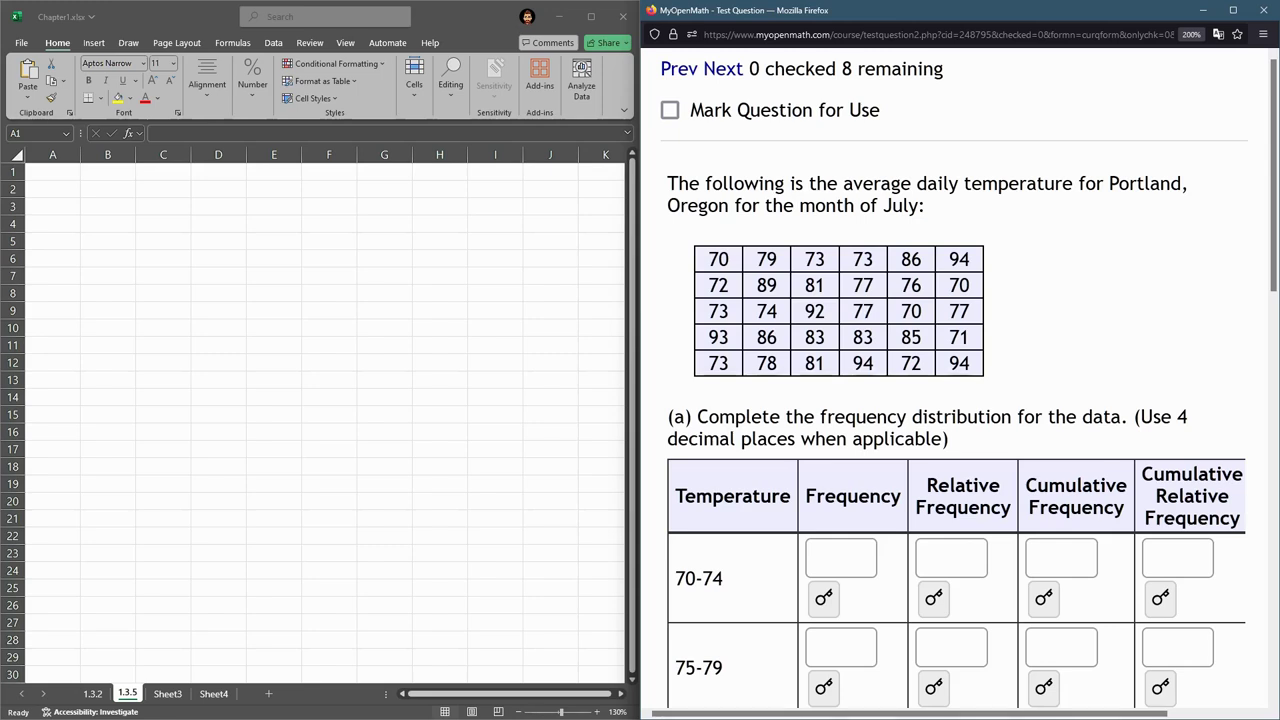
# Copy the daily temperature table from the MyOpenMath question into the Excel sheet 1.3.5, starting at cell A1.
pyautogui.moveTo(700, 258); pyautogui.dragTo(972, 368)
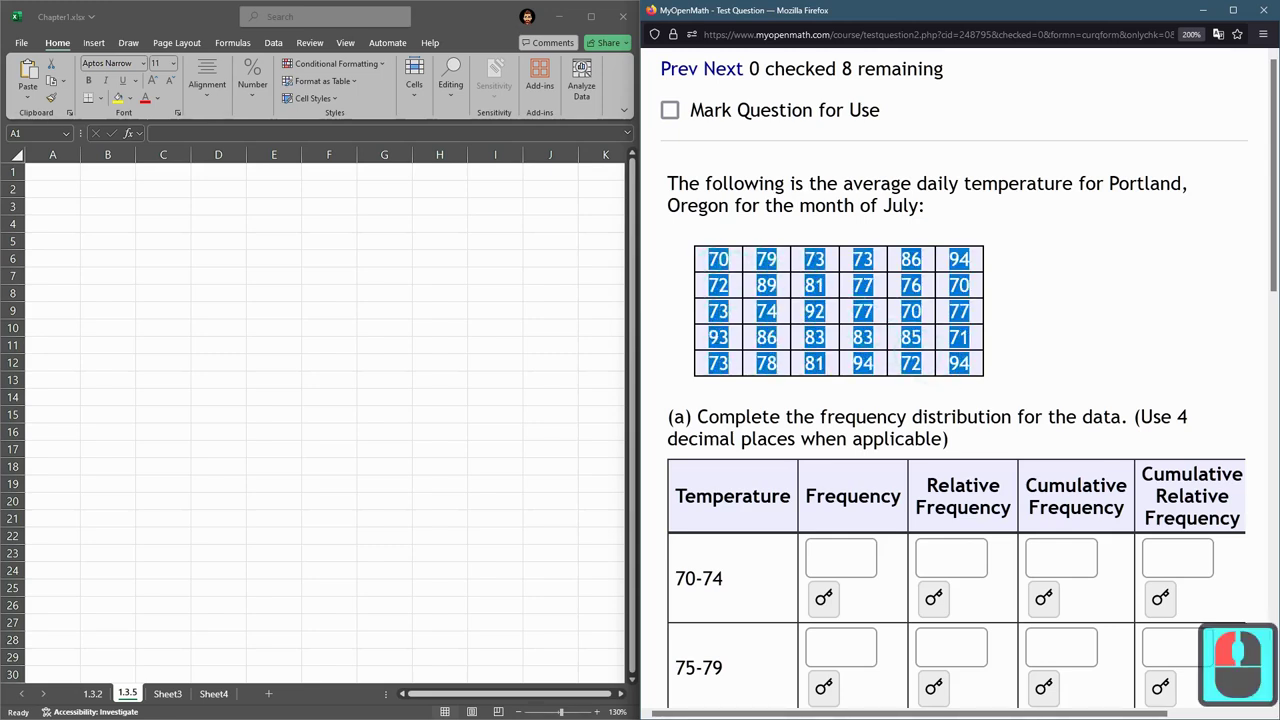
pyautogui.hotkey('ctrl', 'c')
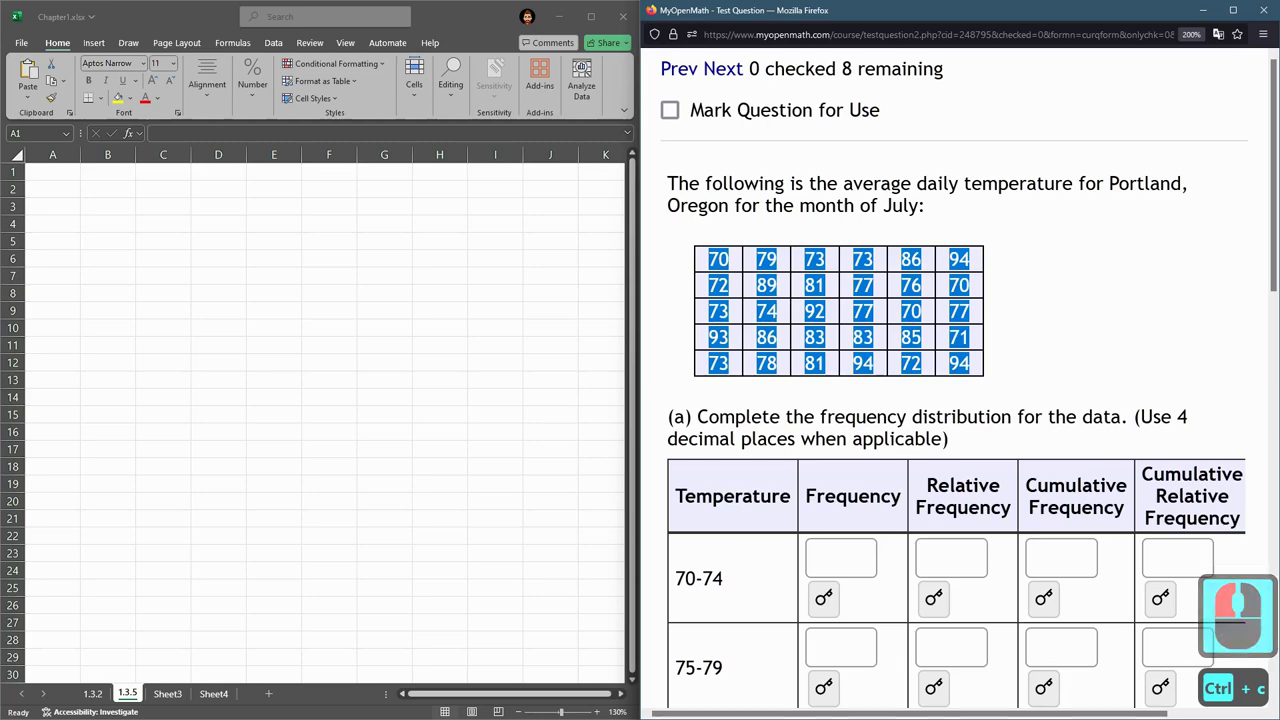
pyautogui.scroll(-2, 955, 400)
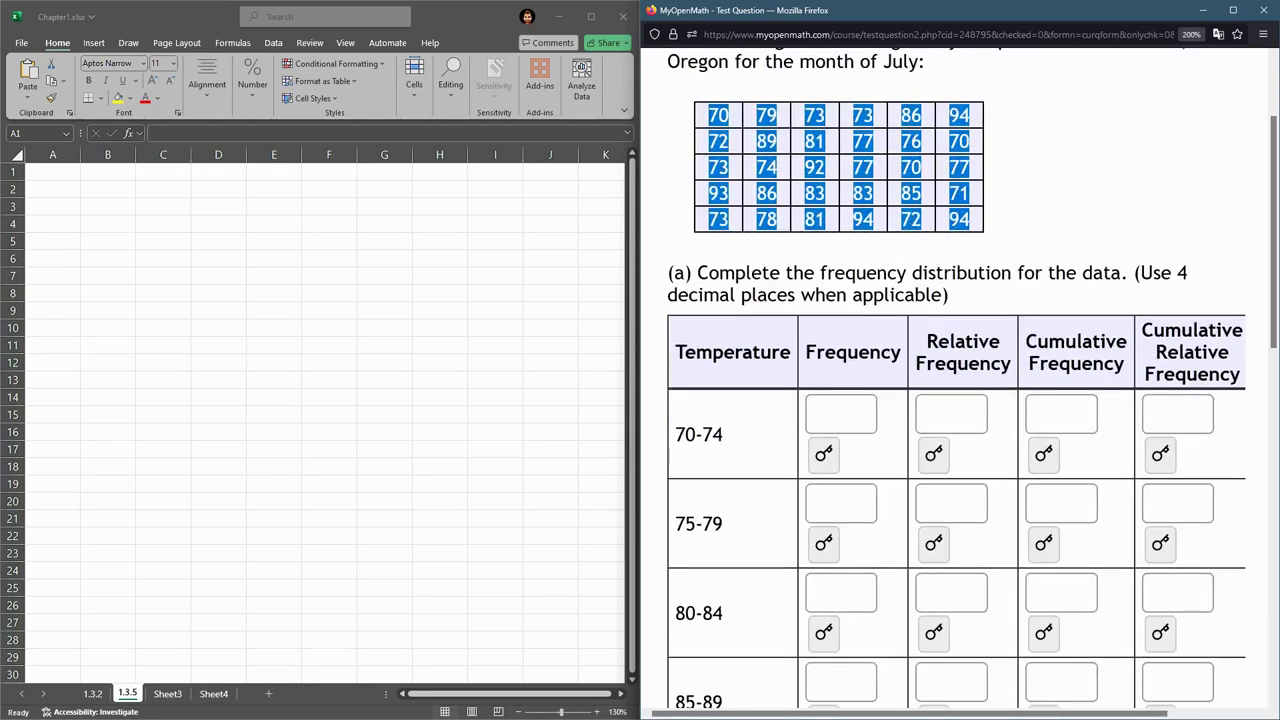
pyautogui.click(52, 176)
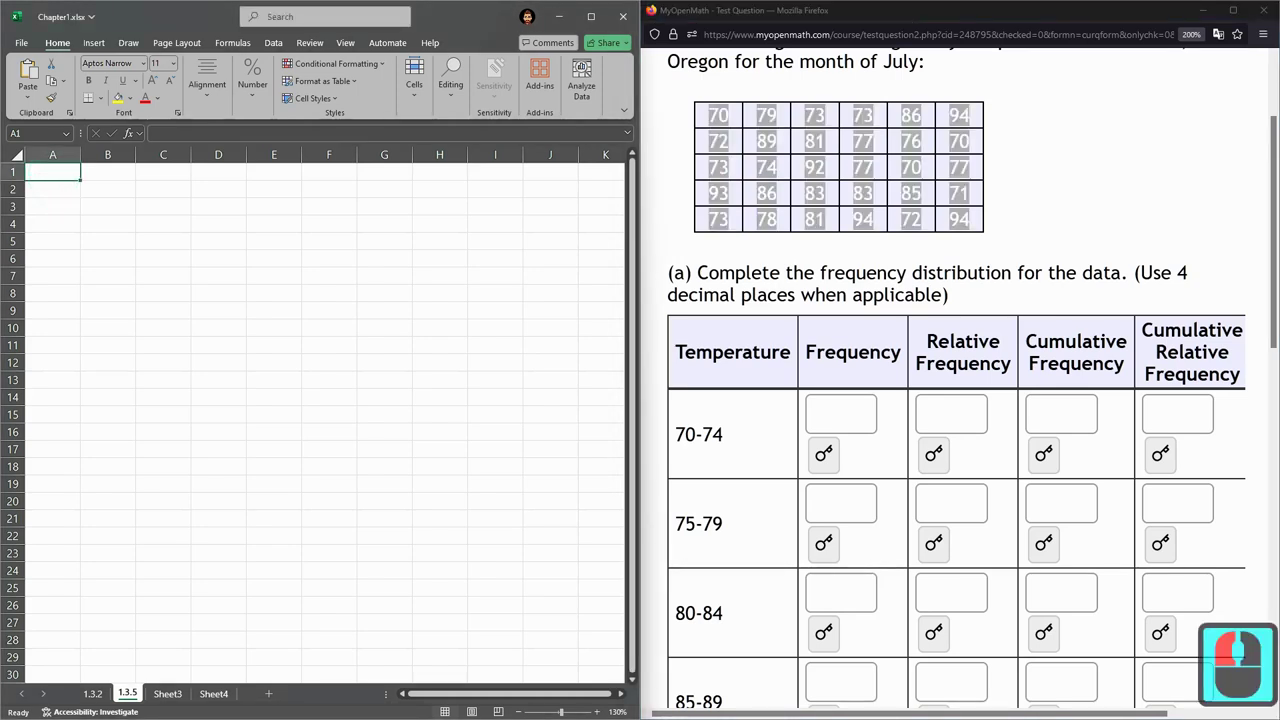
pyautogui.click(814, 156)
pyautogui.moveTo(706, 112); pyautogui.dragTo(965, 222)
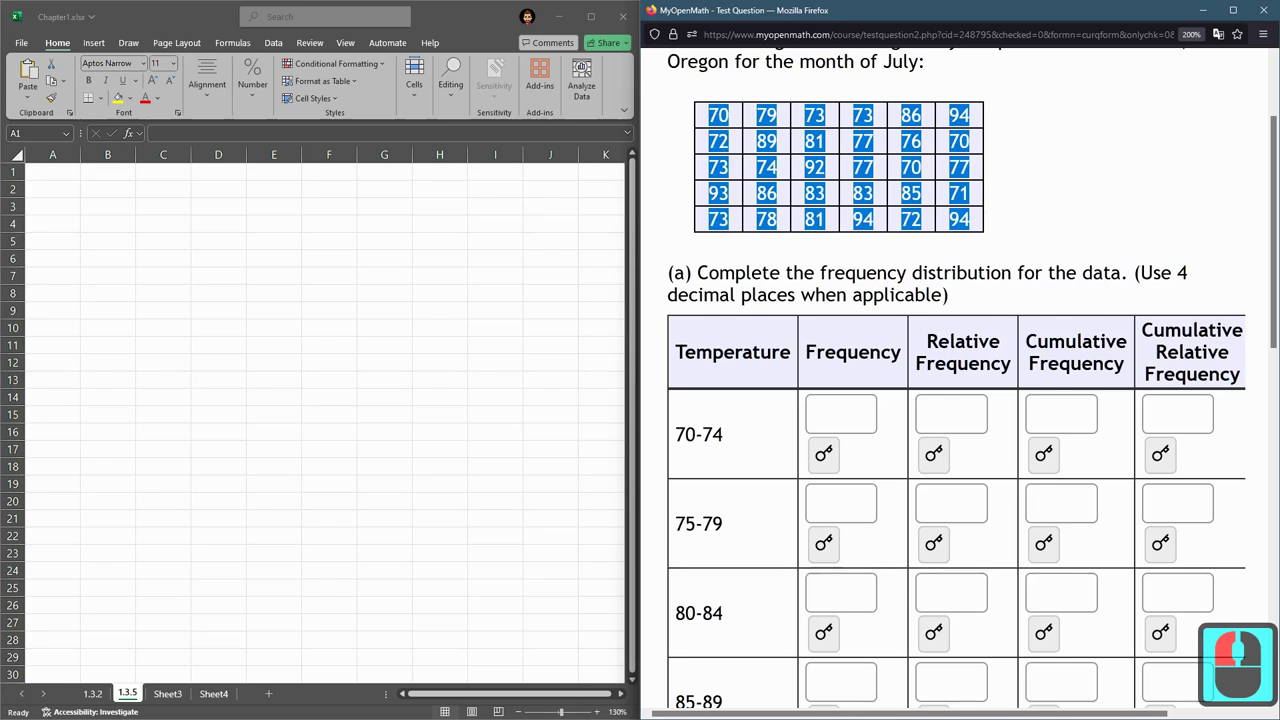
pyautogui.hotkey('ctrl', 'c')
pyautogui.rightClick(767, 177)
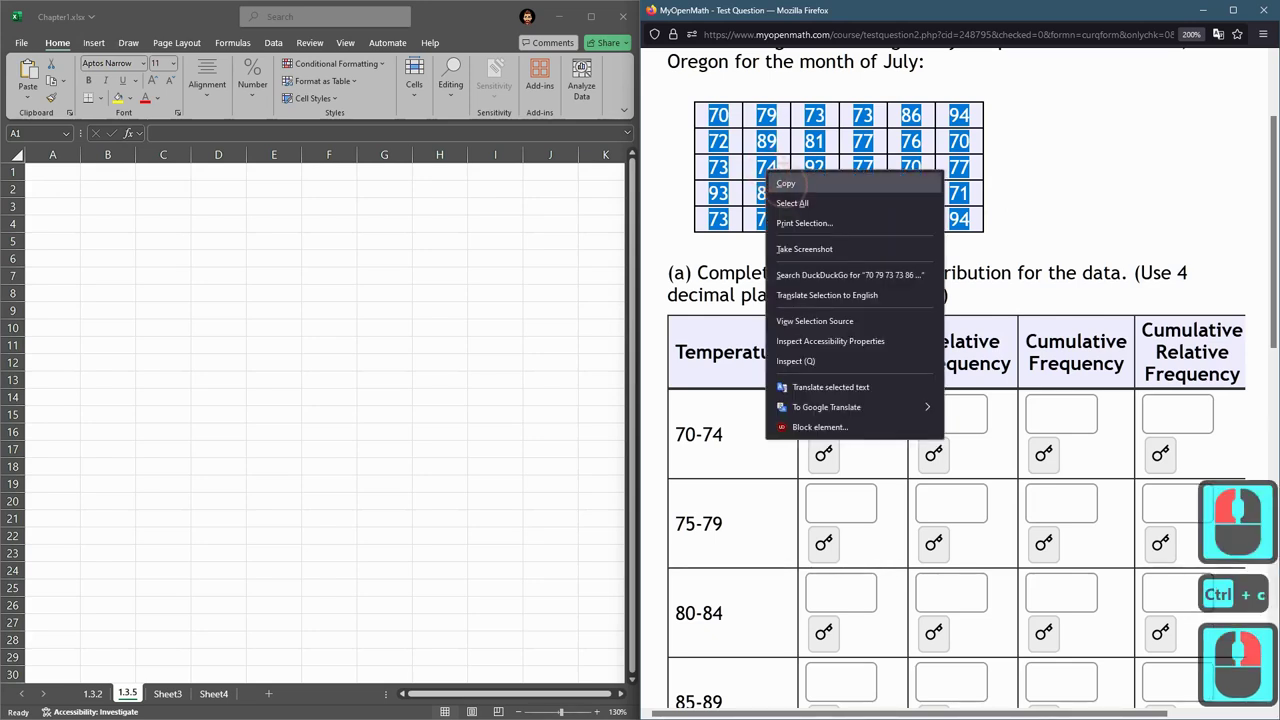
pyautogui.click(68, 172)
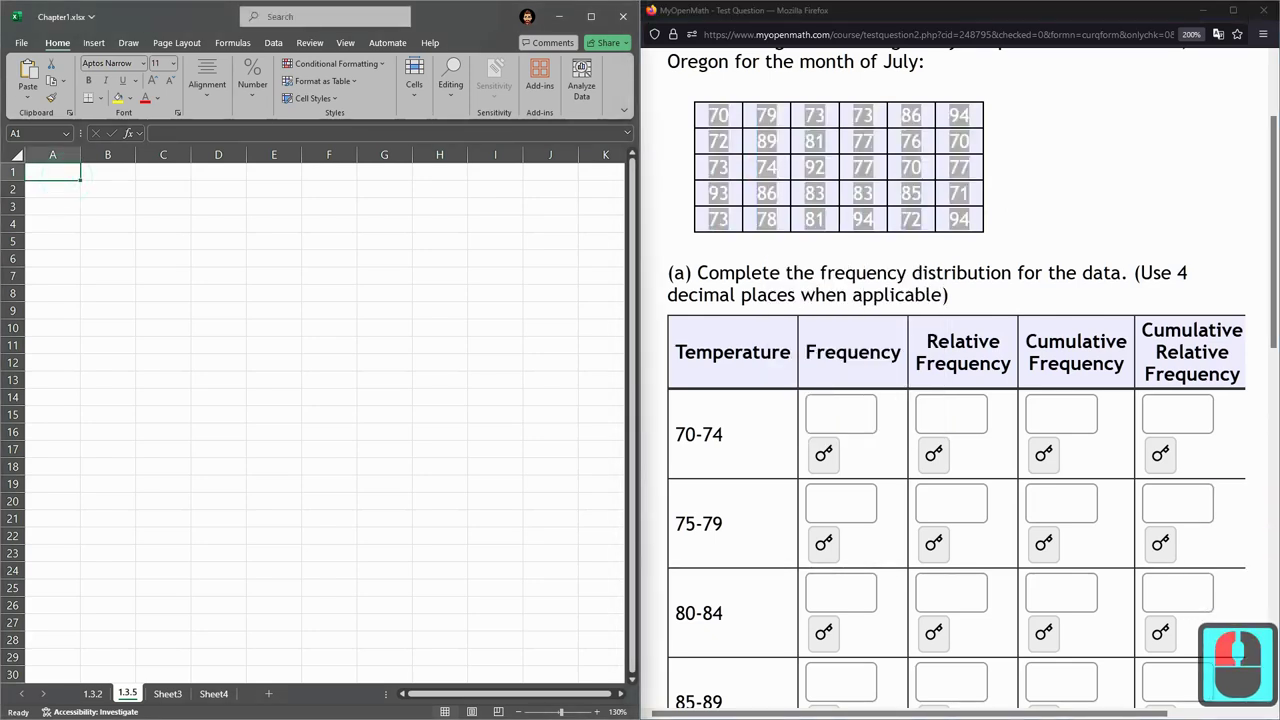
pyautogui.hotkey('ctrl', 'v')
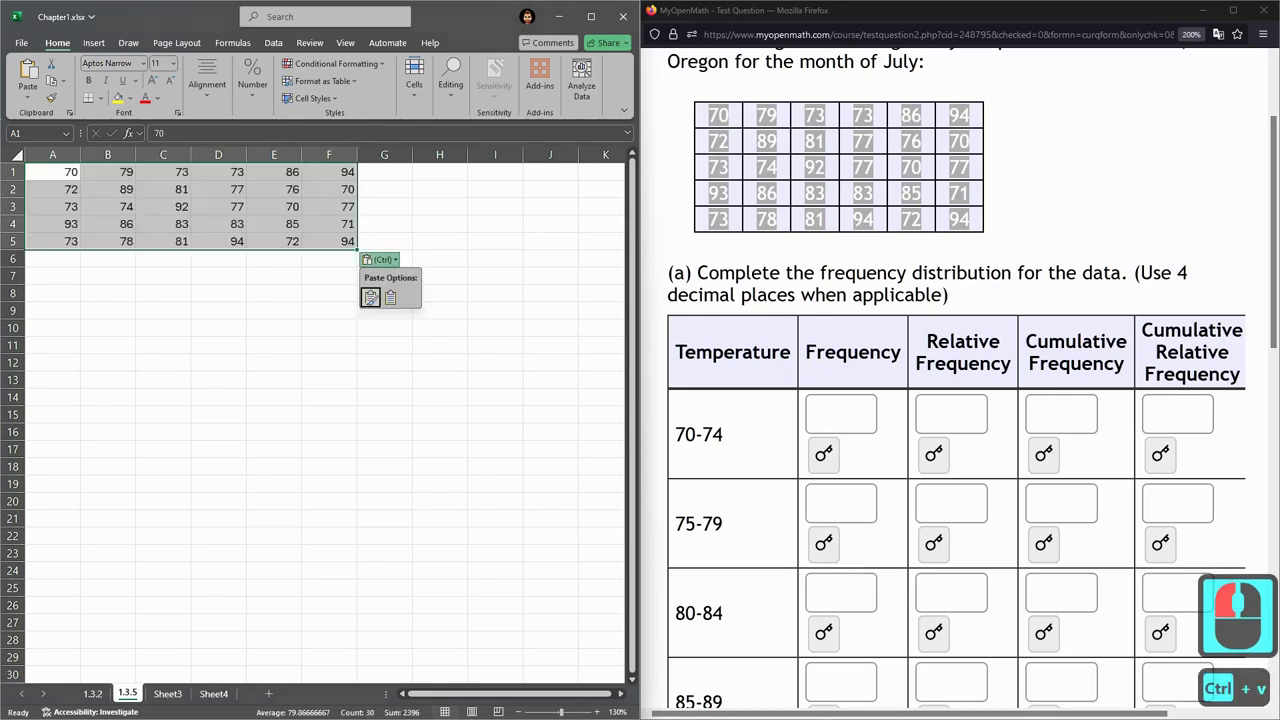
# Sort the temperature range A1:F5 from smallest to largest.
pyautogui.click(62, 186)
pyautogui.click(57, 172)
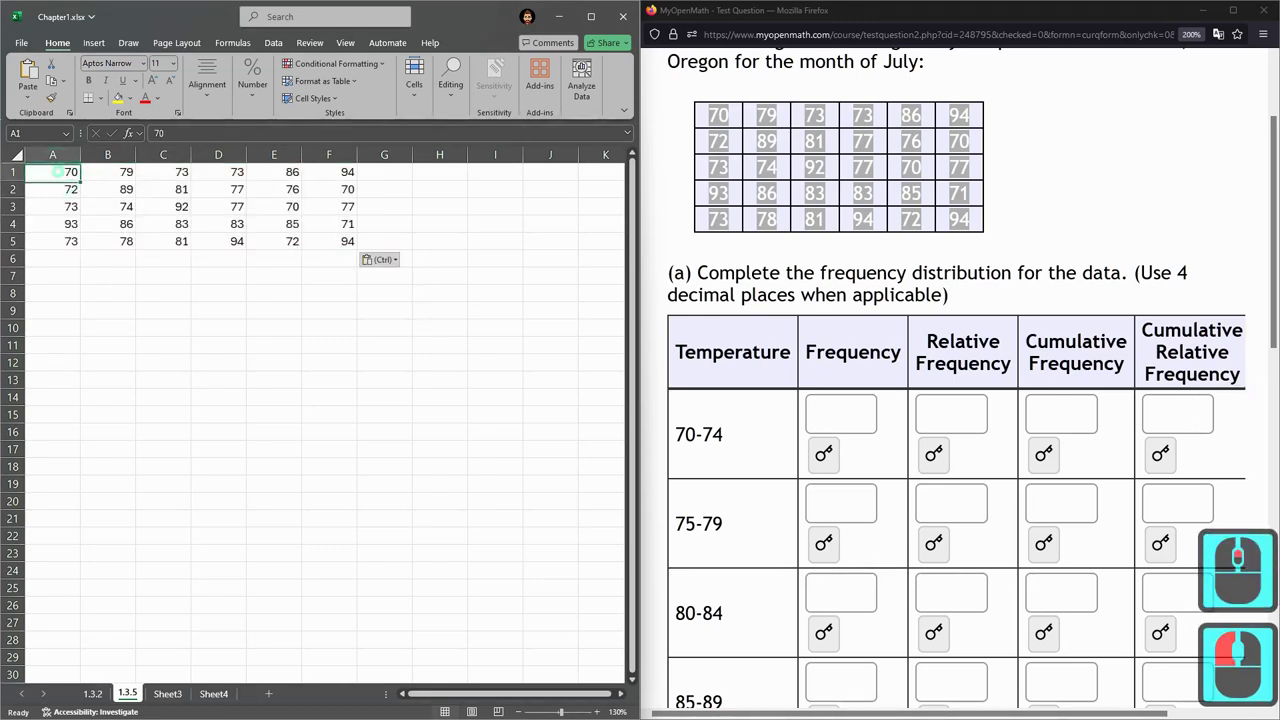
pyautogui.moveTo(52, 172); pyautogui.dragTo(329, 243)
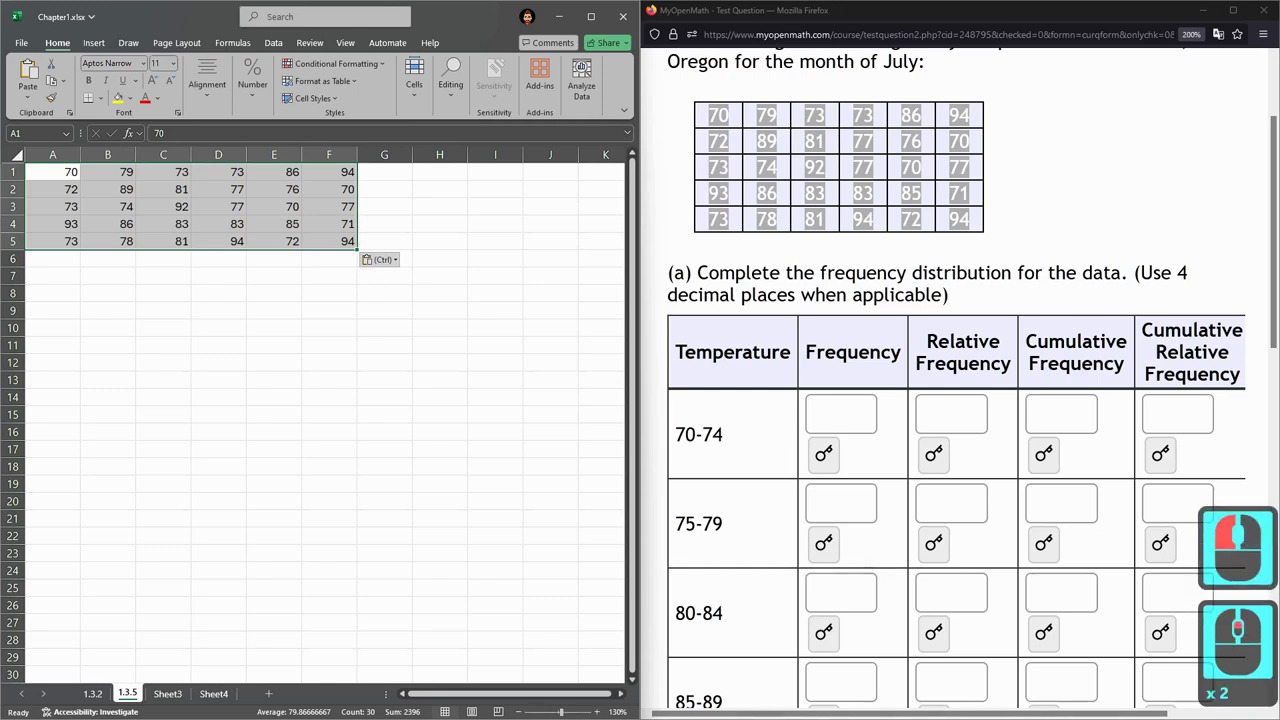
pyautogui.moveTo(60, 174); pyautogui.dragTo(340, 243)
pyautogui.rightClick(342, 245)
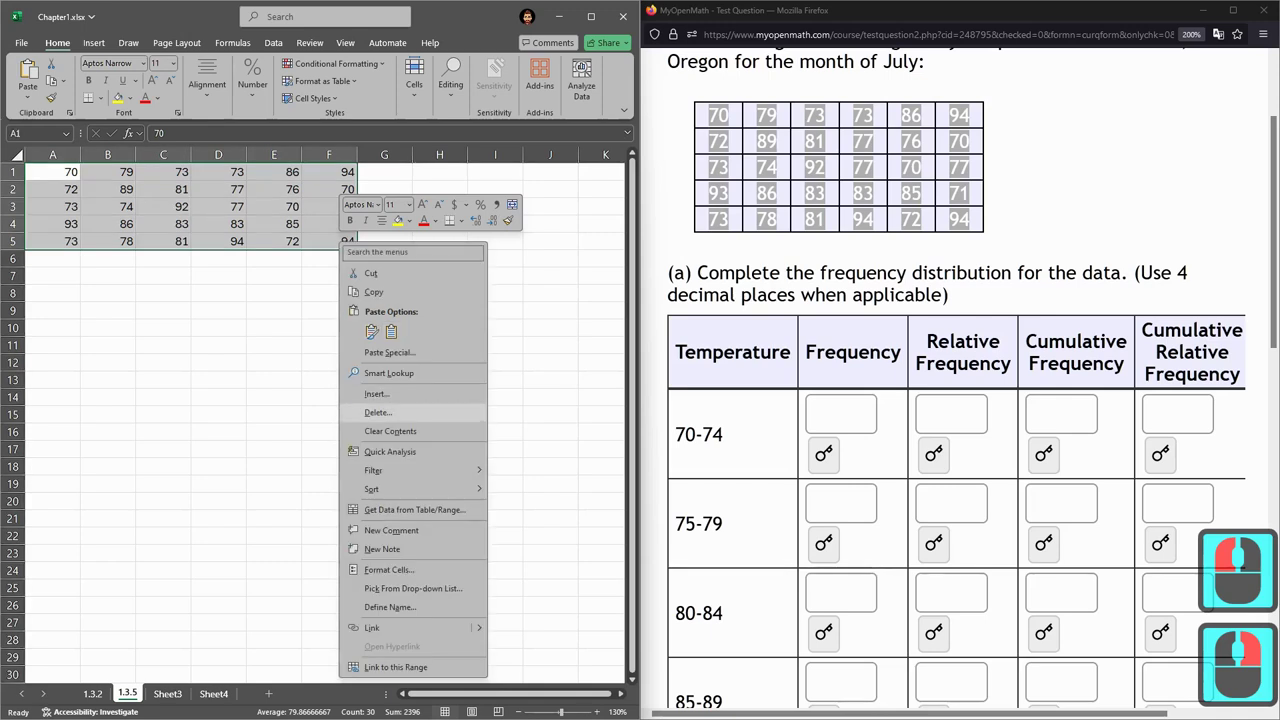
pyautogui.moveTo(400, 489)
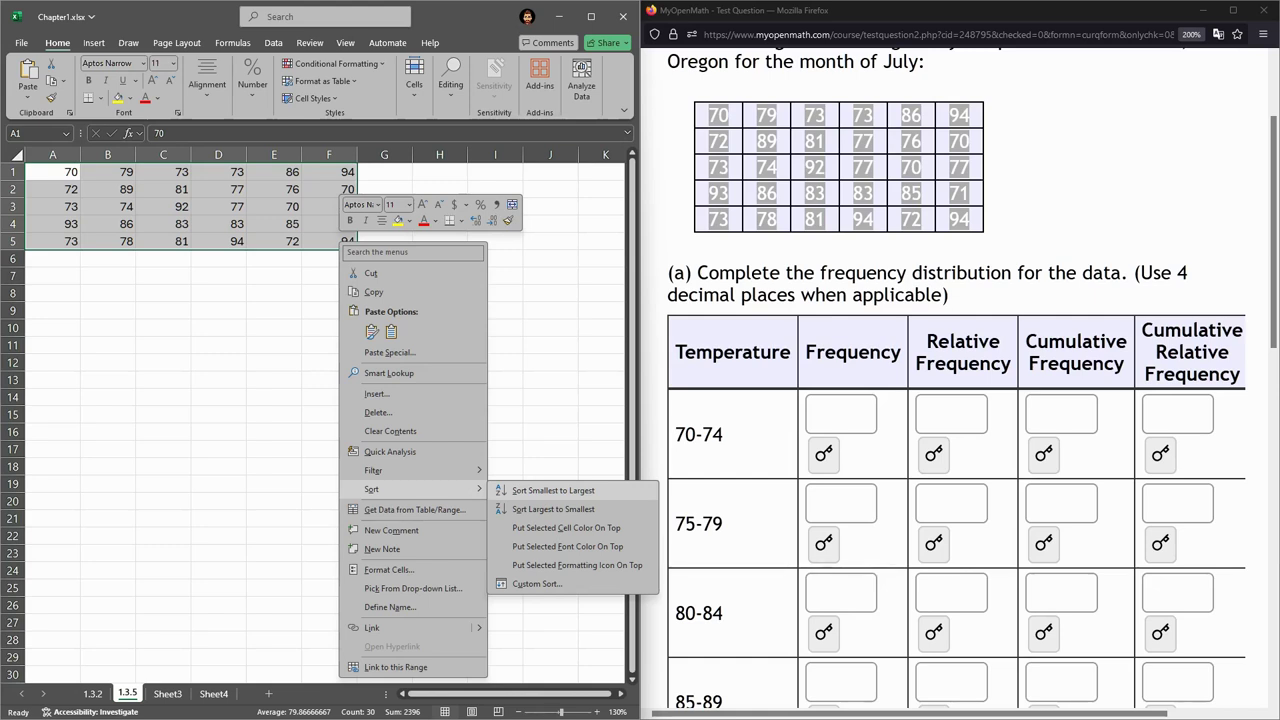
pyautogui.click(566, 490)
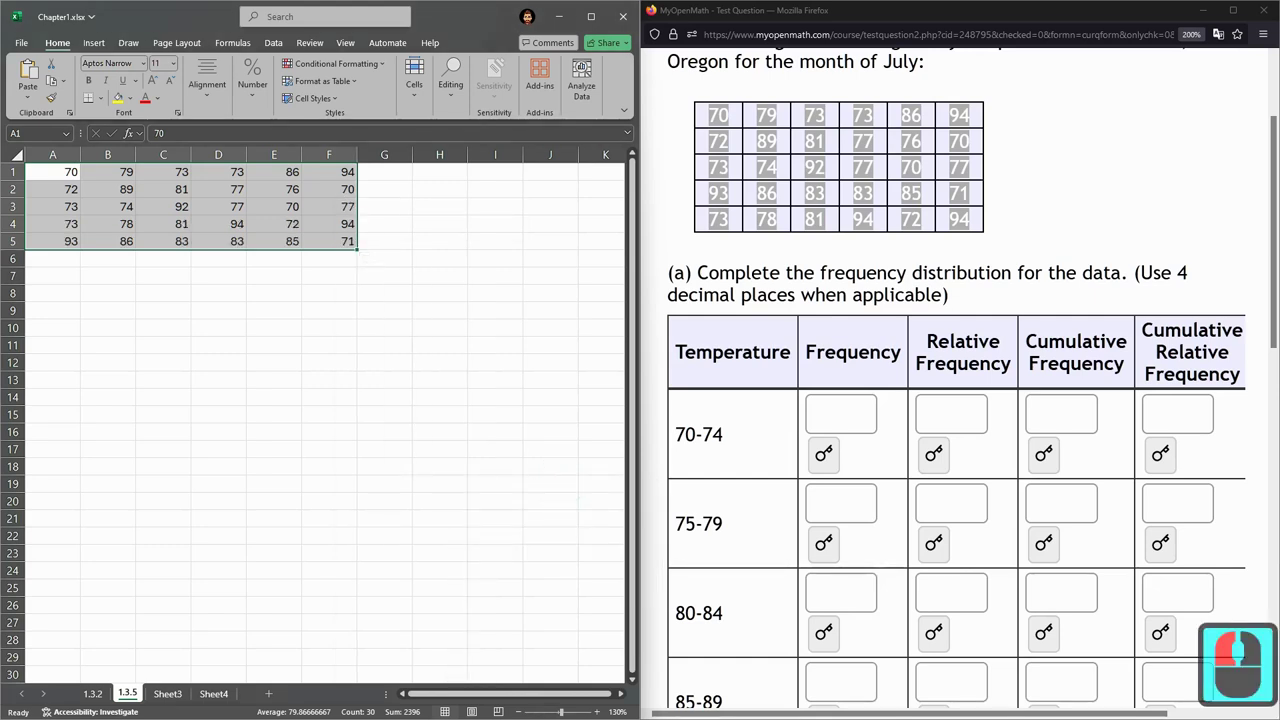
pyautogui.moveTo(52, 172); pyautogui.dragTo(52, 241)
pyautogui.moveTo(107, 172); pyautogui.dragTo(107, 241)
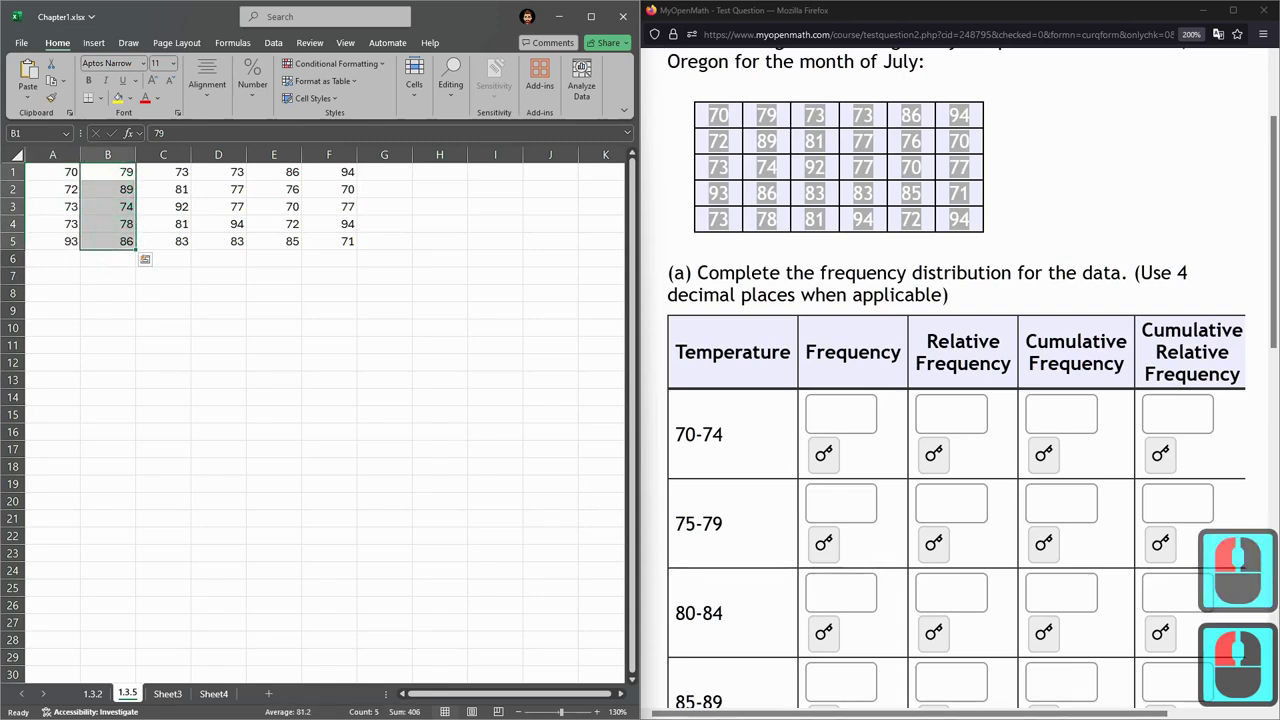
pyautogui.click(145, 259)
pyautogui.keyDown('ctrl'); pyautogui.scroll(2, 145, 259); pyautogui.keyUp('ctrl')
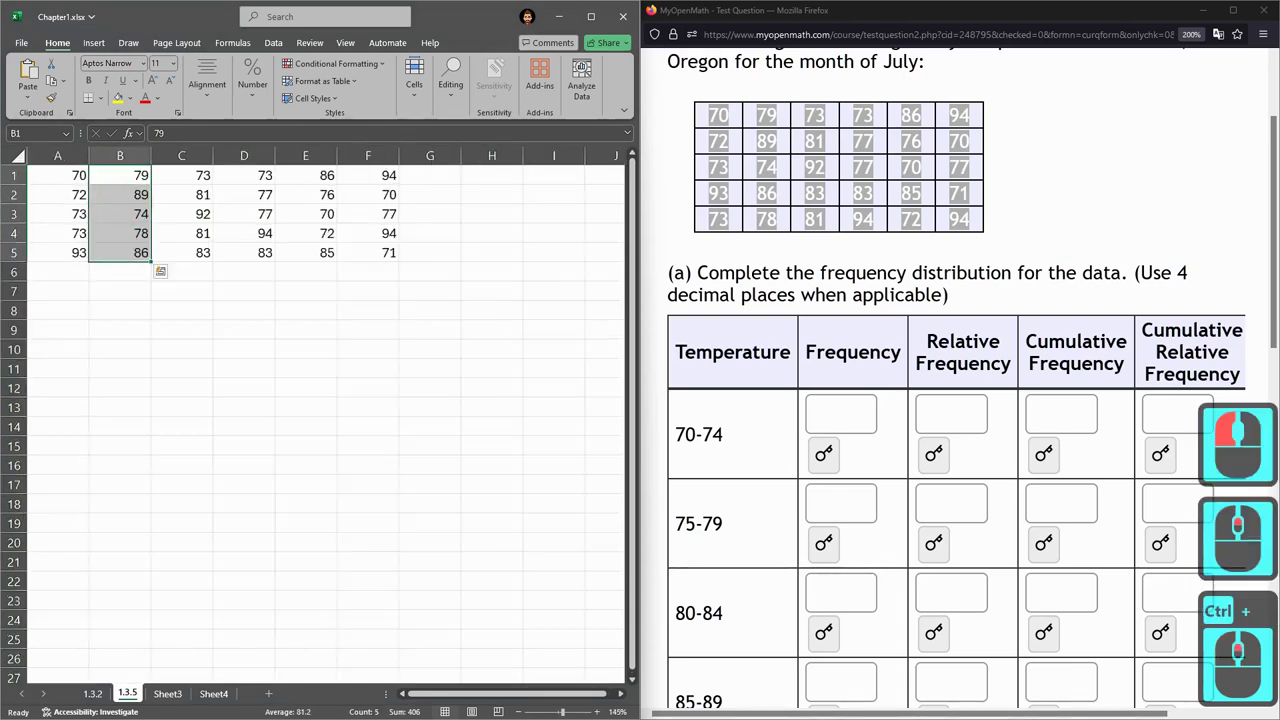
pyautogui.click(125, 198)
pyautogui.moveTo(125, 178); pyautogui.dragTo(125, 262)
pyautogui.click(262, 262)
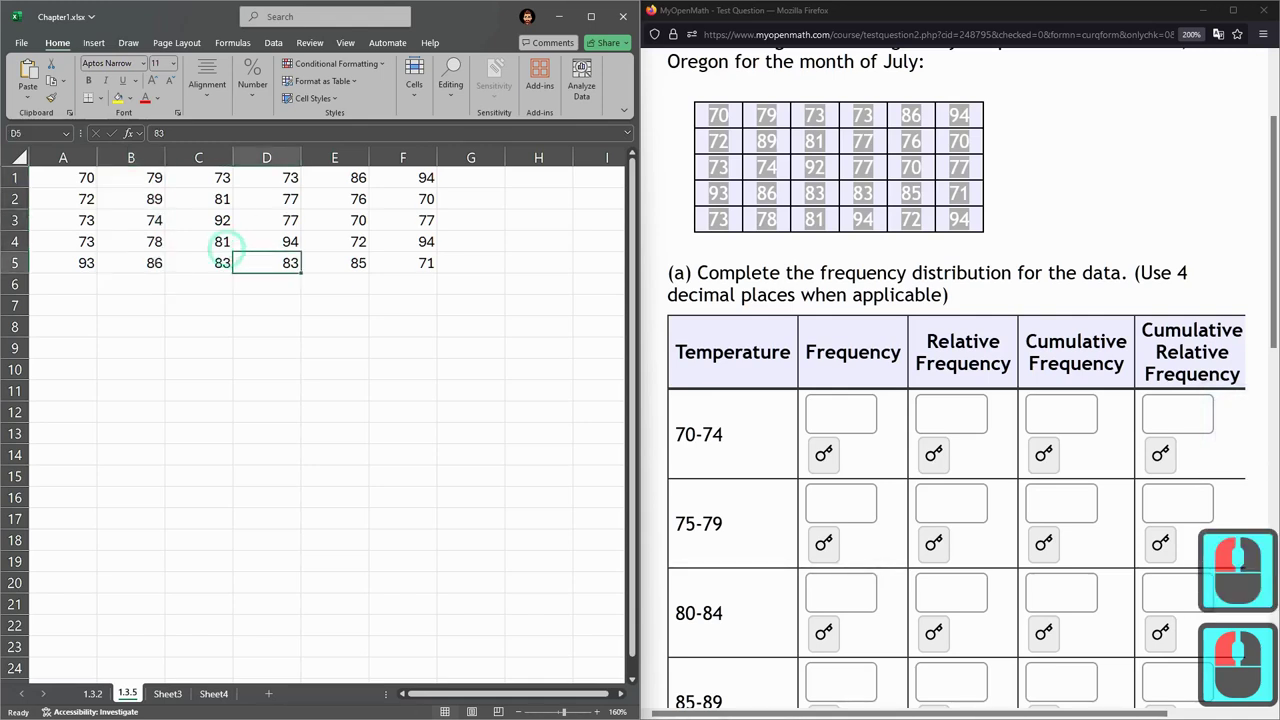
pyautogui.moveTo(128, 178); pyautogui.dragTo(130, 201)
pyautogui.click(136, 176)
# Move the temperatures in B1:B5 below the values of column A, into A6:A10.
pyautogui.moveTo(62, 178); pyautogui.dragTo(62, 263)
pyautogui.moveTo(130, 178); pyautogui.dragTo(130, 262)
pyautogui.moveTo(198, 177); pyautogui.dragTo(198, 262)
pyautogui.moveTo(130, 177); pyautogui.dragTo(130, 262)
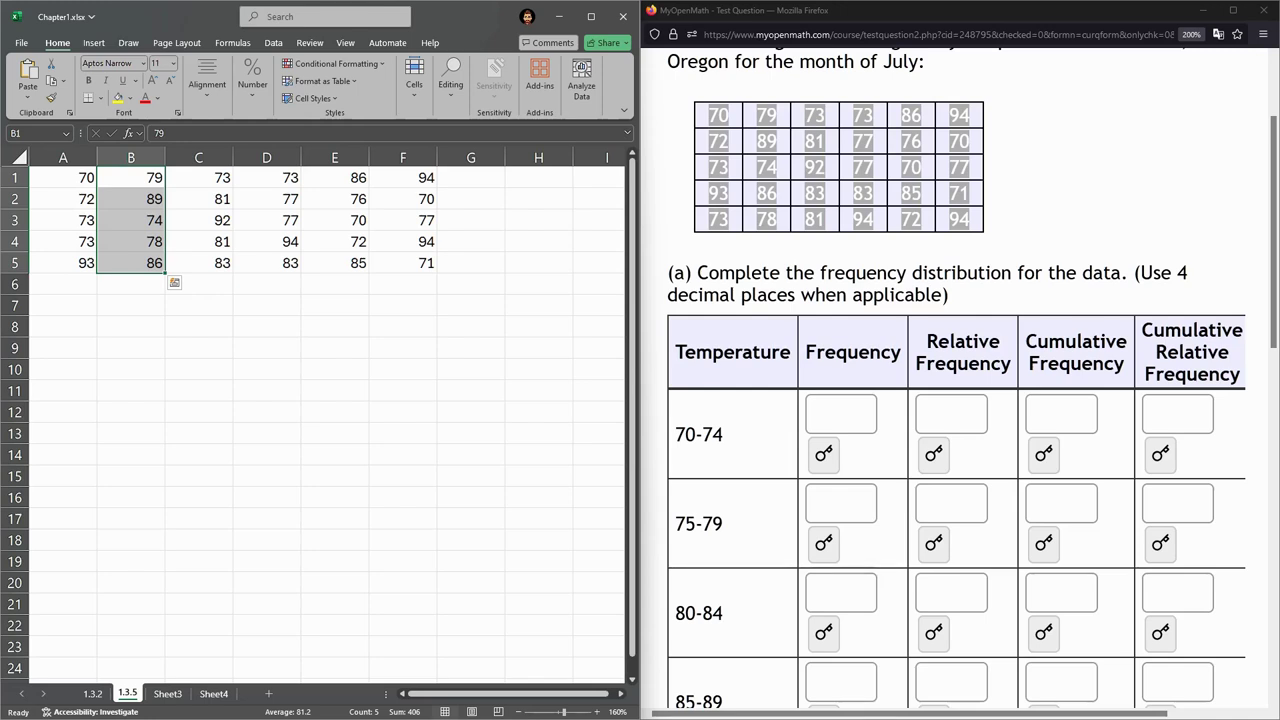
pyautogui.moveTo(140, 274); pyautogui.dragTo(76, 379)
# Move the temperatures in C1:C5 to A11:A15 and those in D1:D5 to A16:A20.
pyautogui.click(210, 180)
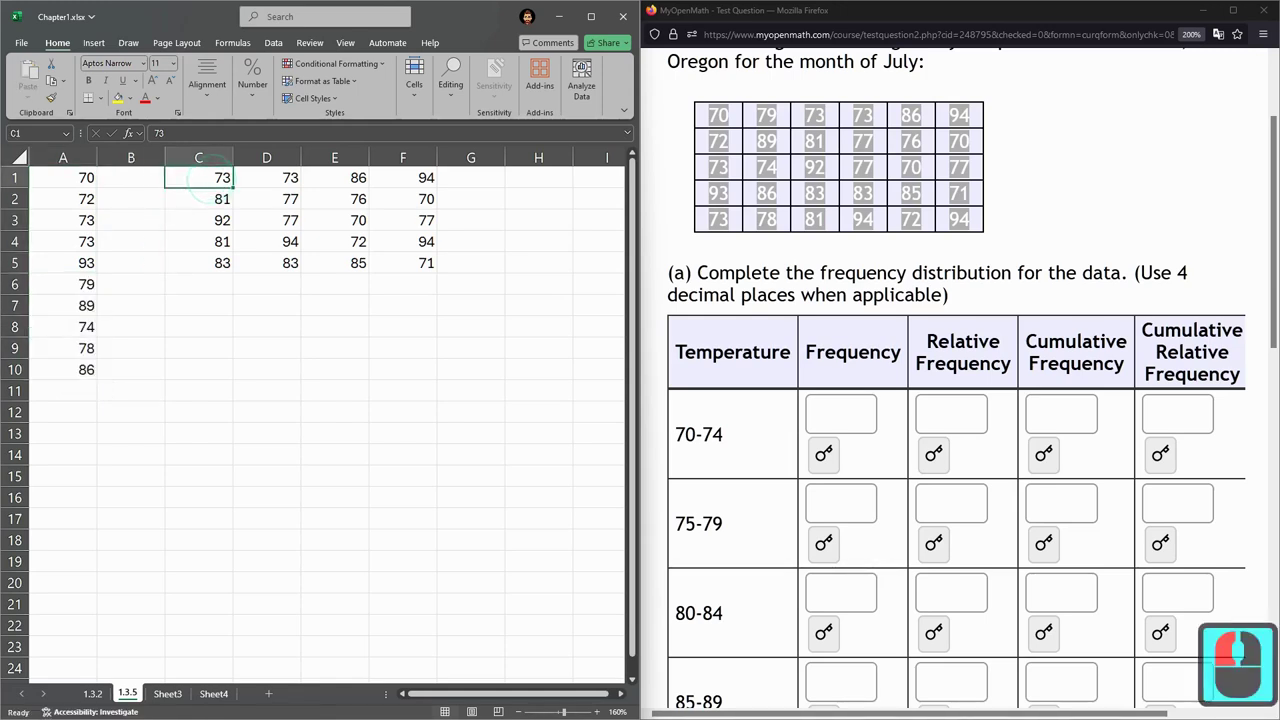
pyautogui.hotkey('shift', 'Down')
pyautogui.hotkey('shift', 'Down')
pyautogui.moveTo(205, 222); pyautogui.dragTo(70, 444)
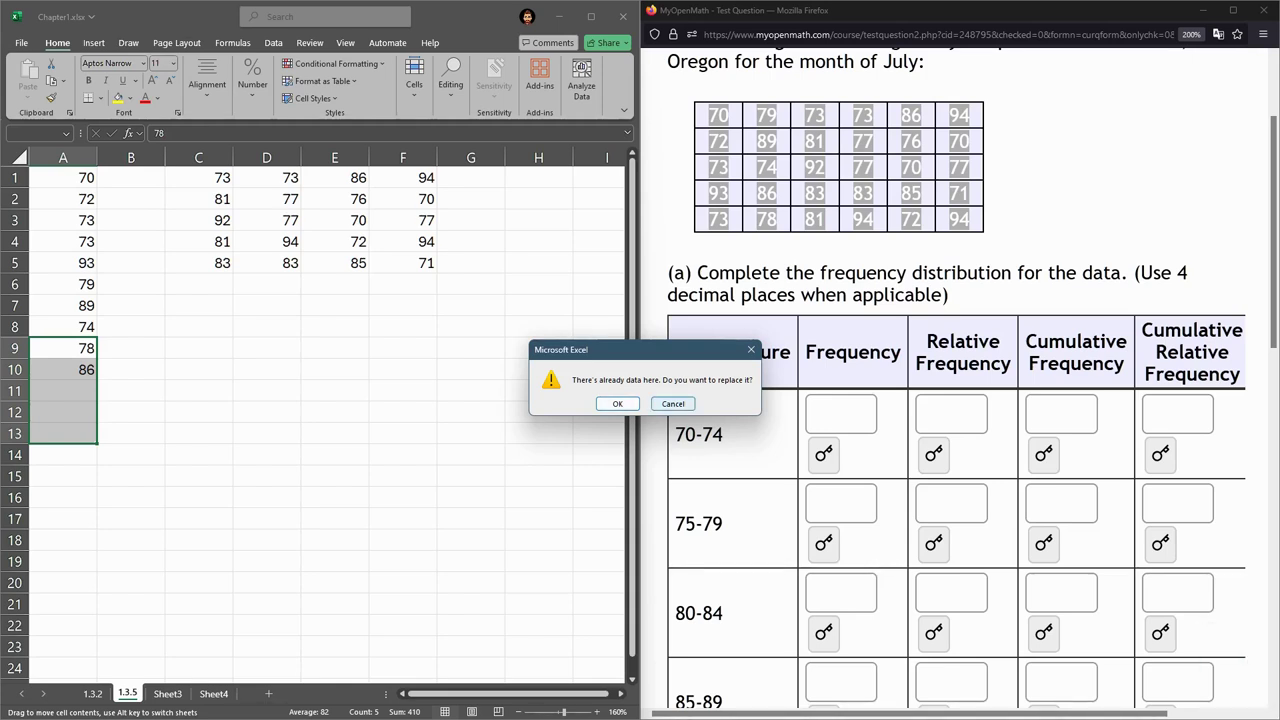
pyautogui.click(673, 403)
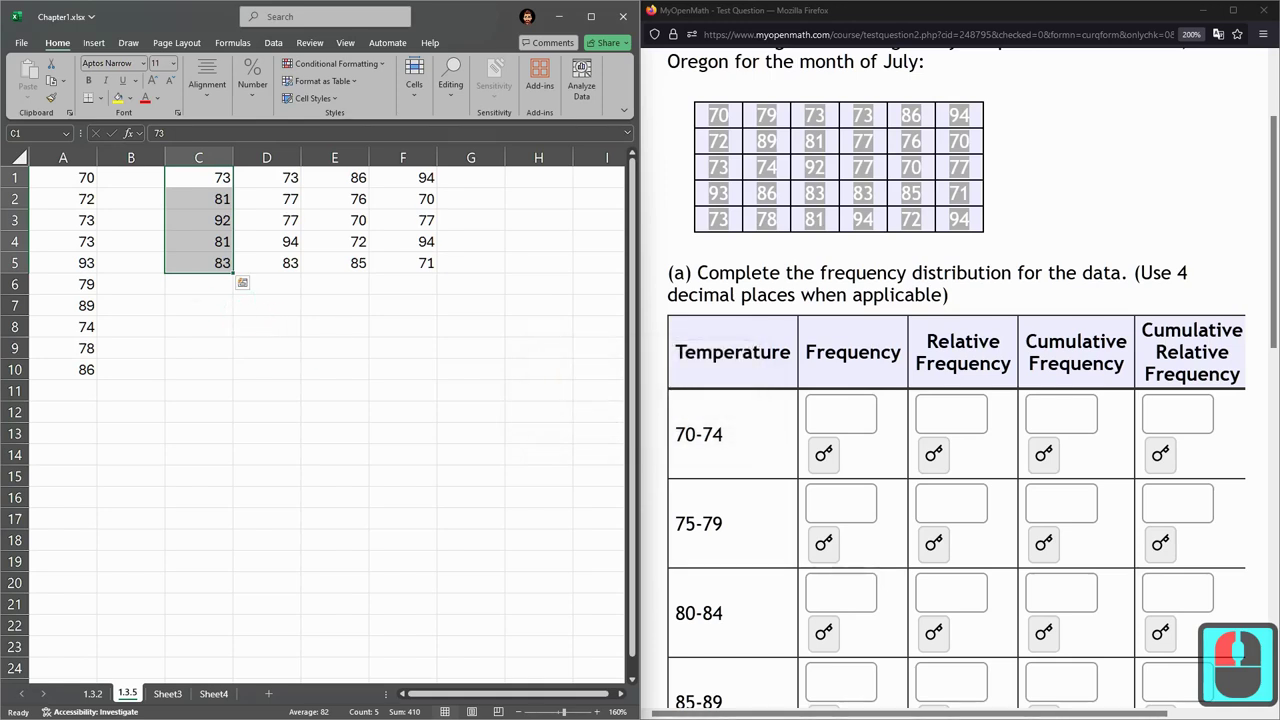
pyautogui.moveTo(199, 272); pyautogui.dragTo(63, 485)
pyautogui.moveTo(266, 263); pyautogui.dragTo(266, 178)
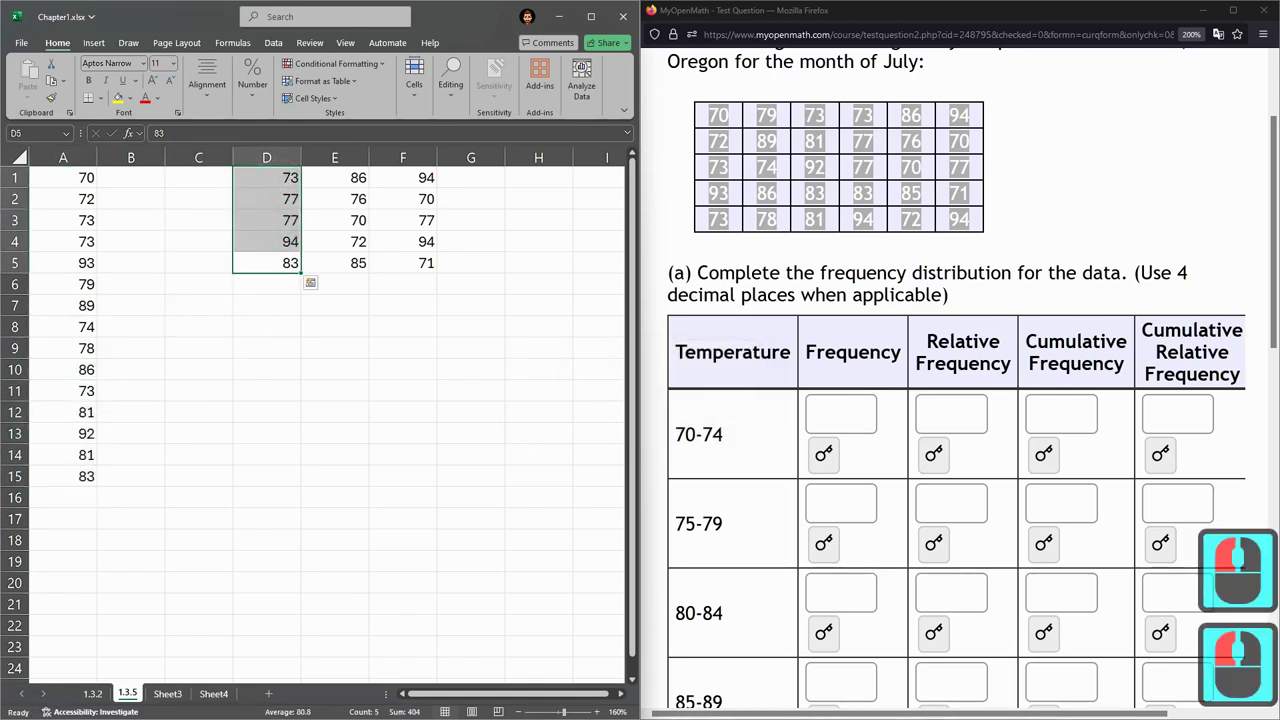
pyautogui.moveTo(266, 273); pyautogui.dragTo(63, 592)
# Move the remaining temperatures from columns E and F below the list in column A, into A21:A25 and A26:A30.
pyautogui.moveTo(403, 263); pyautogui.dragTo(334, 178)
pyautogui.moveTo(342, 272); pyautogui.dragTo(206, 592)
pyautogui.scroll(-3, 310, 420)
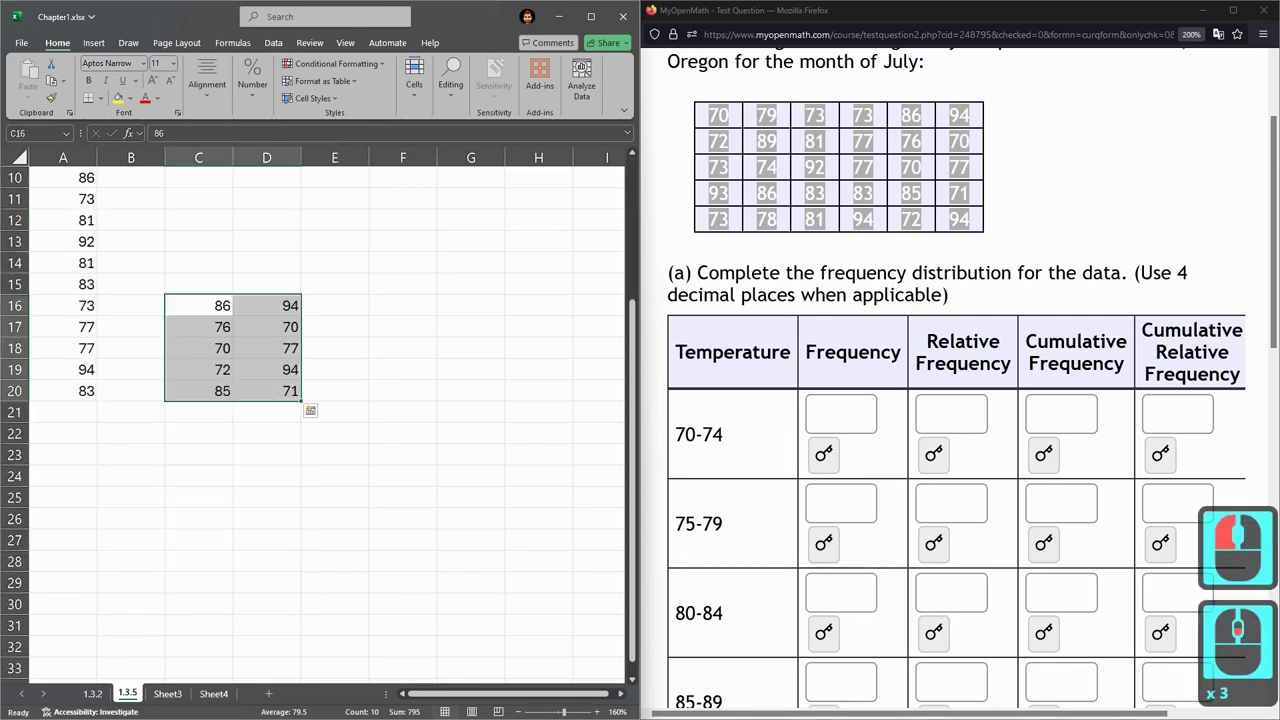
pyautogui.moveTo(230, 400); pyautogui.dragTo(100, 505)
pyautogui.click(190, 354)
pyautogui.moveTo(141, 415); pyautogui.dragTo(62, 615)
# View the whole temperature list in column A at once and select A1:A30.
pyautogui.scroll(-3, 313, 415)
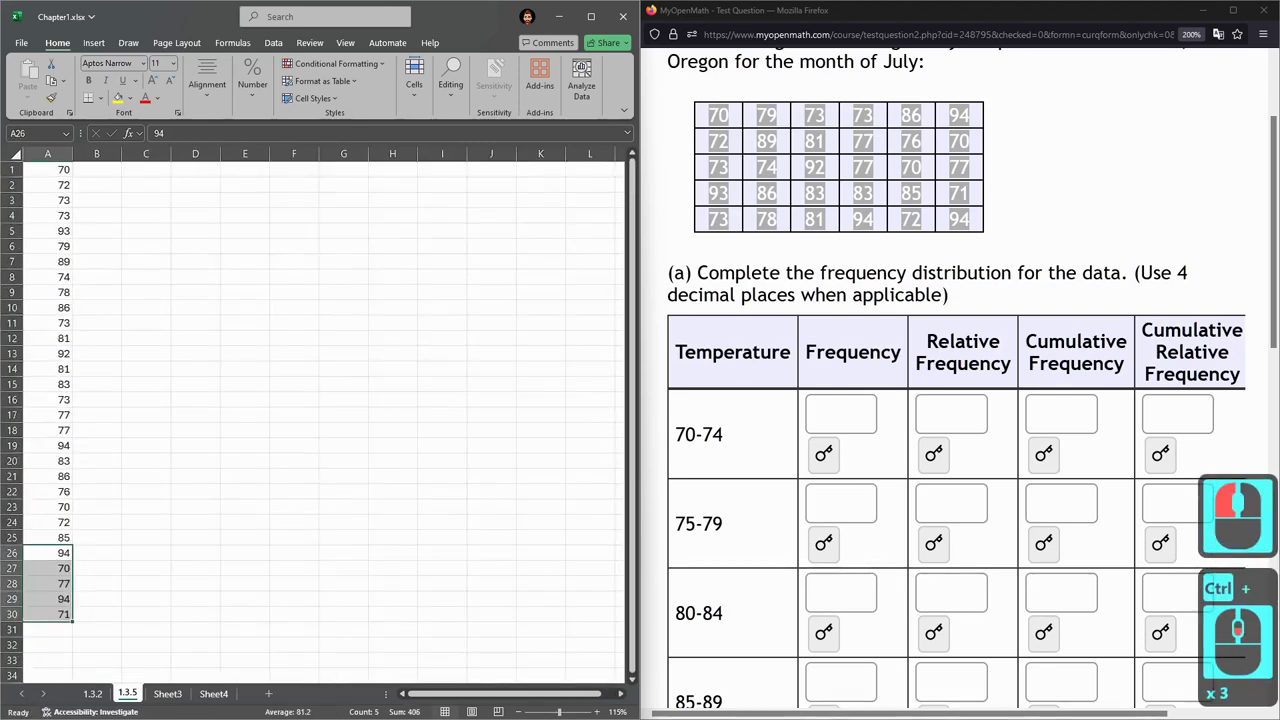
pyautogui.scroll(6, 313, 415)
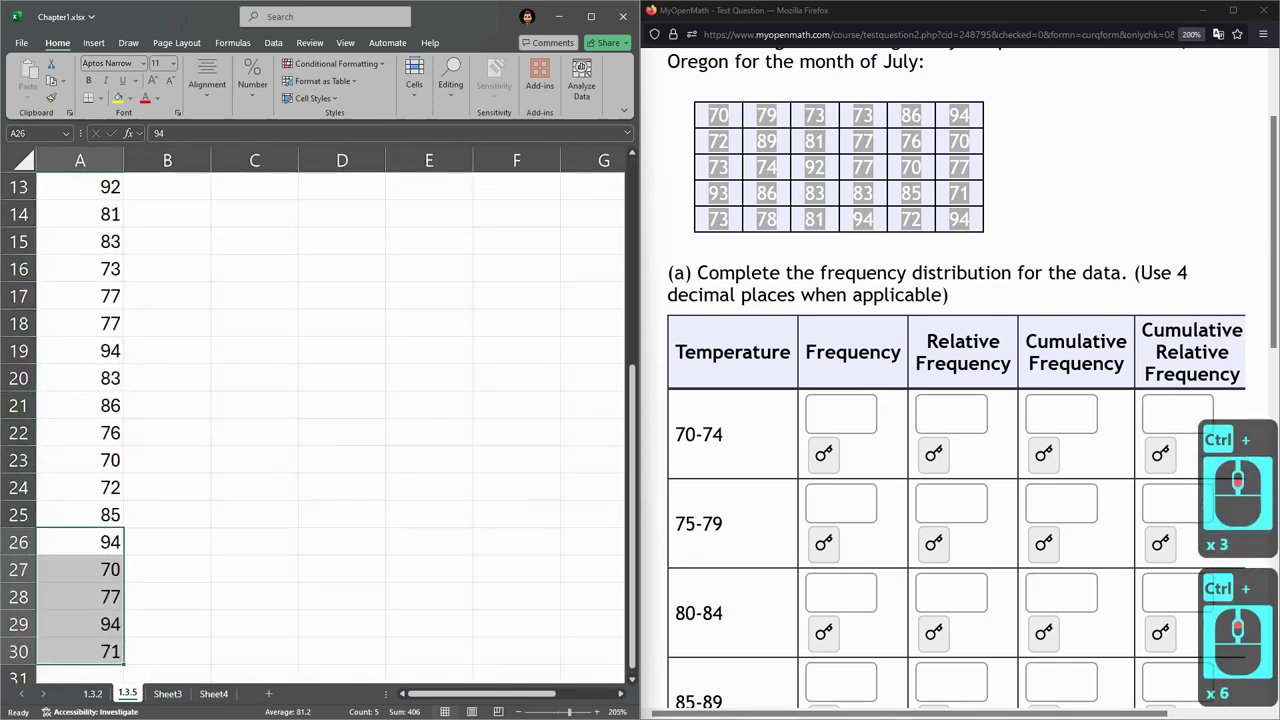
pyautogui.scroll(9, 313, 415)
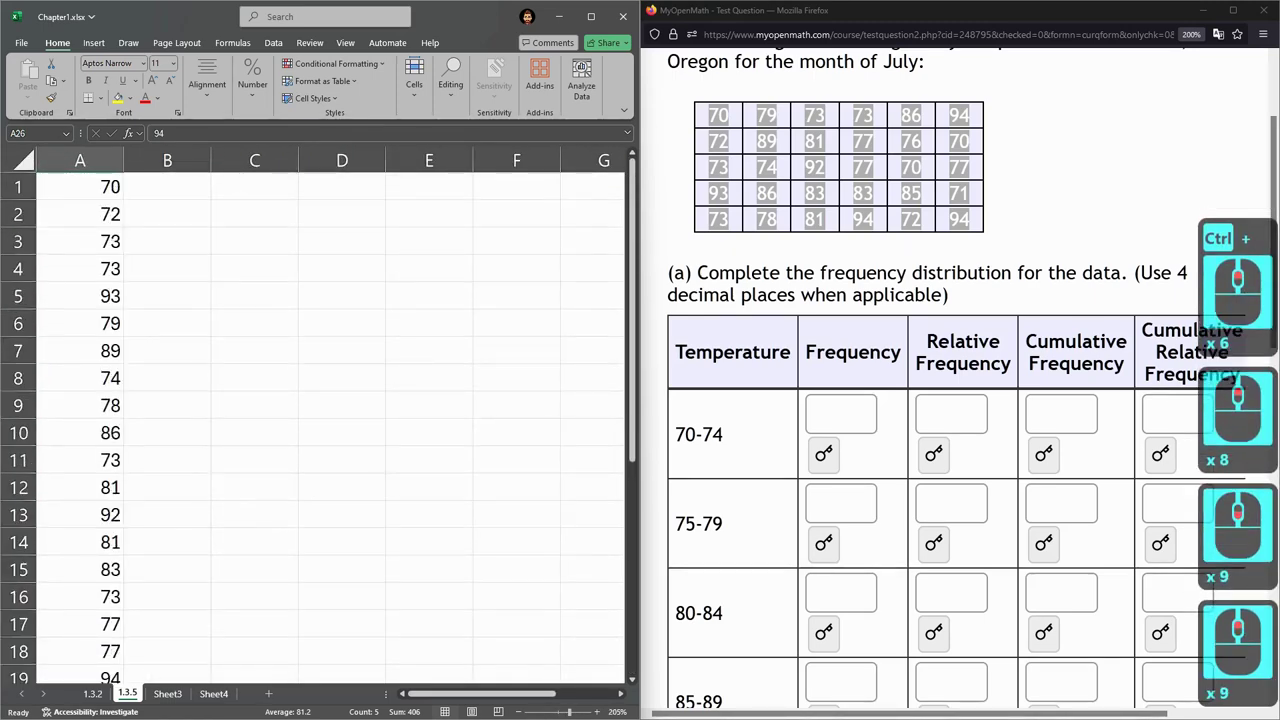
pyautogui.click(518, 711)
pyautogui.click(518, 711)
pyautogui.click(518, 711)
pyautogui.click(518, 711)
pyautogui.click(518, 711)
pyautogui.click(518, 711)
pyautogui.click(518, 711)
pyautogui.click(518, 711)
pyautogui.click(538, 711)
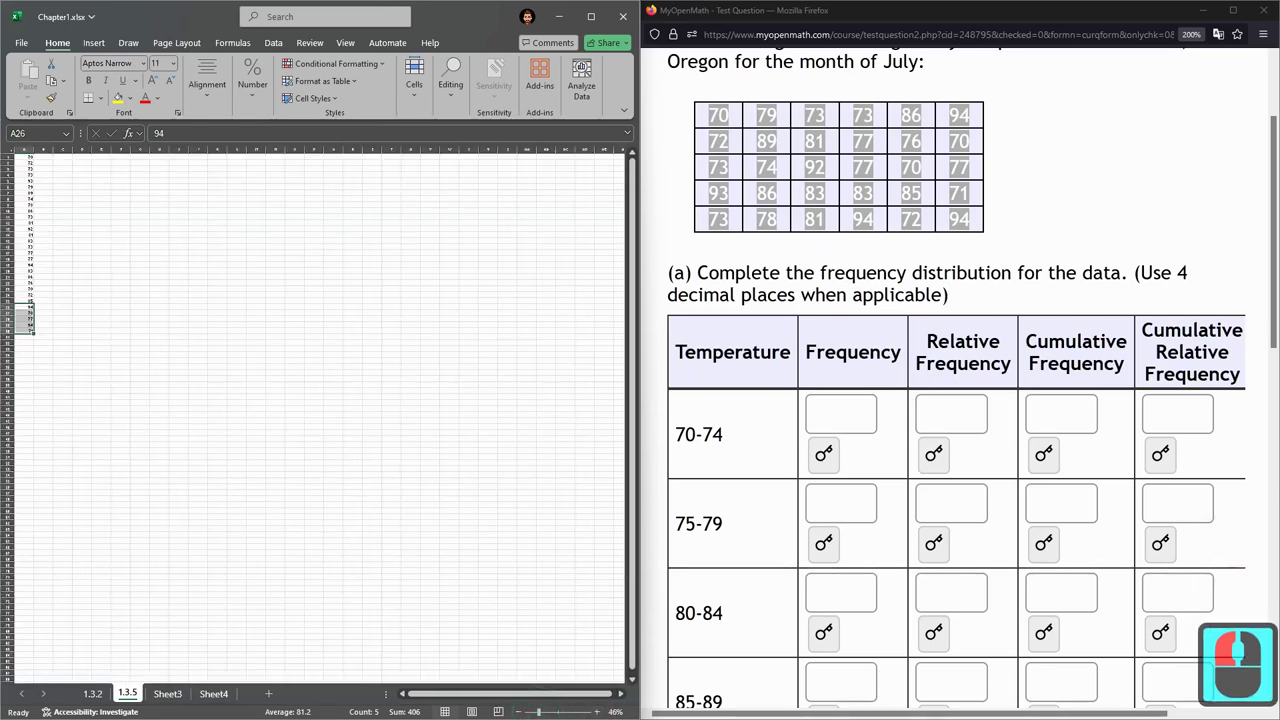
pyautogui.moveTo(538, 711)
pyautogui.mouseDown()
pyautogui.moveTo(573, 711)
pyautogui.moveTo(541, 711)
pyautogui.mouseUp()
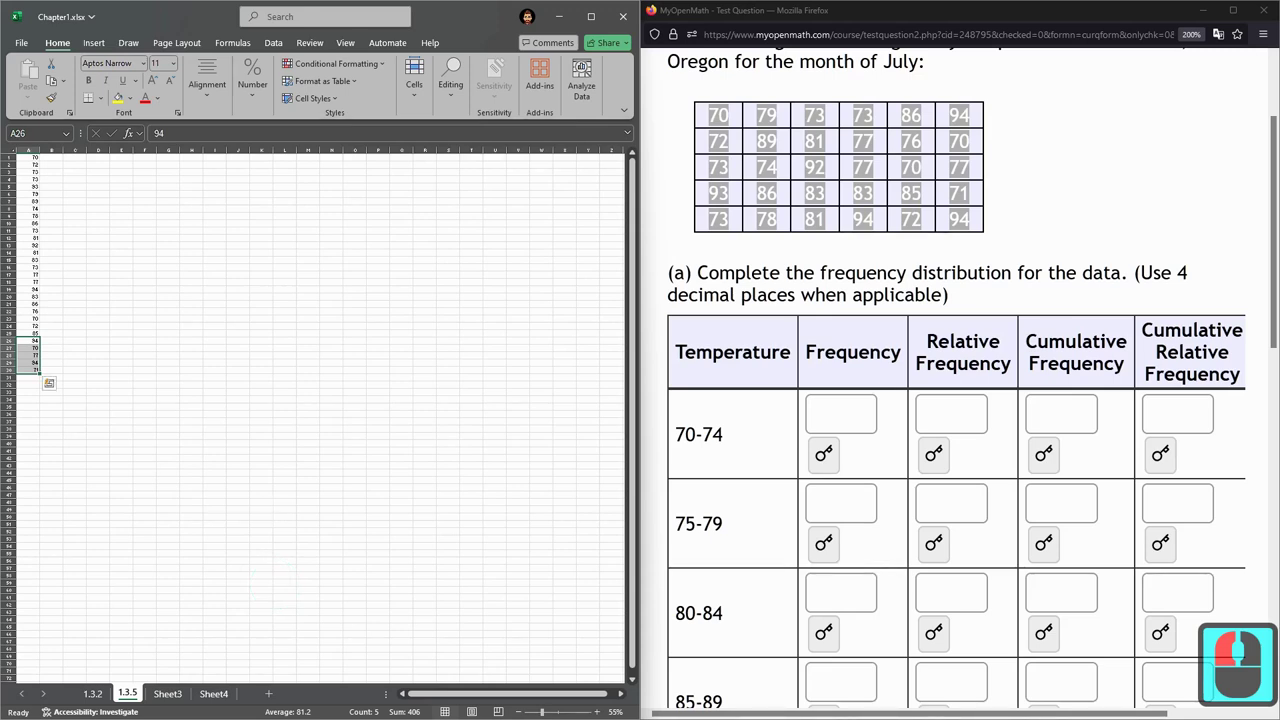
pyautogui.click(32, 369)
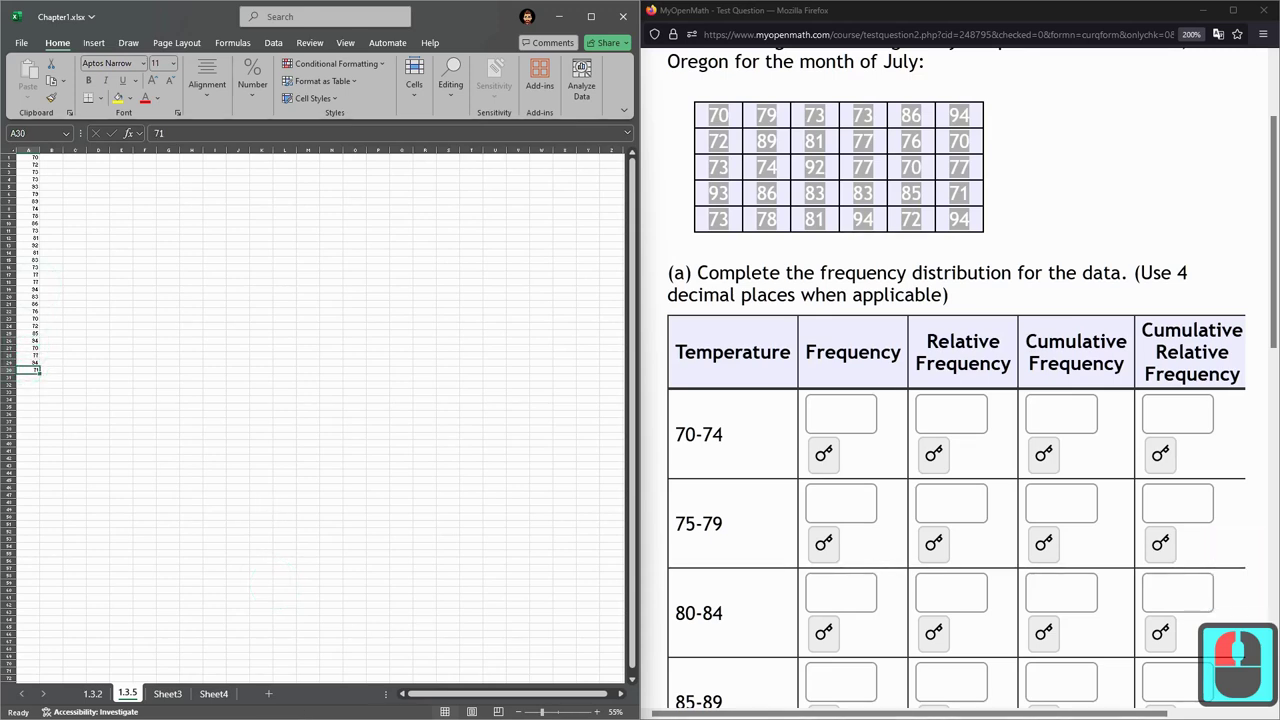
pyautogui.moveTo(32, 369); pyautogui.dragTo(32, 155)
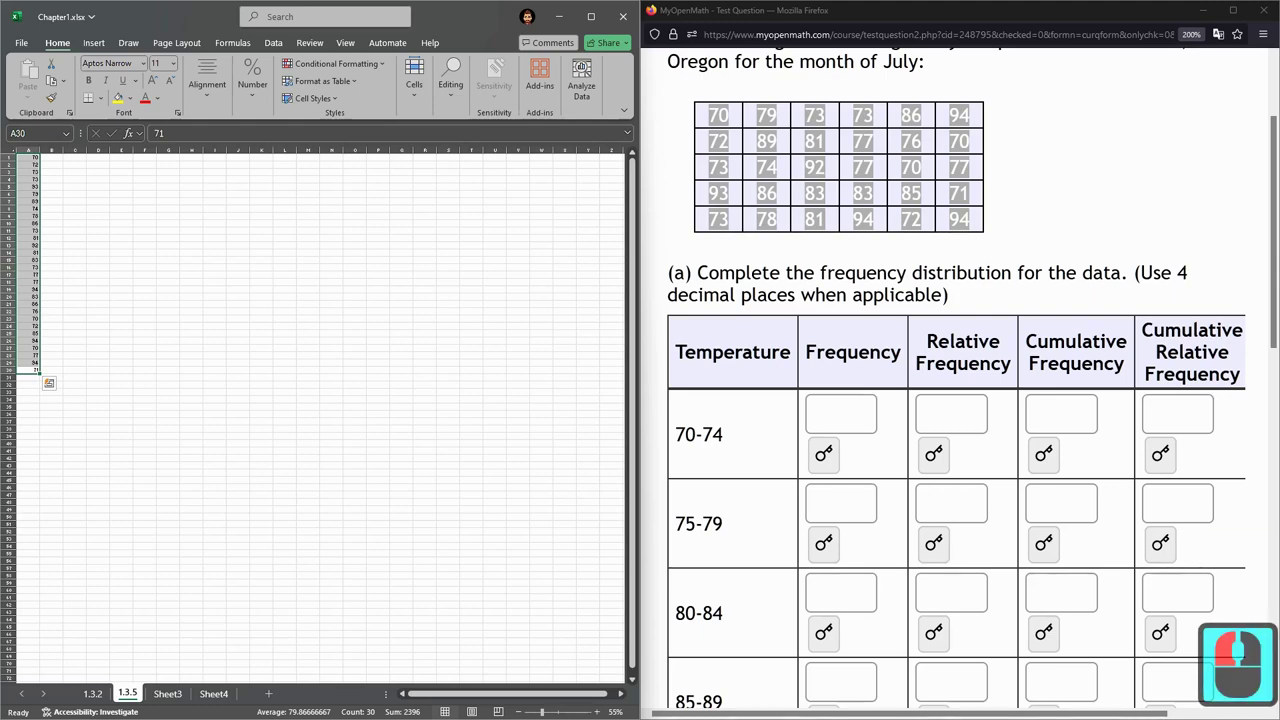
# Check the column A temperatures against their row numbers, from the first value in A1 down to the last in A30.
pyautogui.keyDown('ctrl'); pyautogui.scroll(9, 313, 415); pyautogui.keyUp('ctrl')
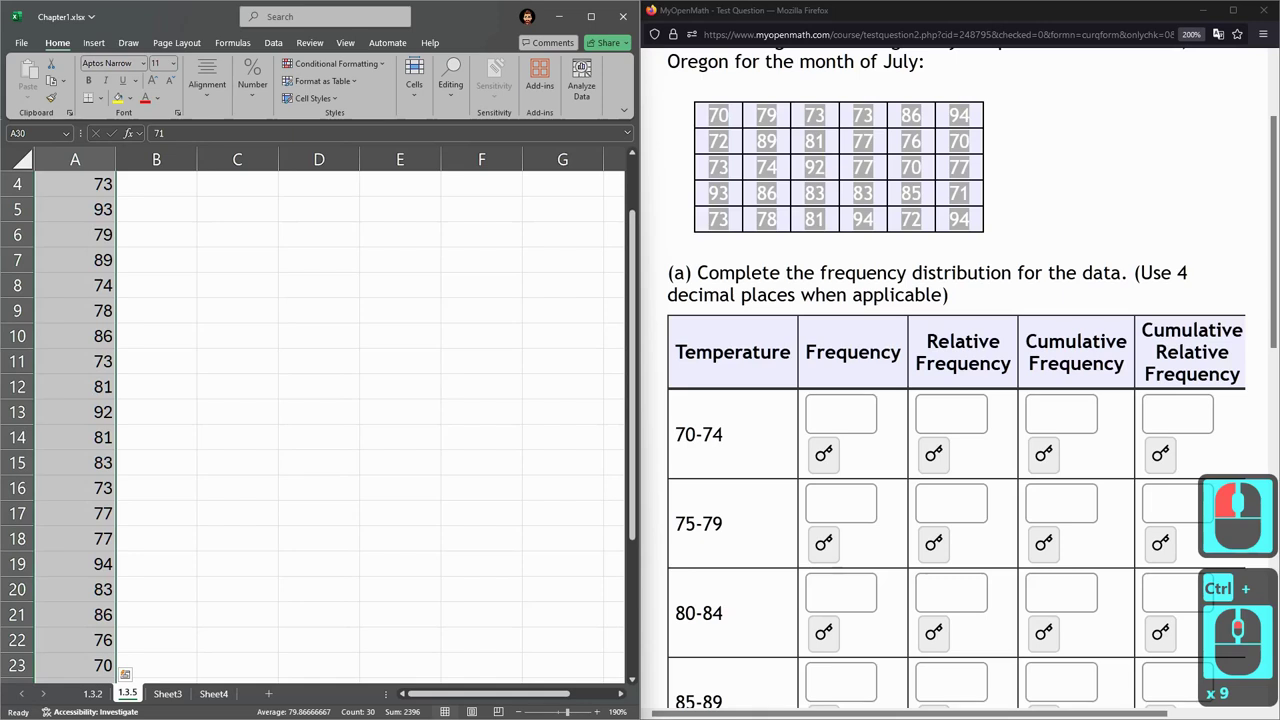
pyautogui.click(77, 186)
pyautogui.scroll(4, 75, 195)
pyautogui.click(62, 183)
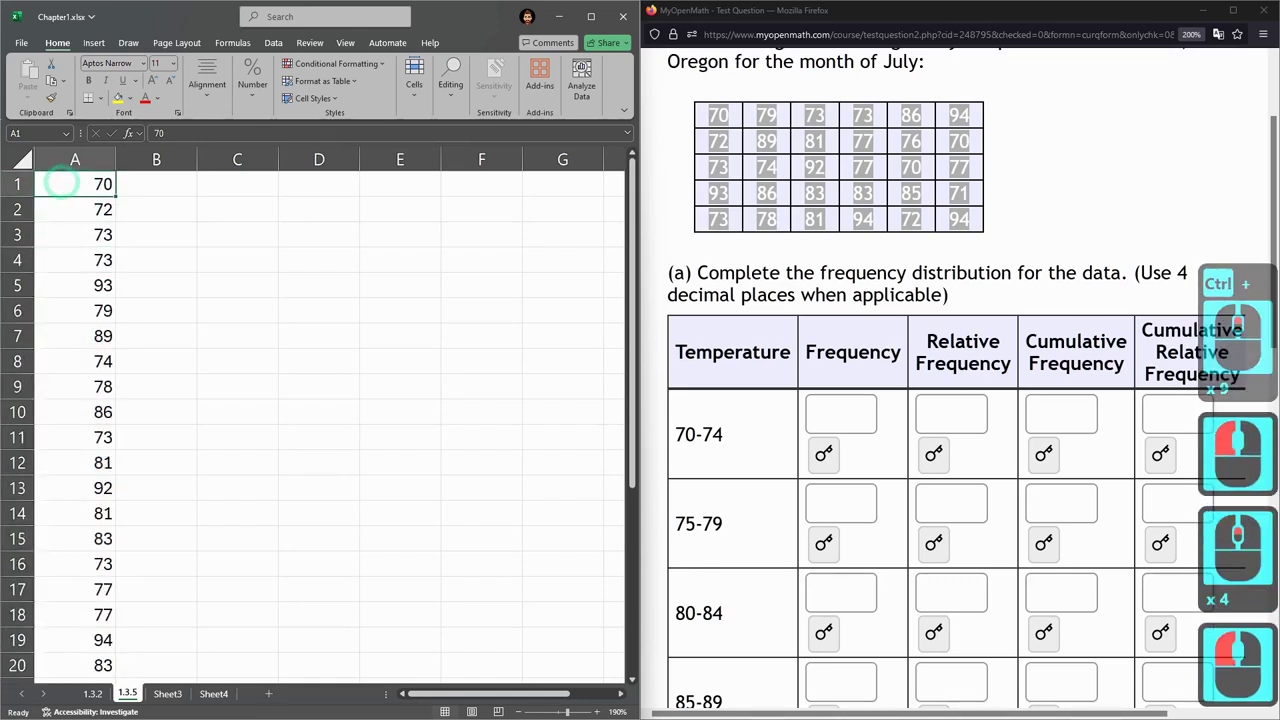
pyautogui.click(77, 183)
pyautogui.doubleClick(78, 182)
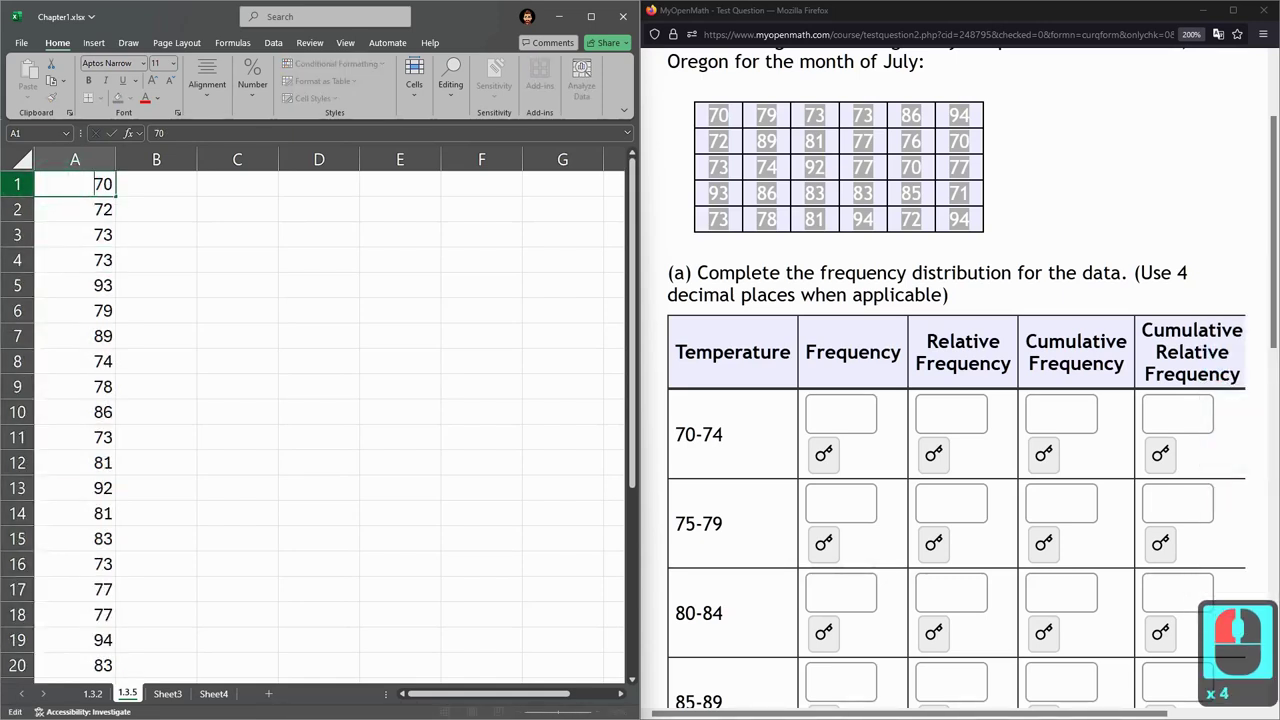
pyautogui.click(18, 184)
pyautogui.click(14, 184)
pyautogui.click(14, 209)
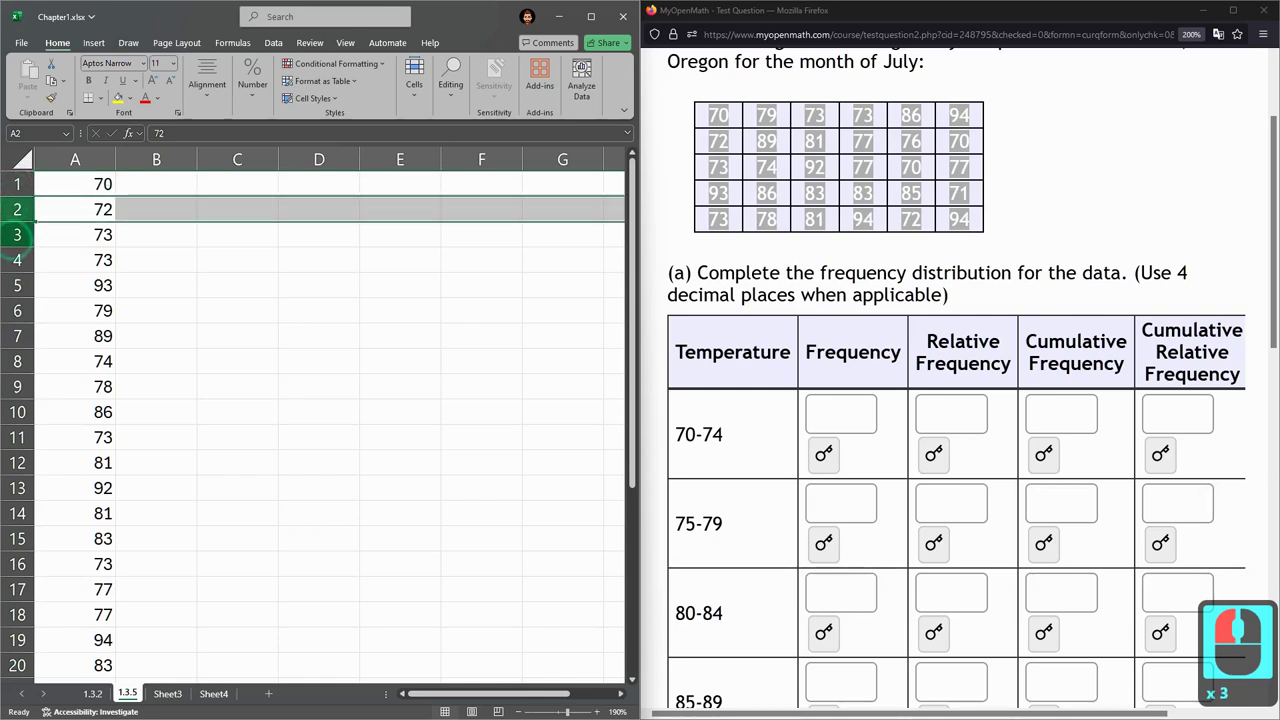
pyautogui.click(14, 234)
pyautogui.scroll(-1, 62, 336)
pyautogui.scroll(-5, 330, 420)
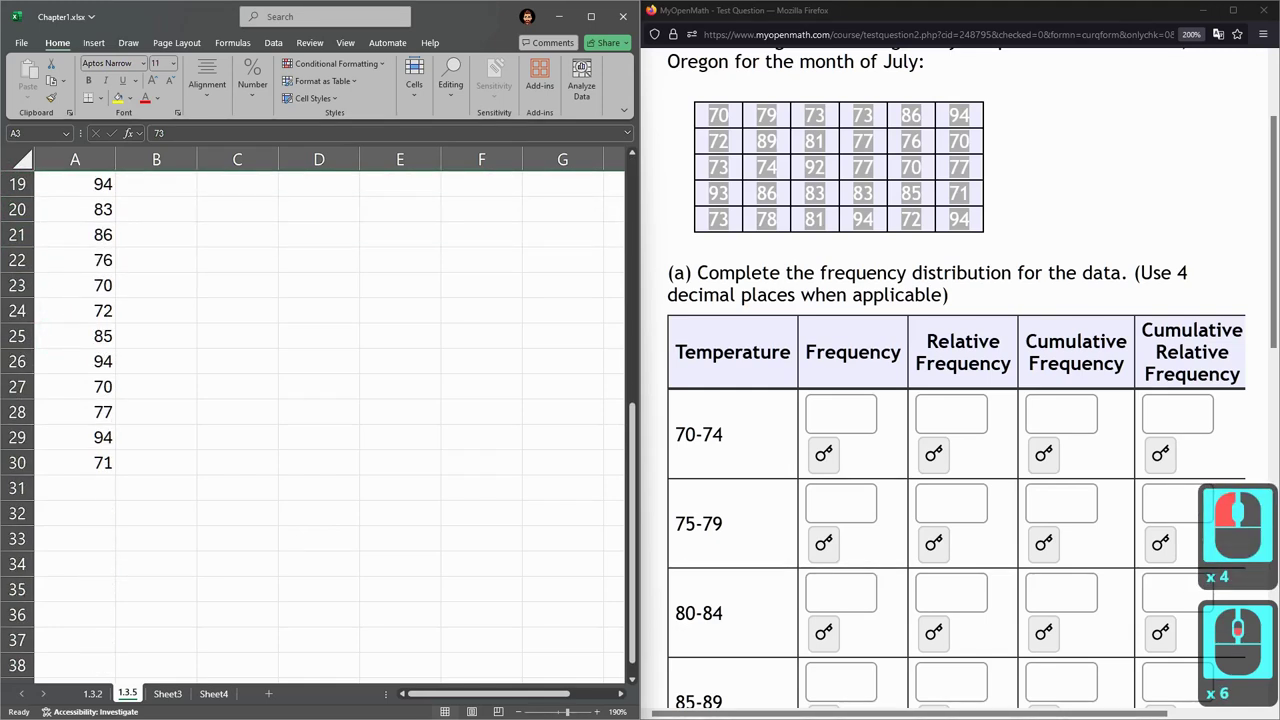
pyautogui.click(75, 462)
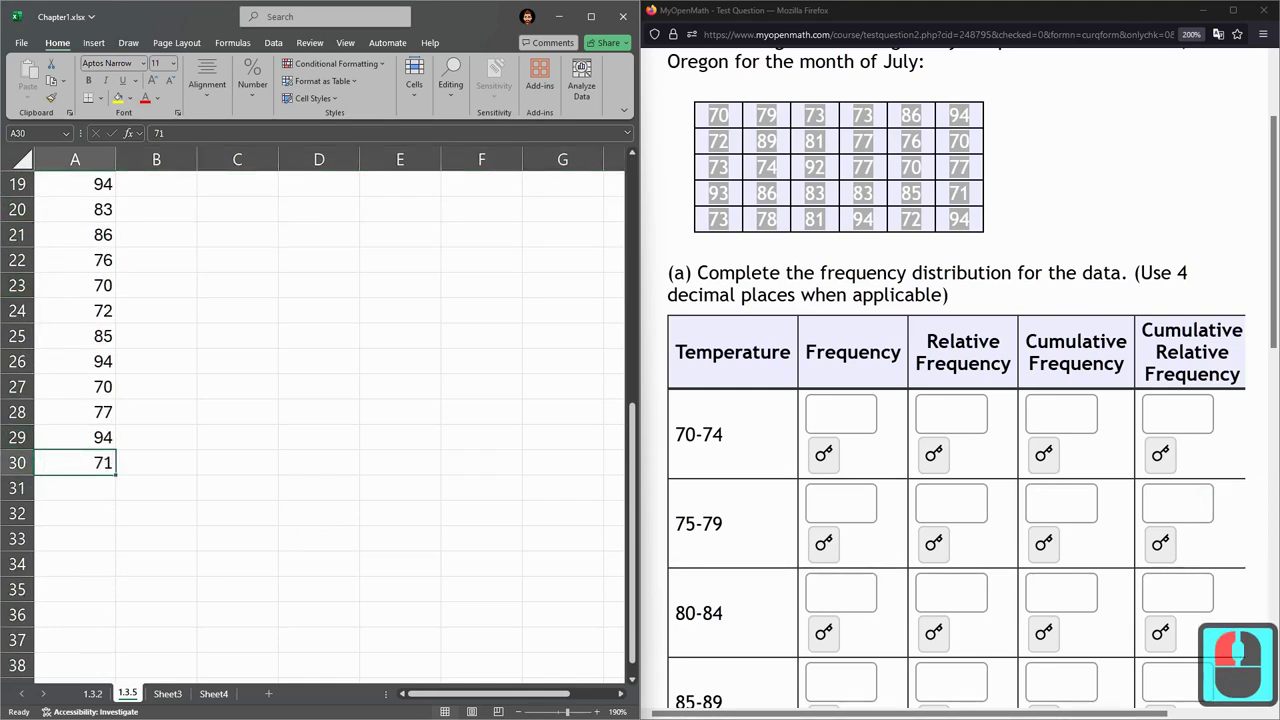
# Try extending a range selection upward from A30 in the temperature list, to A26 and then to A20.
pyautogui.click(26, 182)
pyautogui.click(73, 459)
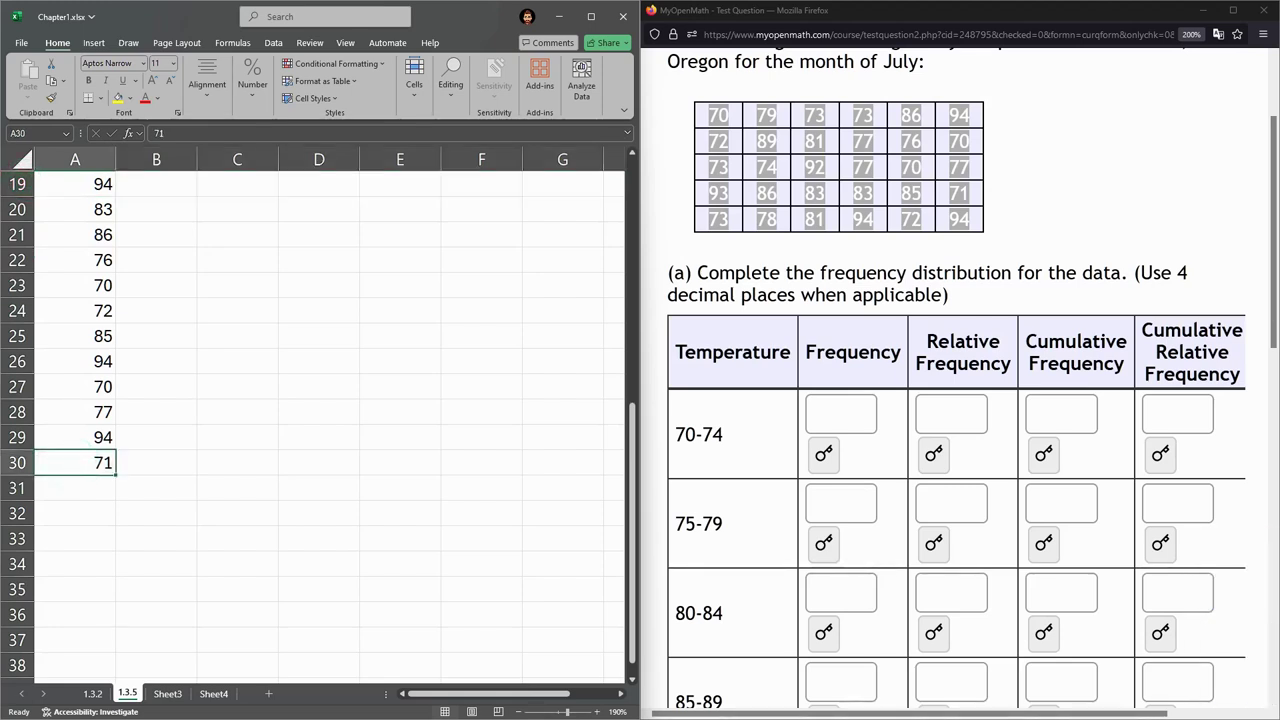
pyautogui.click(75, 457)
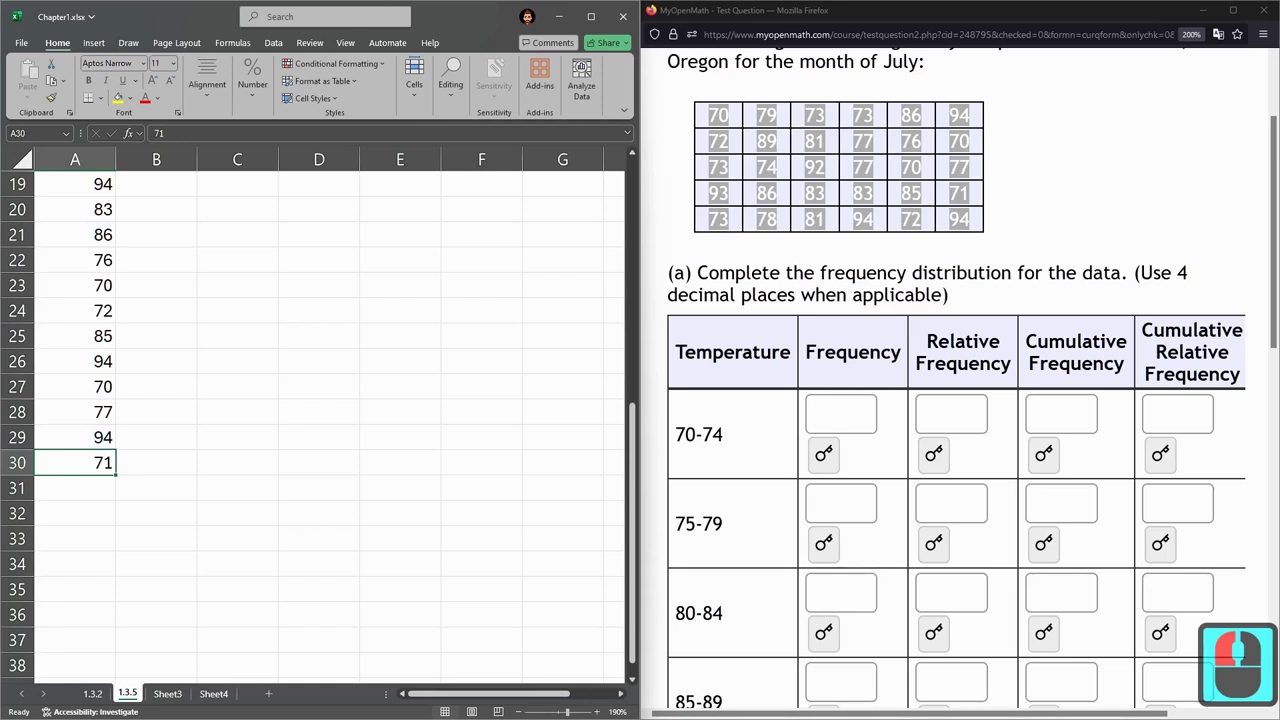
pyautogui.keyDown('shift'); pyautogui.click(75, 361); pyautogui.keyUp('shift')
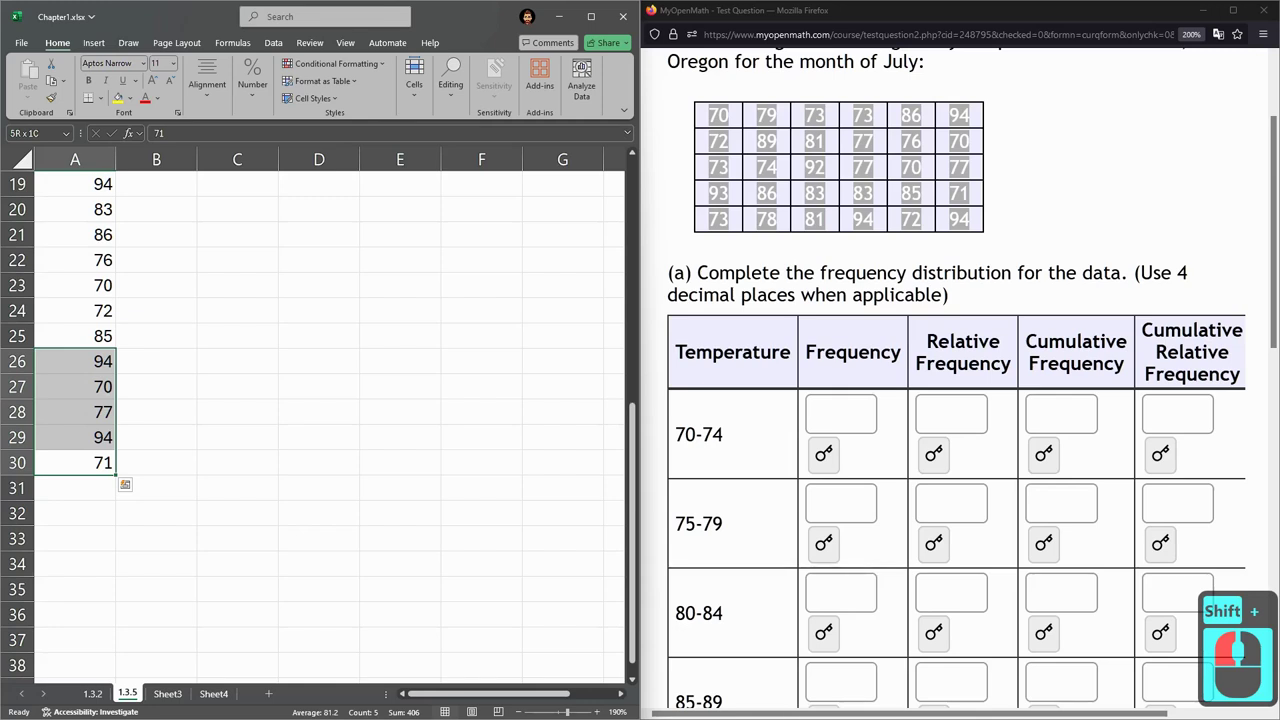
pyautogui.keyDown('shift'); pyautogui.click(66, 256); pyautogui.keyUp('shift')
pyautogui.keyDown('shift'); pyautogui.click(66, 256); pyautogui.keyUp('shift')
pyautogui.keyDown('shift'); pyautogui.click(66, 209); pyautogui.keyUp('shift')
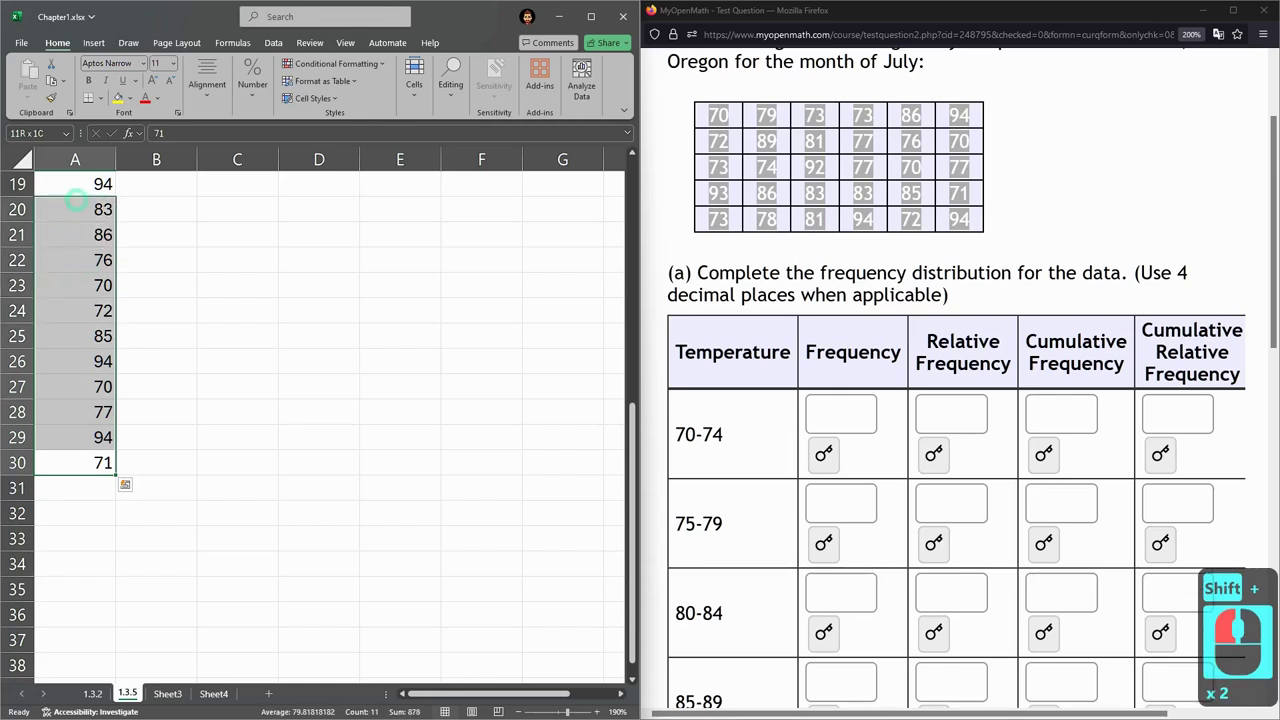
pyautogui.click(75, 462)
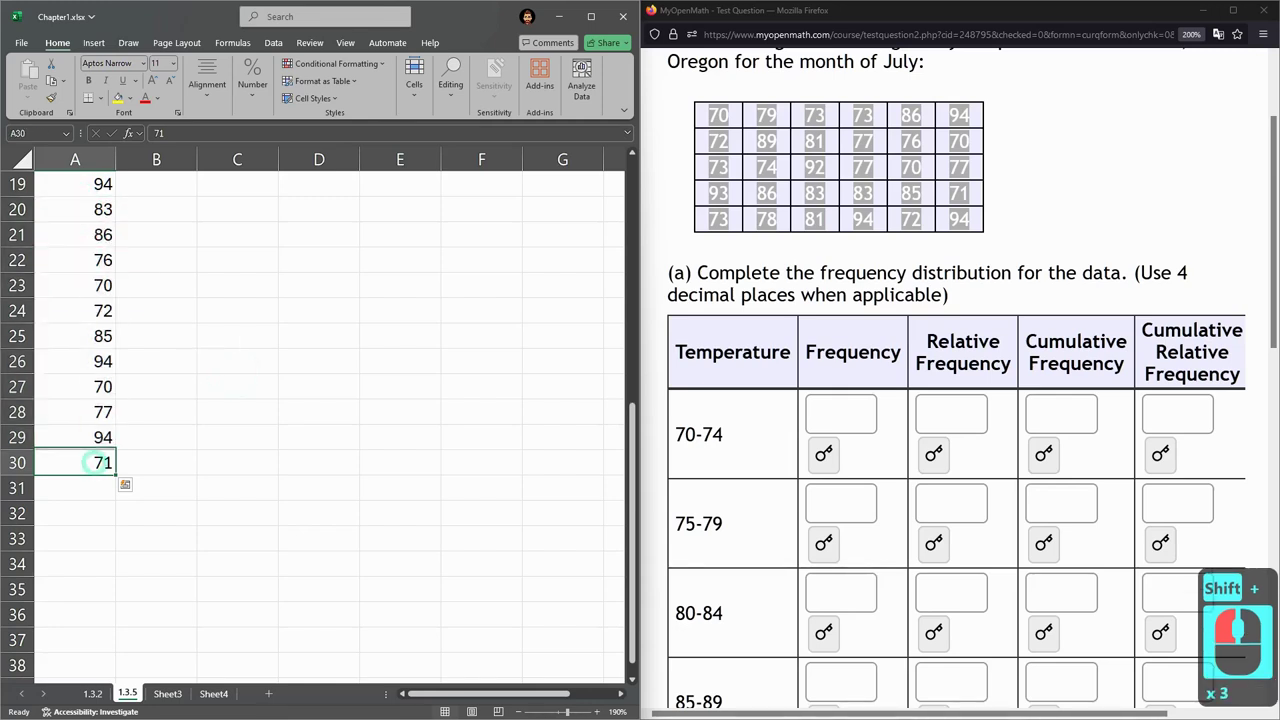
pyautogui.keyDown('shift'); pyautogui.click(75, 209); pyautogui.keyUp('shift')
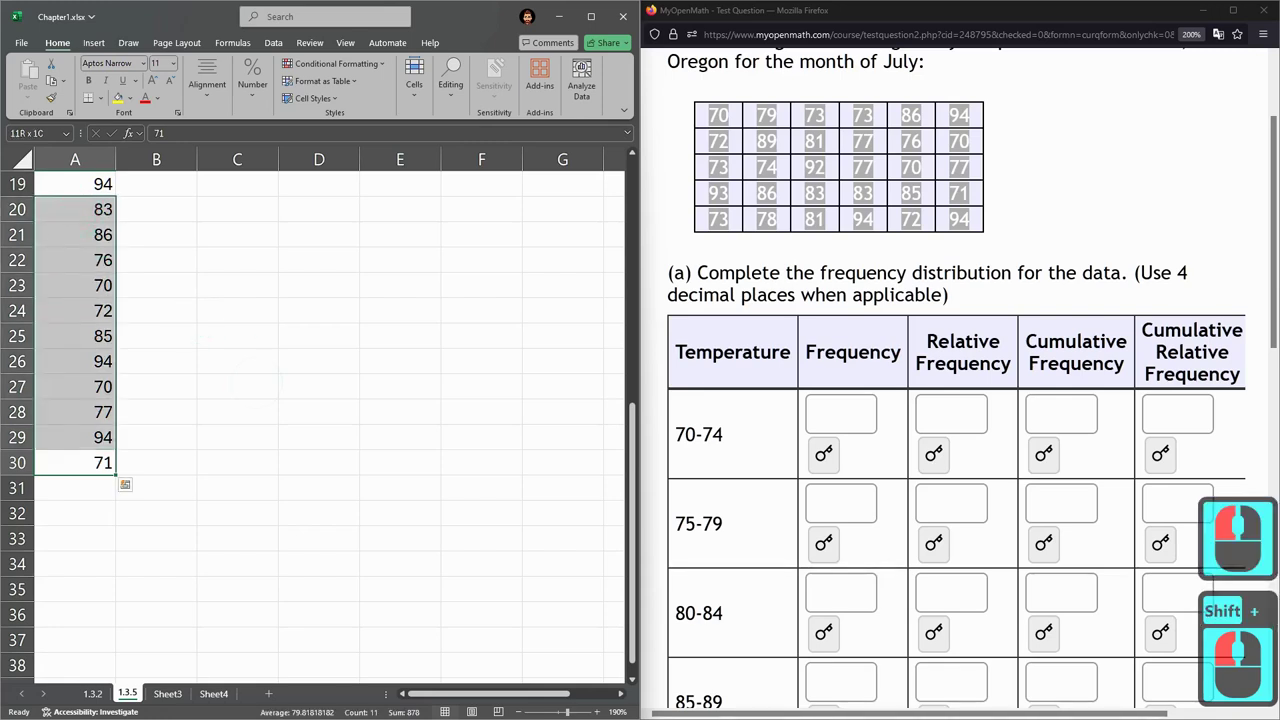
# Select the whole temperature list from A30 up to A1 and check the count of selected cells.
pyautogui.click(88, 462)
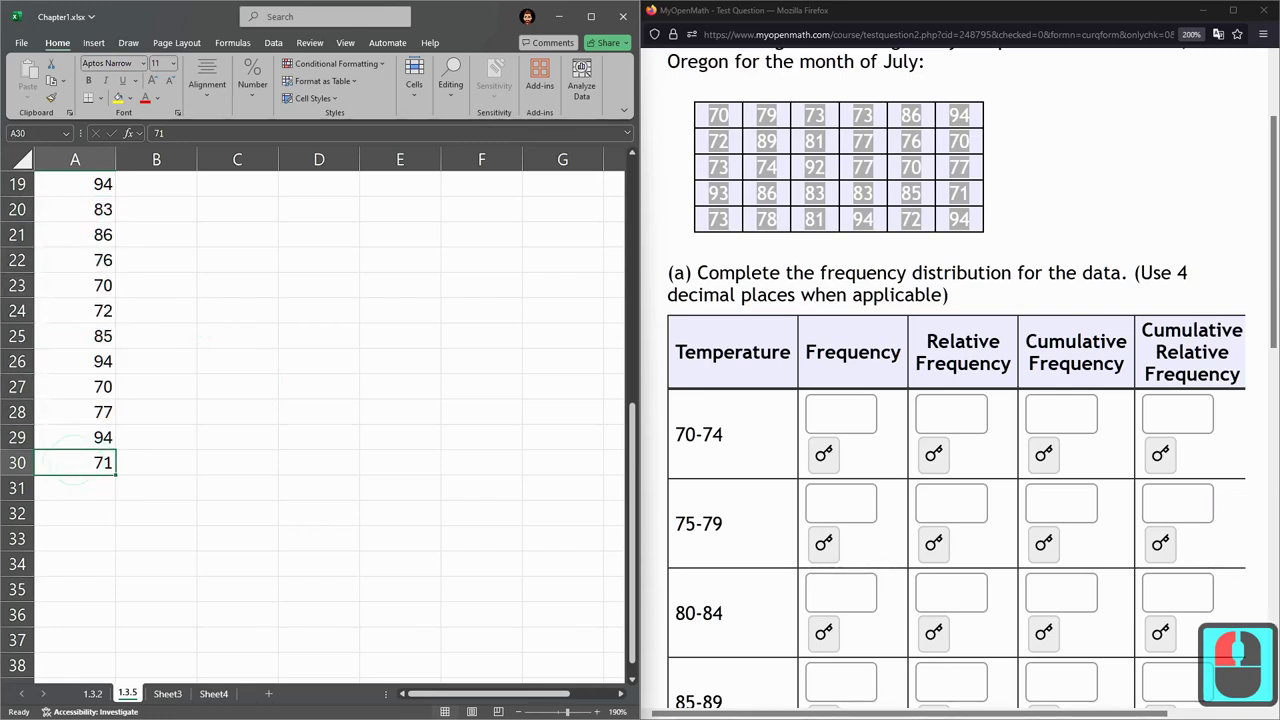
pyautogui.click(88, 462)
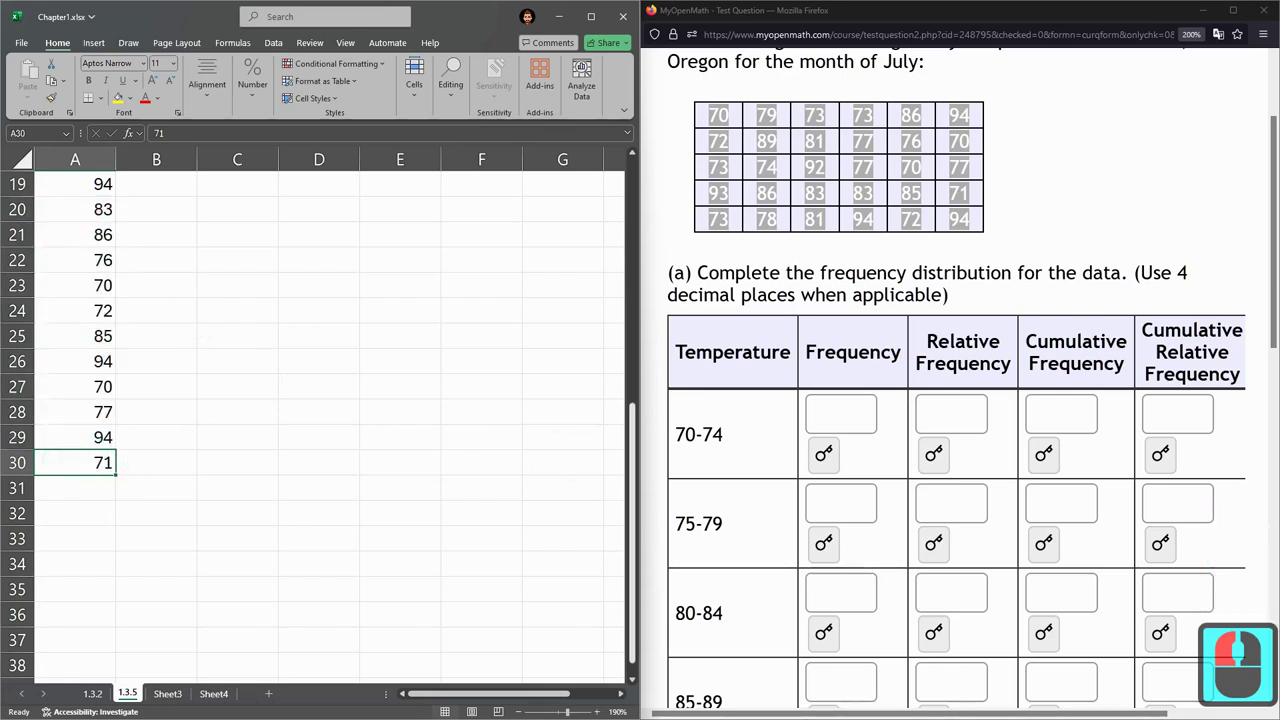
pyautogui.moveTo(632, 498); pyautogui.dragTo(632, 300)
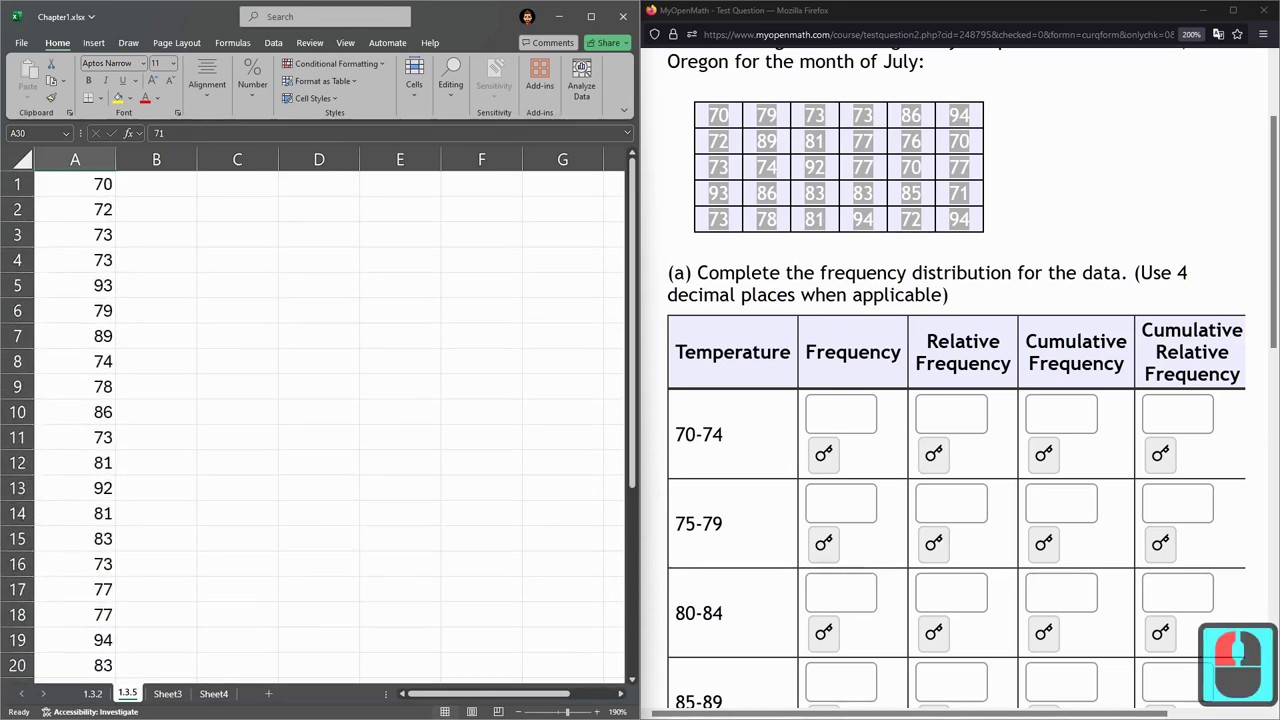
pyautogui.keyDown('shift'); pyautogui.click(75, 184); pyautogui.keyUp('shift')
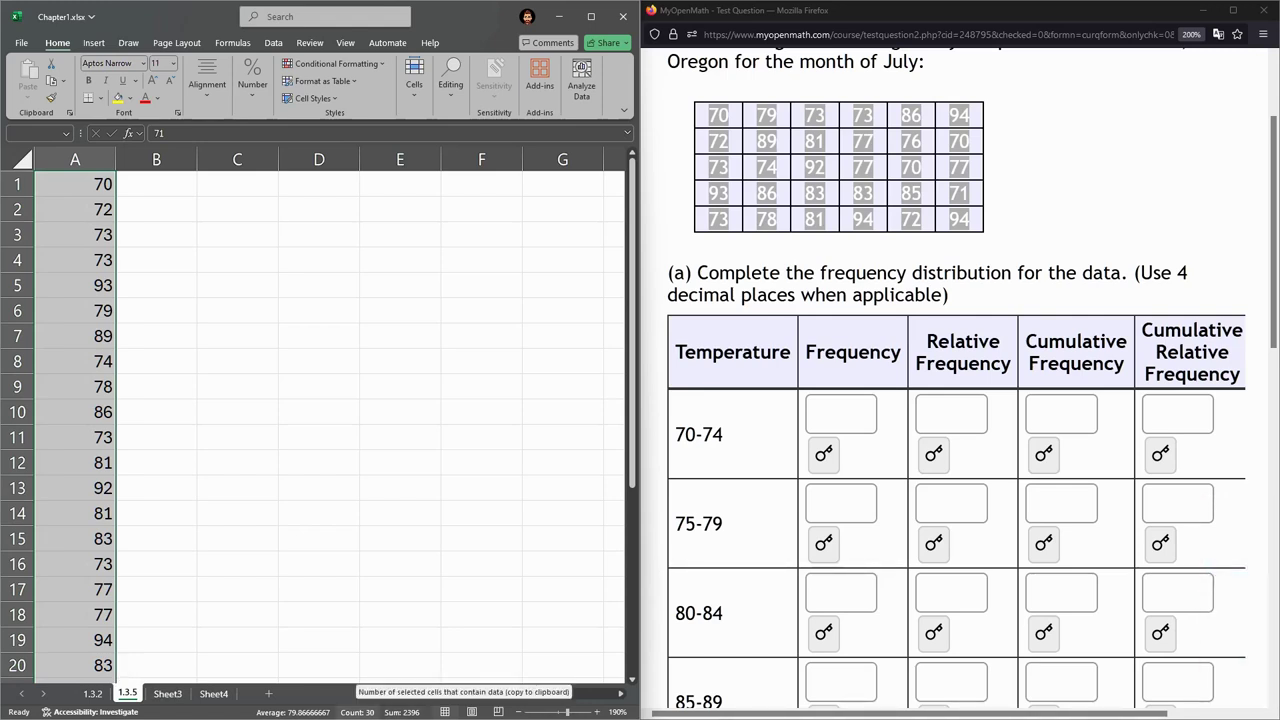
pyautogui.click(355, 712)
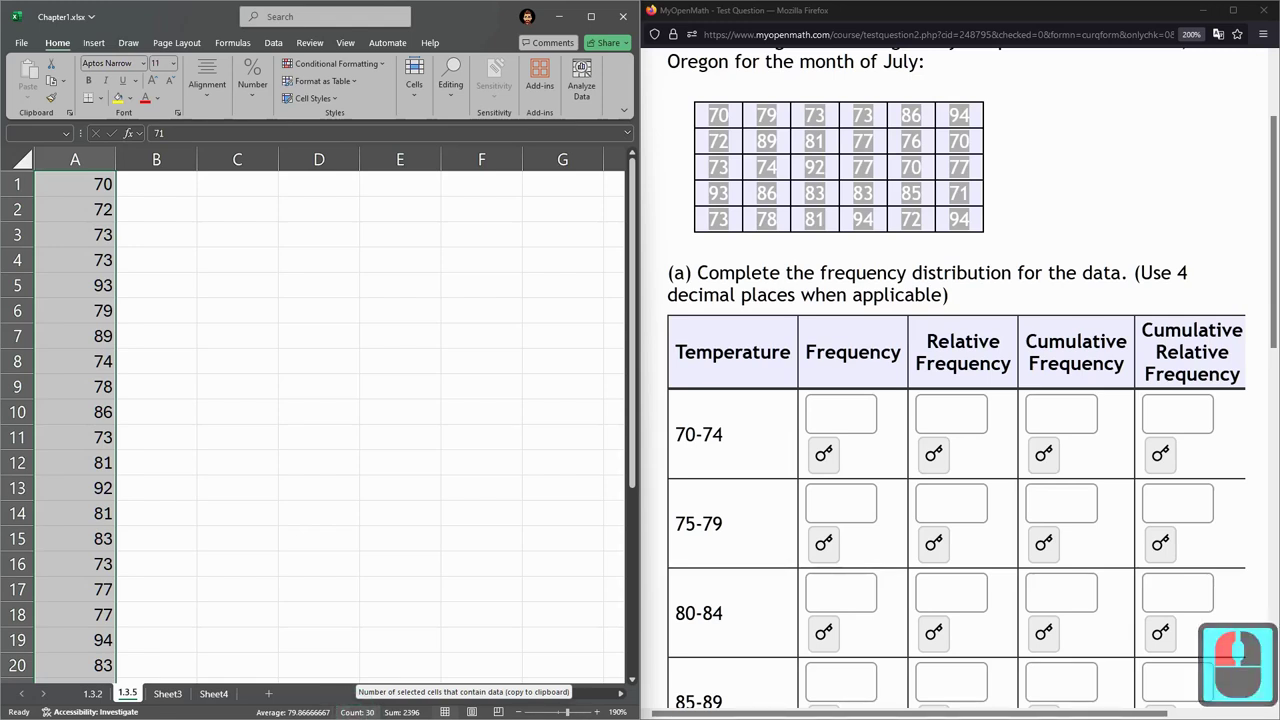
# Select A5:A14 and copy the selection's cell count to check how many values the range holds.
pyautogui.click(75, 285)
pyautogui.keyDown('shift'); pyautogui.click(98, 512); pyautogui.keyUp('shift')
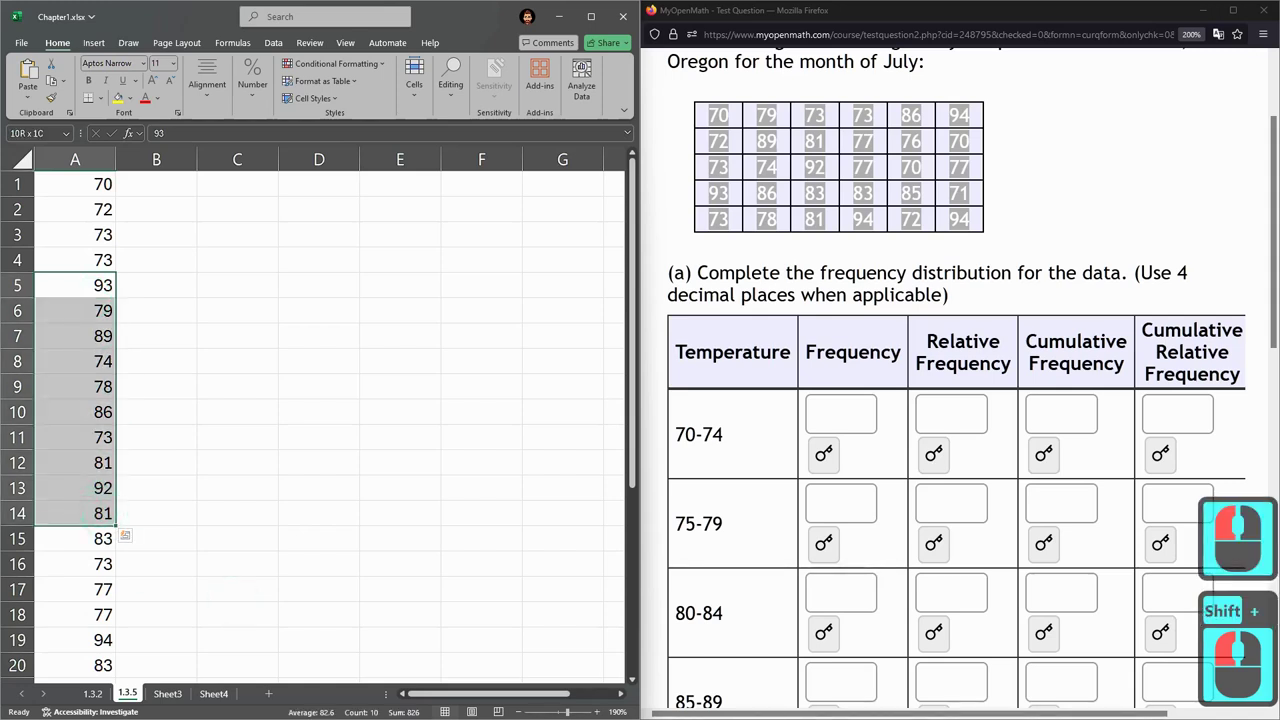
pyautogui.click(361, 712)
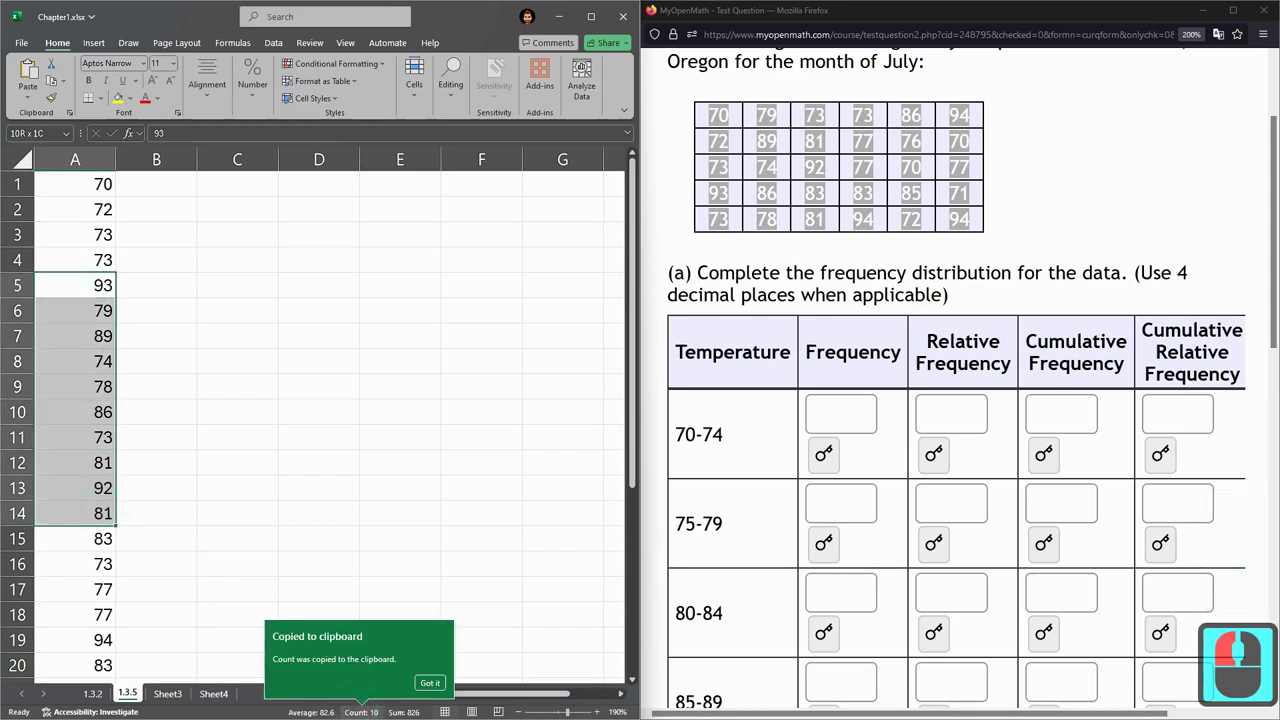
pyautogui.click(427, 683)
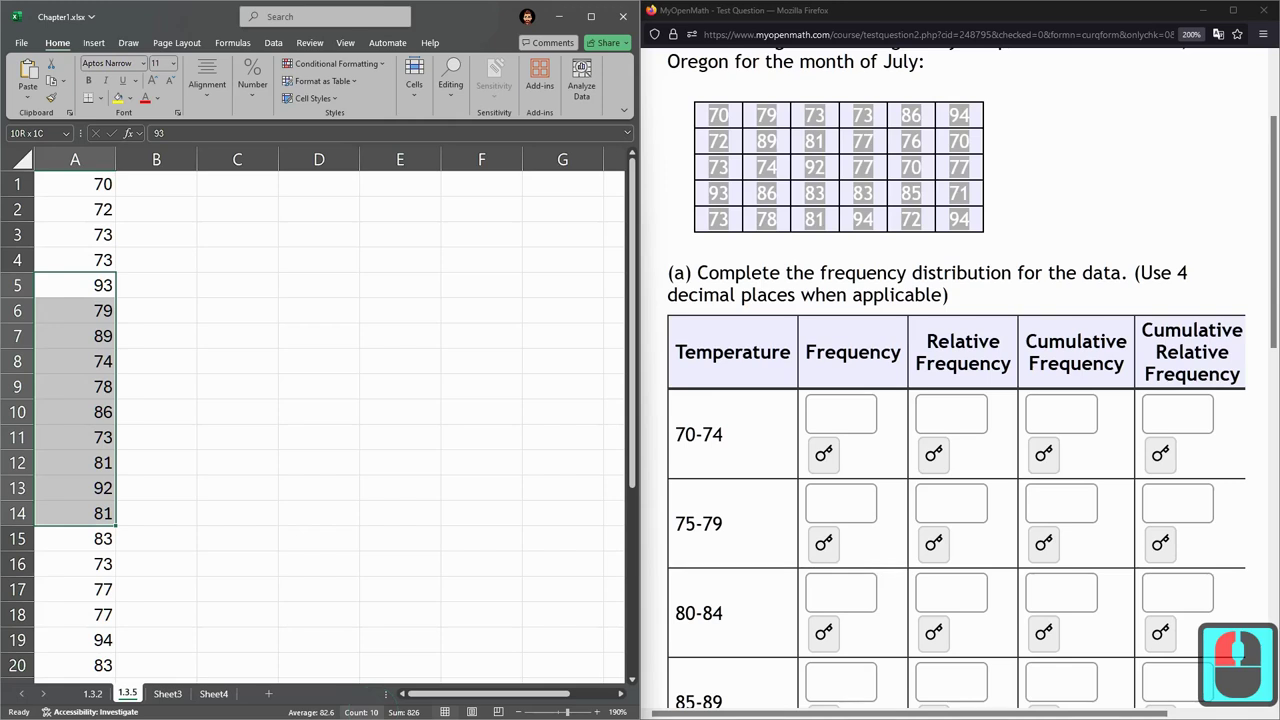
pyautogui.click(359, 709)
# Select A1:A30, sort the temperatures from smallest to largest, and review the sorted list.
pyautogui.click(90, 184)
pyautogui.scroll(-4, 90, 184)
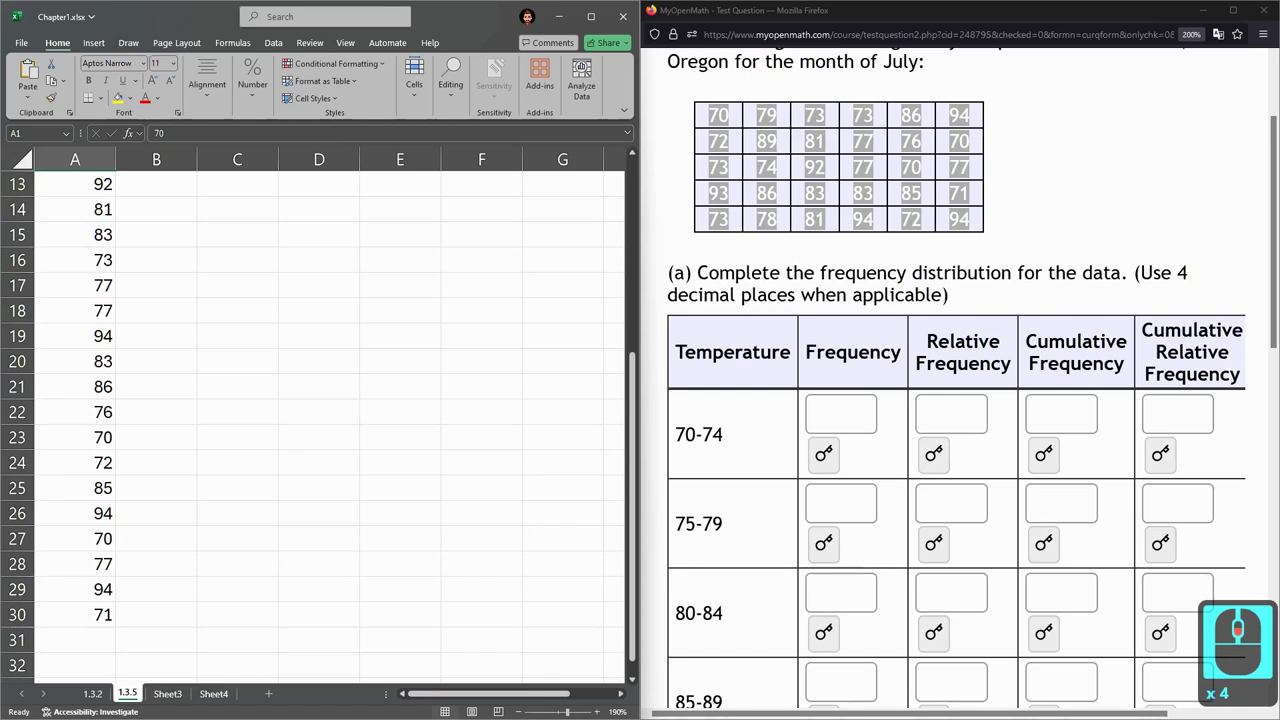
pyautogui.keyDown('shift'); pyautogui.click(70, 614); pyautogui.keyUp('shift')
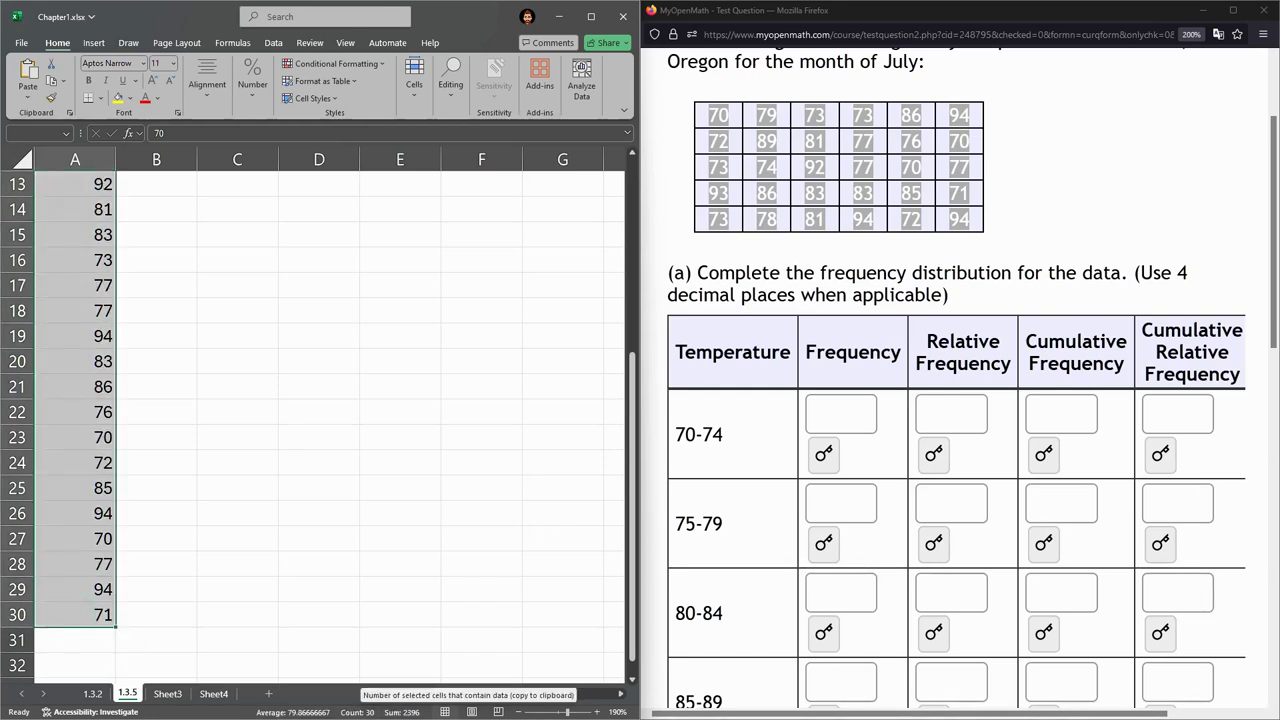
pyautogui.scroll(7, 320, 420)
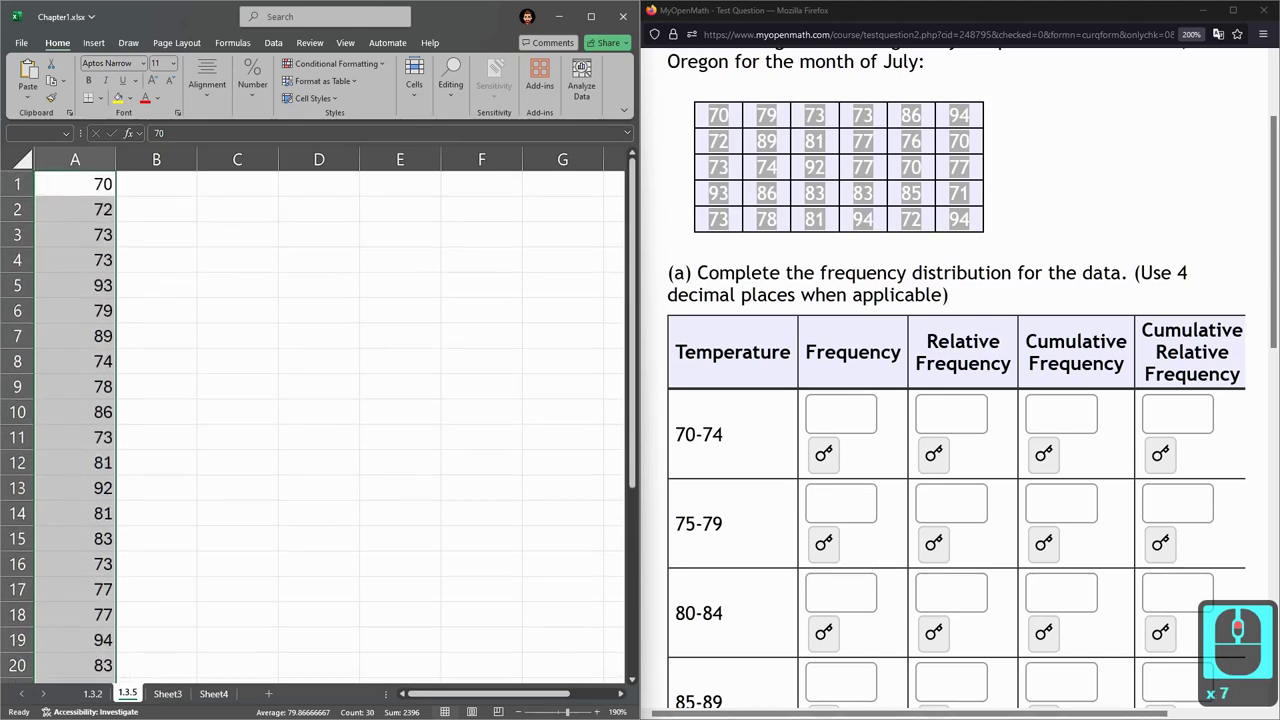
pyautogui.rightClick(90, 420)
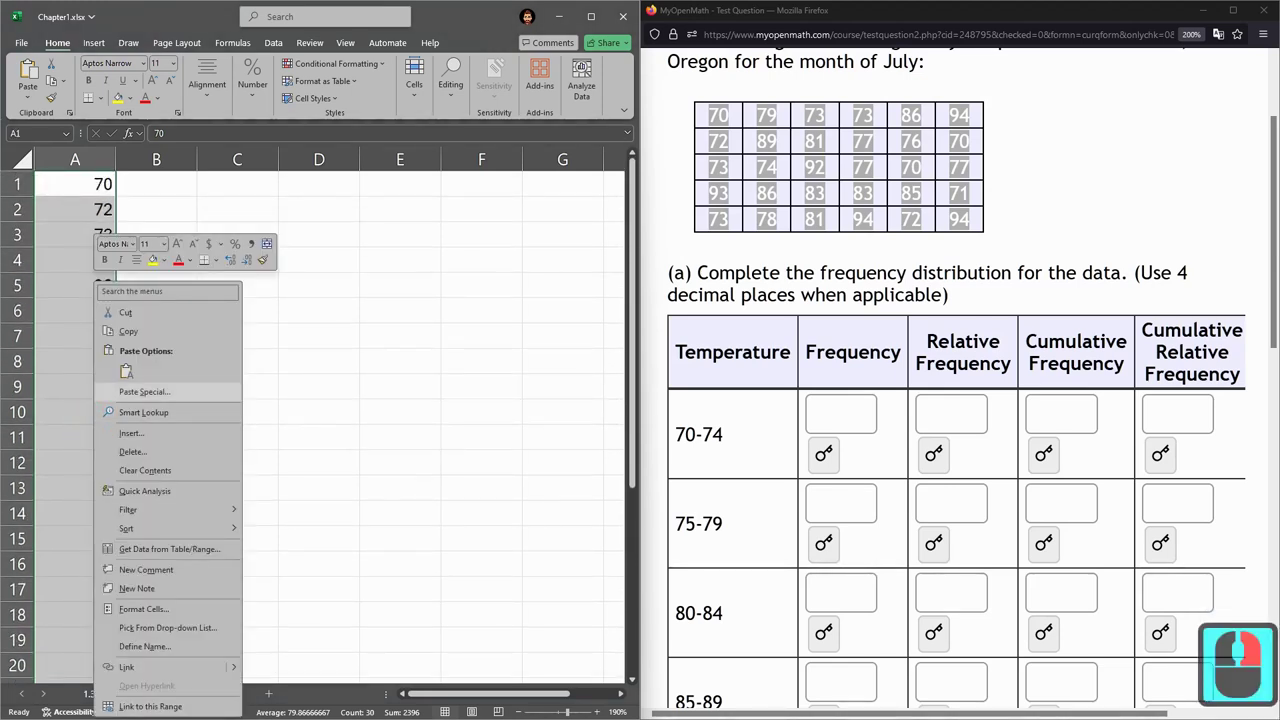
pyautogui.moveTo(140, 528)
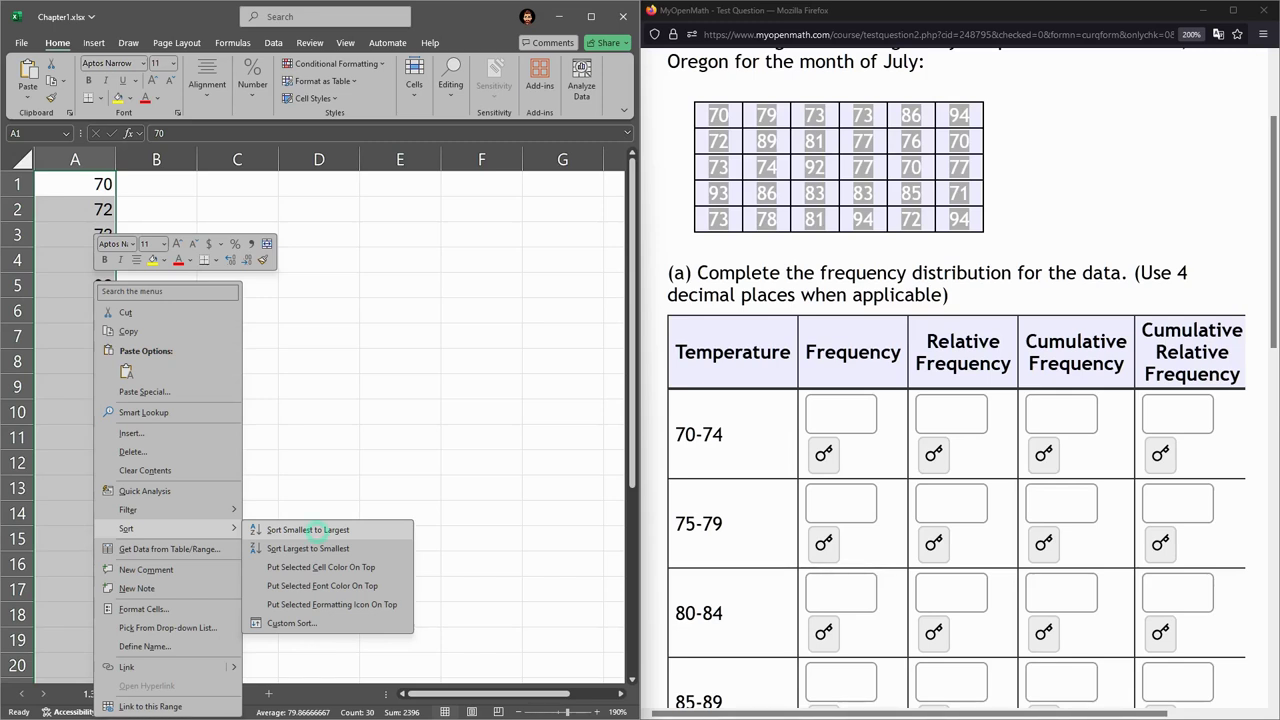
pyautogui.click(310, 530)
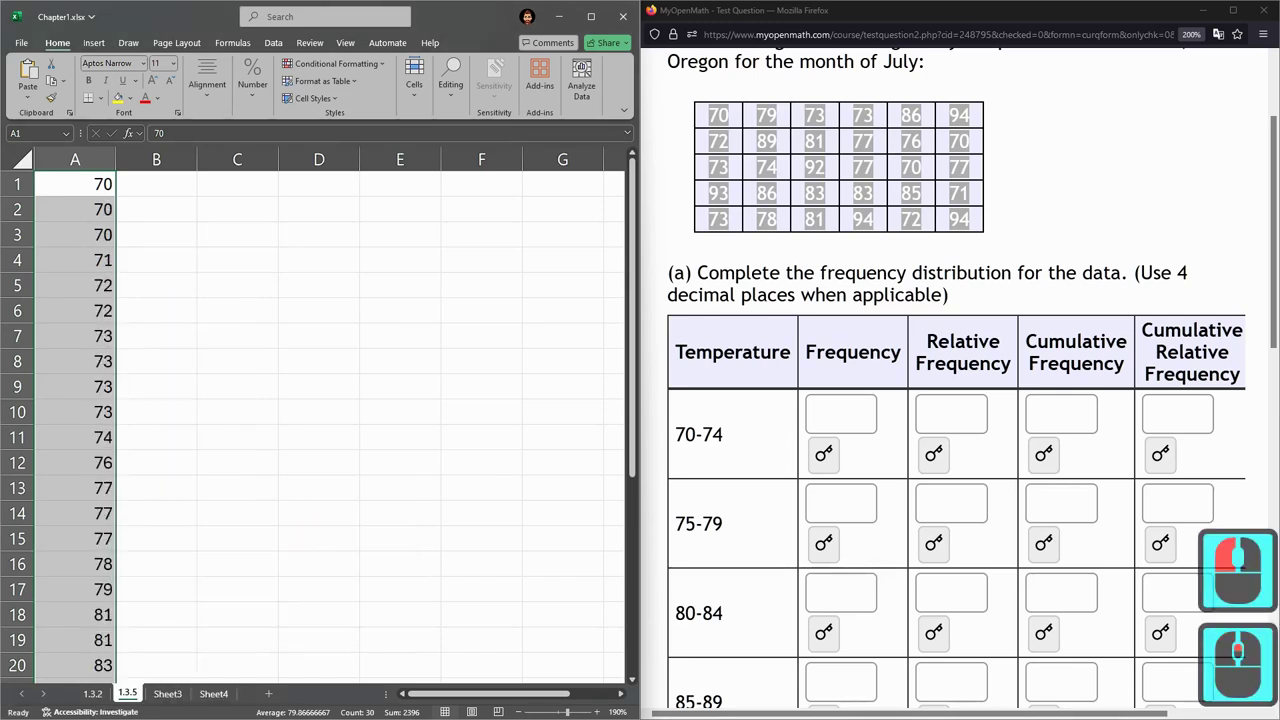
pyautogui.click(180, 358)
pyautogui.scroll(-5, 85, 322)
pyautogui.click(78, 414)
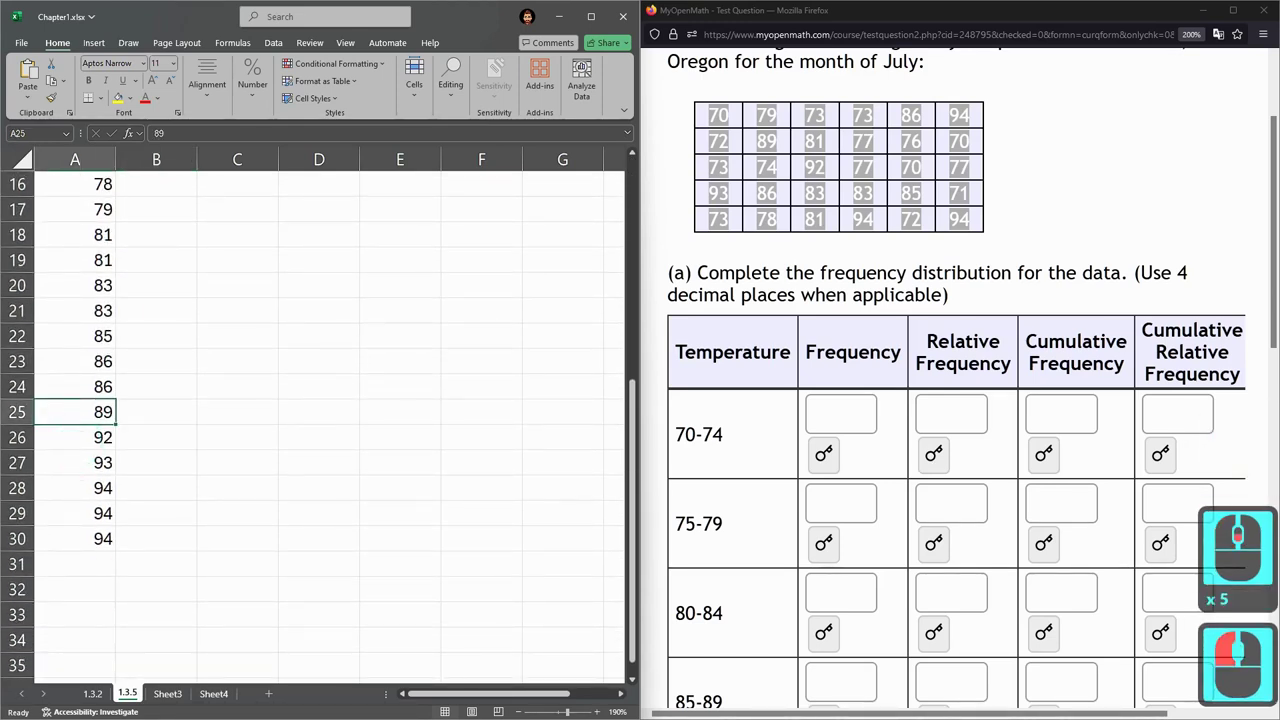
pyautogui.scroll(7, 140, 427)
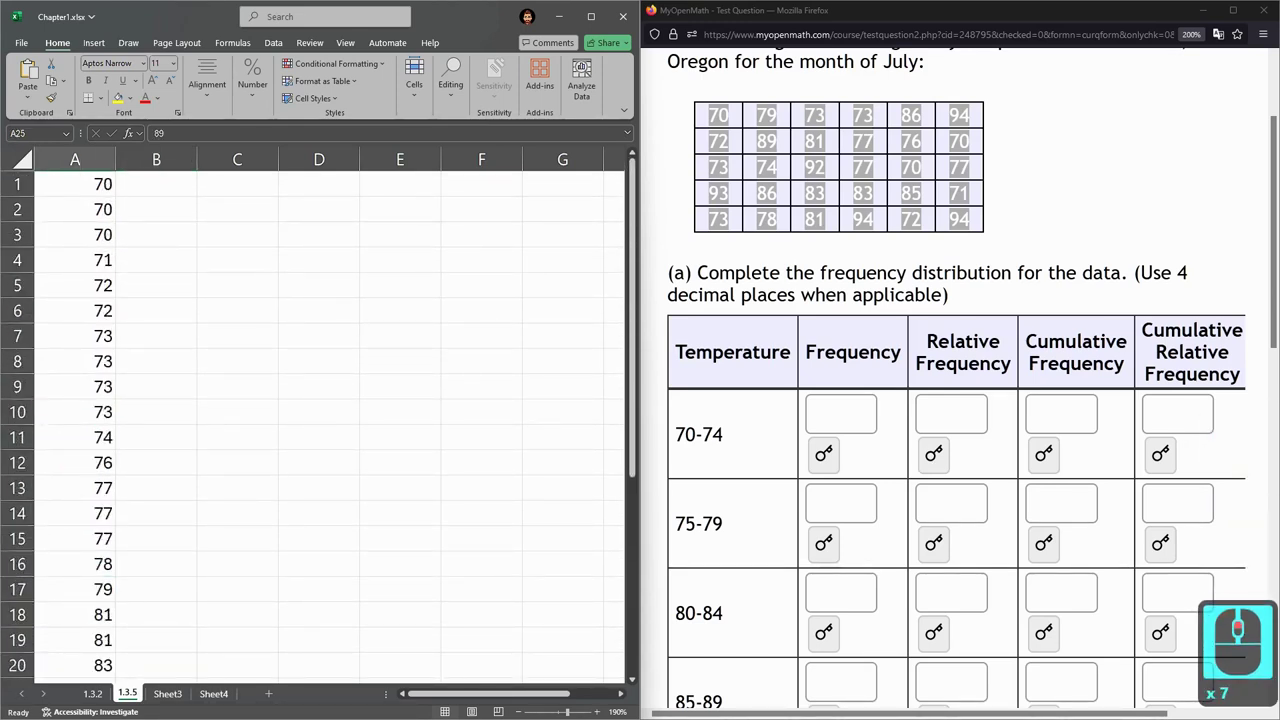
# Copy the question table's header row, Temperature through Cumulative Relative Frequency, into C1:G1 and set its font size to 8.
pyautogui.moveTo(677, 434); pyautogui.dragTo(740, 434)
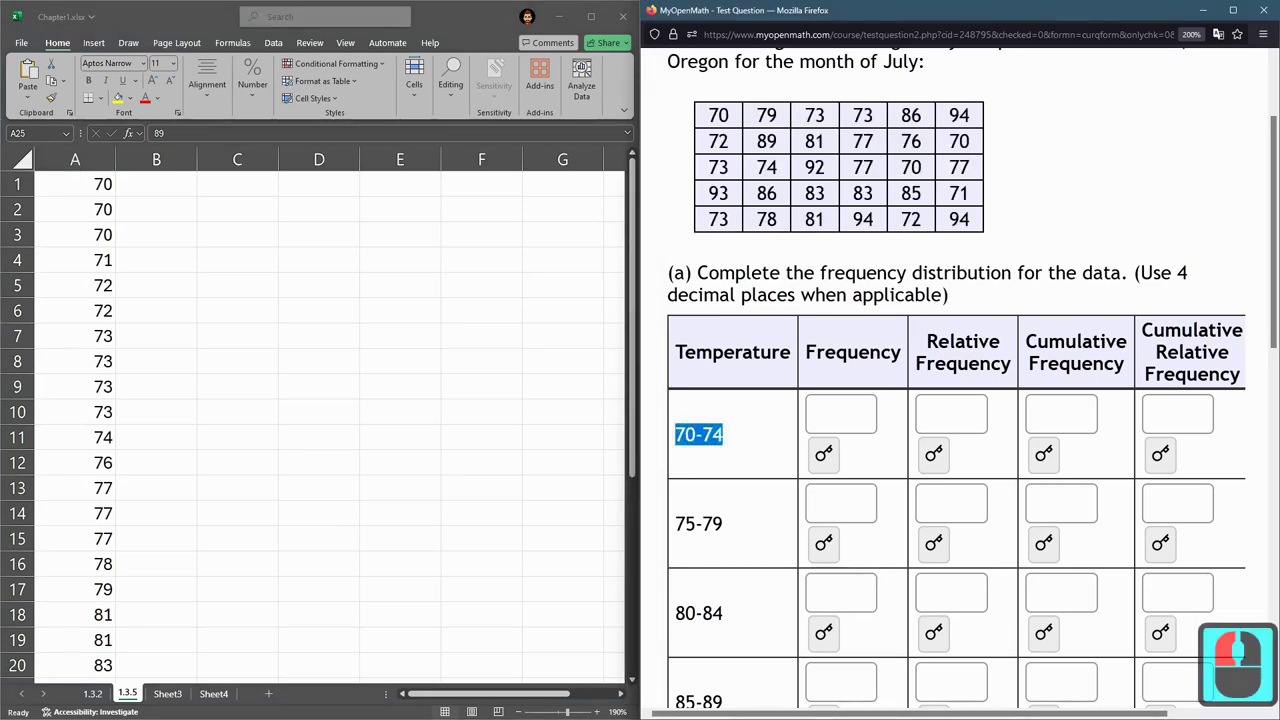
pyautogui.click(675, 425)
pyautogui.scroll(-3, 675, 425)
pyautogui.moveTo(675, 208); pyautogui.dragTo(1180, 232)
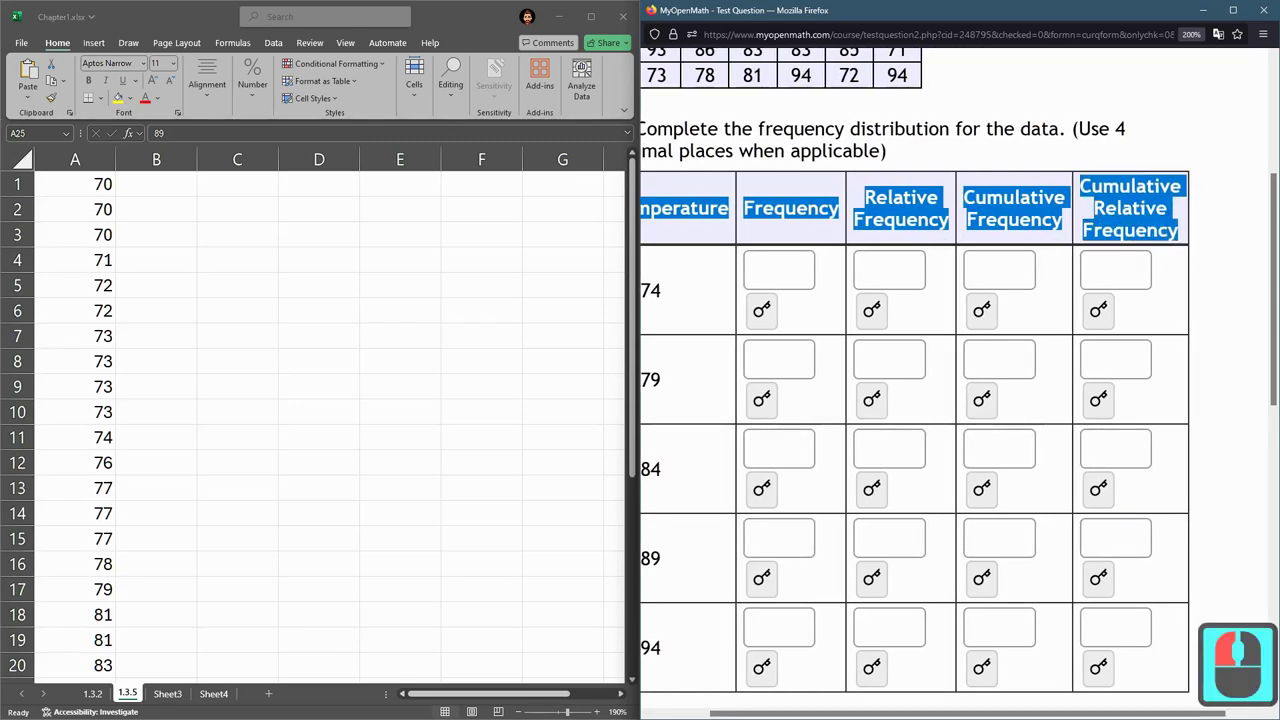
pyautogui.hotkey('ctrl', 'c')
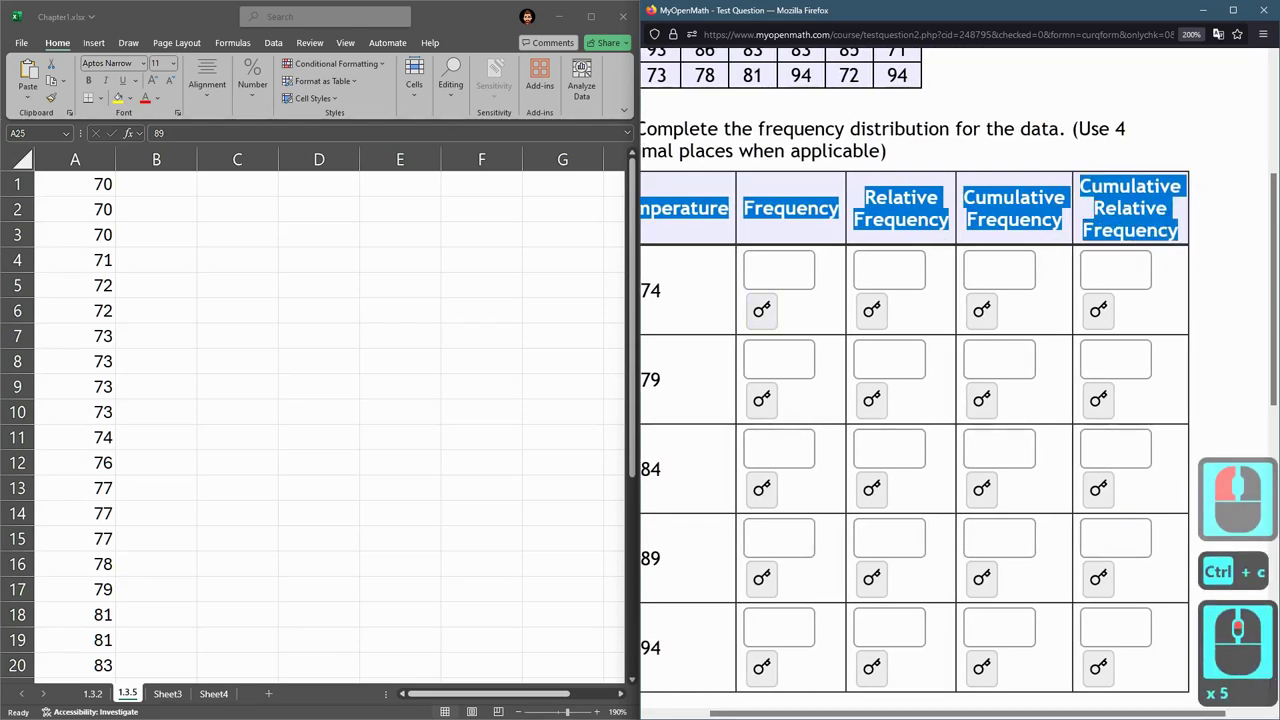
pyautogui.click(409, 257)
pyautogui.click(234, 177)
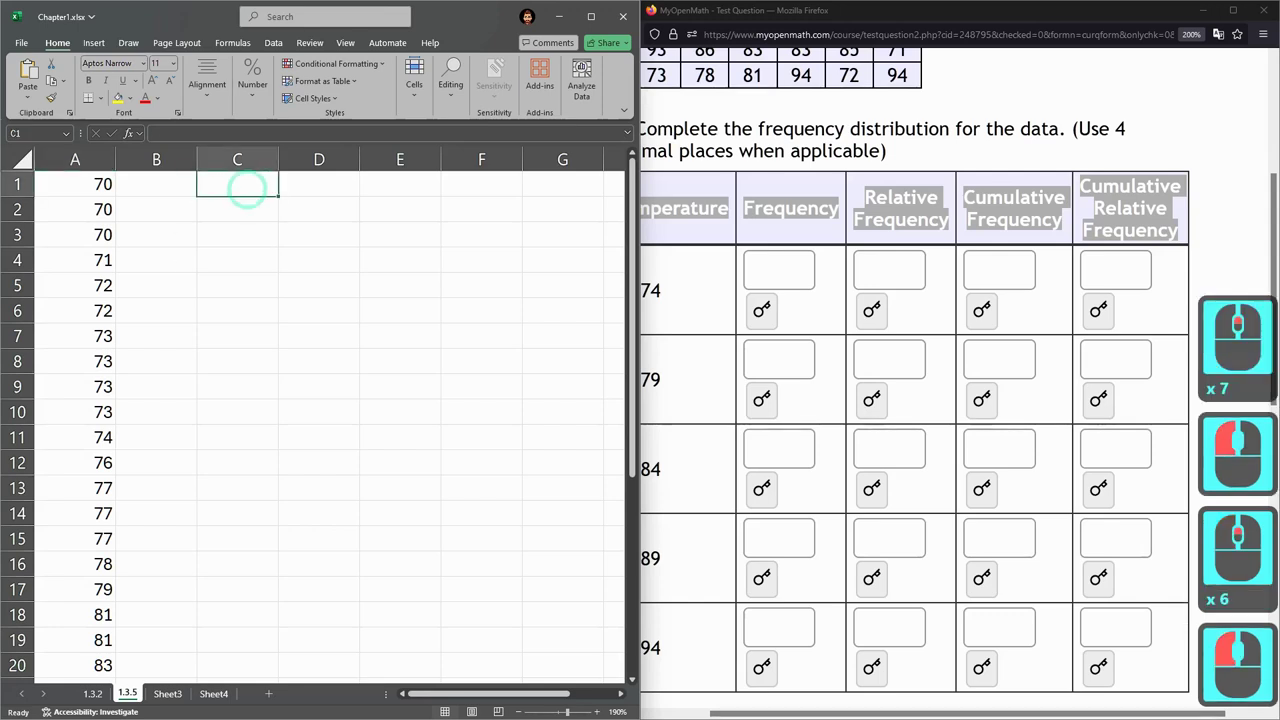
pyautogui.hotkey('ctrl', 'v')
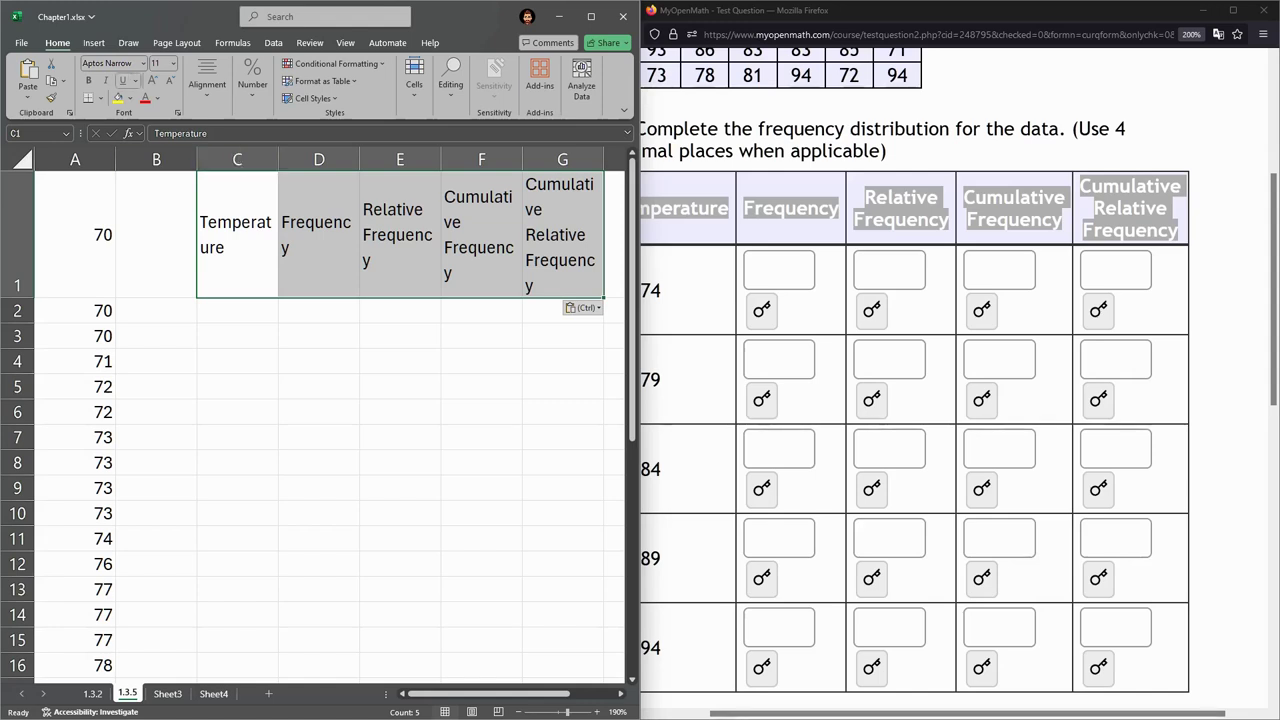
pyautogui.click(172, 63)
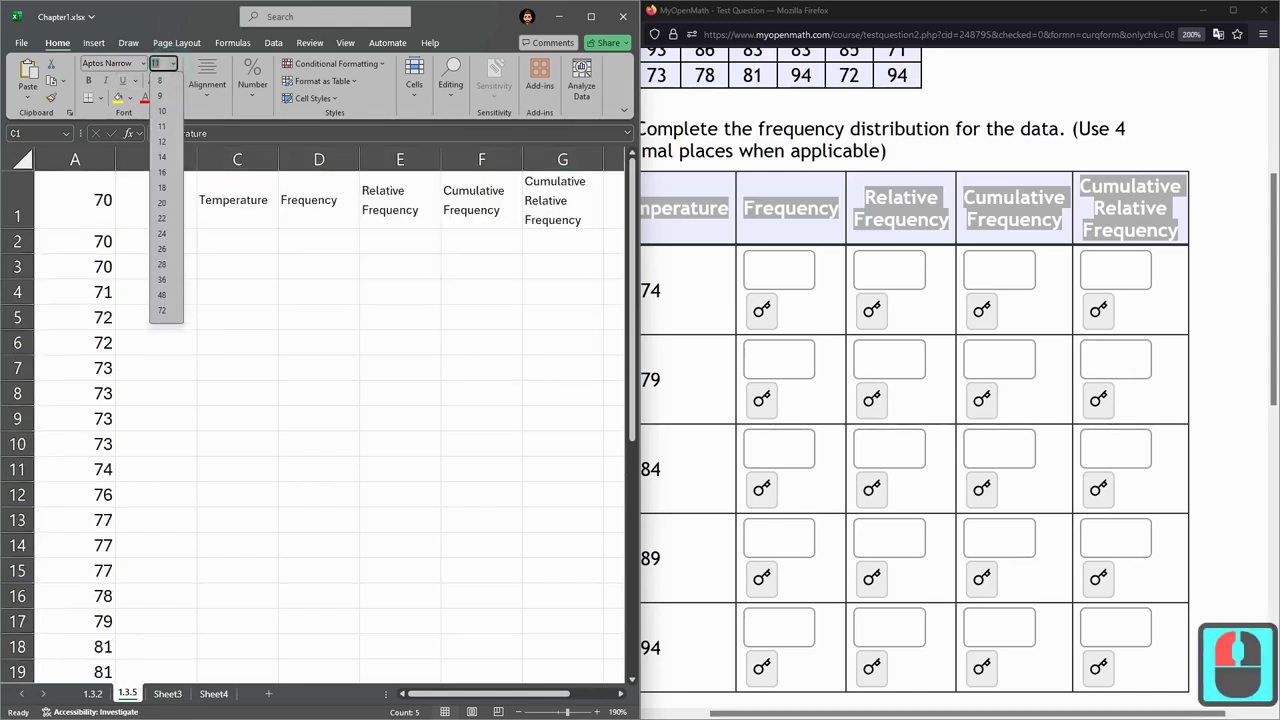
pyautogui.click(159, 80)
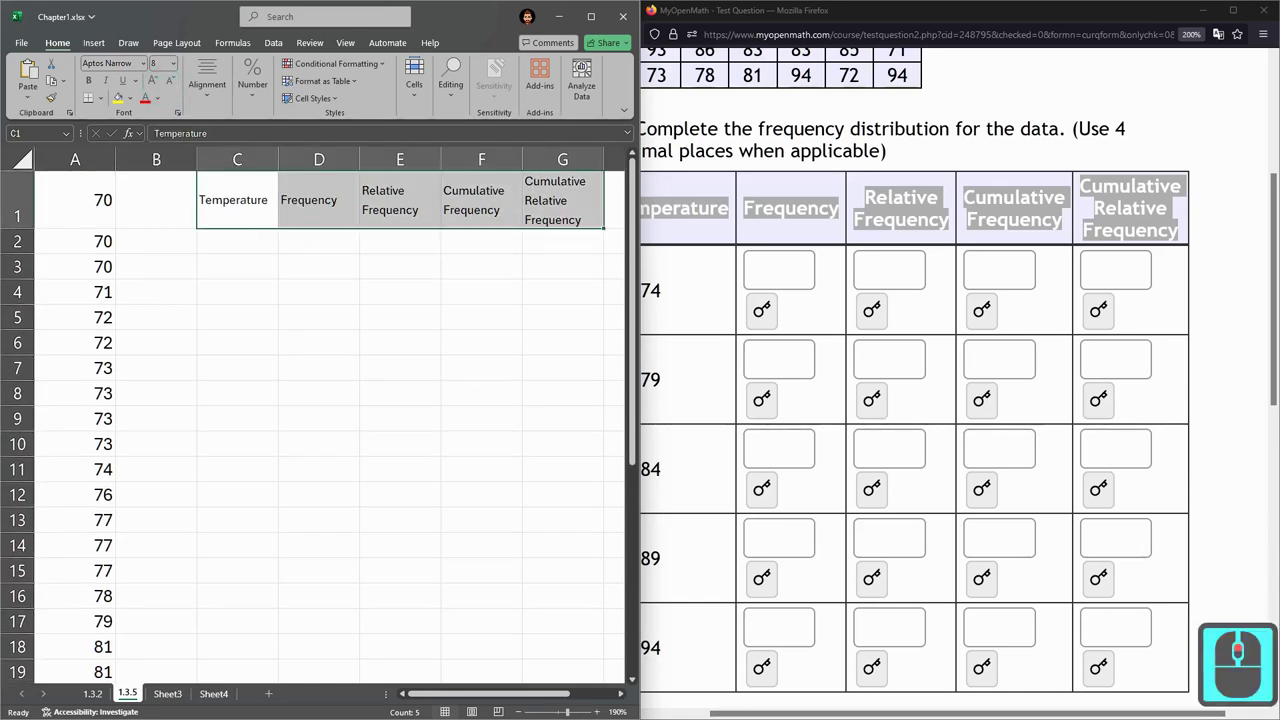
# Copy the five temperature ranges, 70-74 through 90-94, from the question table's Temperature column.
pyautogui.click(229, 249)
pyautogui.click(667, 289)
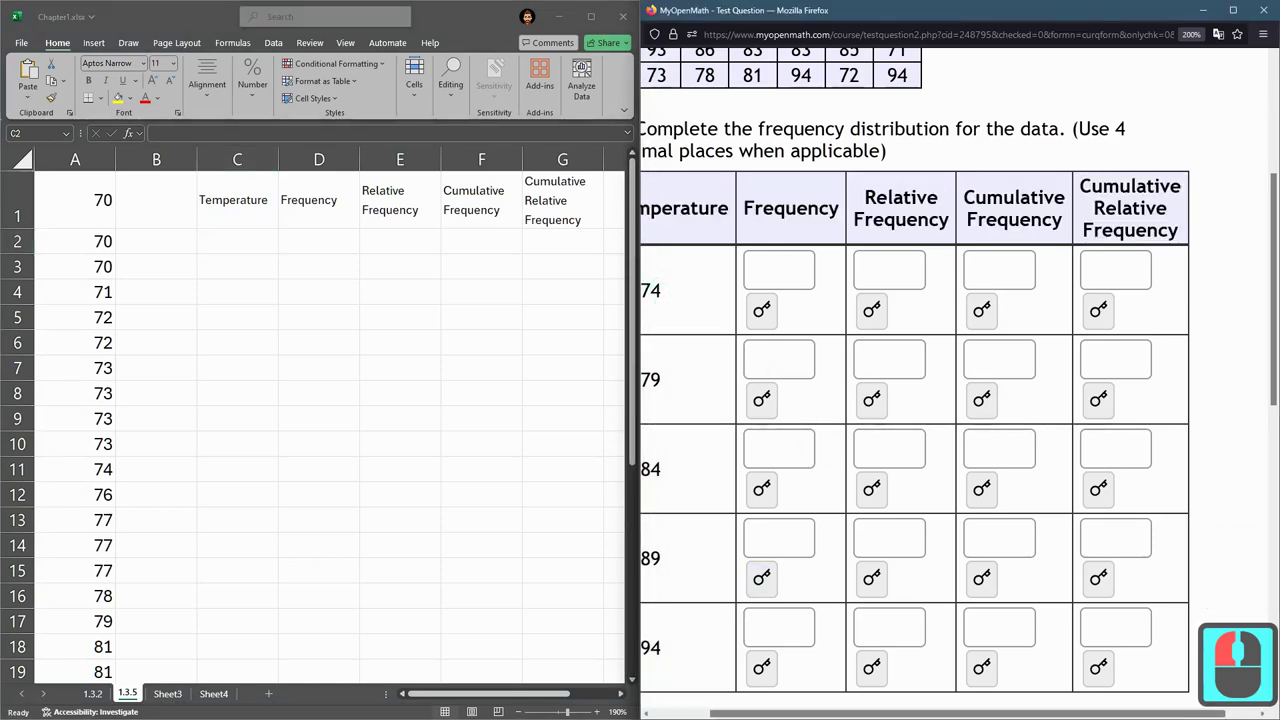
pyautogui.hscroll(-1, 667, 289)
pyautogui.doubleClick(674, 288)
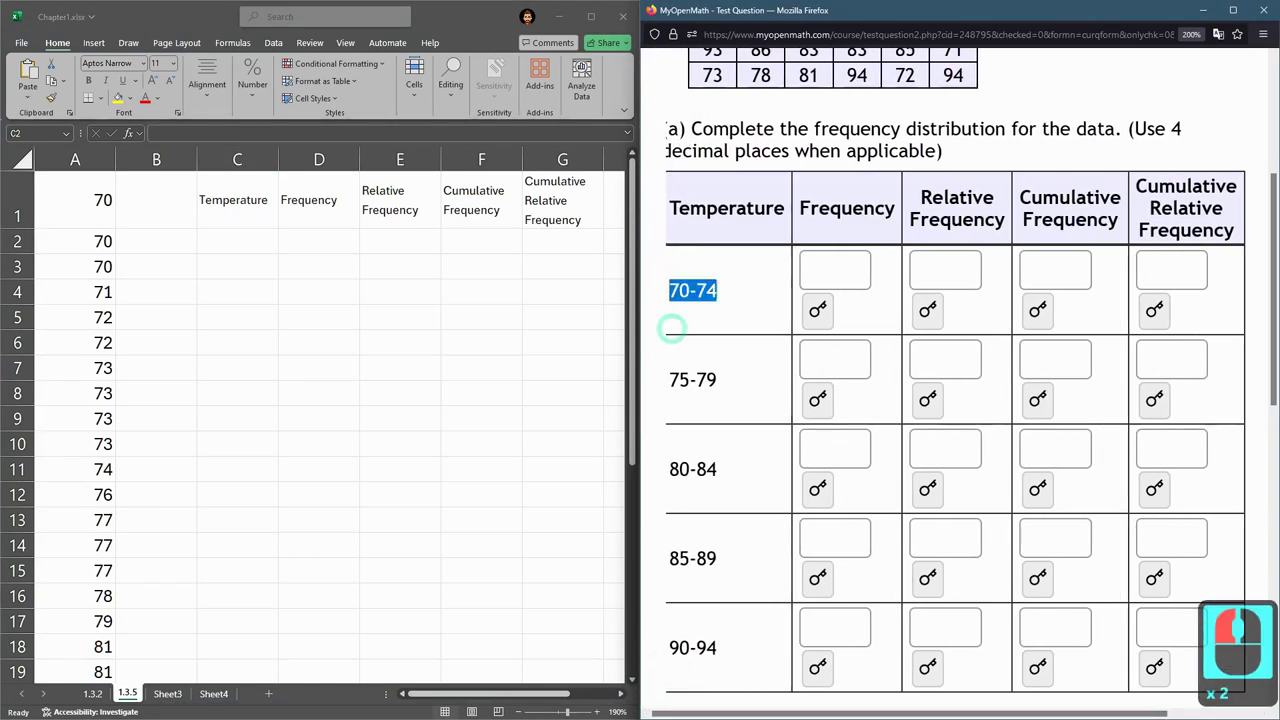
pyautogui.moveTo(672, 342); pyautogui.dragTo(693, 648)
pyautogui.hotkey('ctrl', 'c')
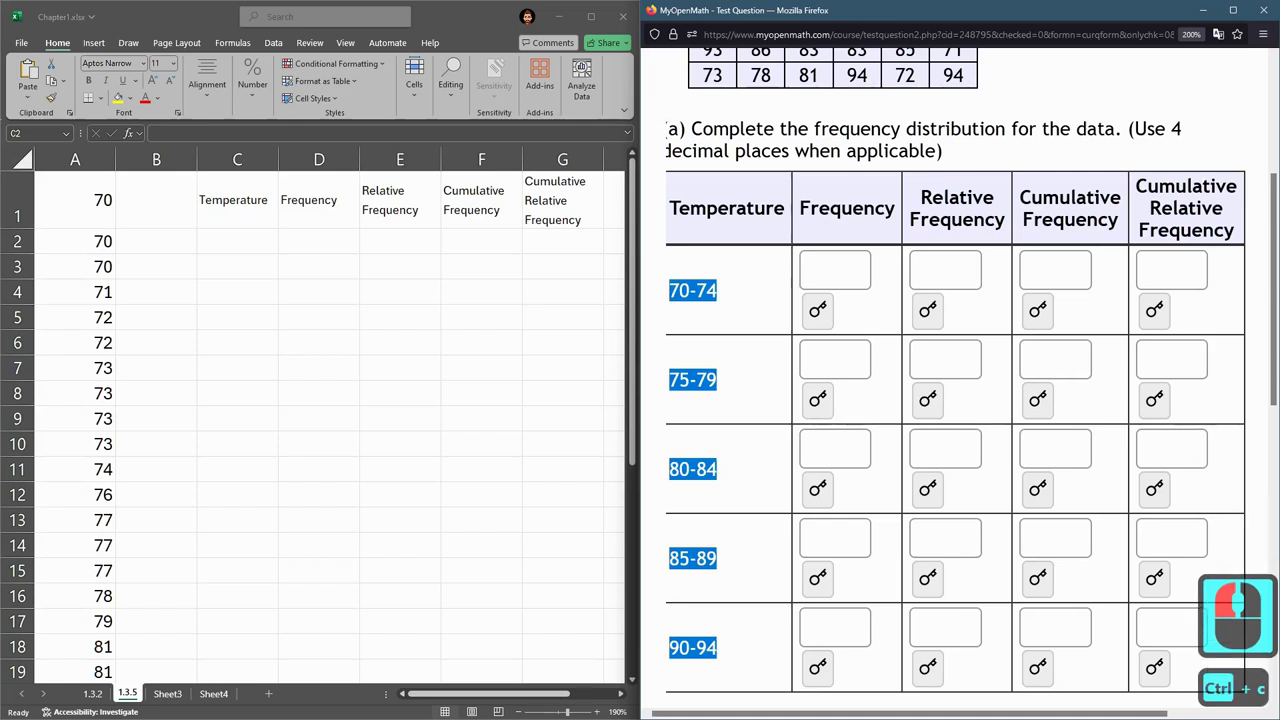
pyautogui.moveTo(668, 208); pyautogui.dragTo(700, 560)
pyautogui.click(1090, 526)
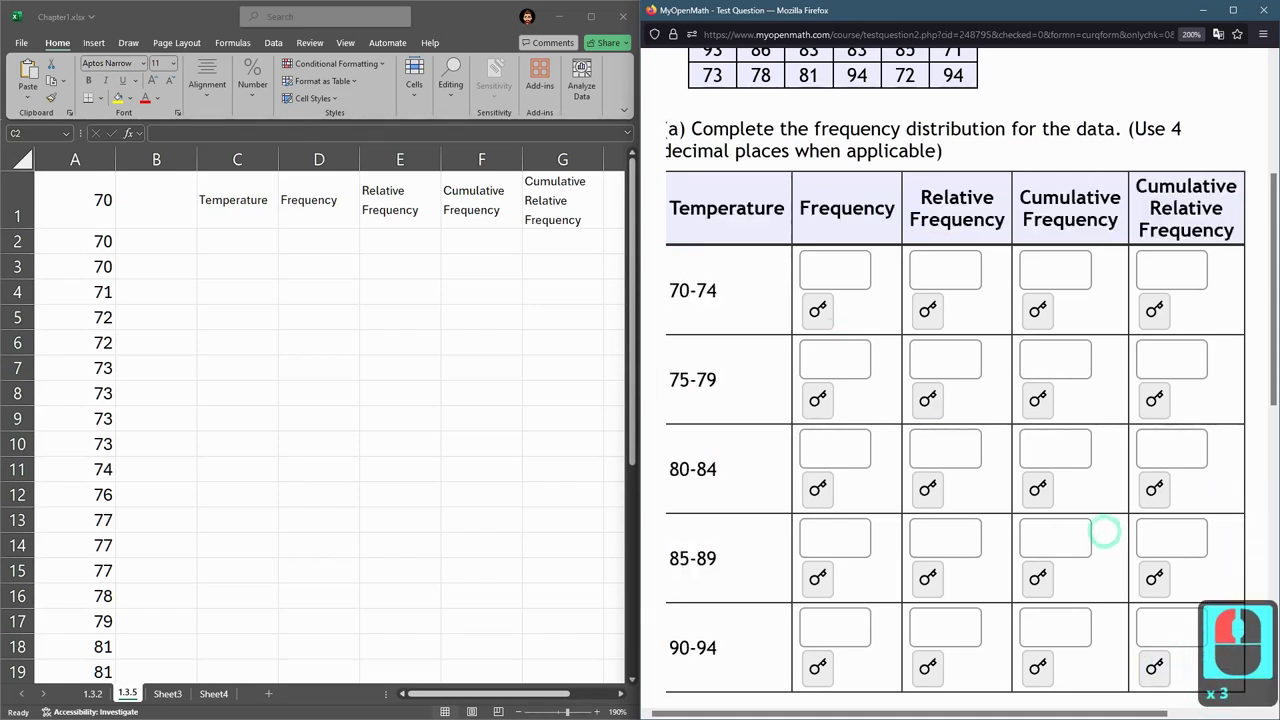
pyautogui.click(946, 447)
pyautogui.click(731, 245)
pyautogui.moveTo(668, 288); pyautogui.dragTo(720, 655)
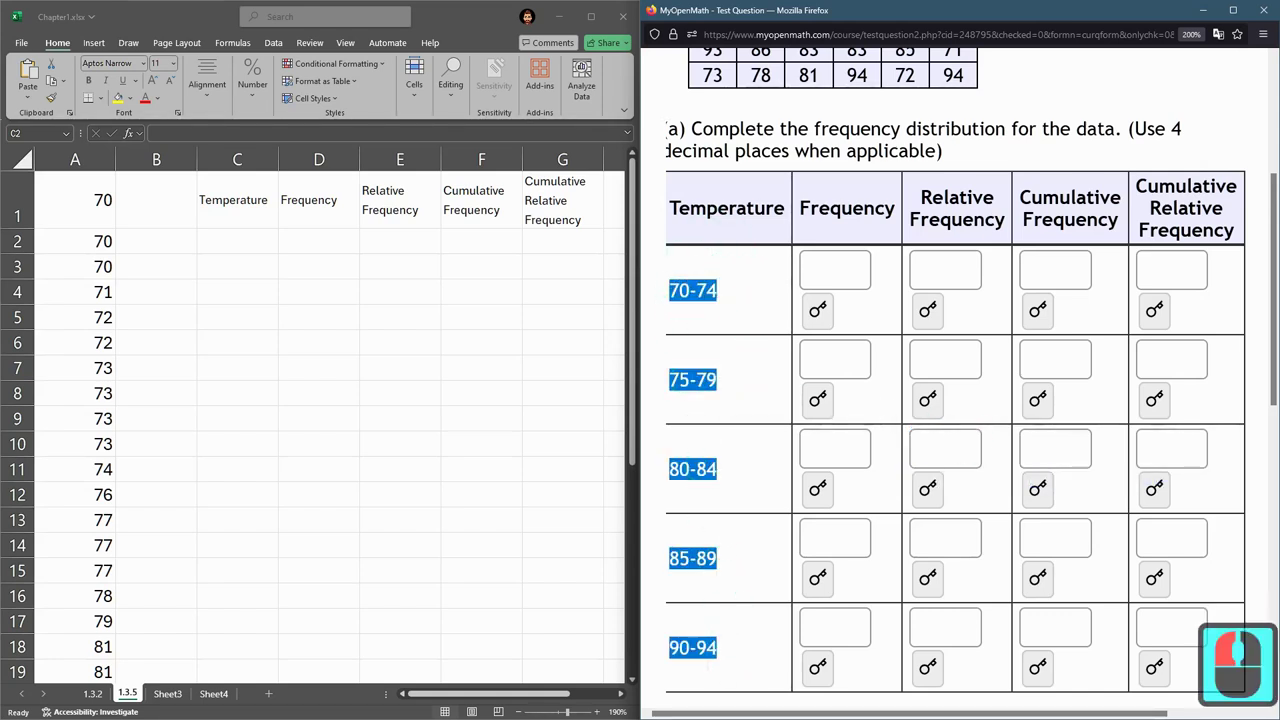
pyautogui.hotkey('ctrl', 'c')
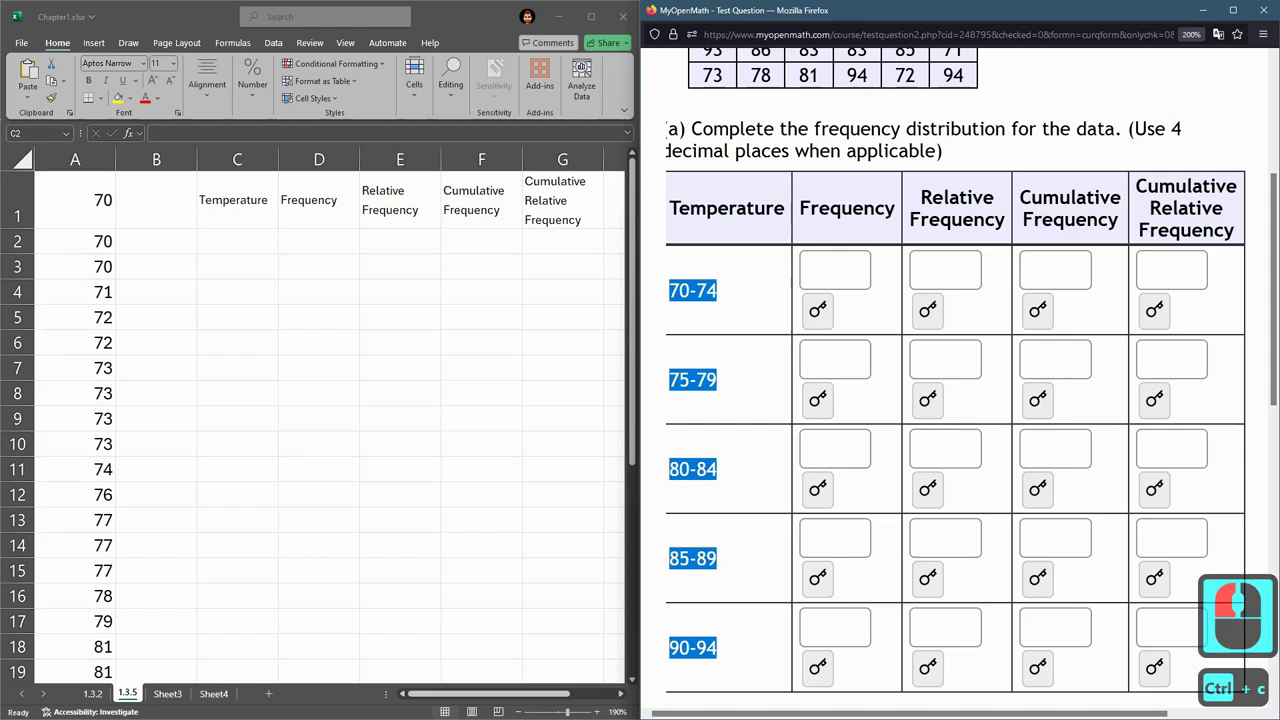
# Try pasting the copied temperature ranges while editing inside C2, and undo the paste.
pyautogui.click(237, 241)
pyautogui.click(237, 241)
pyautogui.click(237, 241)
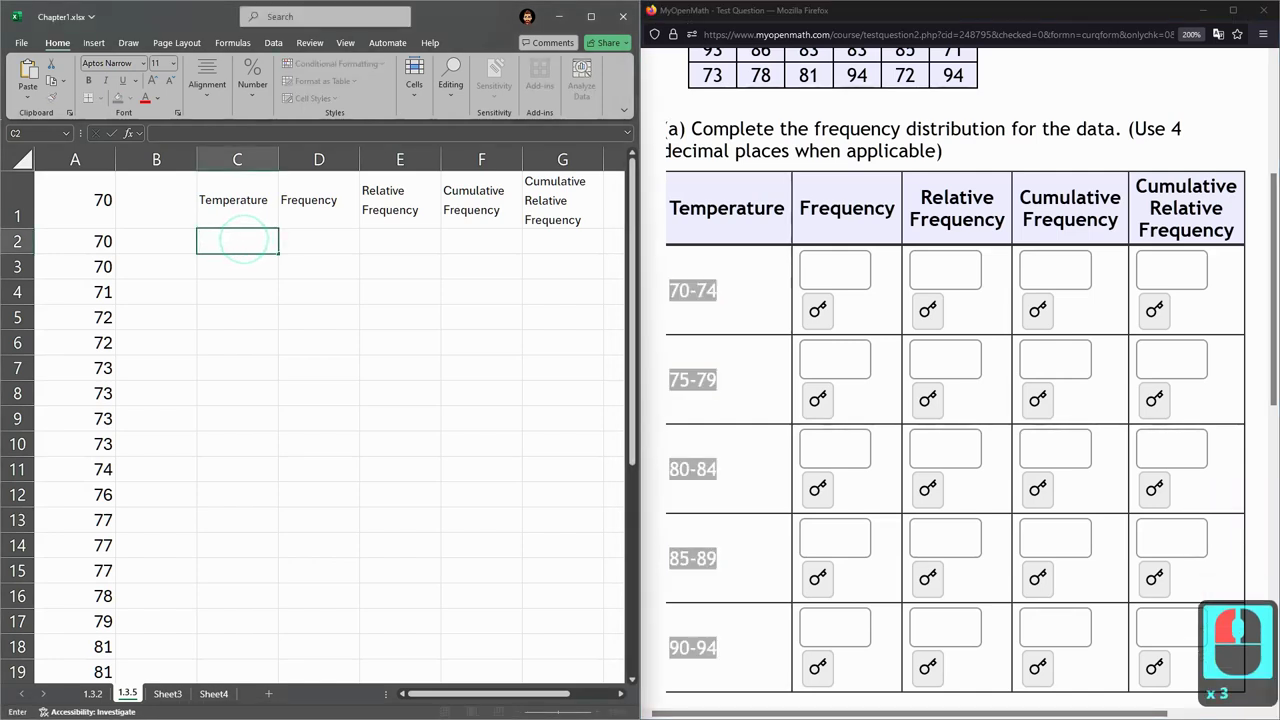
pyautogui.hotkey('ctrl', 'v')
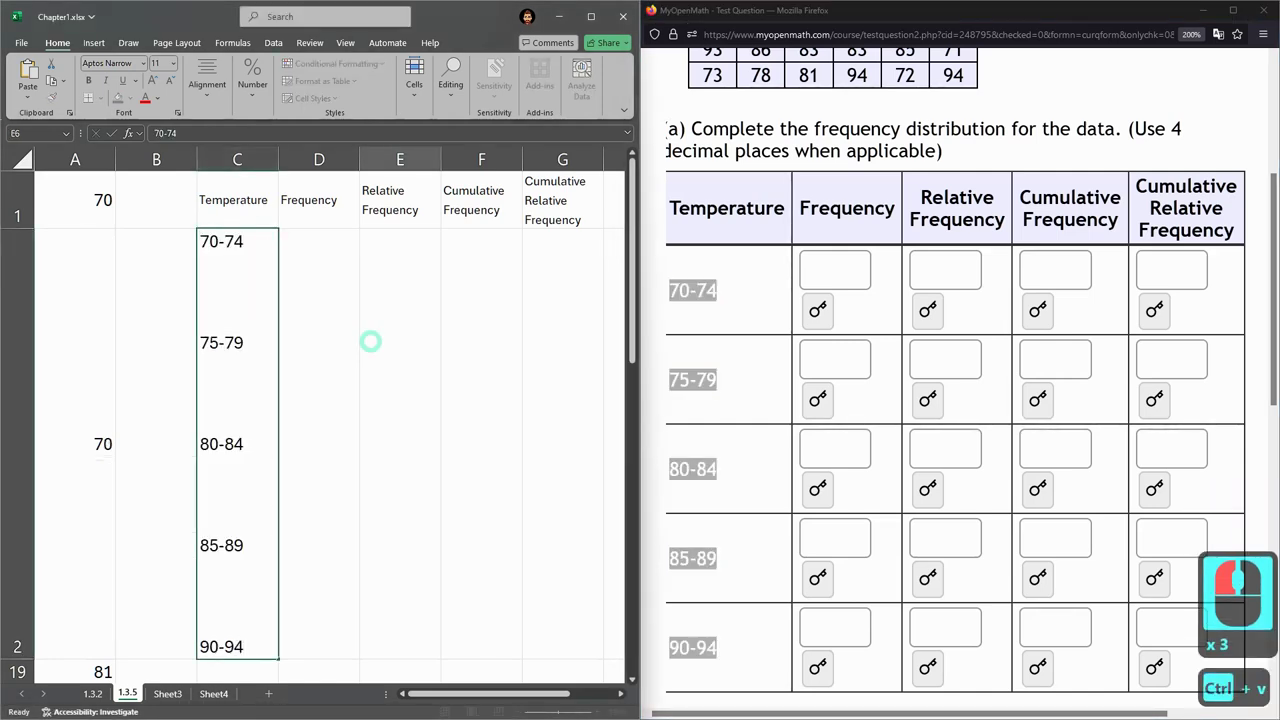
pyautogui.click(371, 343)
pyautogui.click(228, 302)
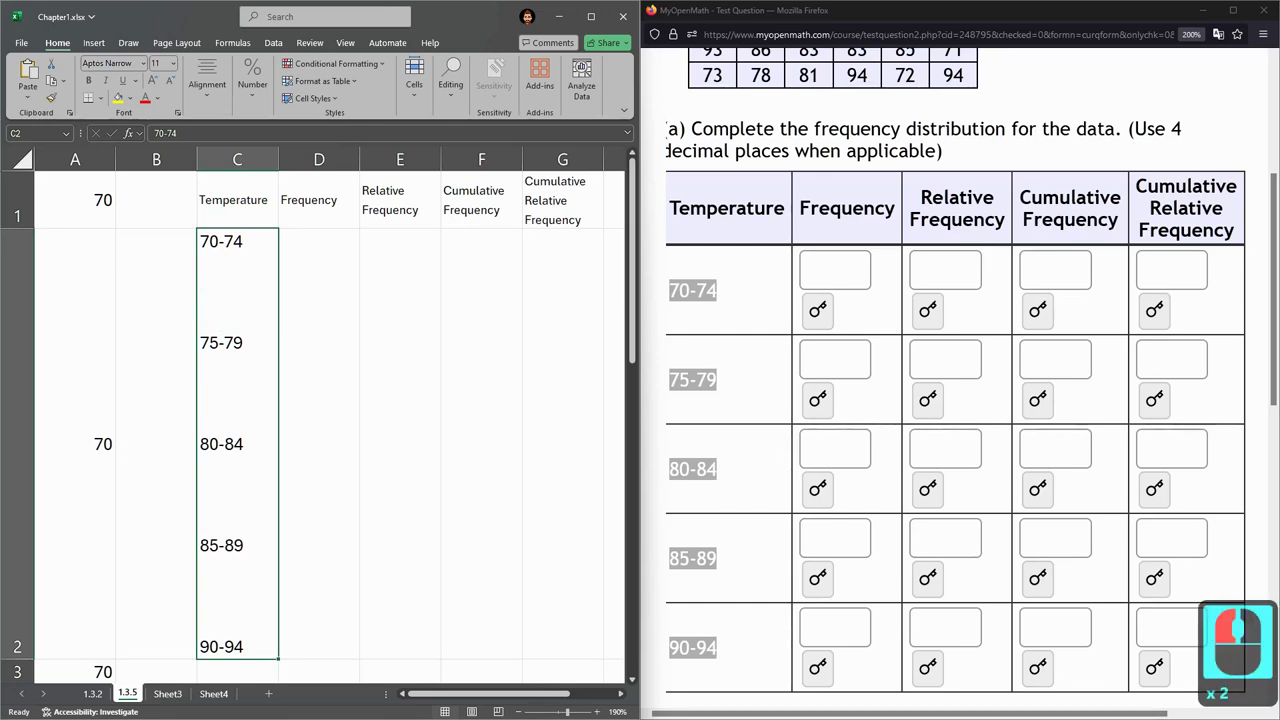
pyautogui.hotkey('ctrl', 'z')
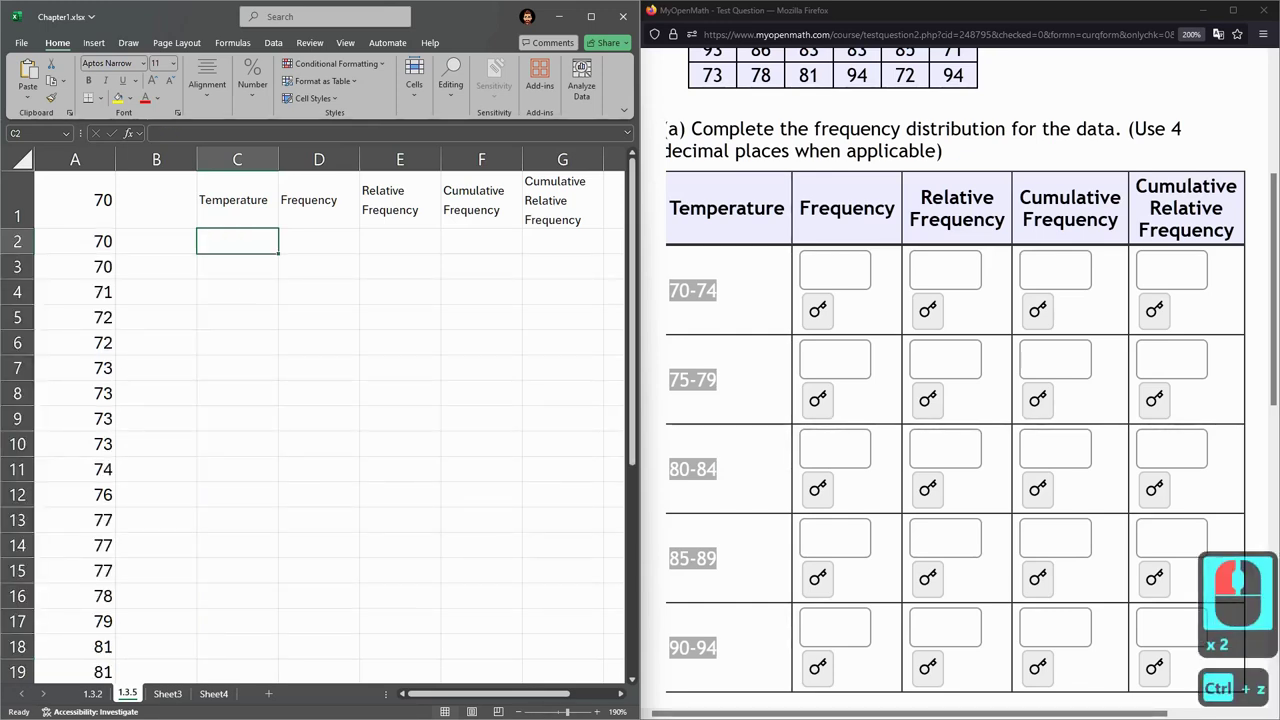
pyautogui.click(228, 242)
pyautogui.rightClick(228, 242)
pyautogui.click(280, 331)
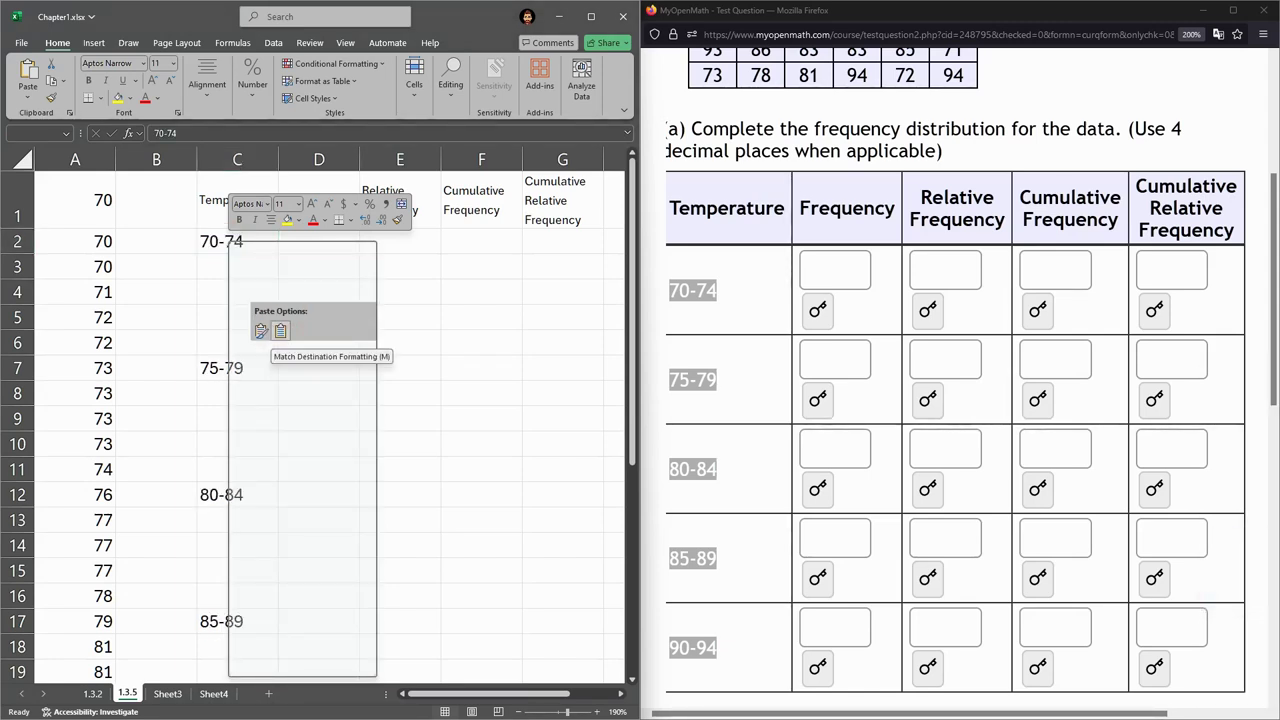
pyautogui.press('Escape')
pyautogui.rightClick(230, 245)
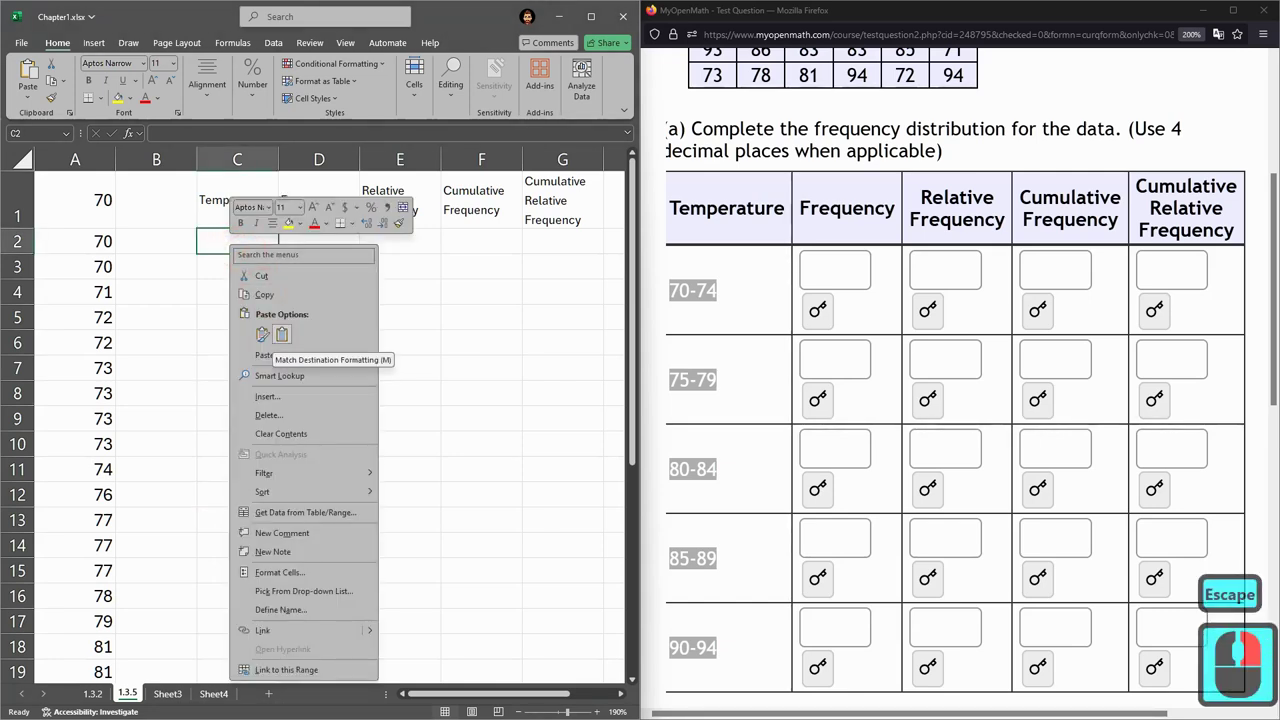
pyautogui.press('Escape')
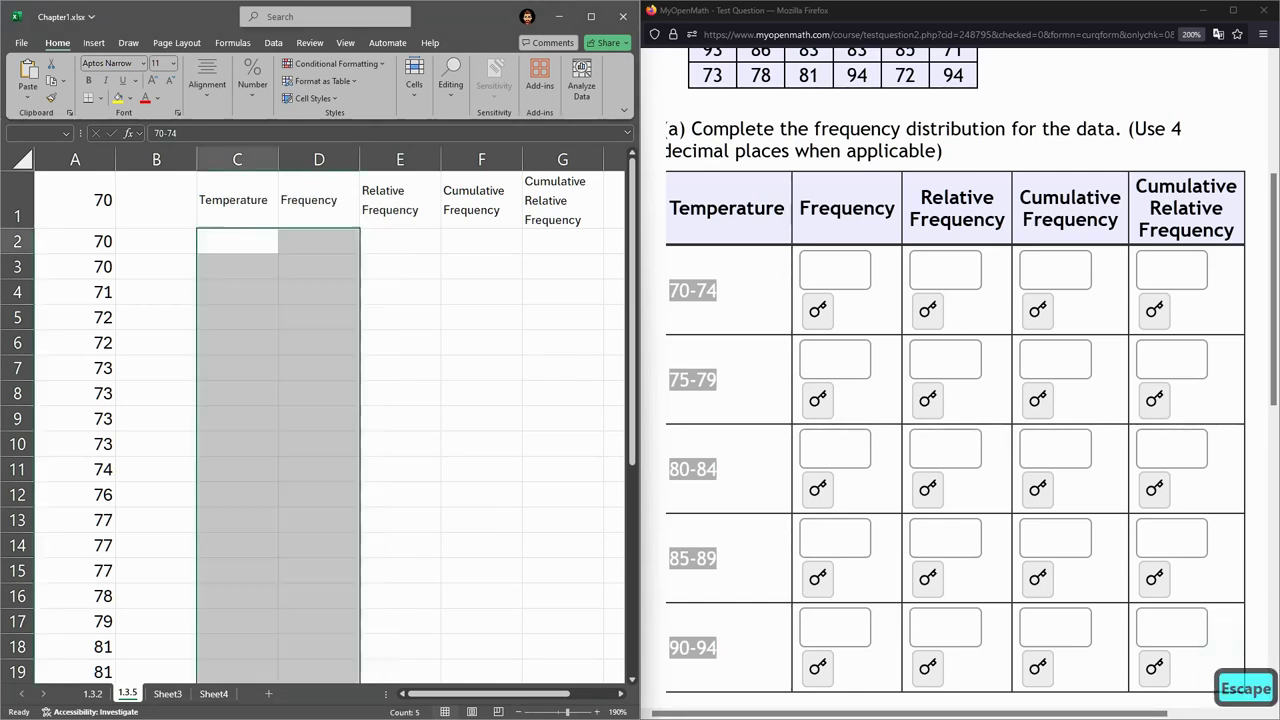
# Paste the copied temperature ranges as plain values below the Temperature header, starting in C2.
pyautogui.click(212, 240)
pyautogui.hotkey('ctrl', 'shift', 'capslock')
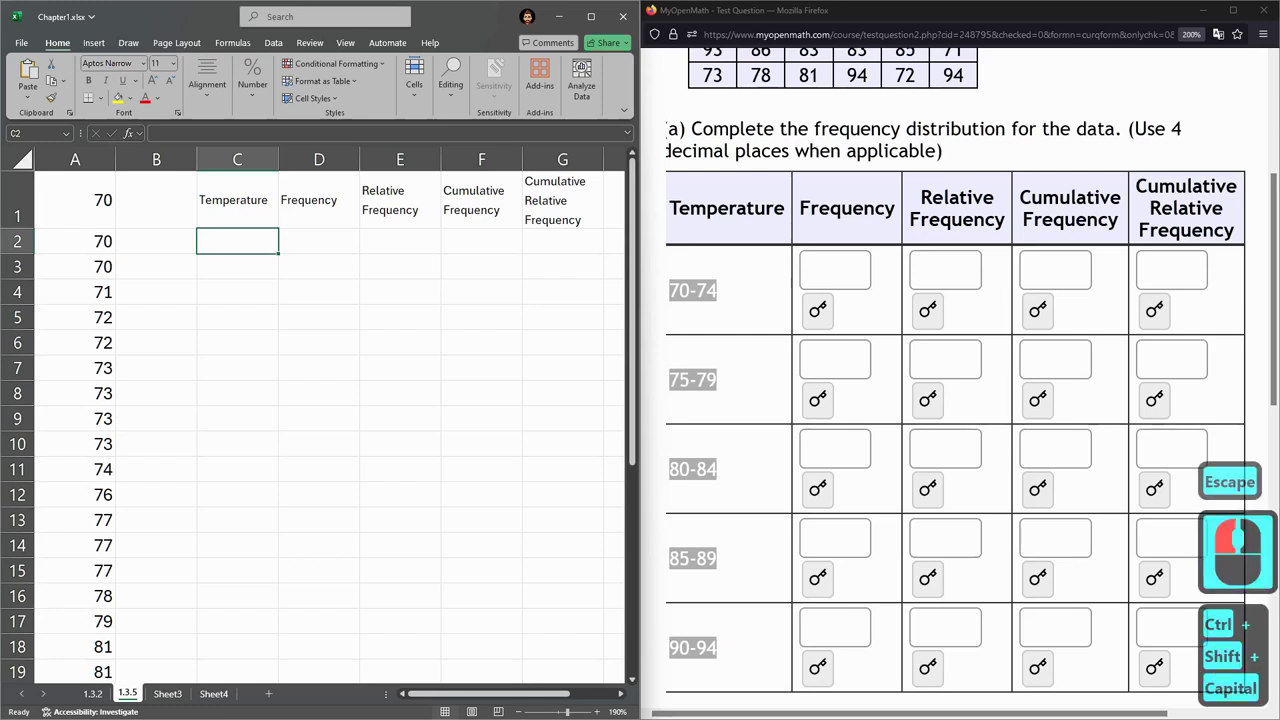
pyautogui.hotkey('ctrl', 'shift', 'v')
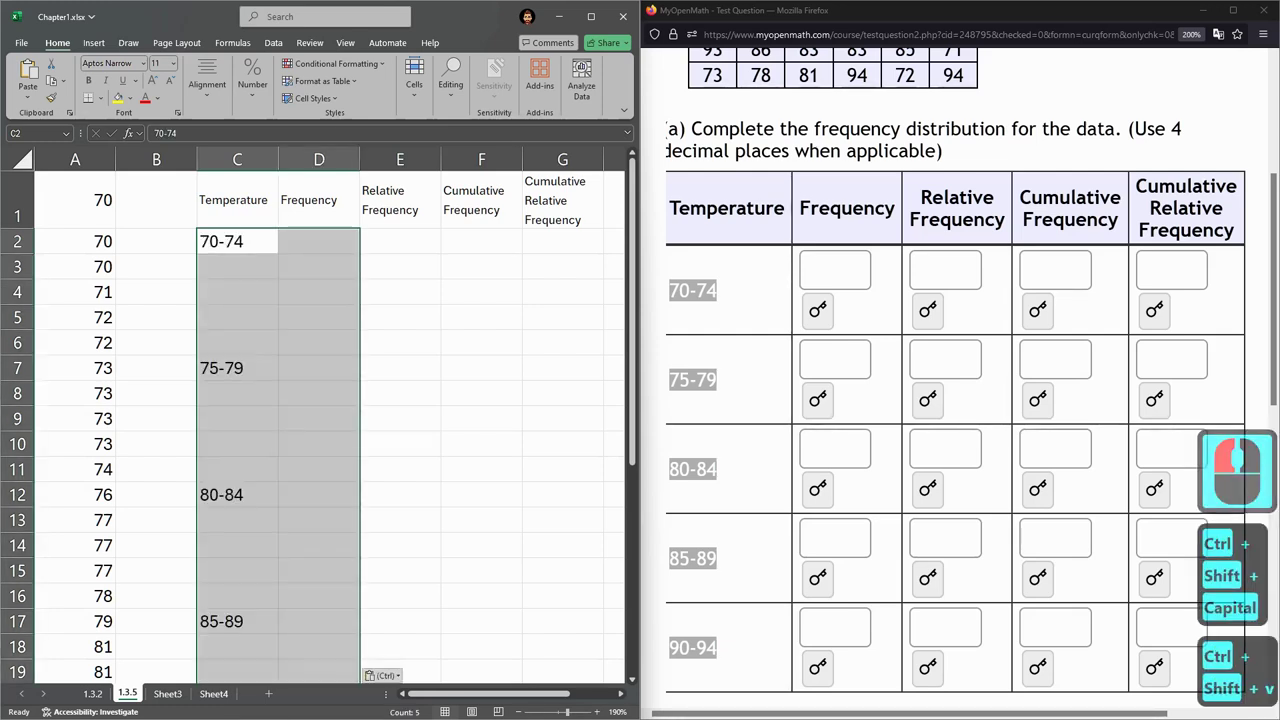
pyautogui.click(224, 292)
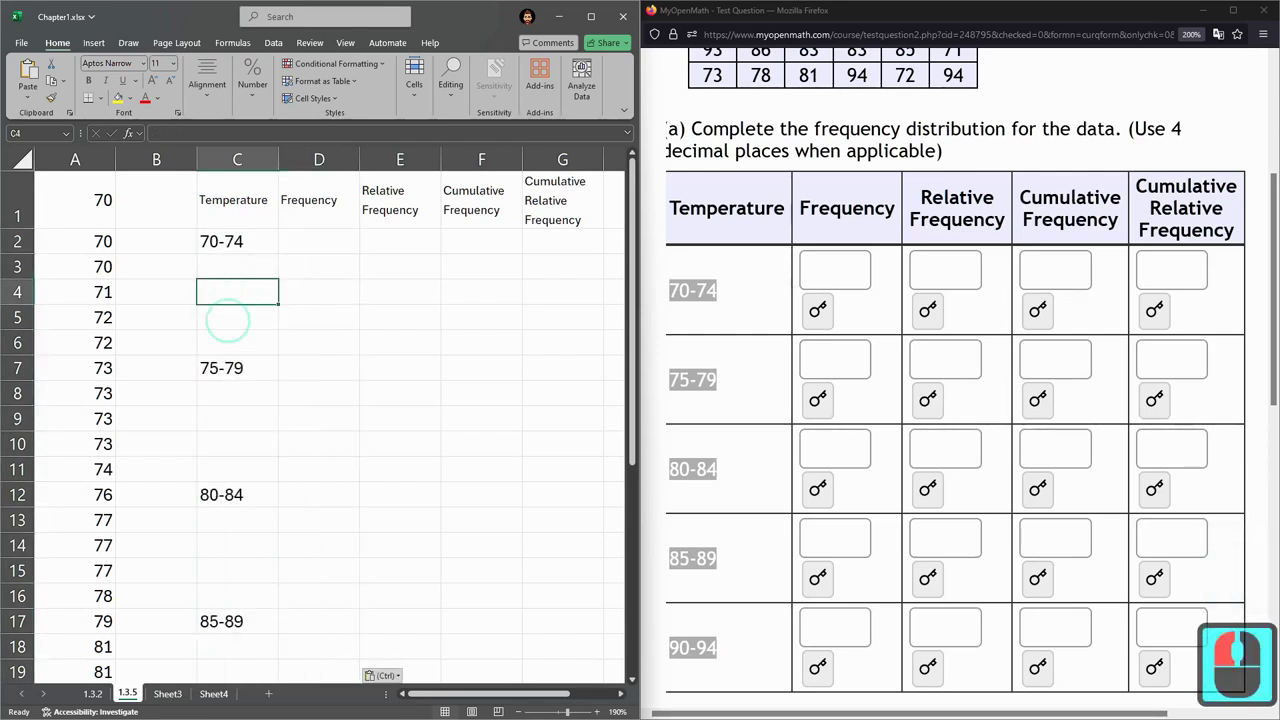
# Move the ranges 75-79, 80-84 and 85-89 up into C3, C4 and C5, directly below 70-74.
pyautogui.click(225, 368)
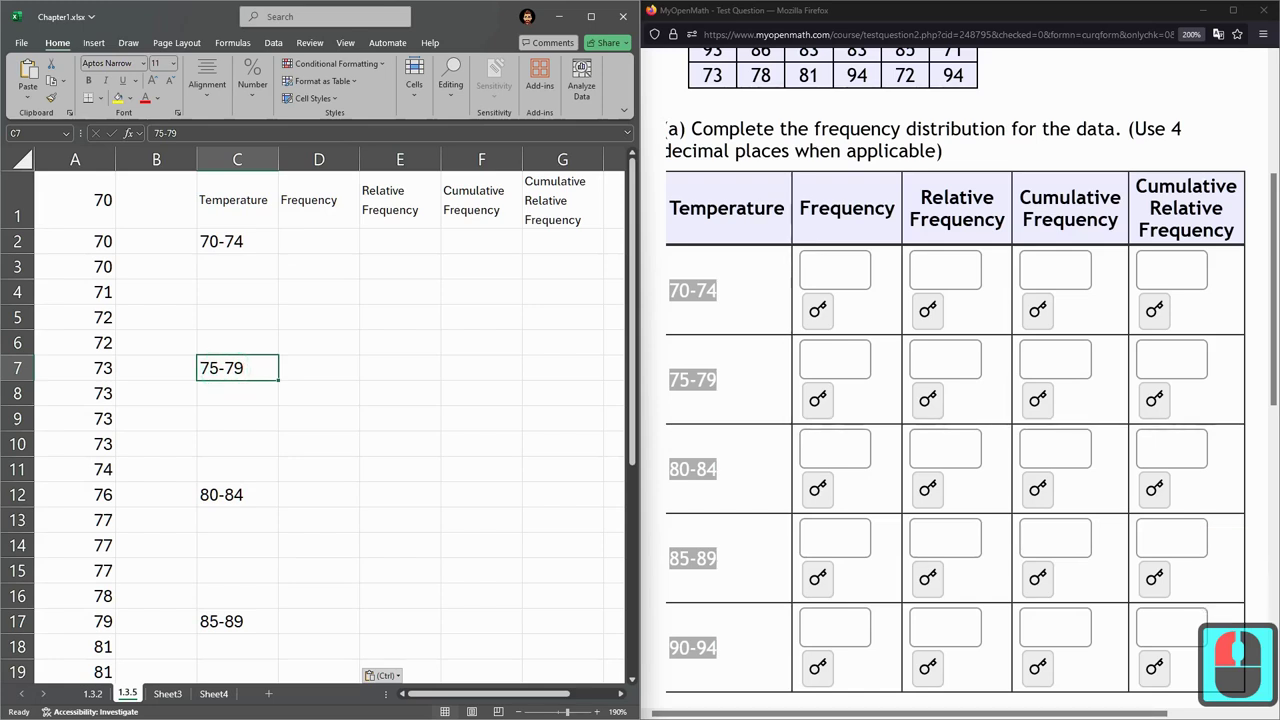
pyautogui.moveTo(249, 379); pyautogui.dragTo(249, 288)
pyautogui.click(224, 494)
pyautogui.moveTo(250, 482); pyautogui.dragTo(252, 296)
pyautogui.click(245, 621)
pyautogui.moveTo(262, 609); pyautogui.dragTo(278, 295)
# Move the 90-94 range up into C6 to close the gap below 85-89.
pyautogui.scroll(-2, 278, 295)
pyautogui.click(230, 596)
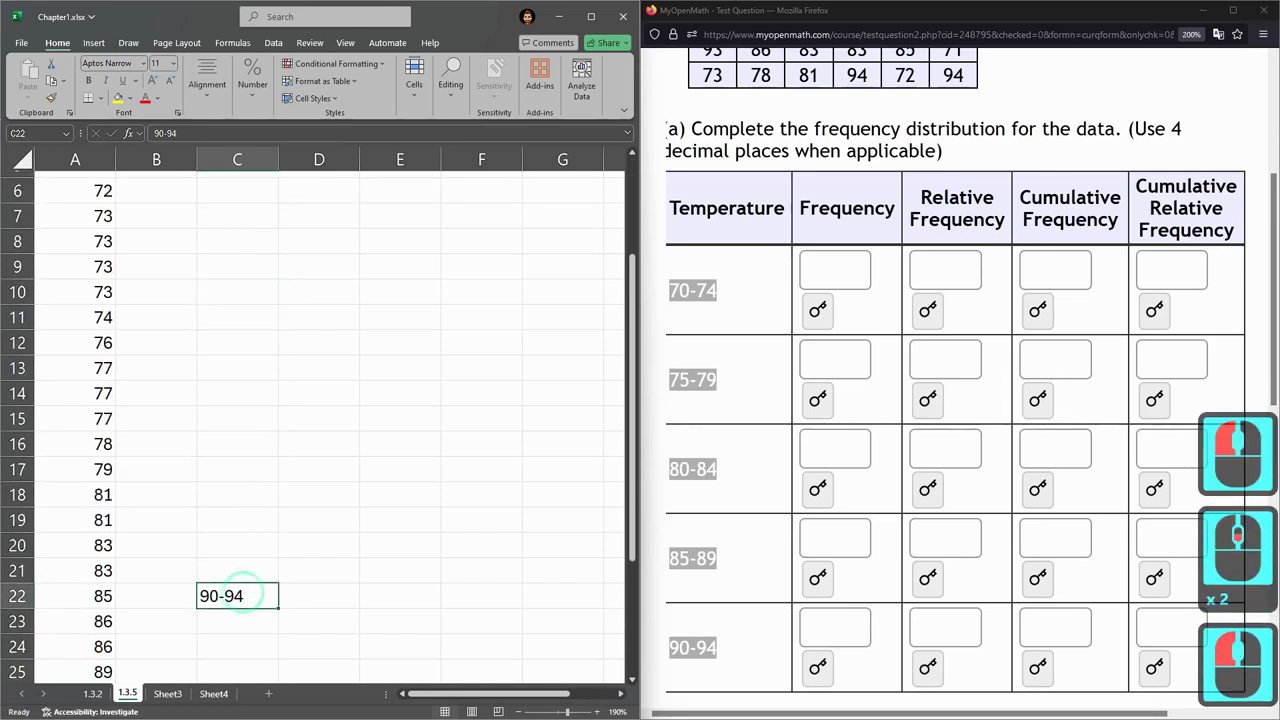
pyautogui.moveTo(257, 585); pyautogui.dragTo(257, 233)
pyautogui.scroll(4, 257, 233)
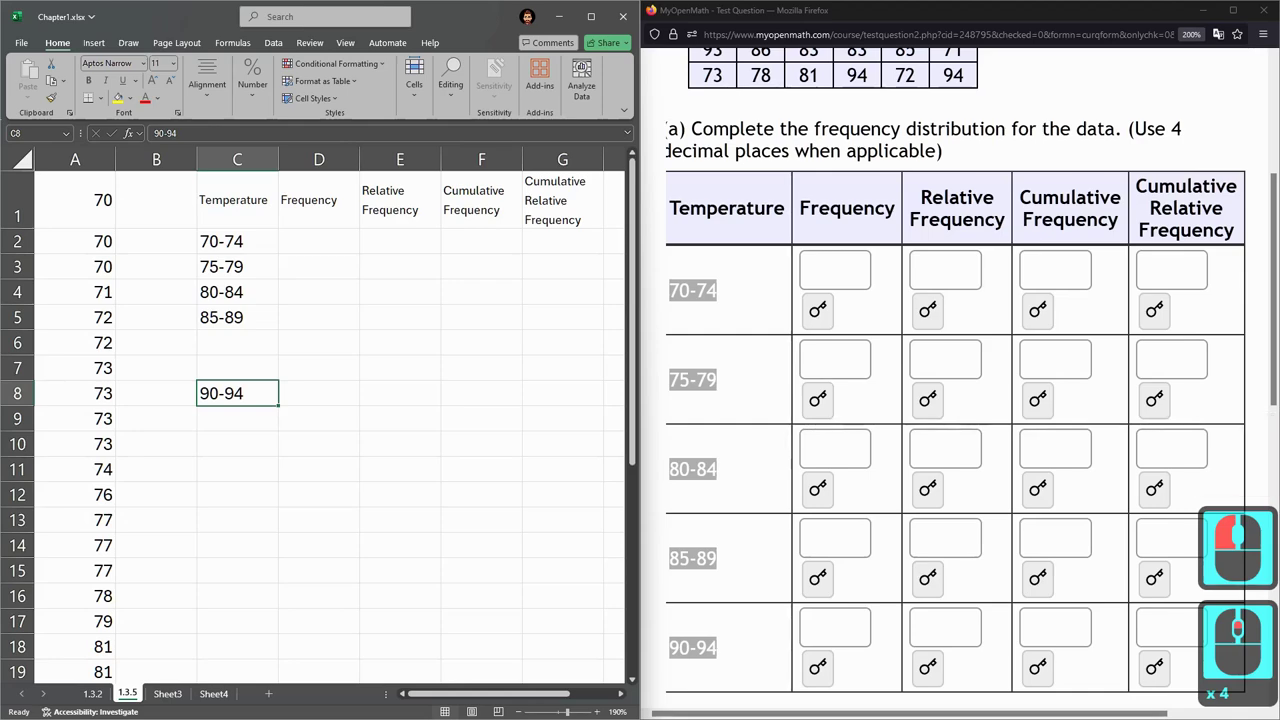
pyautogui.moveTo(257, 381); pyautogui.dragTo(257, 350)
pyautogui.scroll(-10, 257, 350)
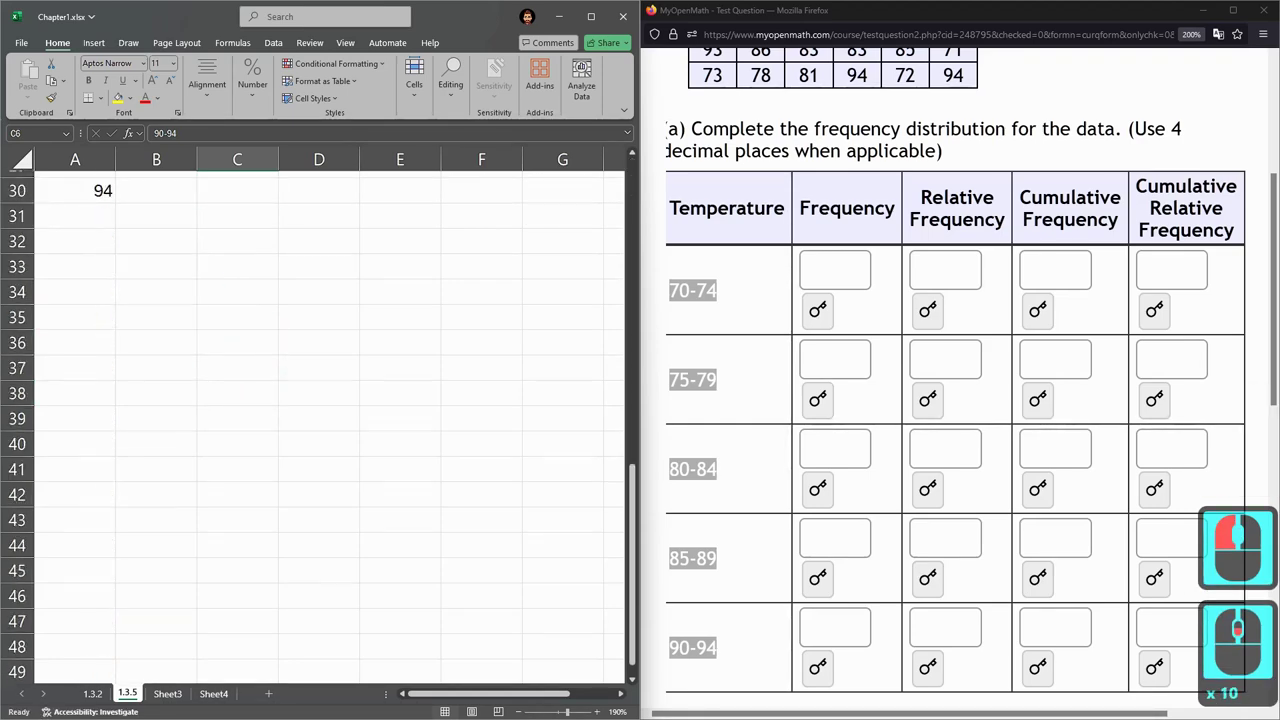
pyautogui.scroll(8, 257, 350)
pyautogui.scroll(6, 300, 400)
# Count the temperatures in A2:A11 for the 70-74 range and enter 10 as its frequency in D2.
pyautogui.click(318, 241)
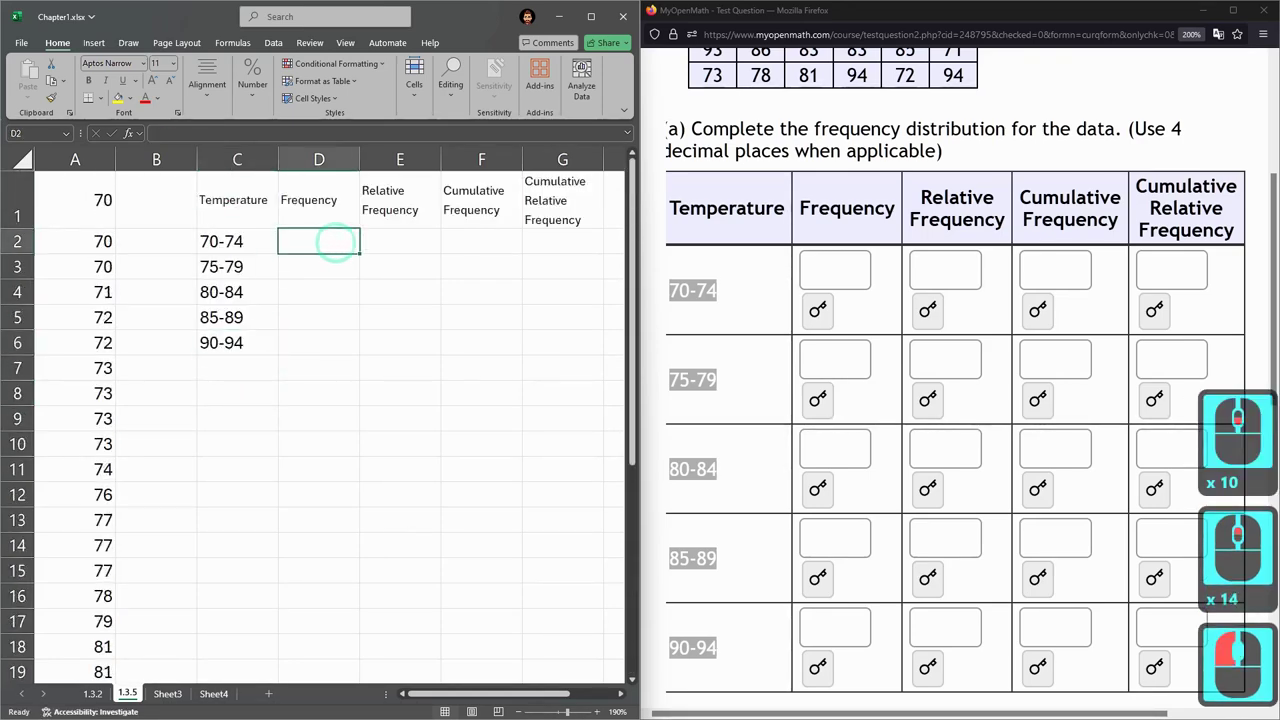
pyautogui.click(220, 241)
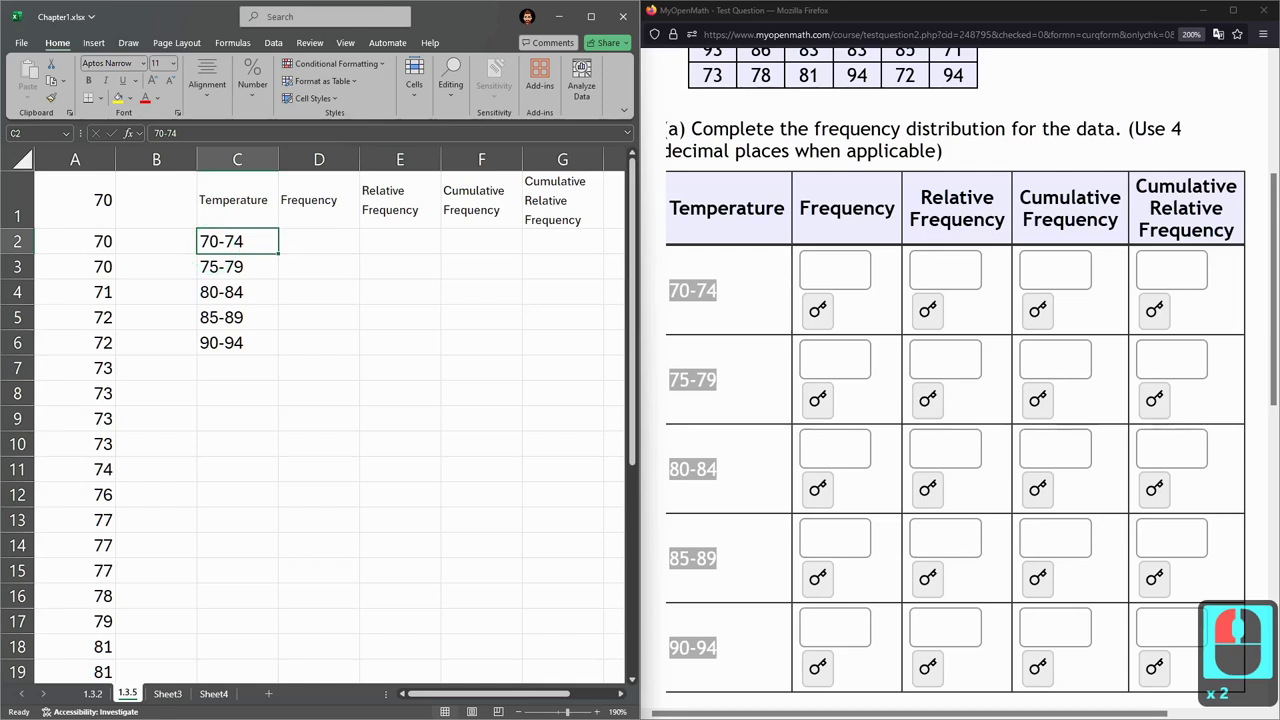
pyautogui.moveTo(85, 241); pyautogui.dragTo(118, 475)
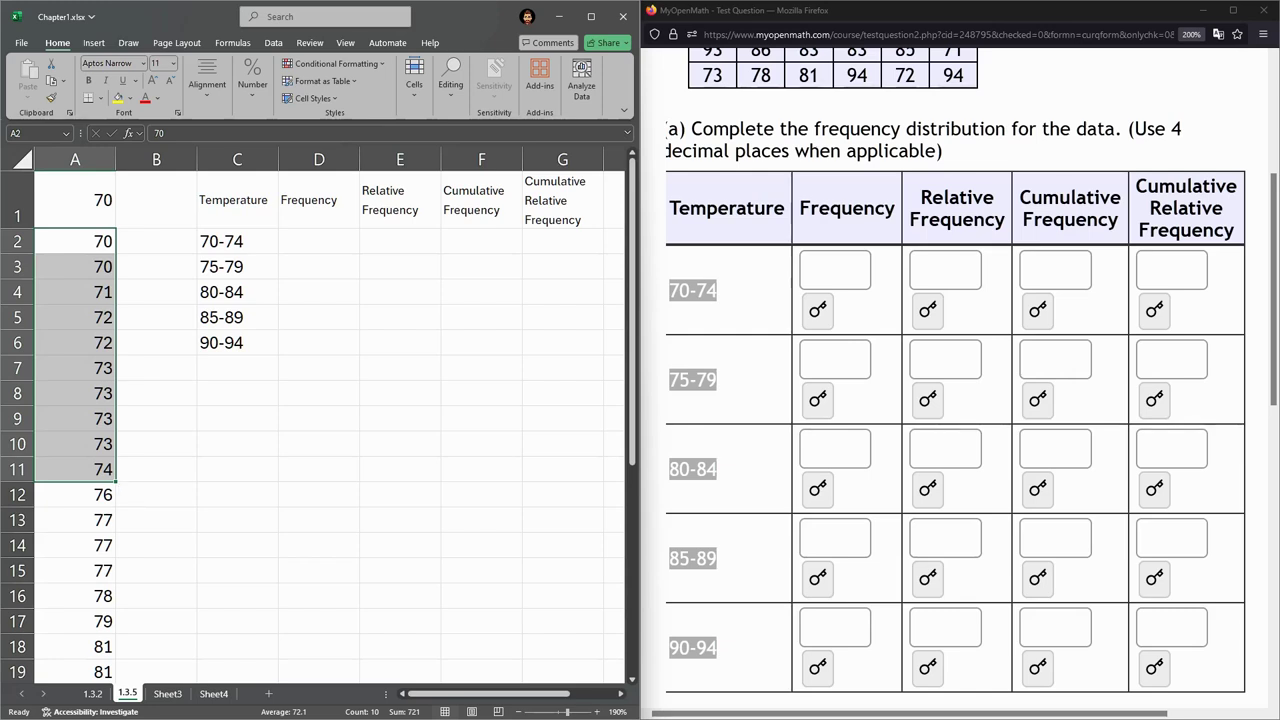
pyautogui.click(335, 240)
pyautogui.write('10')
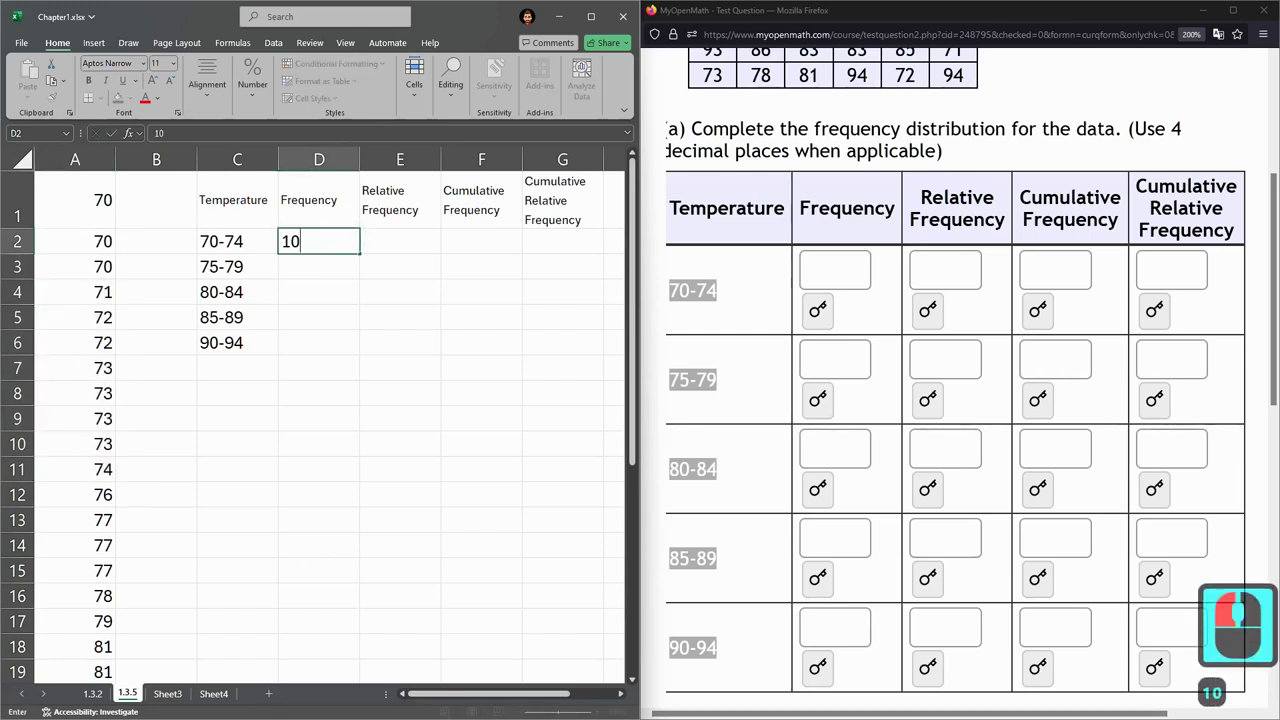
# Count the temperatures from A1 to A11 for the 70-74 range and enter 11 as its frequency in D2.
pyautogui.click(76, 241)
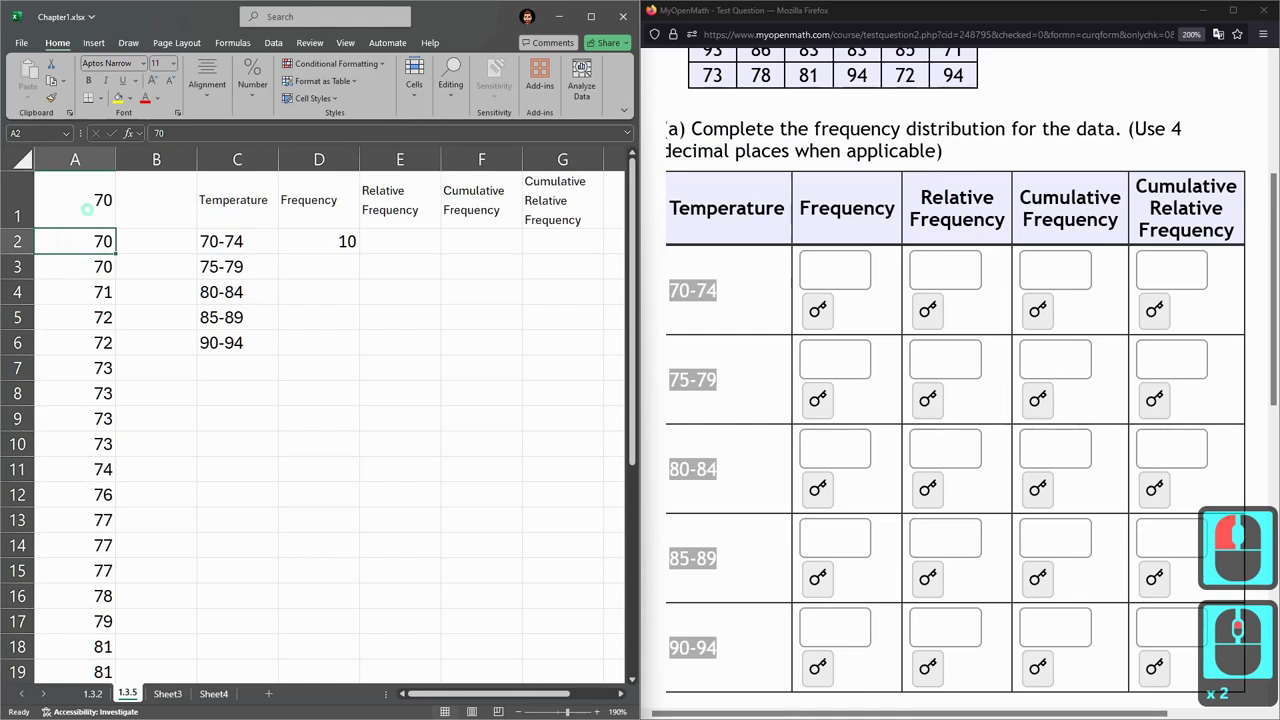
pyautogui.click(87, 209)
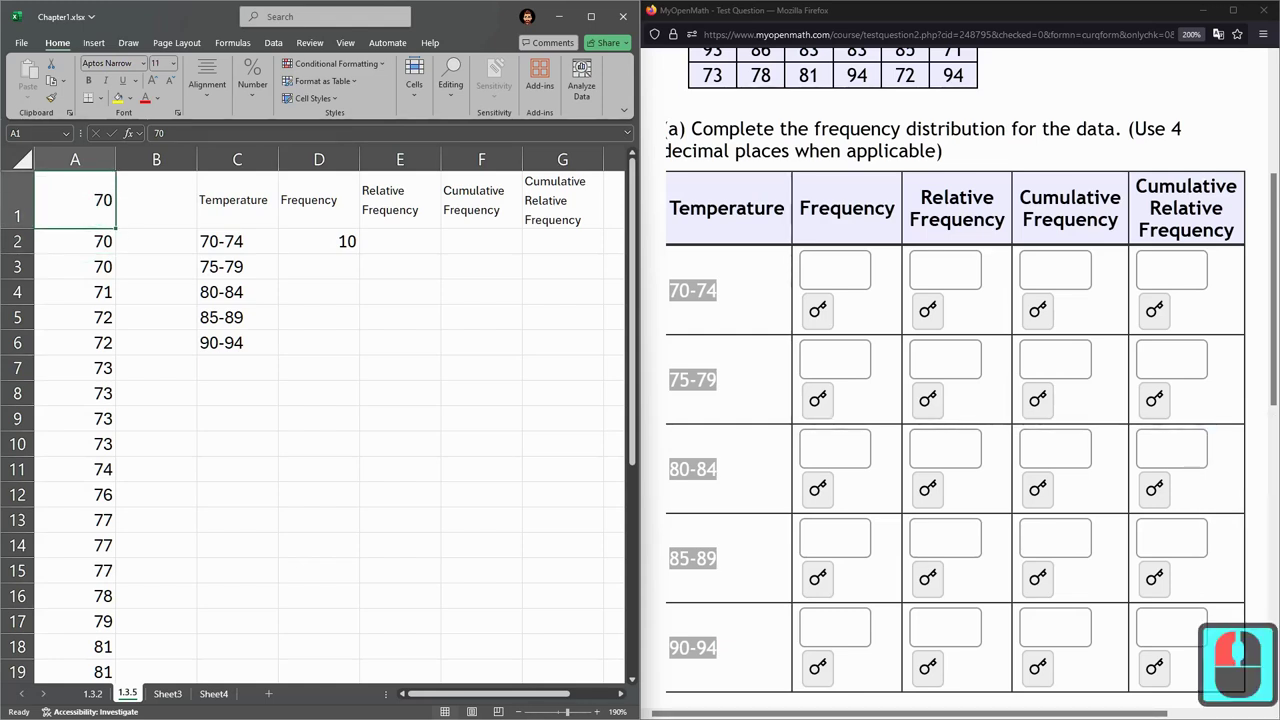
pyautogui.keyDown('shift'); pyautogui.click(86, 469); pyautogui.keyUp('shift')
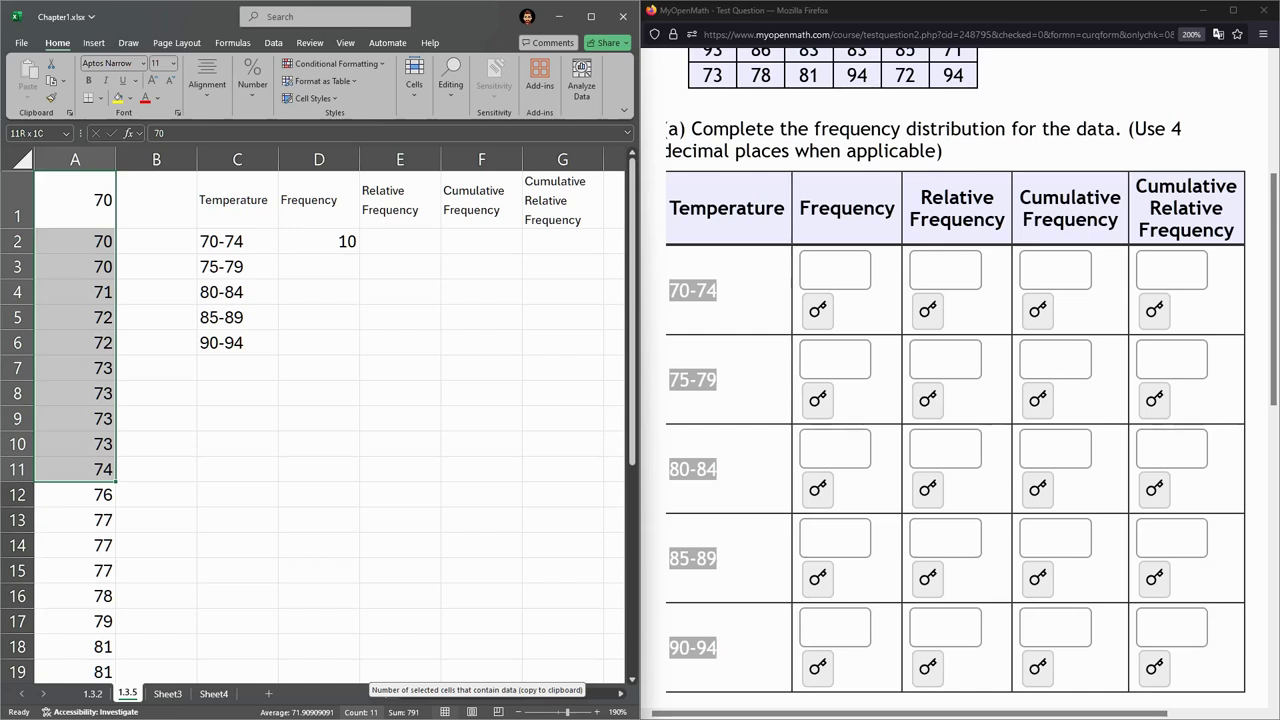
pyautogui.click(360, 708)
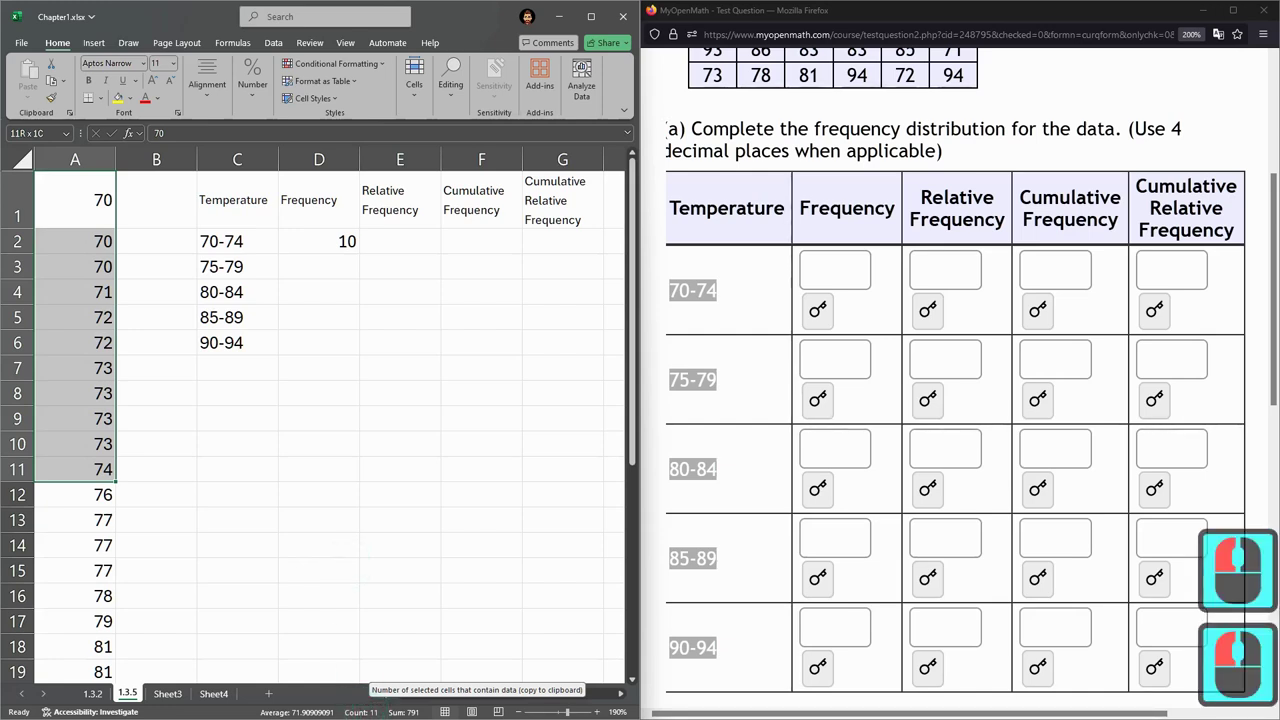
pyautogui.click(337, 241)
pyautogui.write('11')
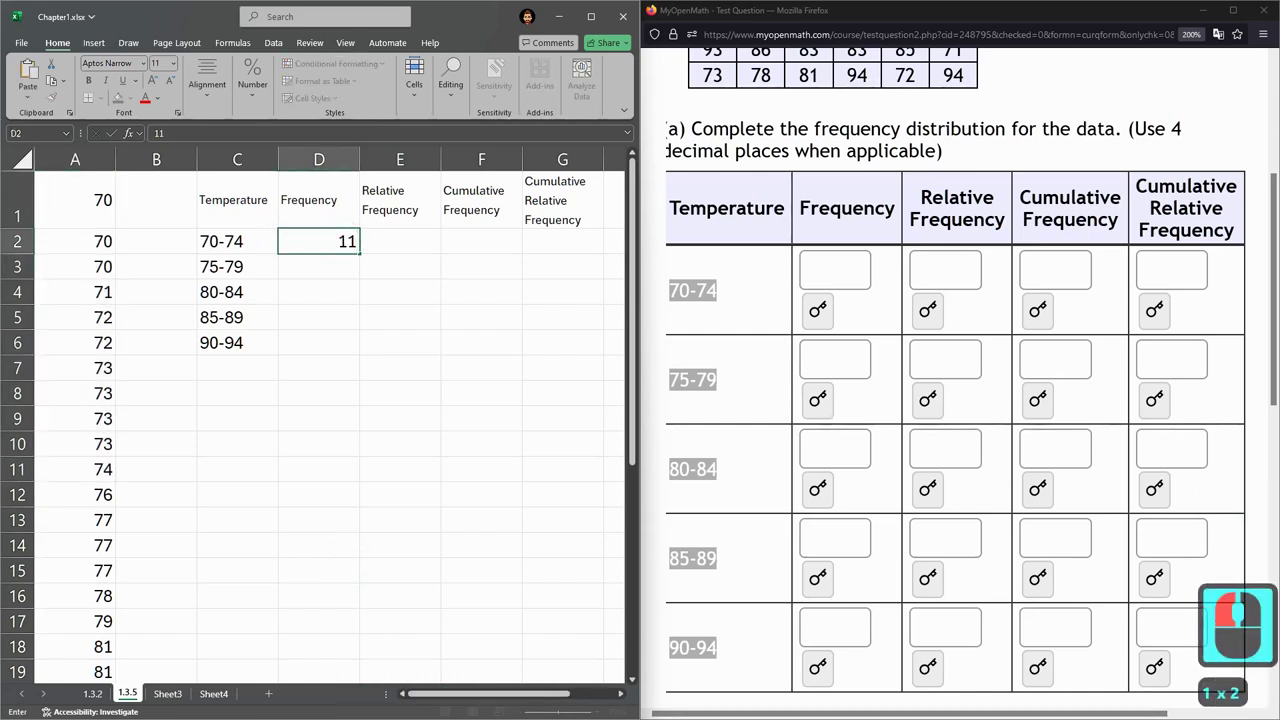
pyautogui.press('Return')
# Count the temperatures in A12:A17 for the 75-79 range and enter 6 as its frequency in D3.
pyautogui.click(245, 266)
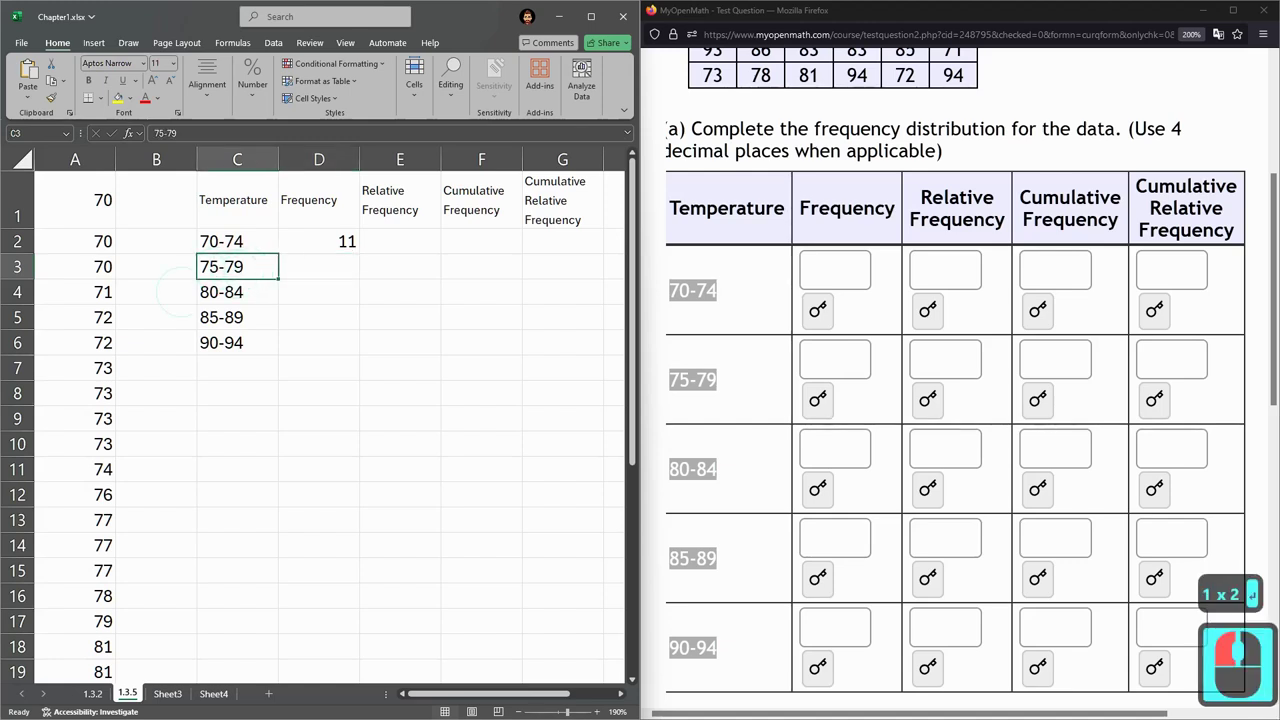
pyautogui.click(75, 469)
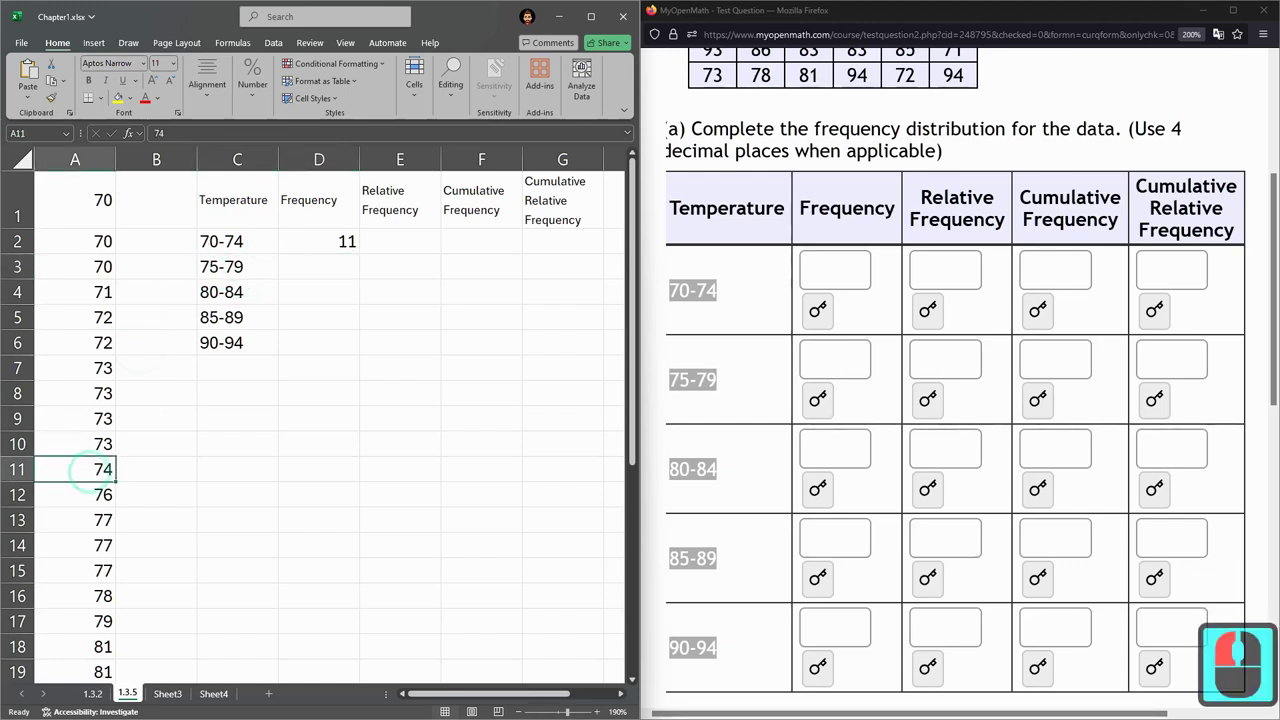
pyautogui.click(91, 494)
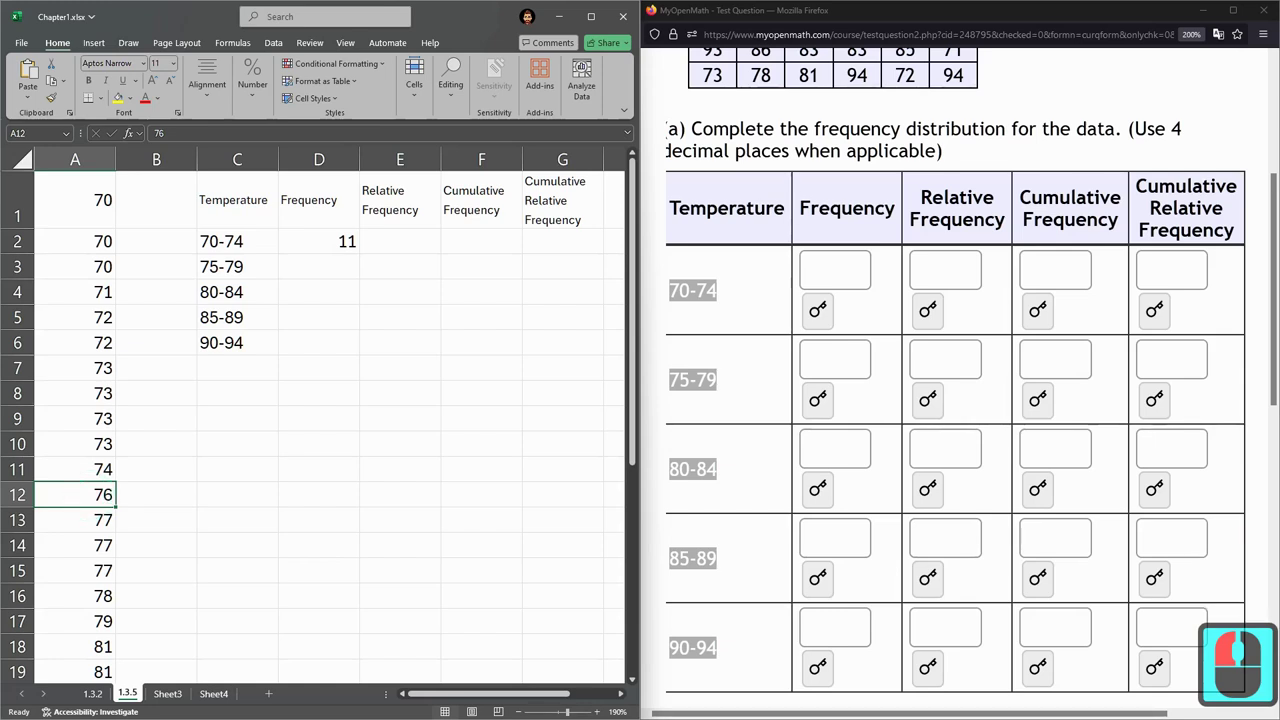
pyautogui.click(257, 265)
pyautogui.click(75, 469)
pyautogui.click(80, 494)
pyautogui.scroll(-1, 80, 494)
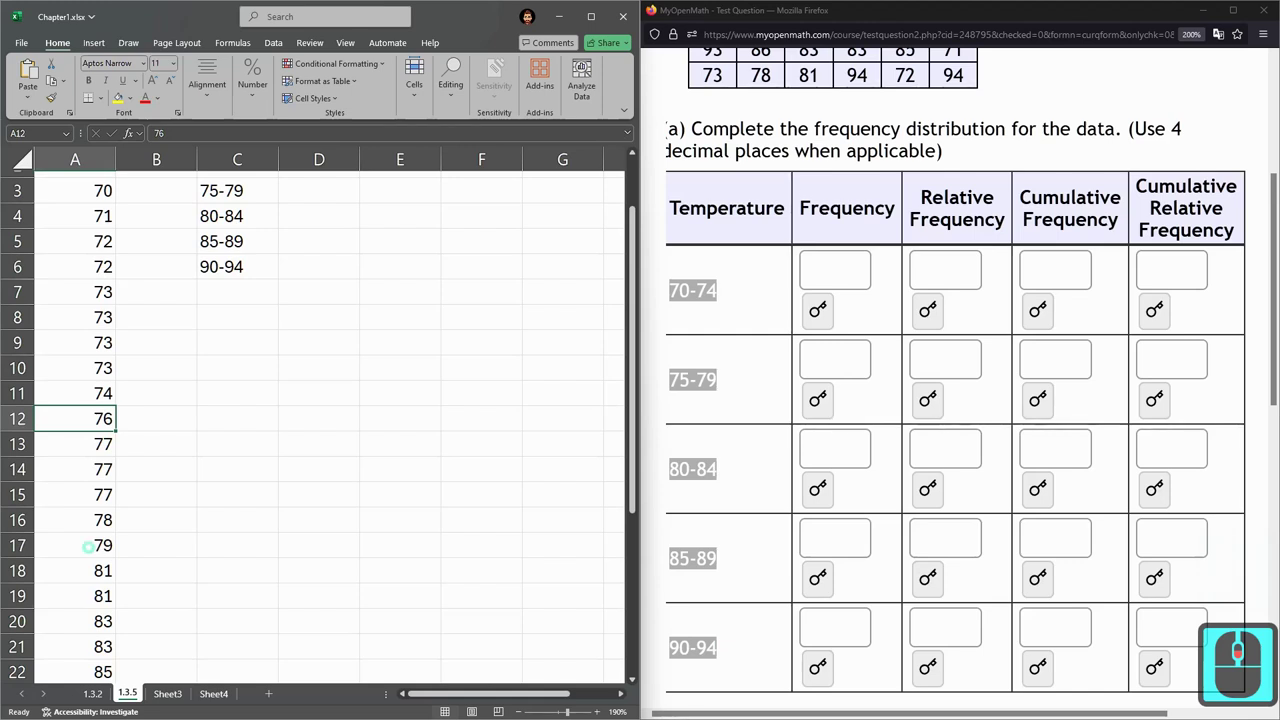
pyautogui.keyDown('shift'); pyautogui.click(80, 545); pyautogui.keyUp('shift')
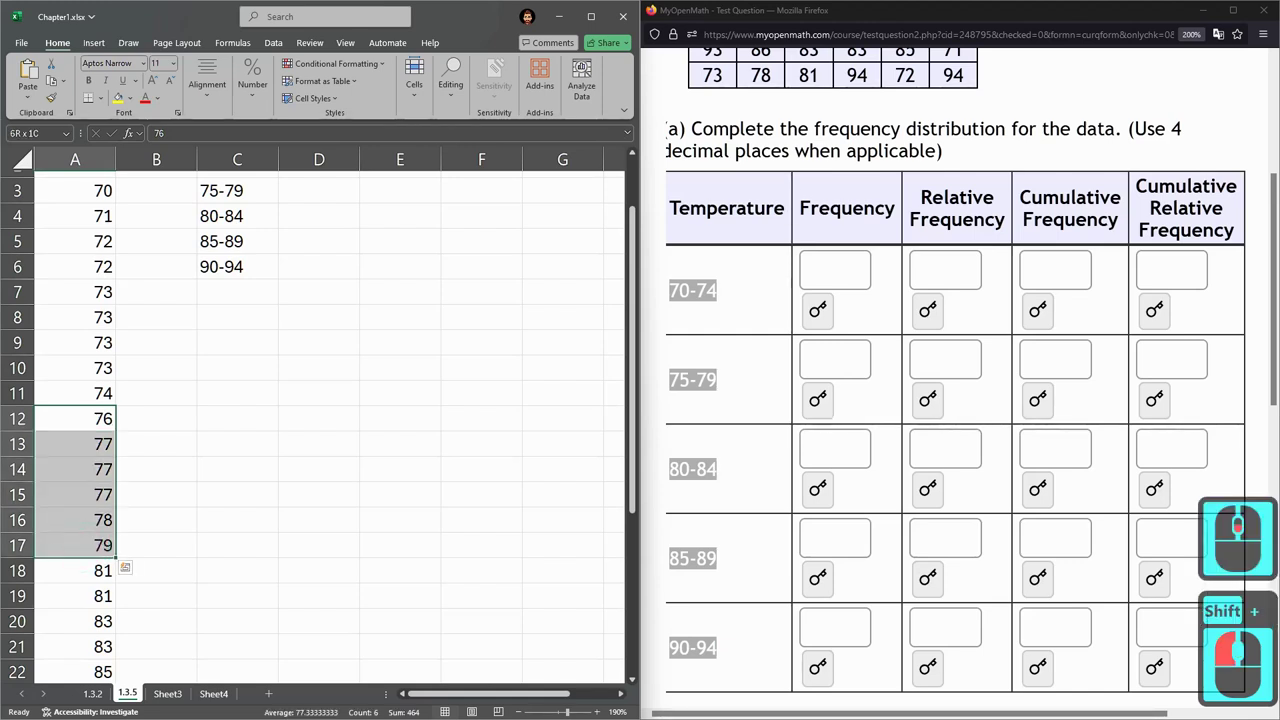
pyautogui.click(360, 712)
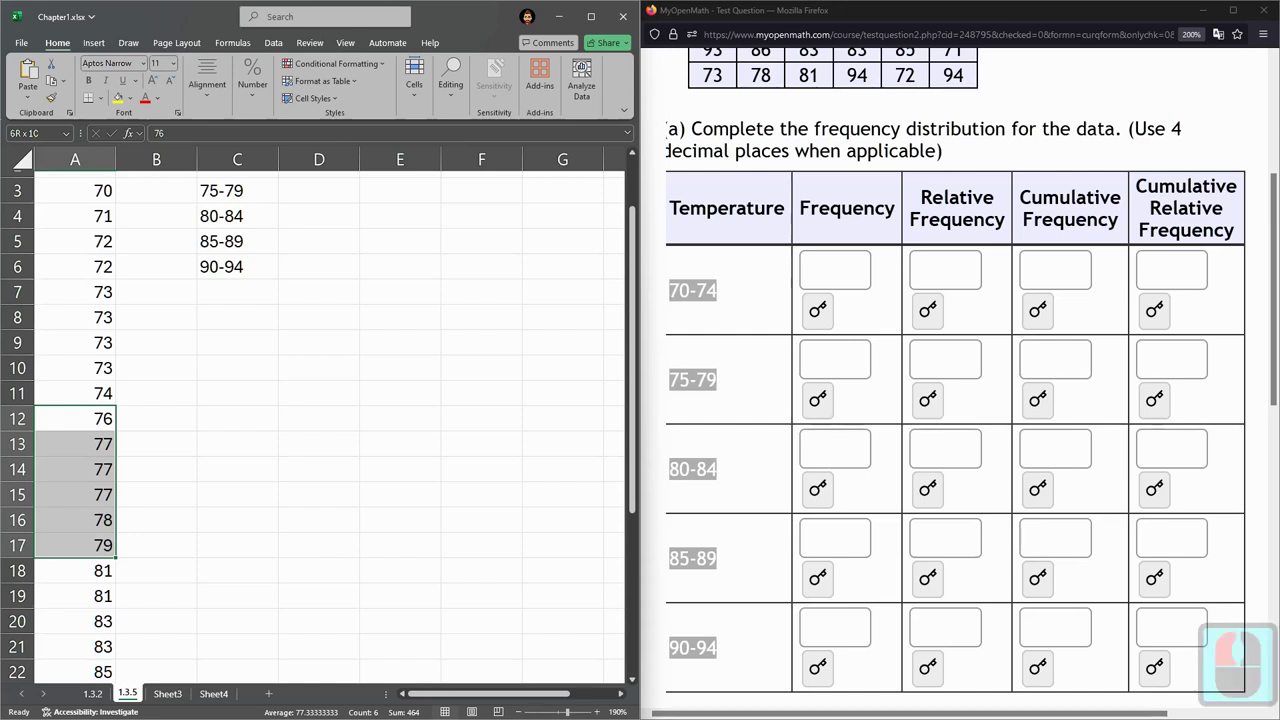
pyautogui.click(318, 190)
pyautogui.write('6')
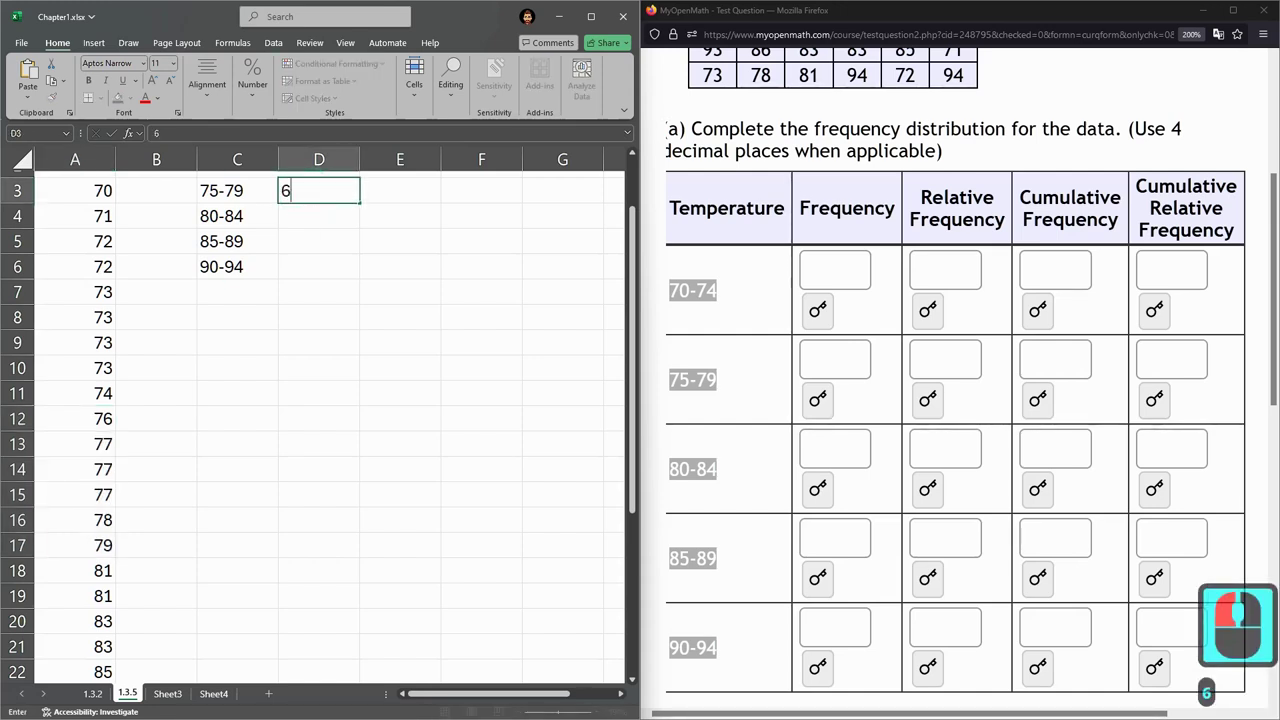
# Count the temperatures in A18:A21 for the 80-84 range and enter 4 as its frequency in D4.
pyautogui.click(205, 226)
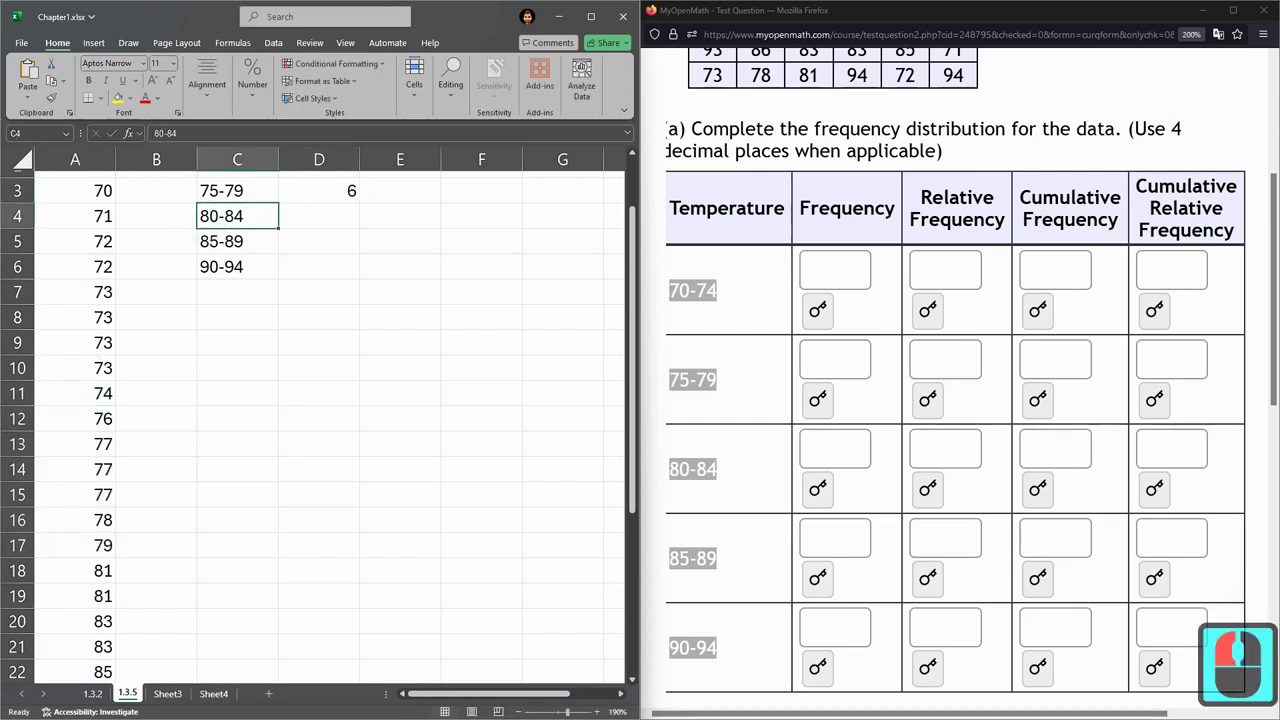
pyautogui.click(108, 574)
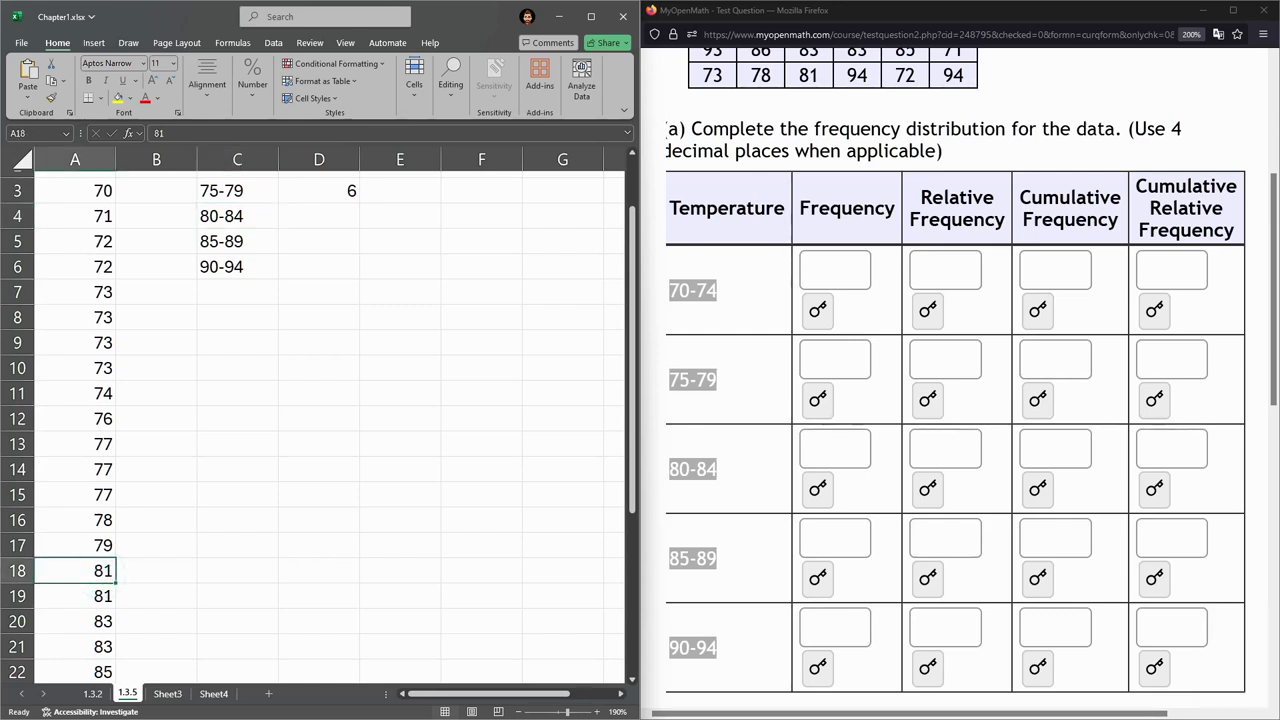
pyautogui.scroll(-1, 320, 430)
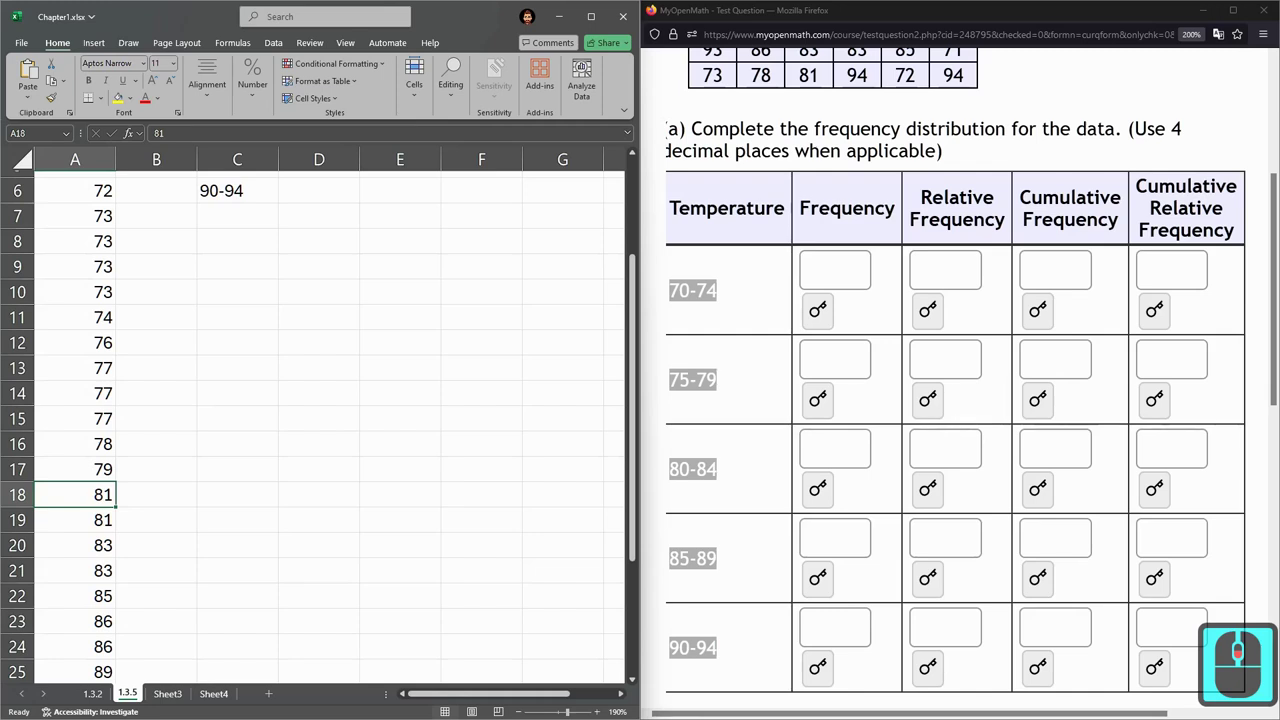
pyautogui.keyDown('shift'); pyautogui.click(78, 570); pyautogui.keyUp('shift')
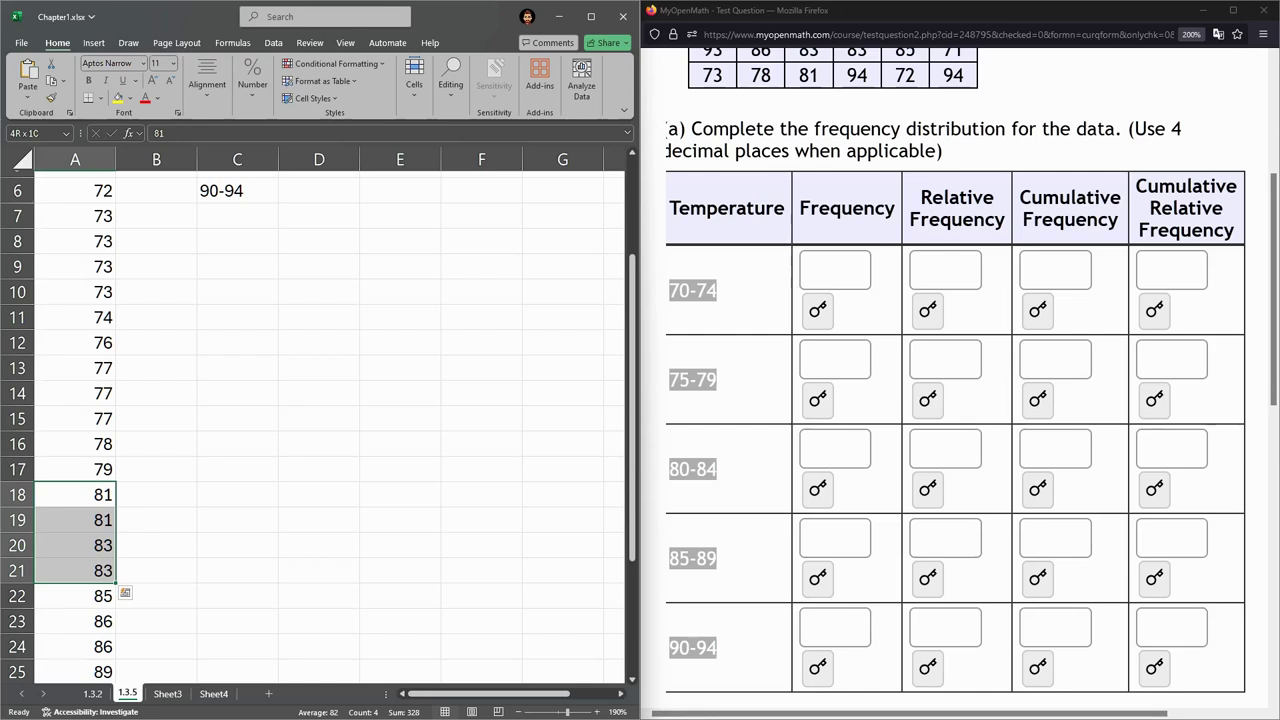
pyautogui.scroll(5, 320, 430)
pyautogui.click(314, 294)
pyautogui.write('4')
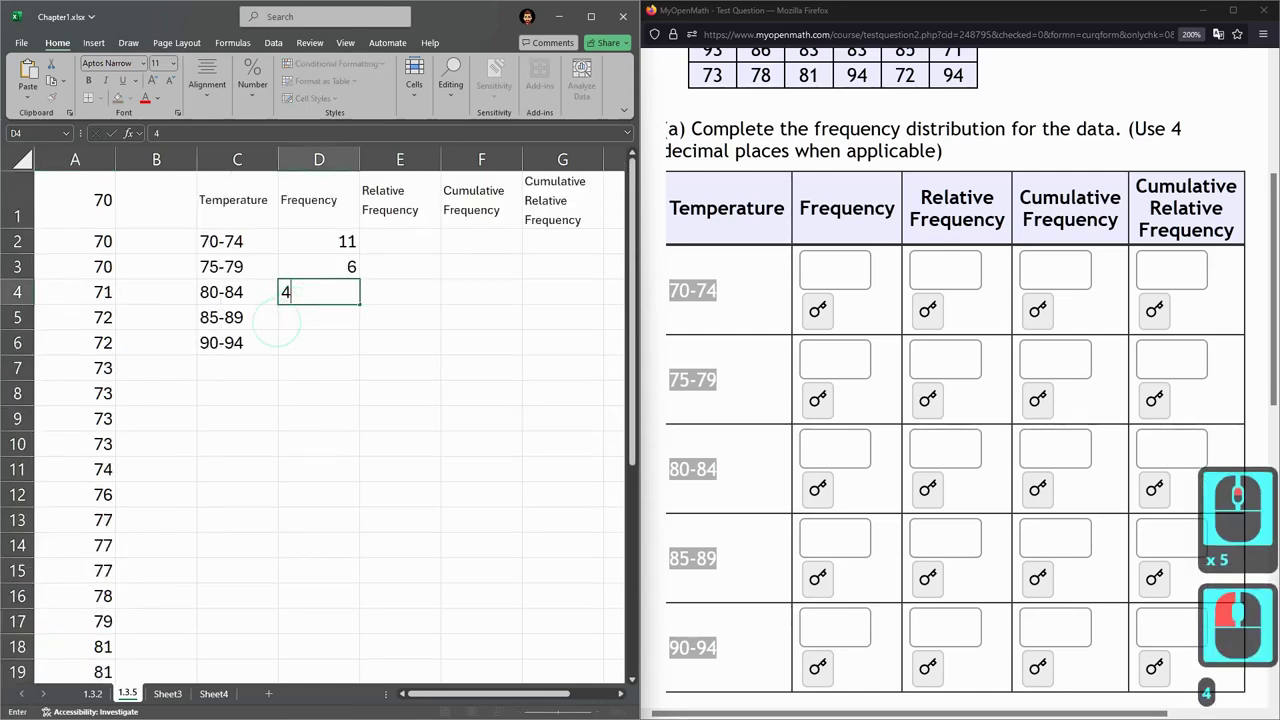
pyautogui.press('Return')
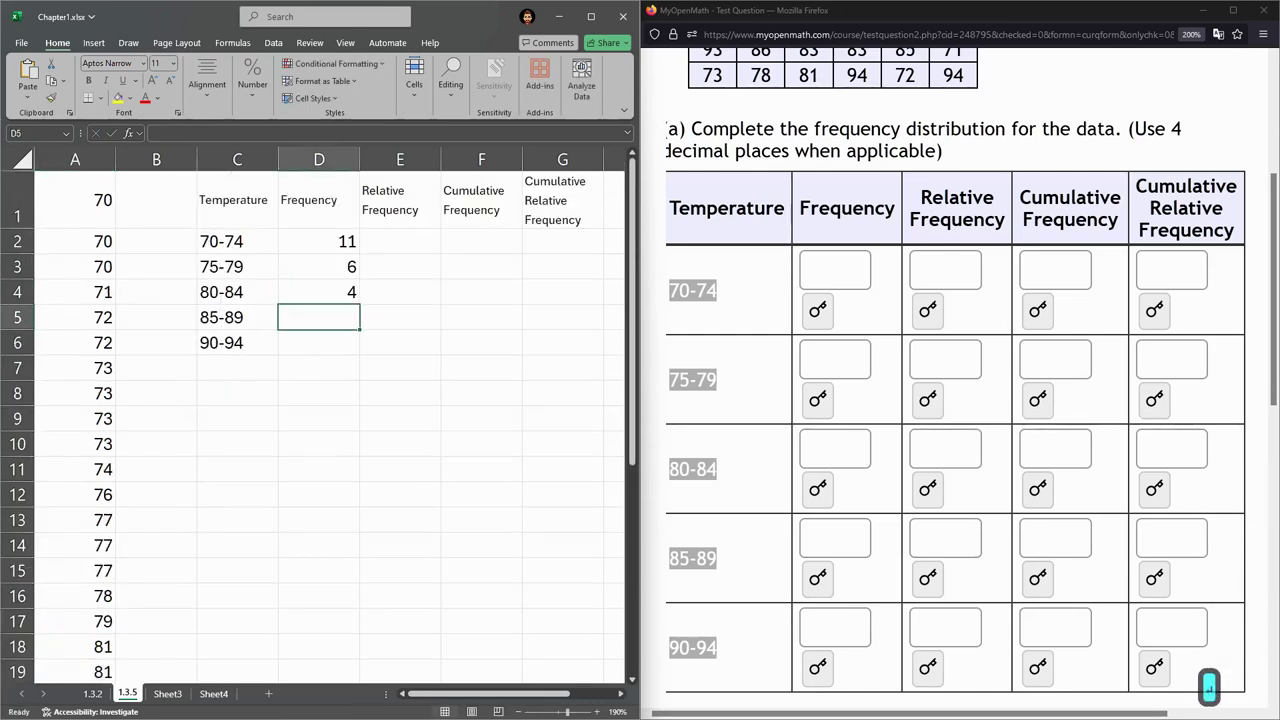
# Count the temperatures in A22:A25 for the 85-89 range and enter 4 as its frequency in D5.
pyautogui.click(237, 317)
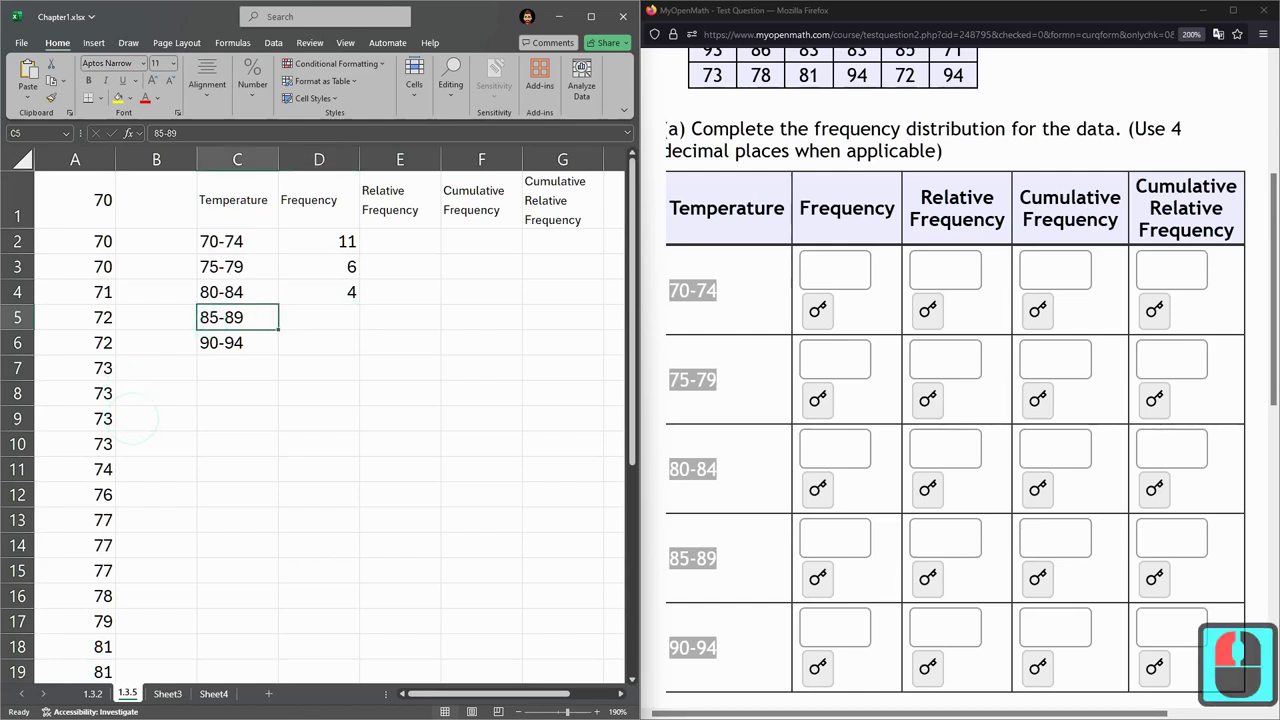
pyautogui.scroll(-1, 130, 415)
pyautogui.scroll(-2, 130, 415)
pyautogui.click(82, 520)
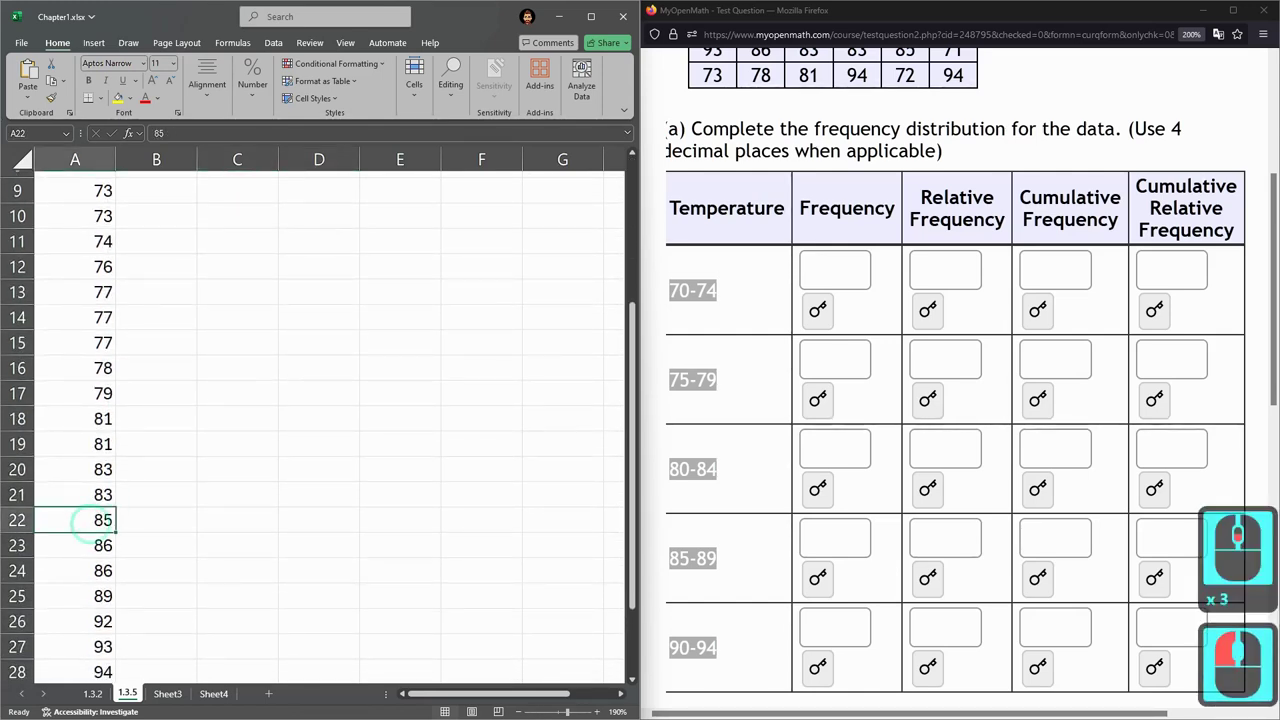
pyautogui.keyDown('shift'); pyautogui.click(78, 594); pyautogui.keyUp('shift')
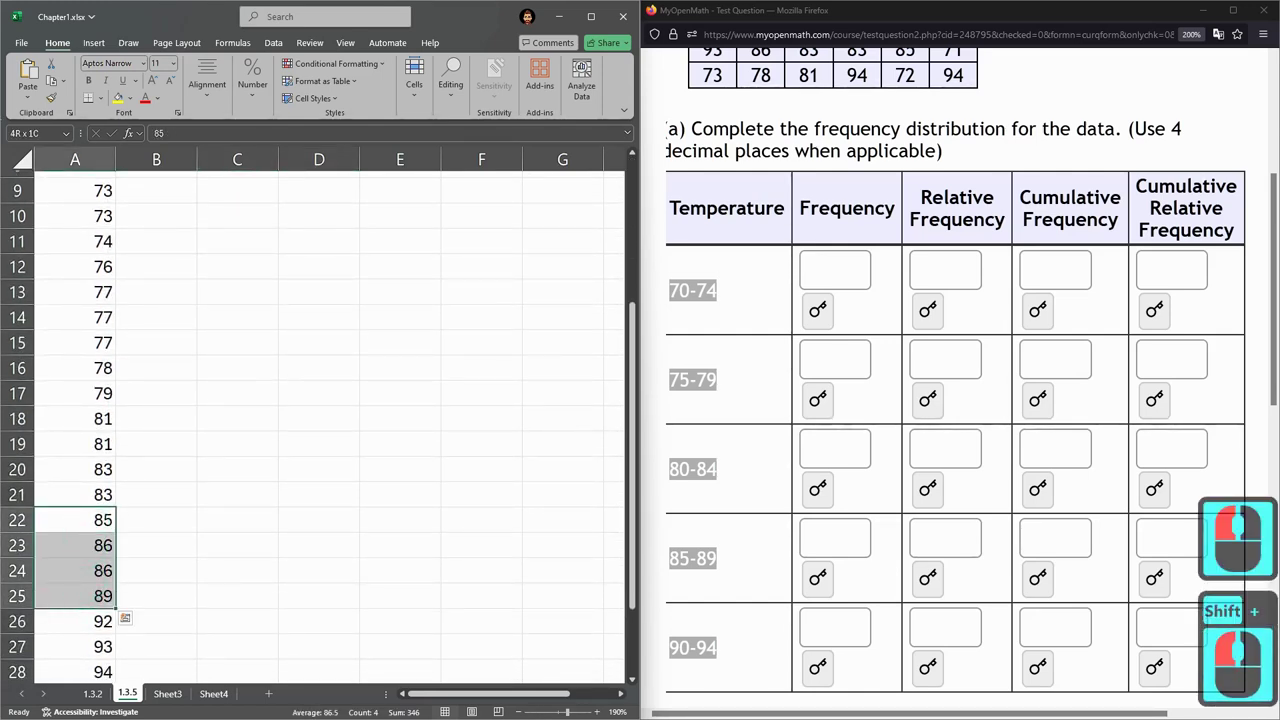
pyautogui.scroll(5, 247, 395)
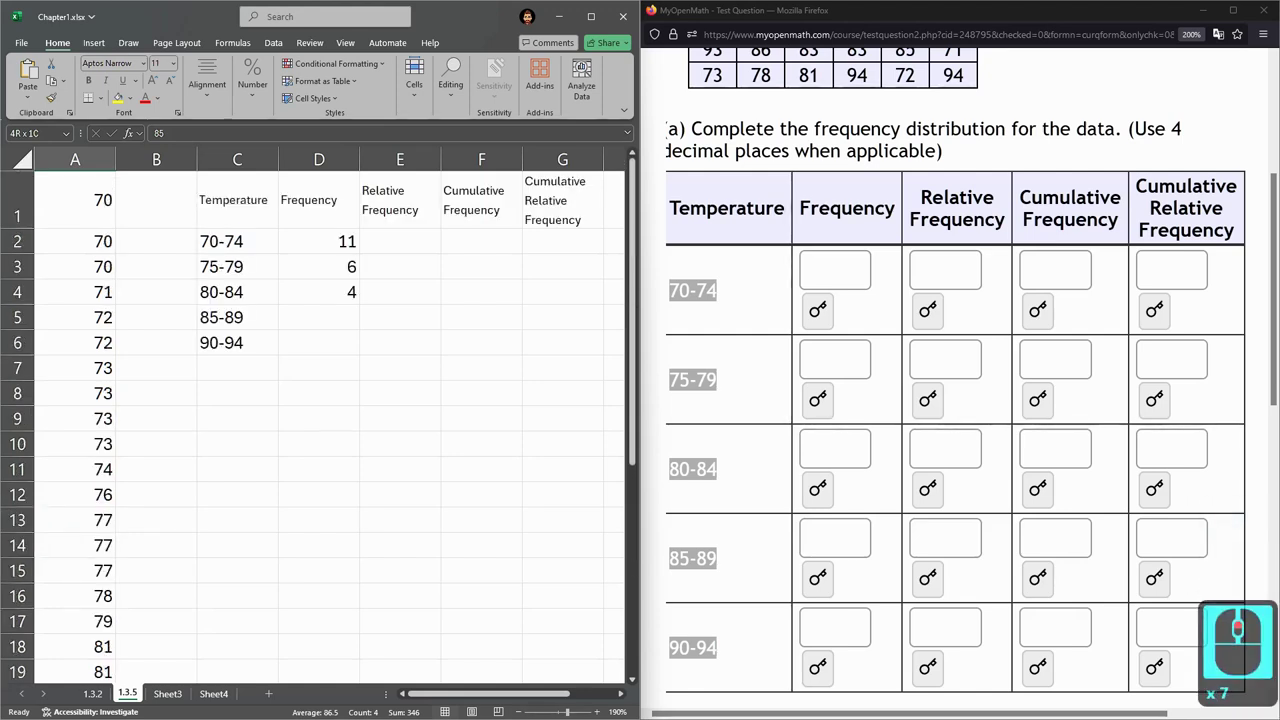
pyautogui.click(319, 317)
pyautogui.write('4')
pyautogui.press('Return')
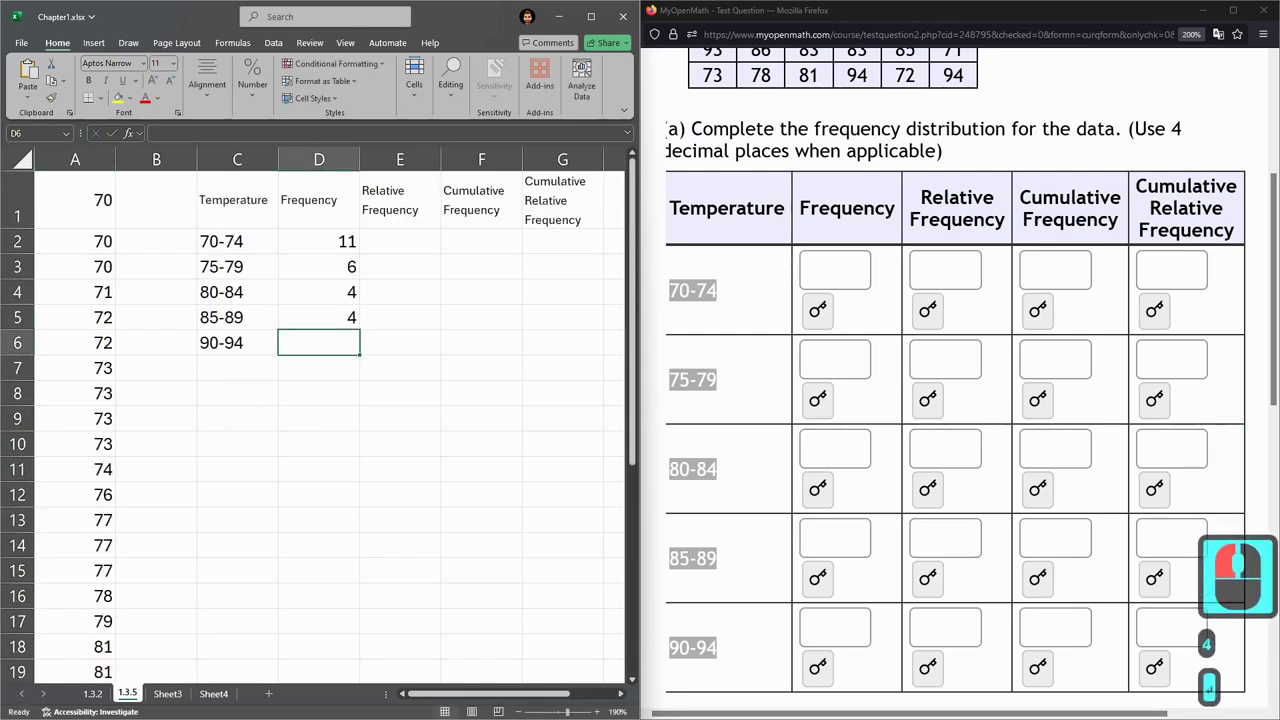
# Count the temperatures in A26:A30 for the 90-94 range and enter 5 as its frequency in D6.
pyautogui.scroll(-5, 330, 420)
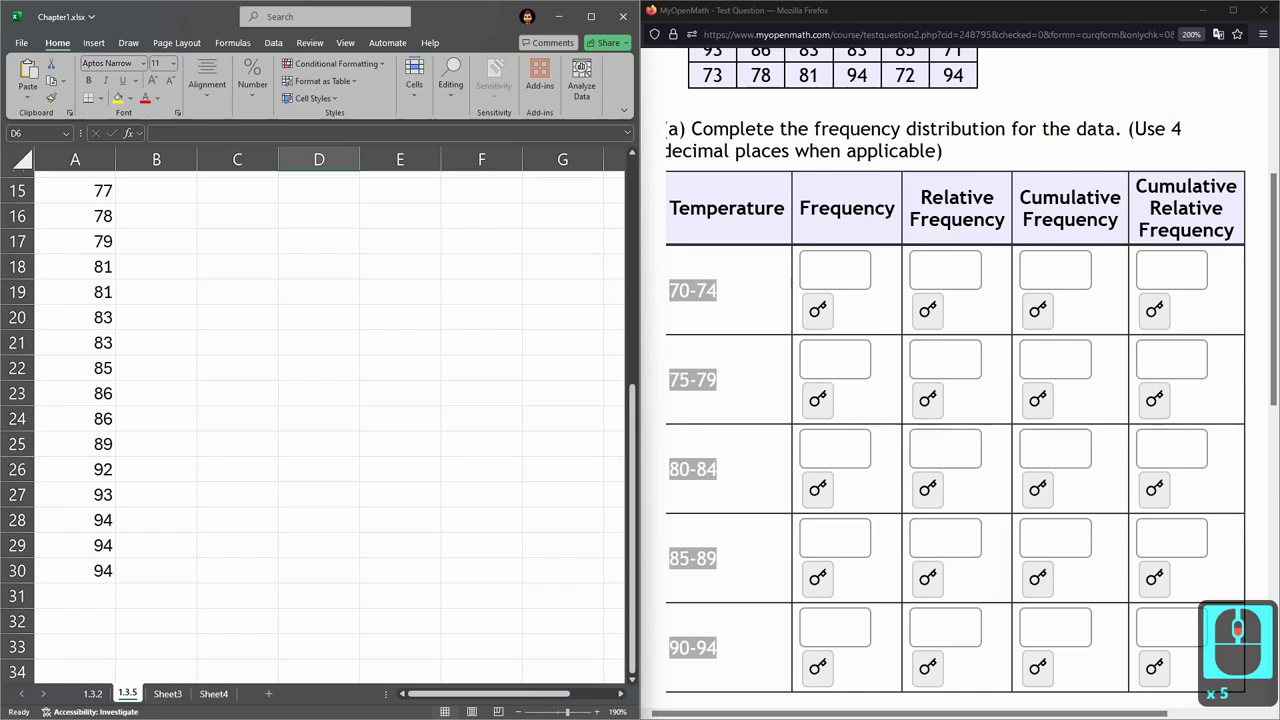
pyautogui.click(81, 476)
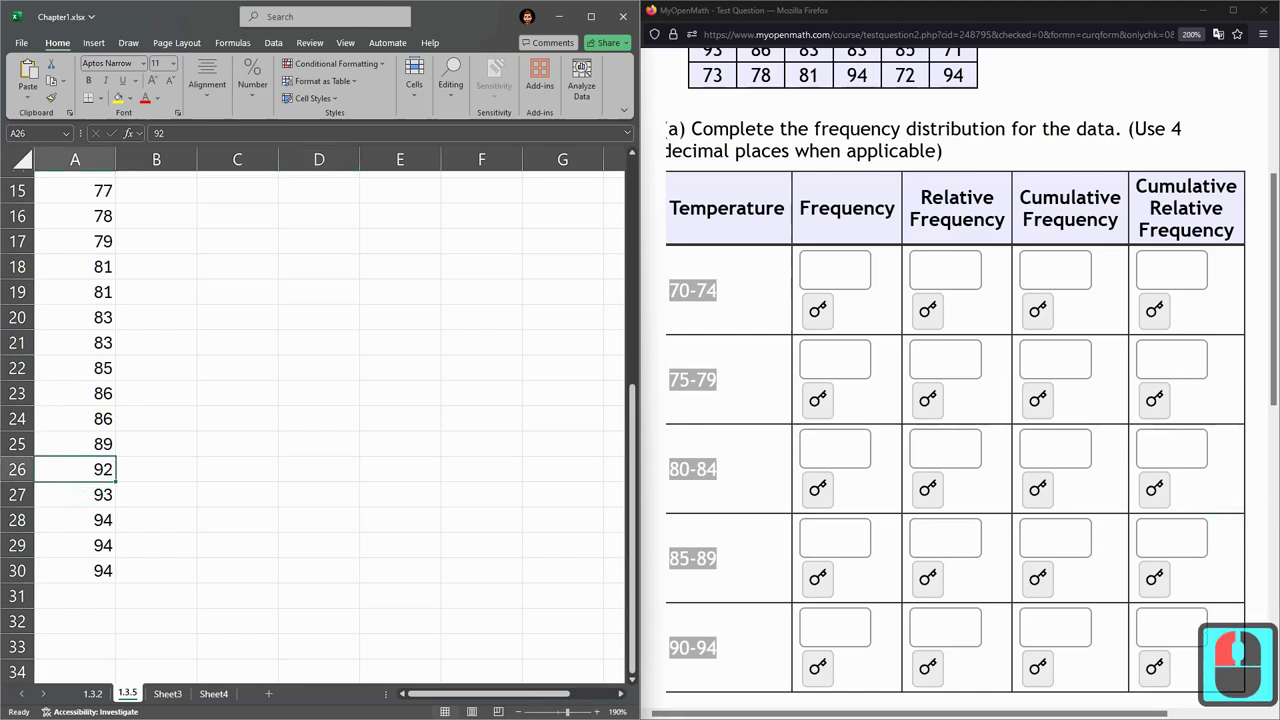
pyautogui.keyDown('shift'); pyautogui.click(90, 570); pyautogui.keyUp('shift')
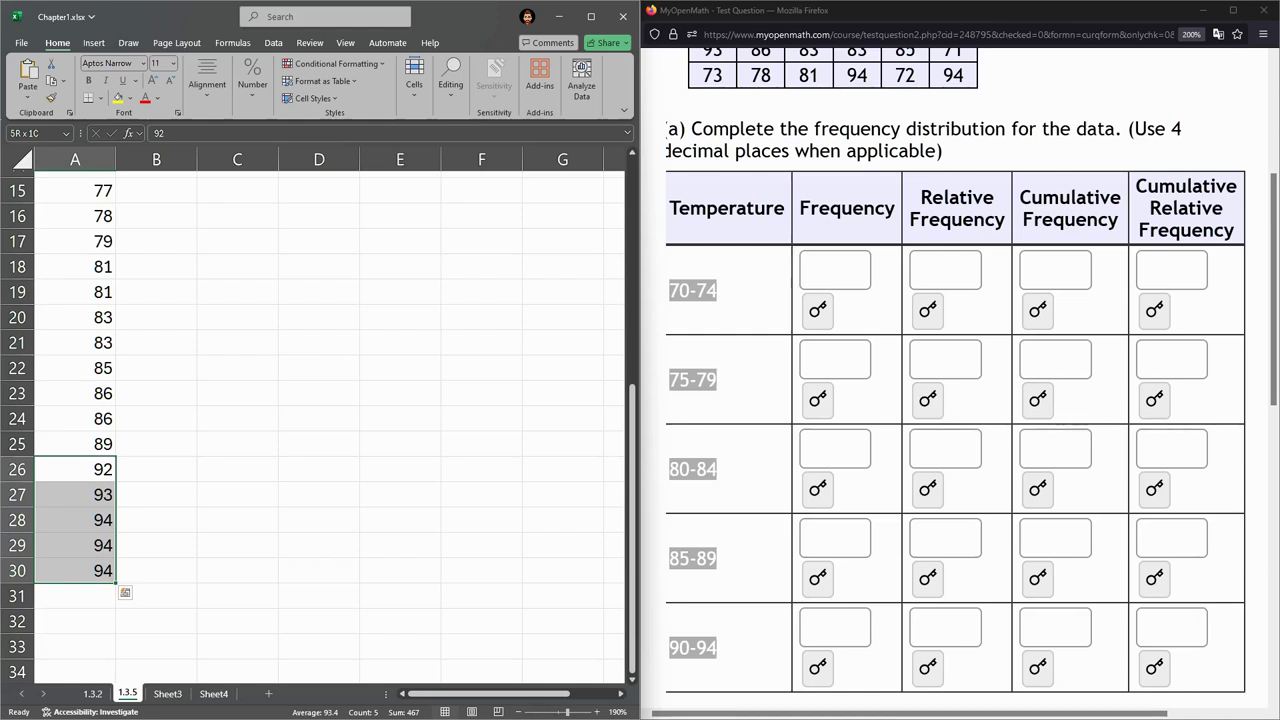
pyautogui.scroll(5, 318, 427)
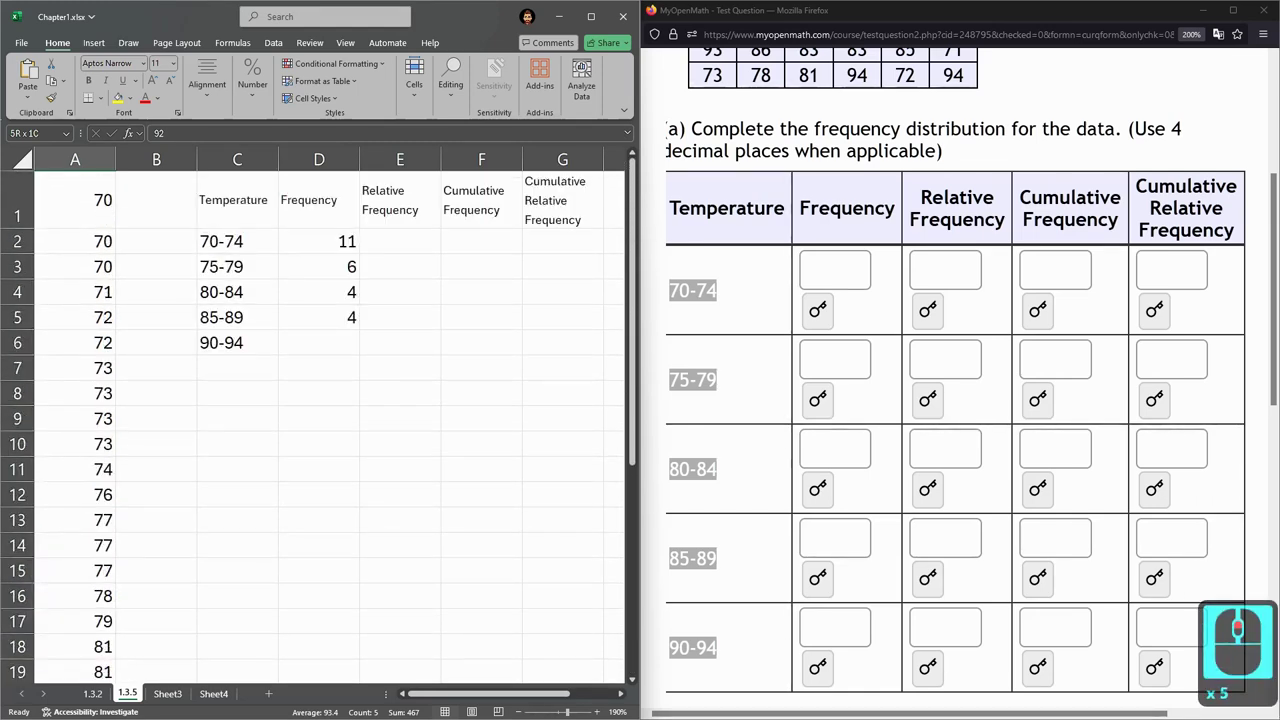
pyautogui.click(318, 342)
pyautogui.write('5')
pyautogui.press('Return')
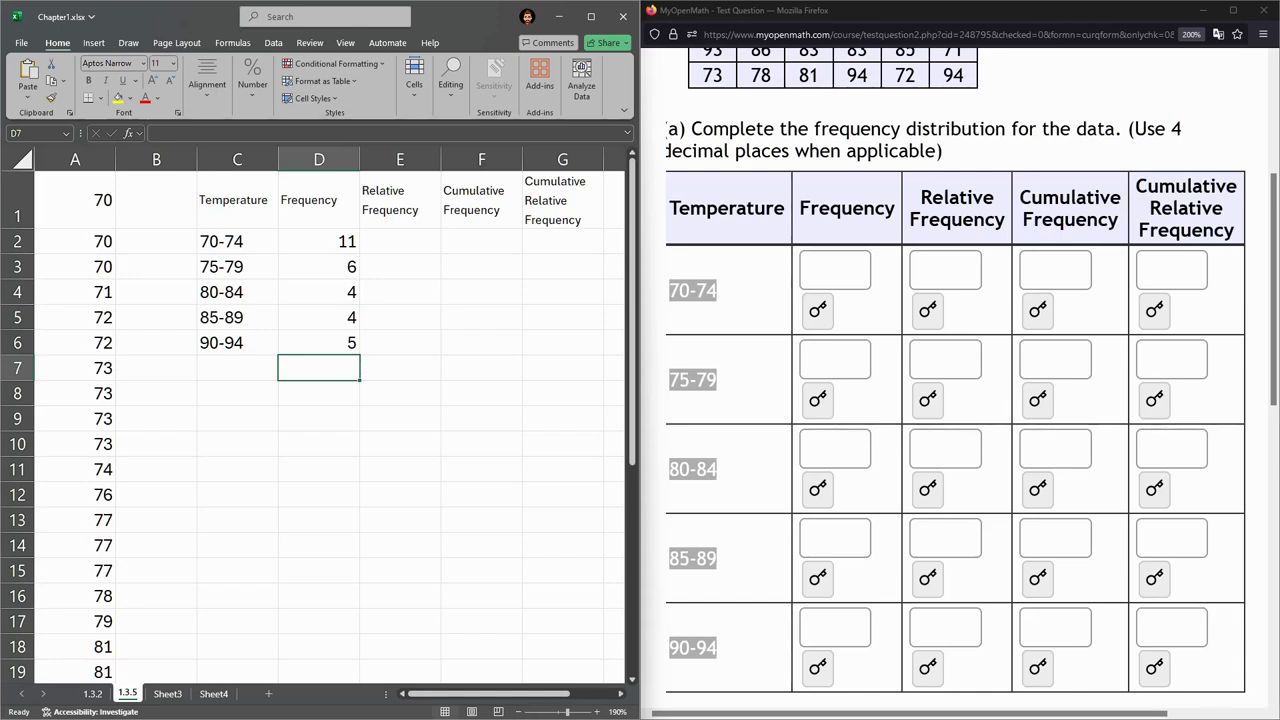
# Check the sum of the frequencies in D2:D6 and add the label TOTAL in C8.
pyautogui.moveTo(330, 241); pyautogui.dragTo(335, 340)
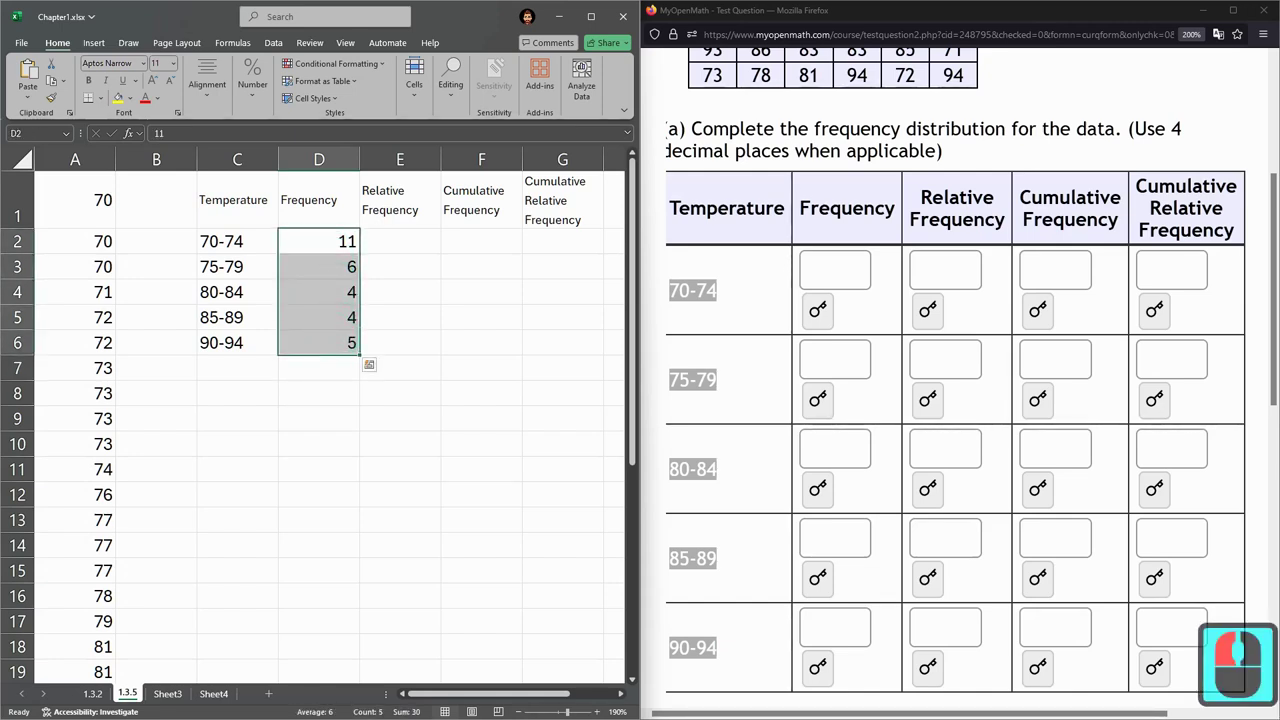
pyautogui.click(235, 368)
pyautogui.click(231, 394)
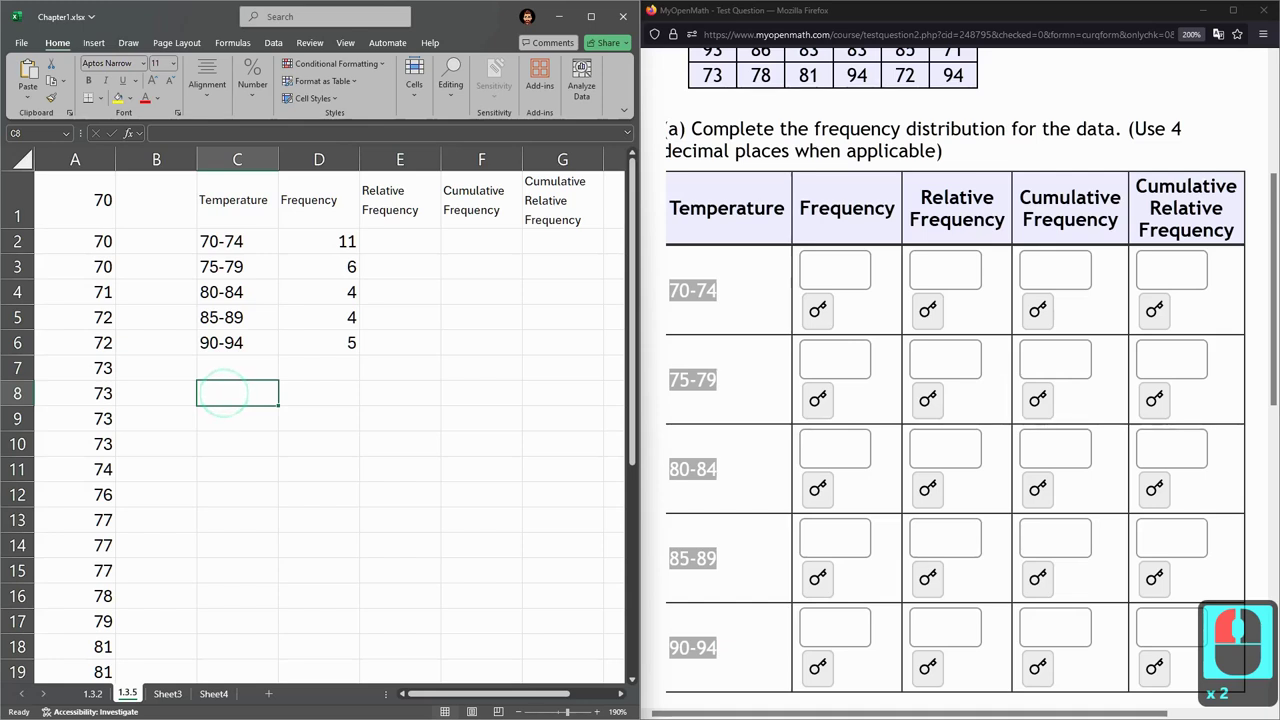
pyautogui.write('TOTAL')
pyautogui.press('Return')
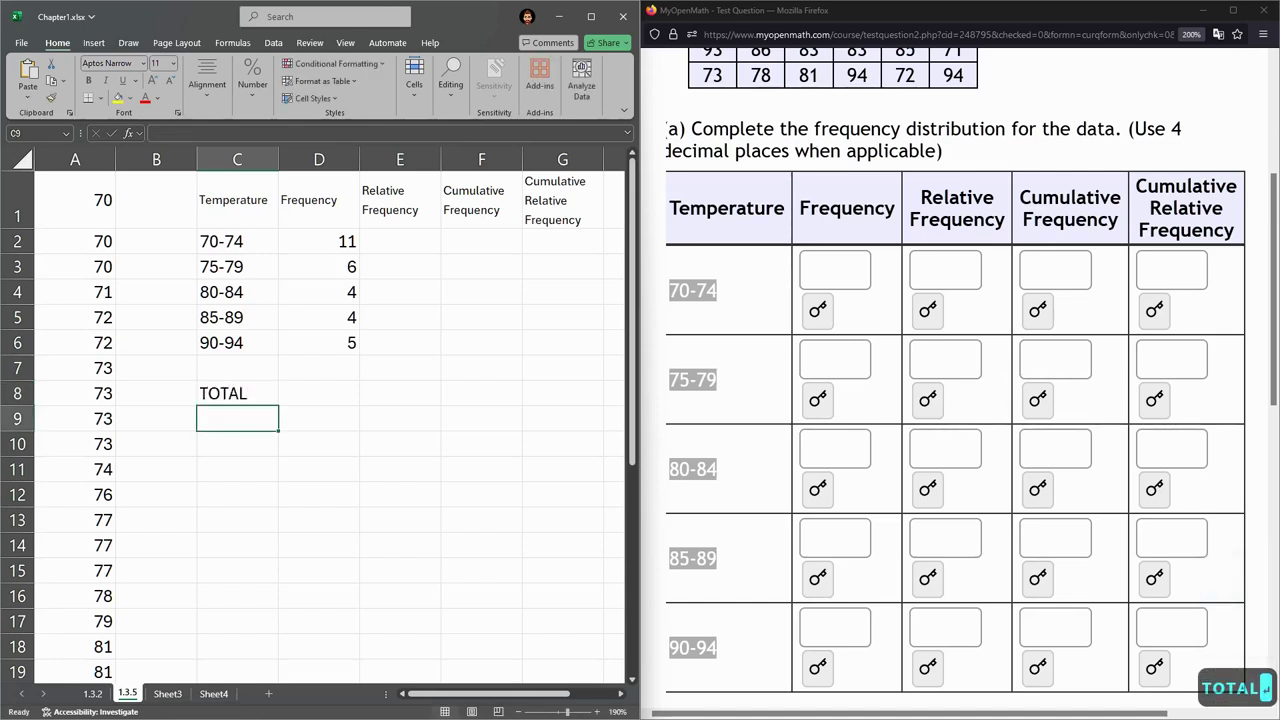
# Read the sum of the frequencies in D2:D6 and enter 30 in D8 beside TOTAL.
pyautogui.click(309, 393)
pyautogui.moveTo(335, 242); pyautogui.dragTo(335, 340)
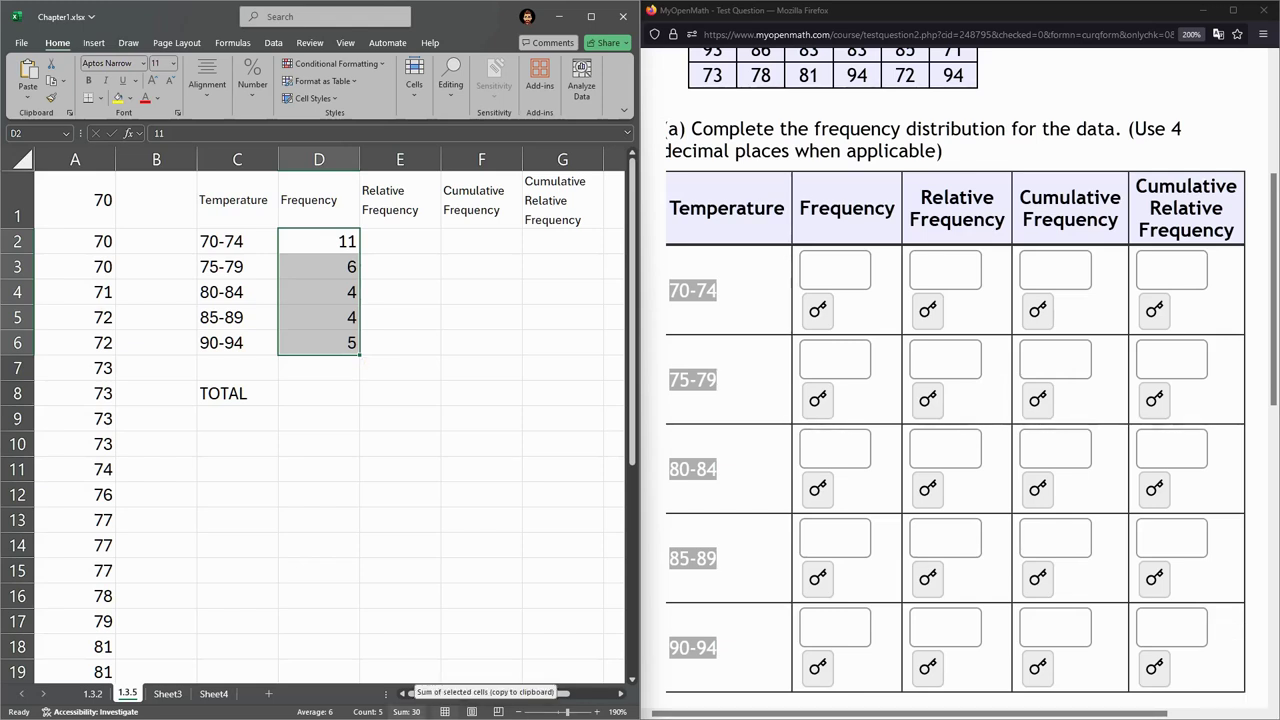
pyautogui.click(335, 393)
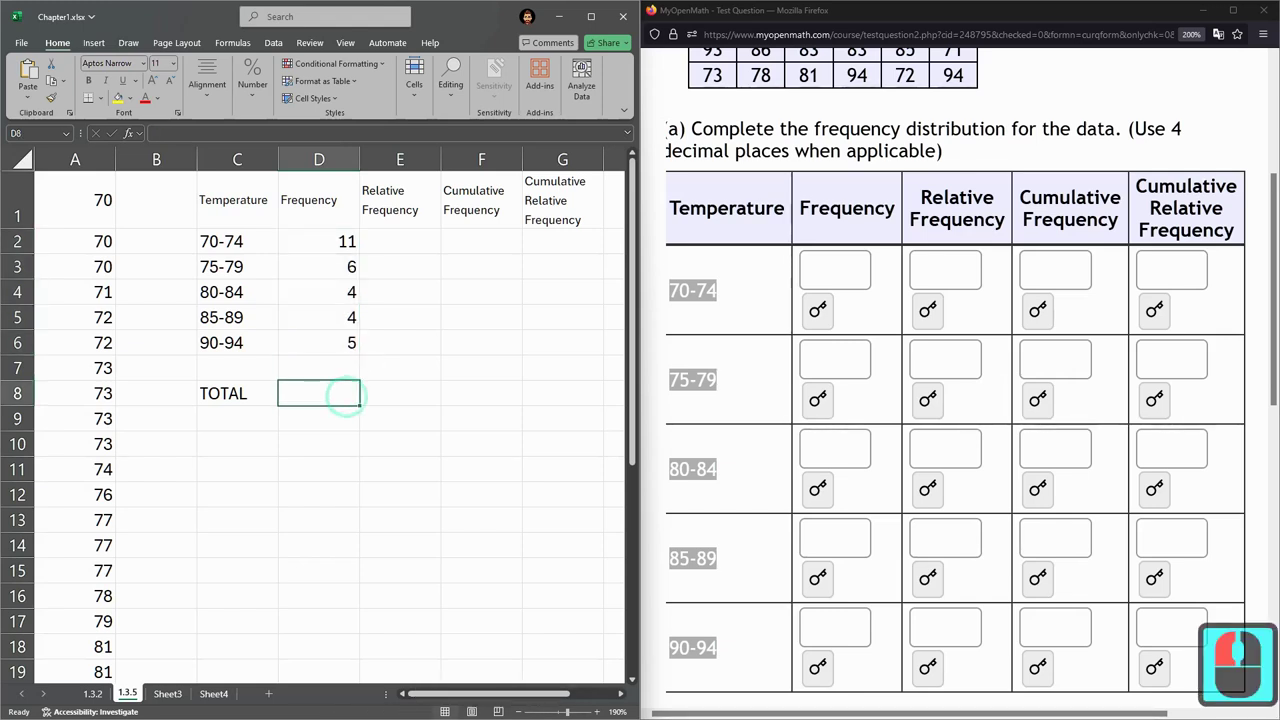
pyautogui.write('30')
pyautogui.press('Return')
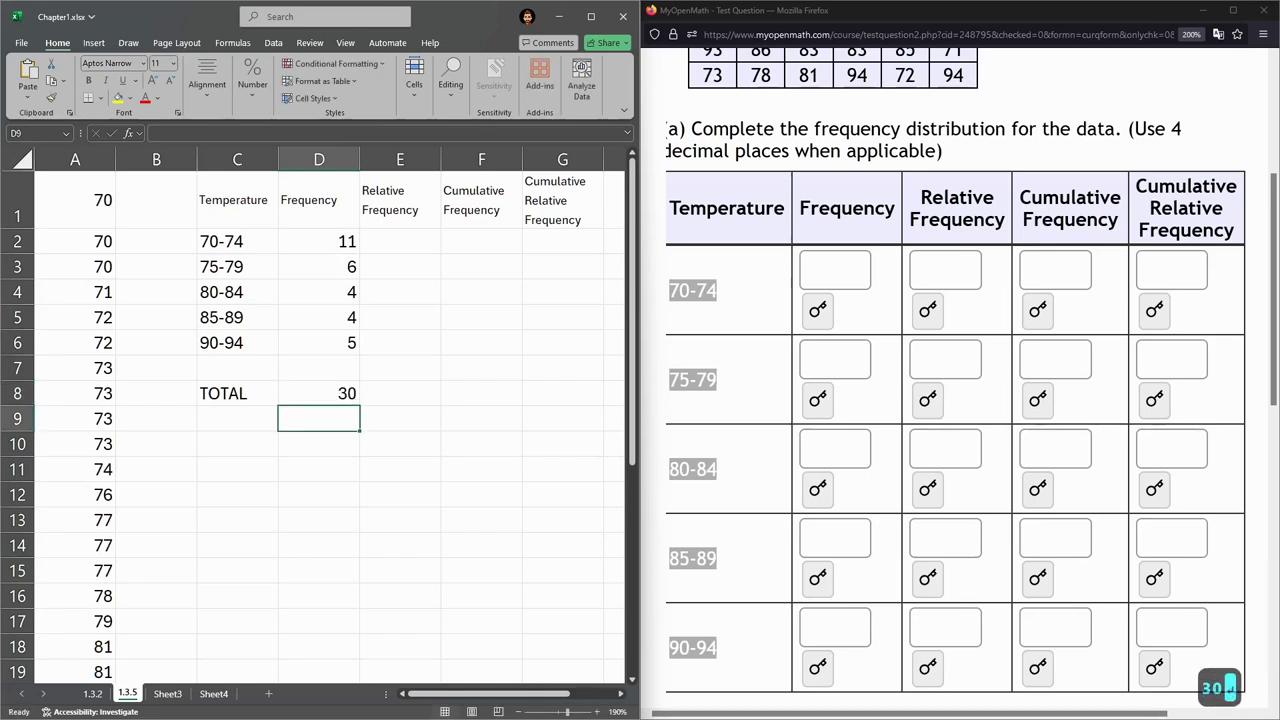
# Replace the typed total in D8 with the formula =SUM(D2,D3,D4,D5,D6), listing each frequency cell separately.
pyautogui.click(343, 393)
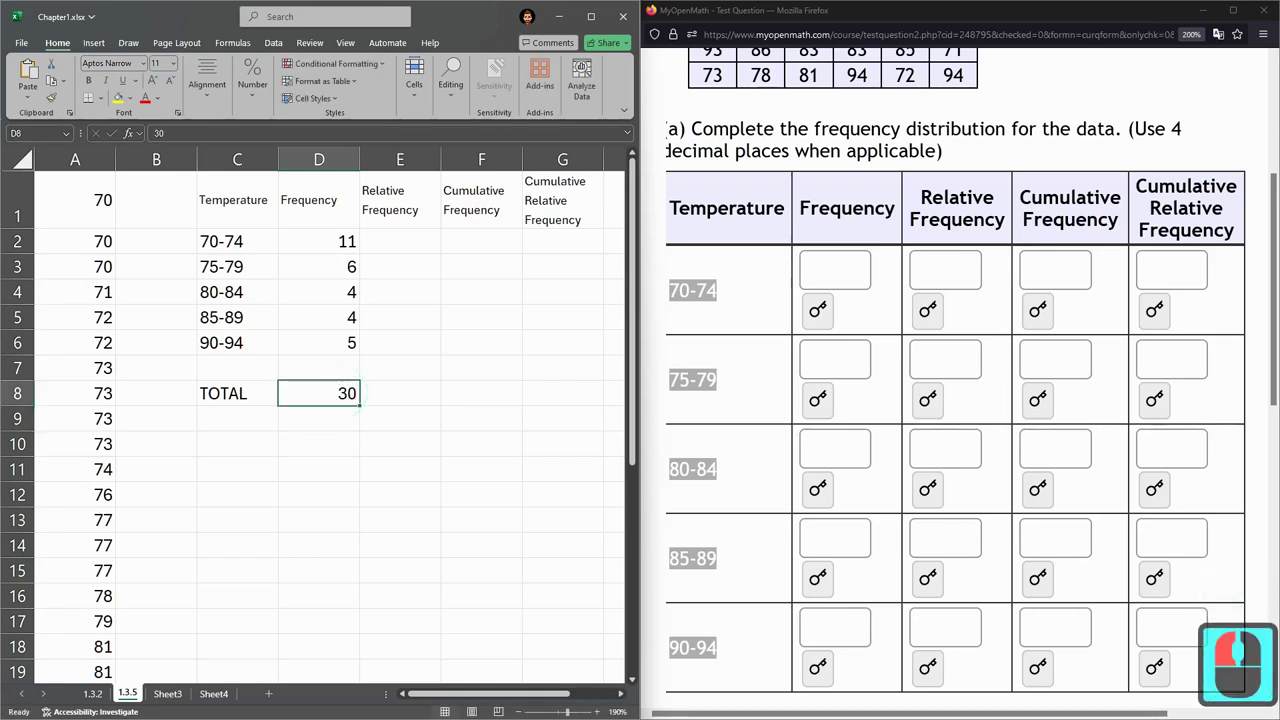
pyautogui.press('Delete')
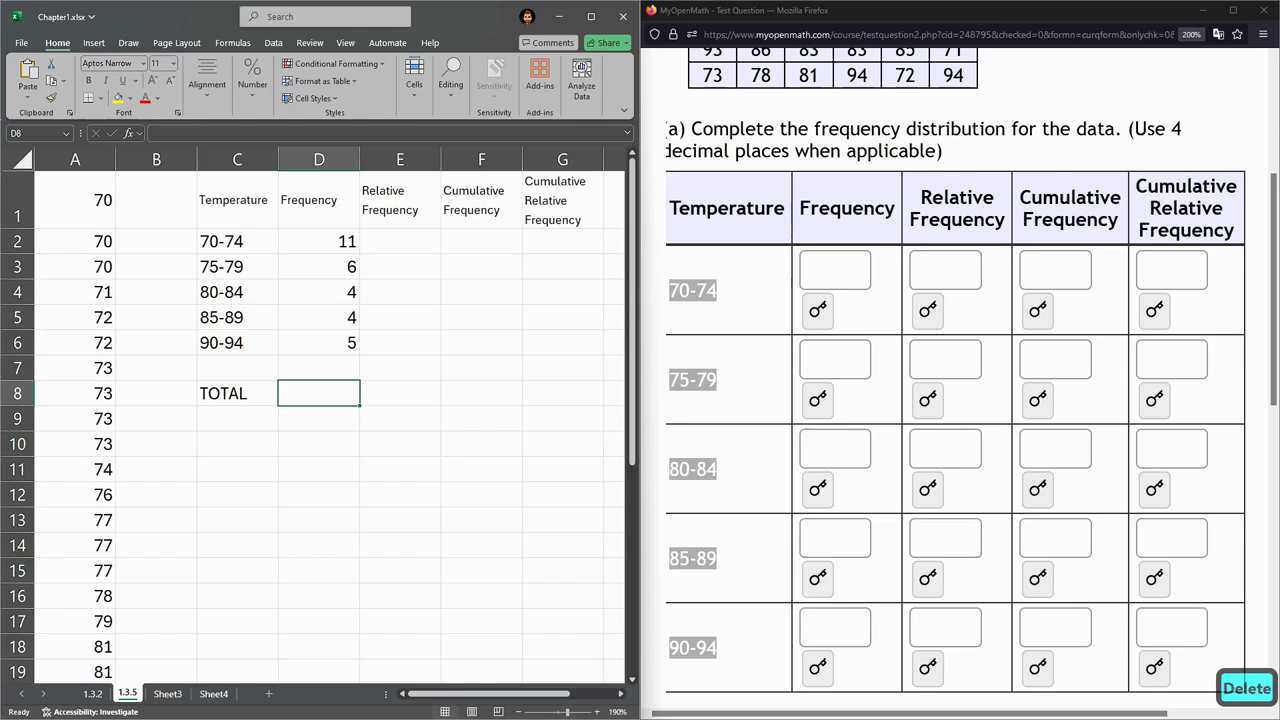
pyautogui.write('=sum')
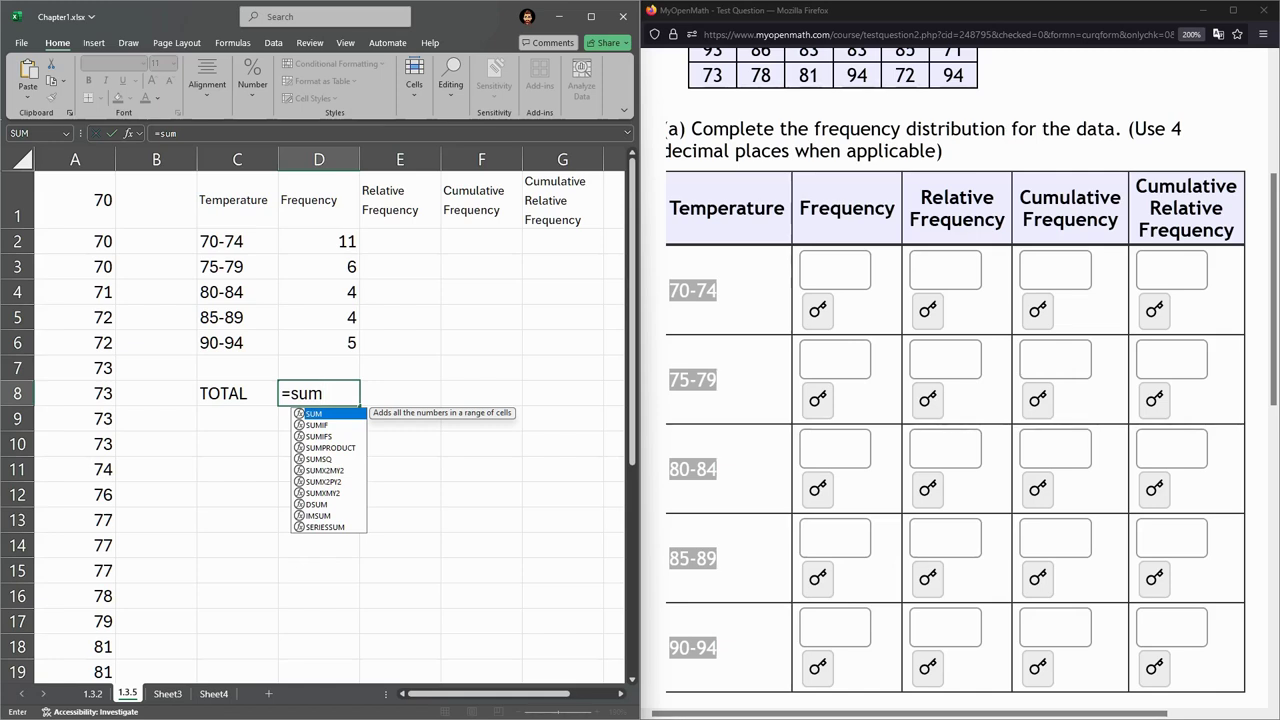
pyautogui.press('Tab')
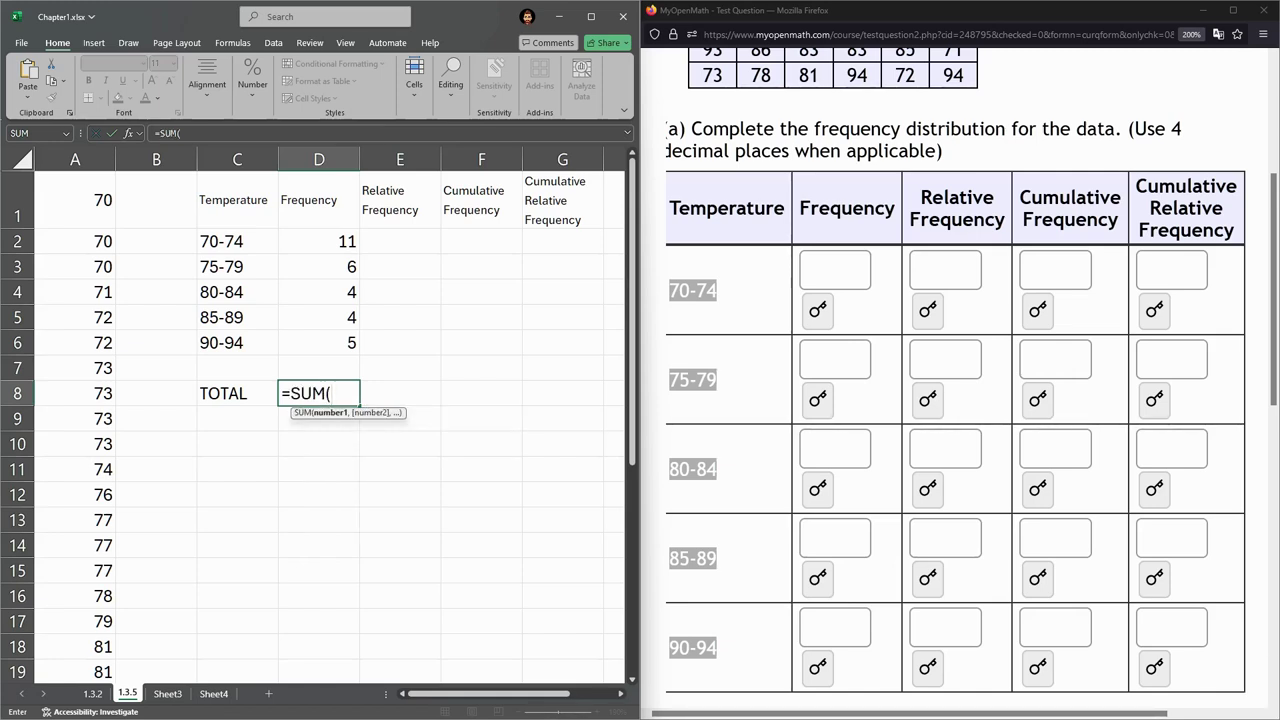
pyautogui.click(318, 241)
pyautogui.write(',')
pyautogui.click(320, 268)
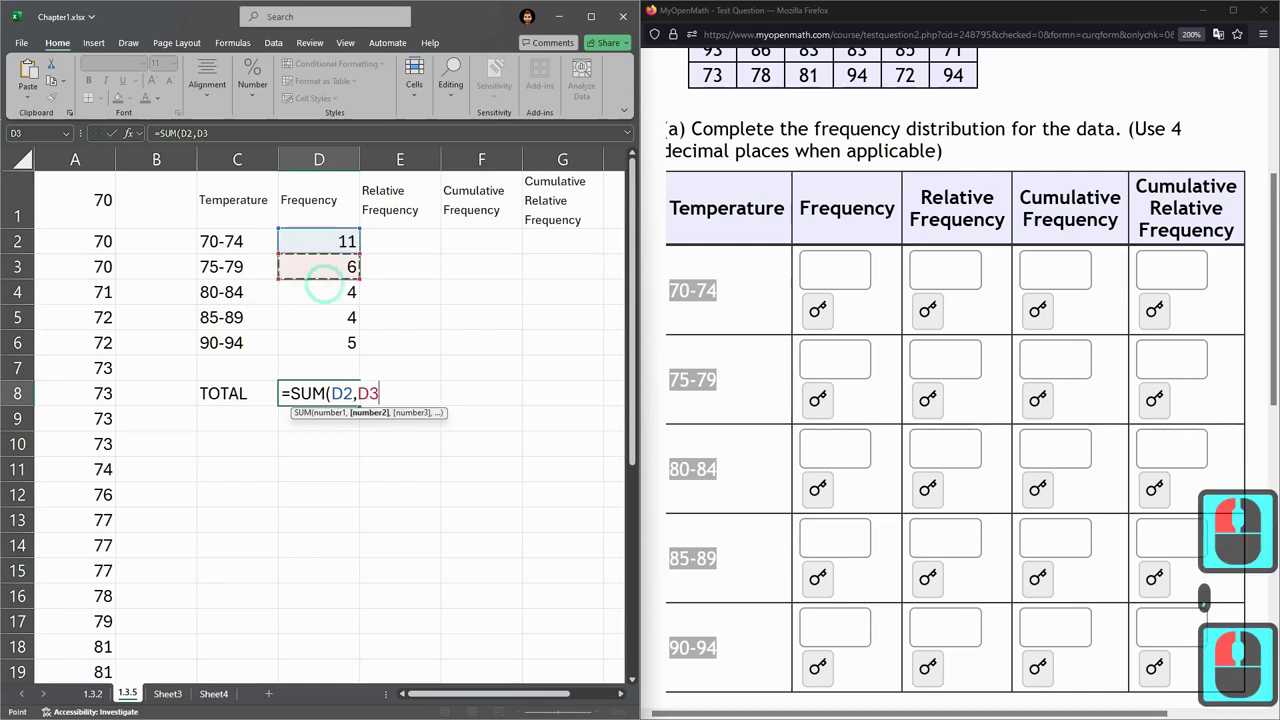
pyautogui.write(',')
pyautogui.click(320, 291)
pyautogui.write(',')
pyautogui.click(320, 317)
pyautogui.write(',')
pyautogui.click(322, 342)
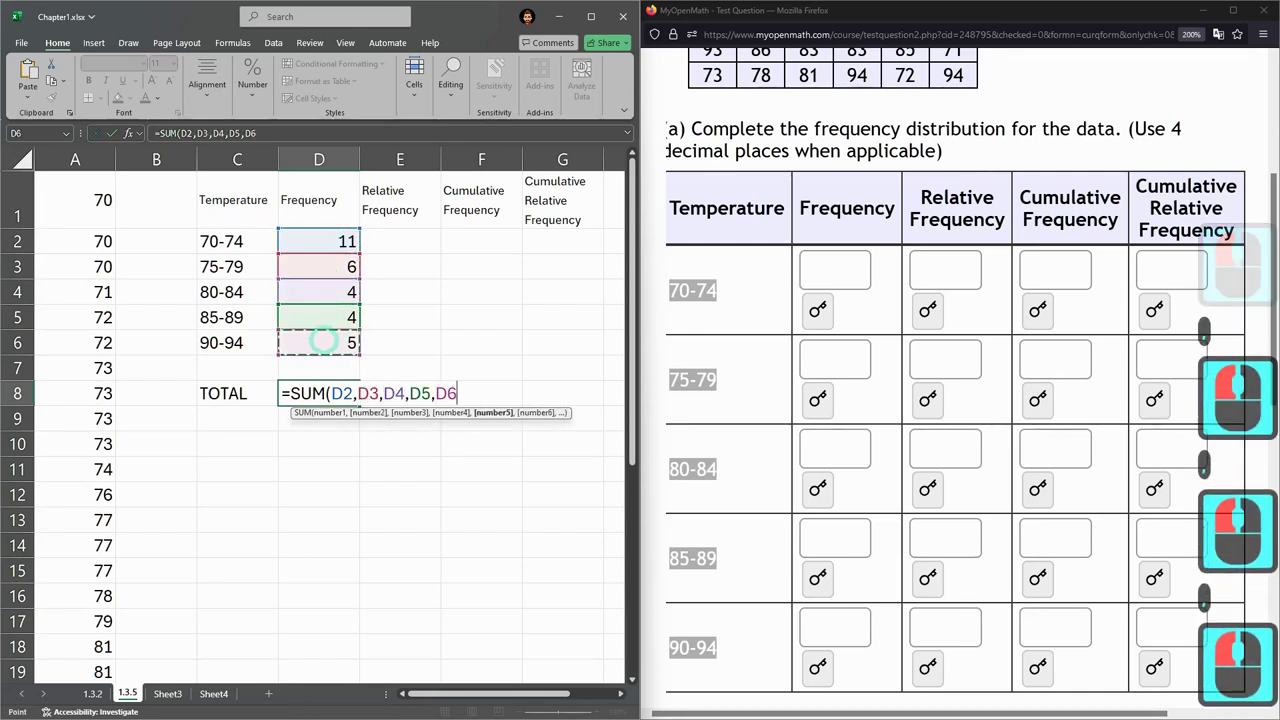
pyautogui.write(')')
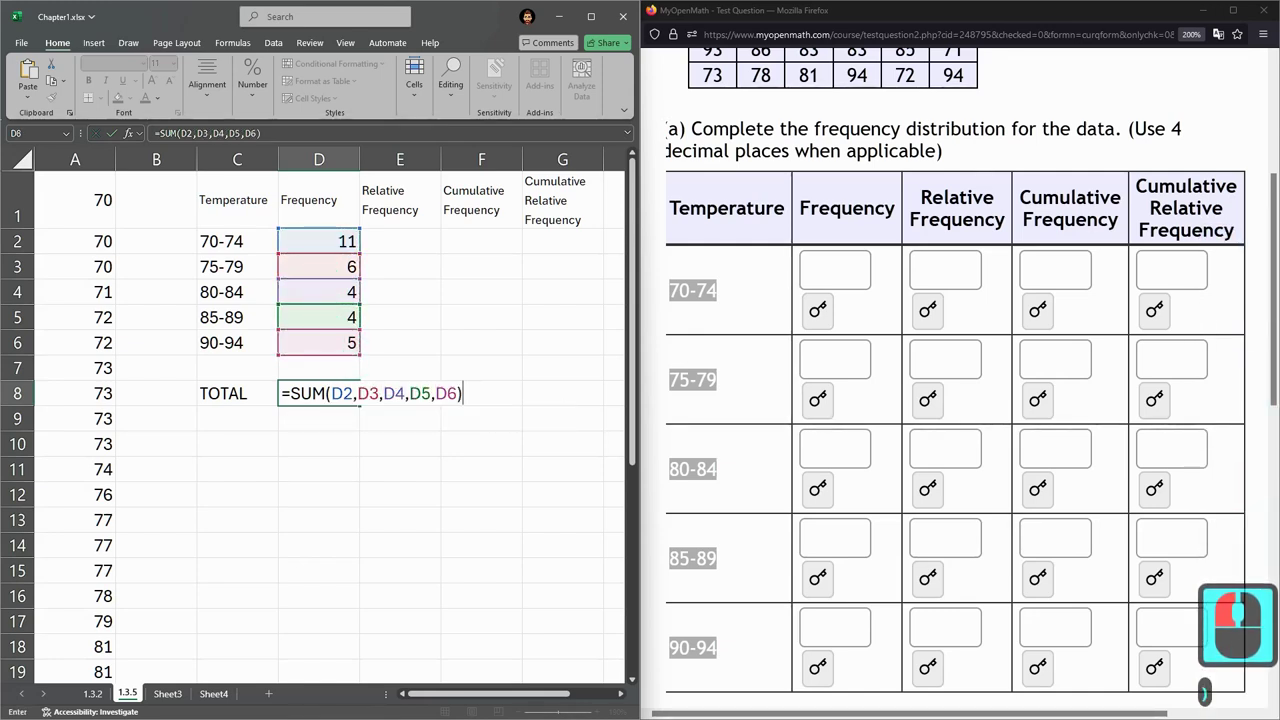
pyautogui.press('Return')
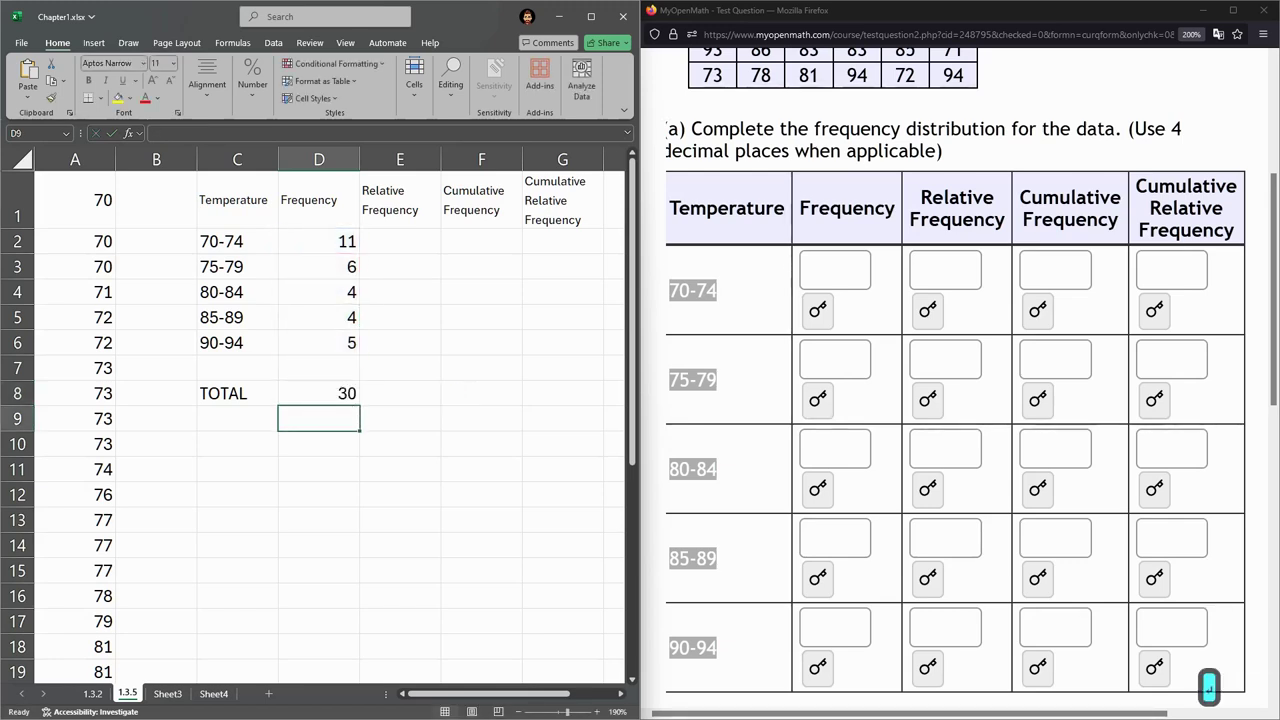
# Examine the SUM function and its separately listed cell arguments in D8, leaving the formula as it is.
pyautogui.press('Up')
pyautogui.doubleClick(319, 393)
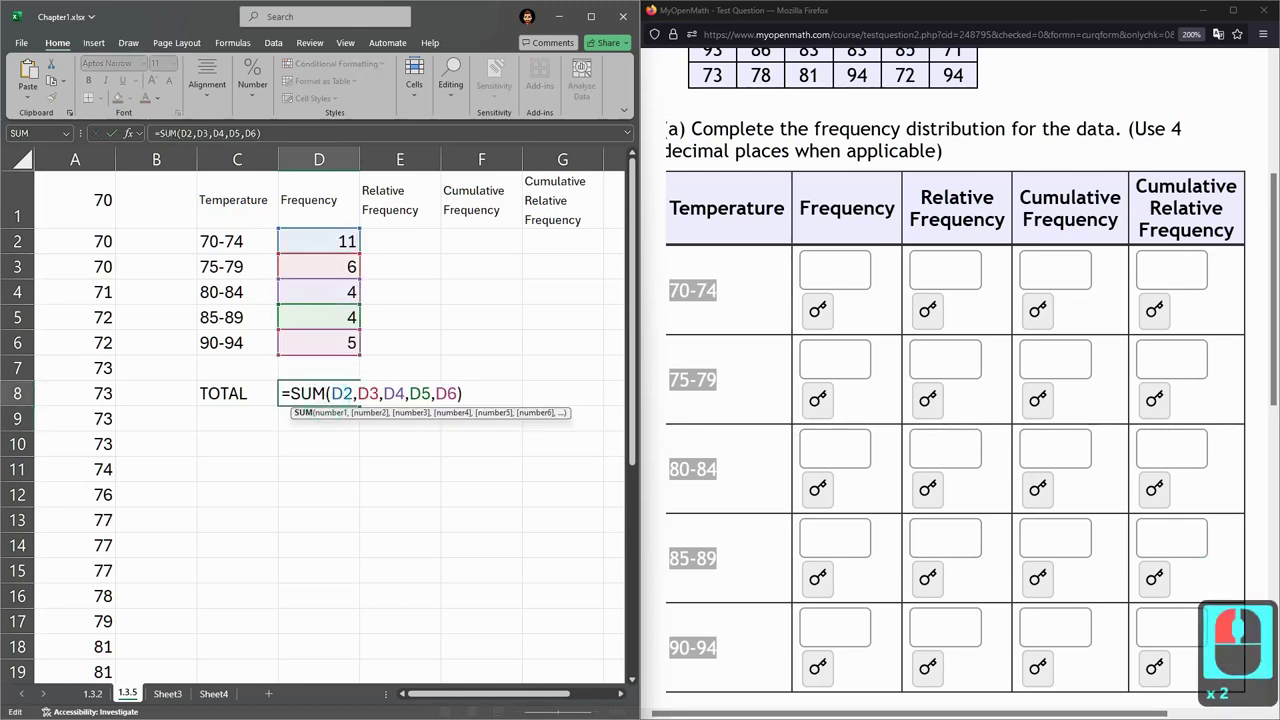
pyautogui.click(499, 395)
pyautogui.click(462, 397)
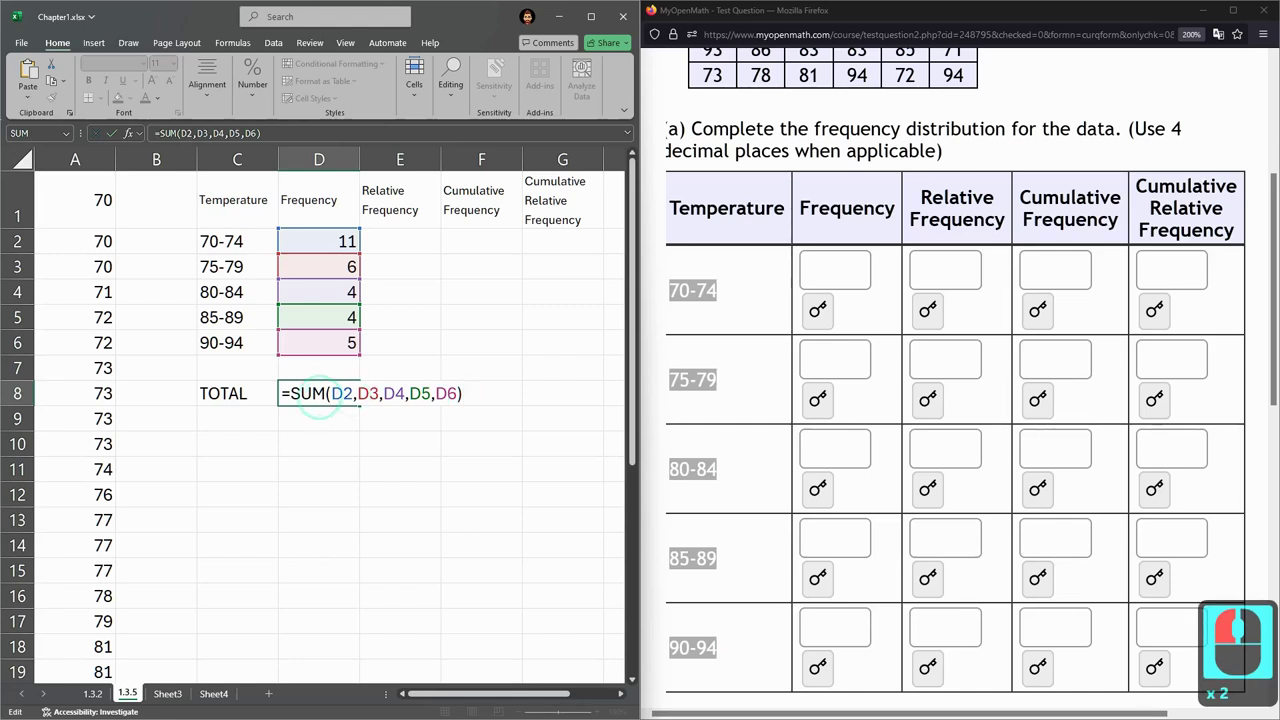
pyautogui.moveTo(290, 393); pyautogui.dragTo(328, 392)
pyautogui.click(480, 394)
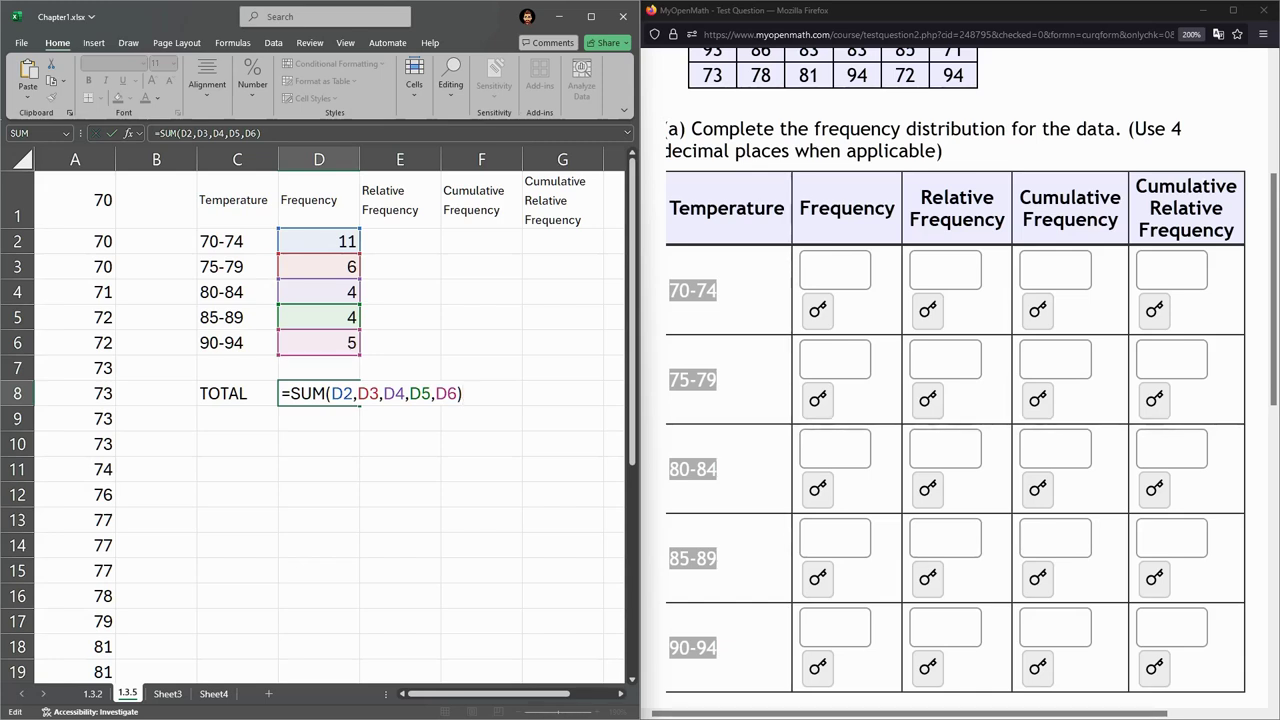
pyautogui.press('Return')
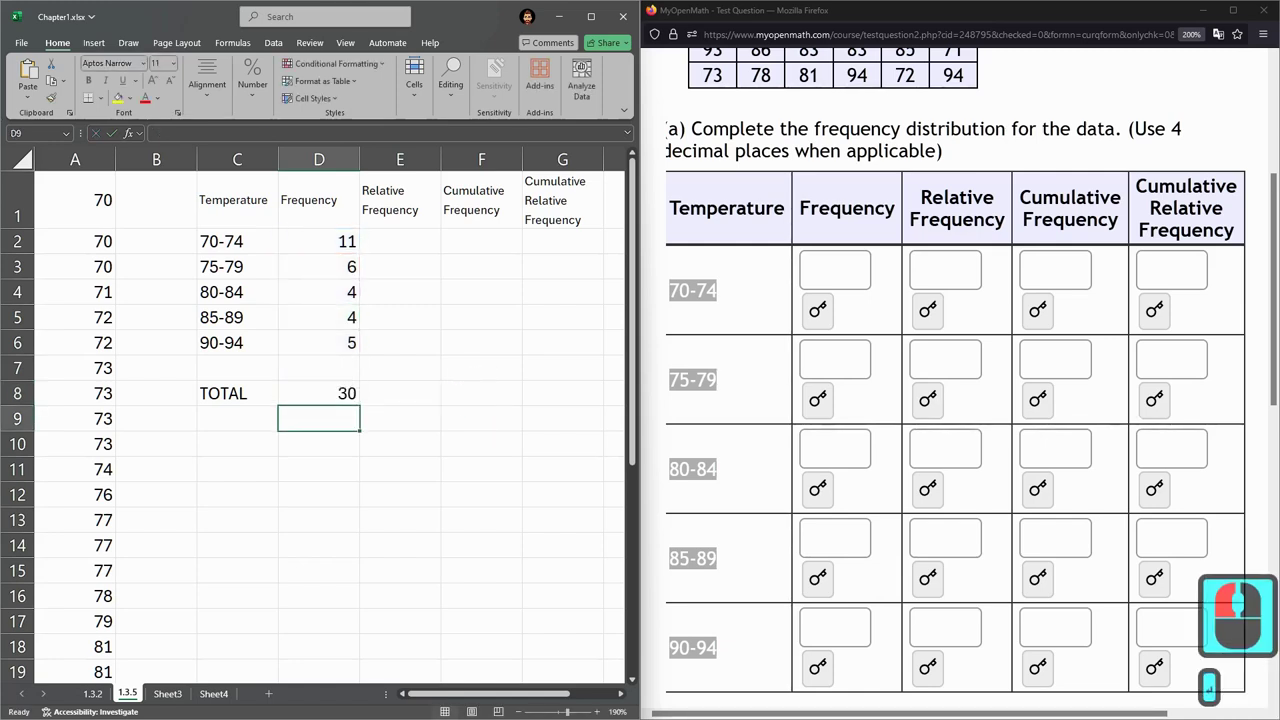
# Clear the arguments of the SUM formula in D8 and try picking D2 through D6 one after another without separators.
pyautogui.click(323, 392)
pyautogui.doubleClick(323, 393)
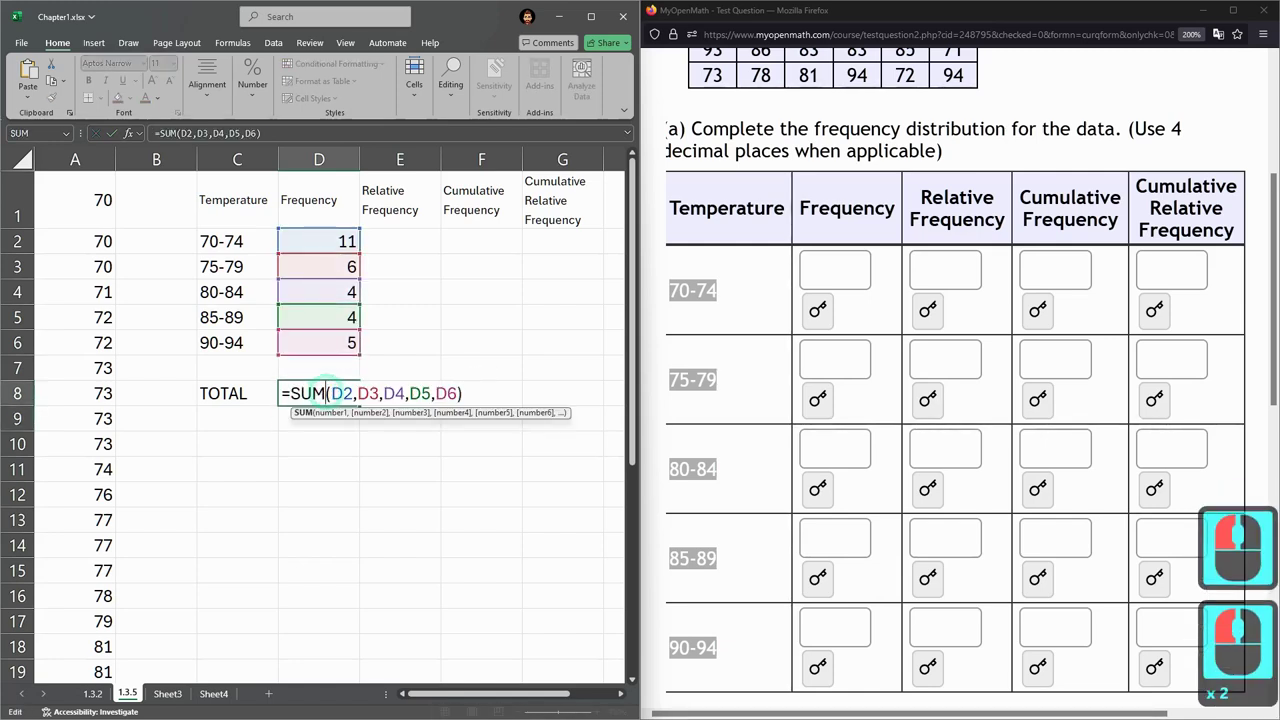
pyautogui.moveTo(330, 393); pyautogui.dragTo(457, 393)
pyautogui.press('BackSpace')
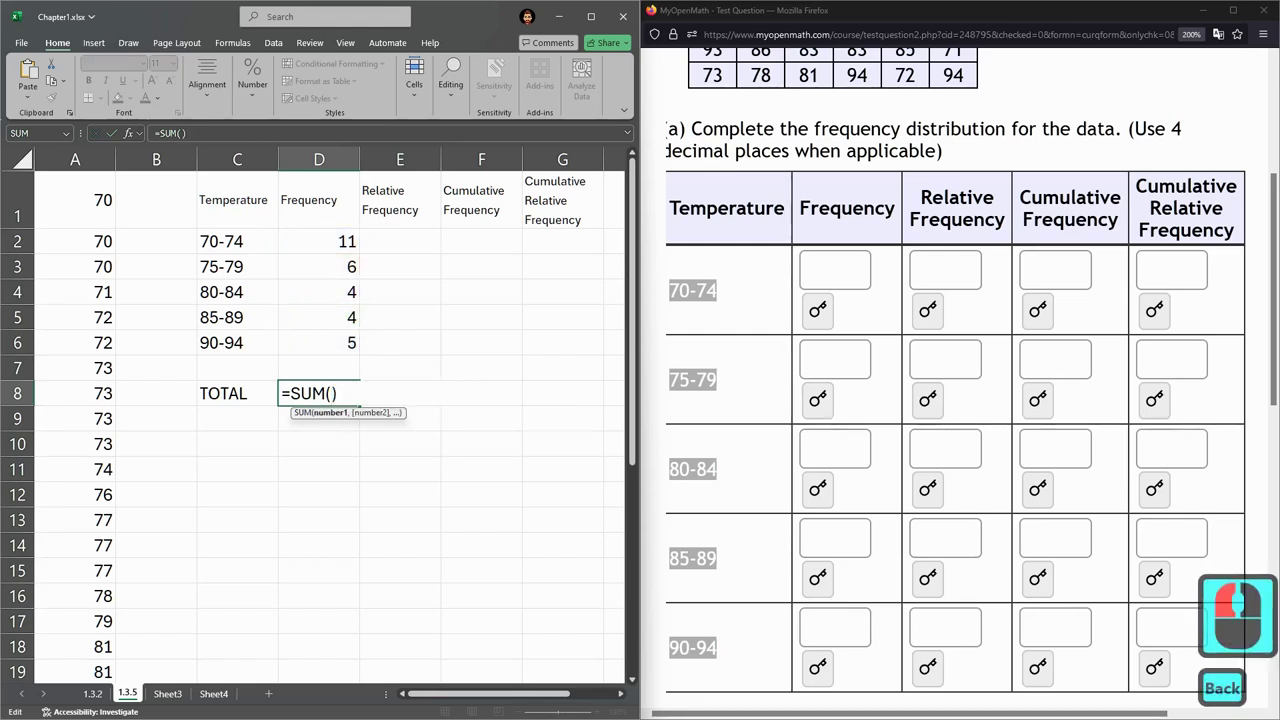
pyautogui.click(330, 242)
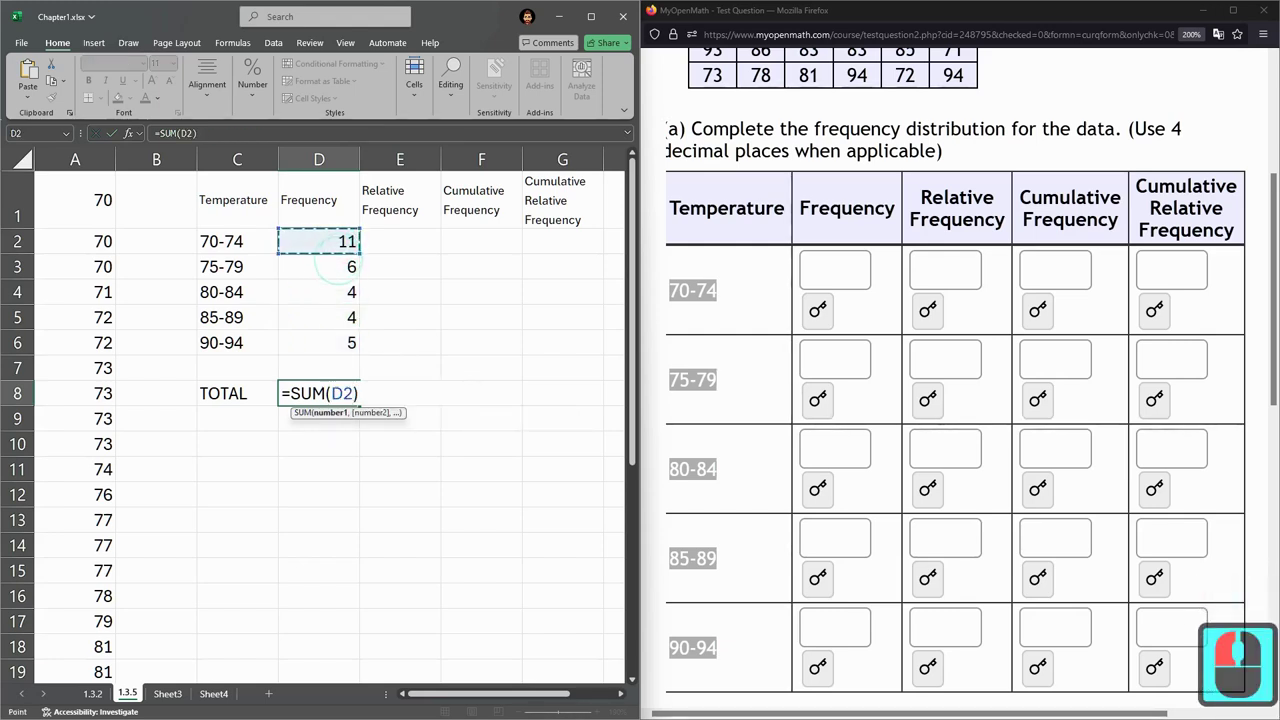
pyautogui.click(333, 268)
pyautogui.click(330, 292)
pyautogui.click(330, 317)
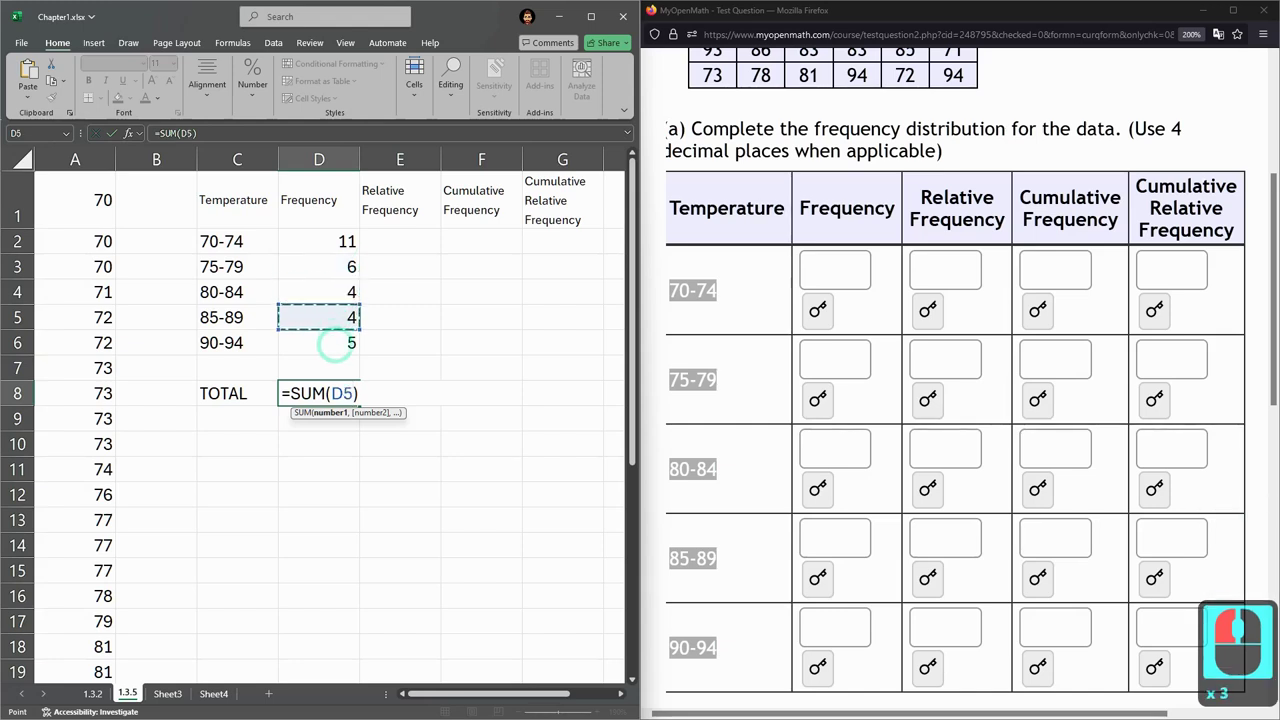
pyautogui.click(330, 342)
# Rebuild the arguments of the SUM in D8 as D2,D3,D4,D5,D6 by adding each frequency cell to a multiple selection.
pyautogui.click(325, 242)
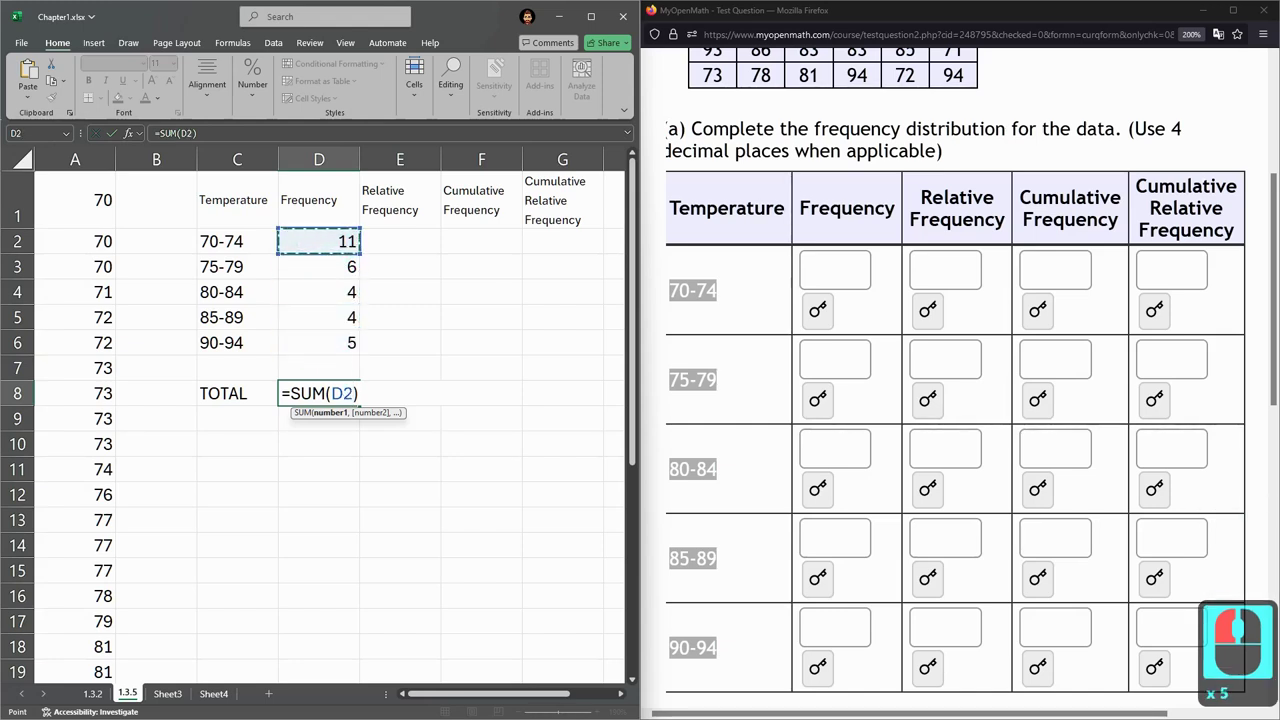
pyautogui.keyDown('ctrl'); pyautogui.click(322, 267); pyautogui.keyUp('ctrl')
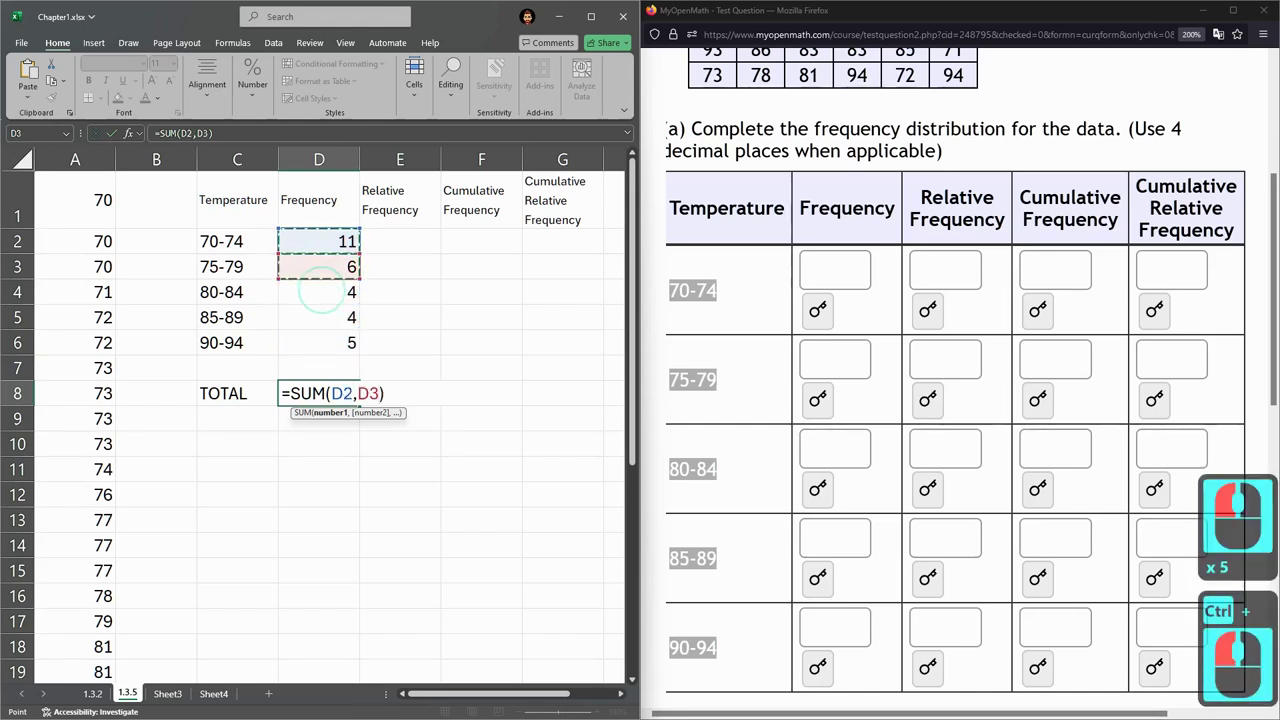
pyautogui.keyDown('ctrl'); pyautogui.click(322, 292); pyautogui.keyUp('ctrl')
pyautogui.keyDown('ctrl'); pyautogui.click(323, 317); pyautogui.keyUp('ctrl')
pyautogui.keyDown('ctrl'); pyautogui.click(322, 342); pyautogui.keyUp('ctrl')
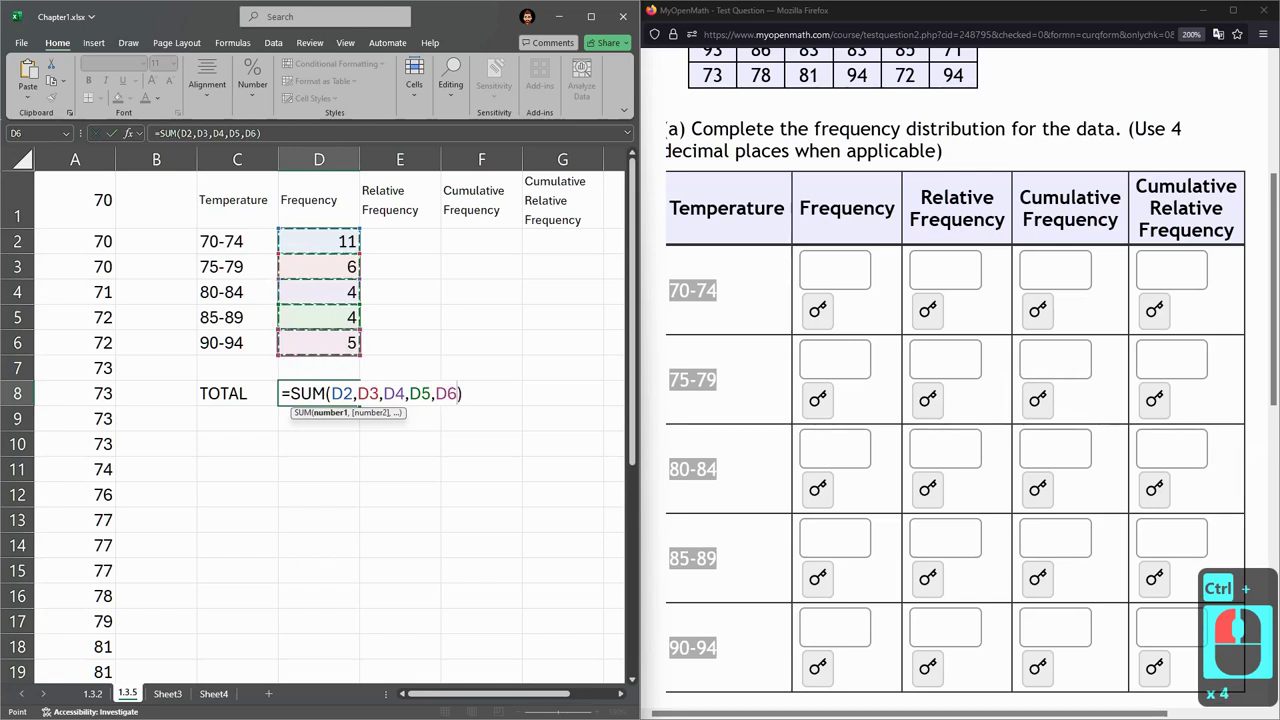
# Remove D3, D4, D5 and D6 from the formula in D8, leaving =SUM(D2).
pyautogui.press('BackSpace')
pyautogui.press('BackSpace')
pyautogui.press('BackSpace')
pyautogui.press('BackSpace')
pyautogui.press('BackSpace')
pyautogui.press('BackSpace')
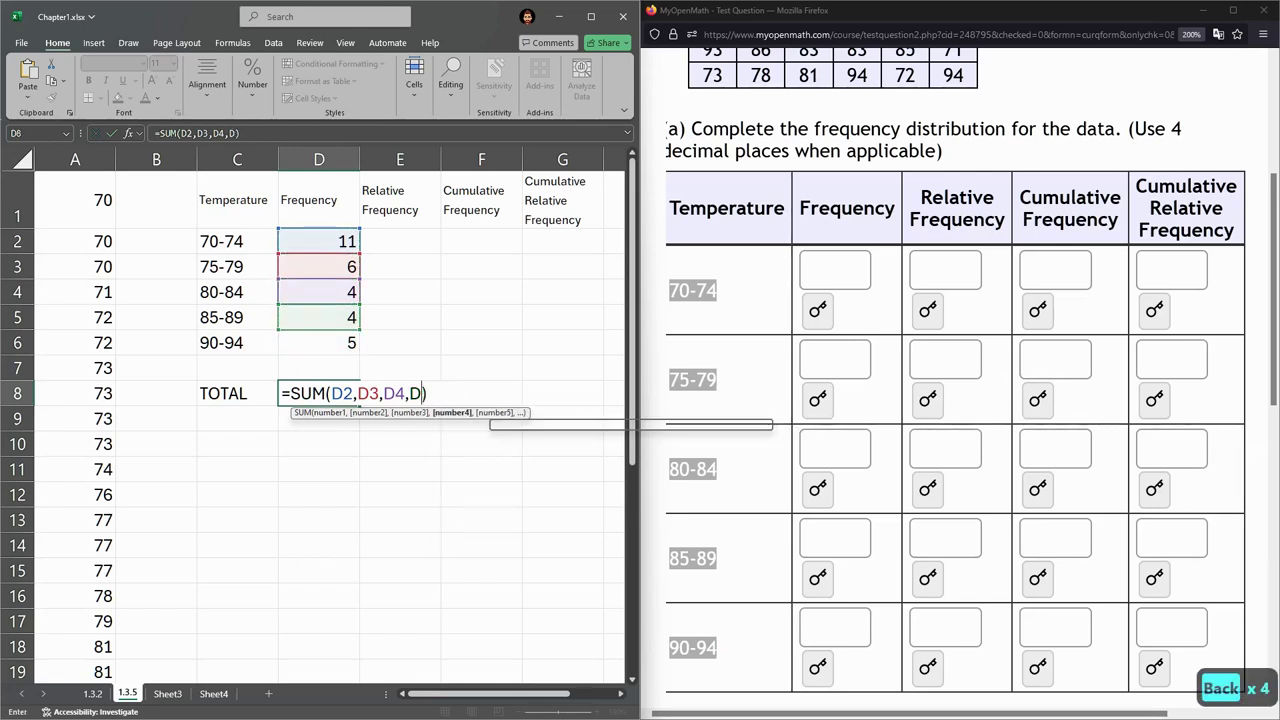
pyautogui.press('BackSpace')
pyautogui.press('BackSpace')
pyautogui.press('BackSpace')
pyautogui.press('BackSpace')
pyautogui.press('BackSpace')
pyautogui.press('BackSpace')
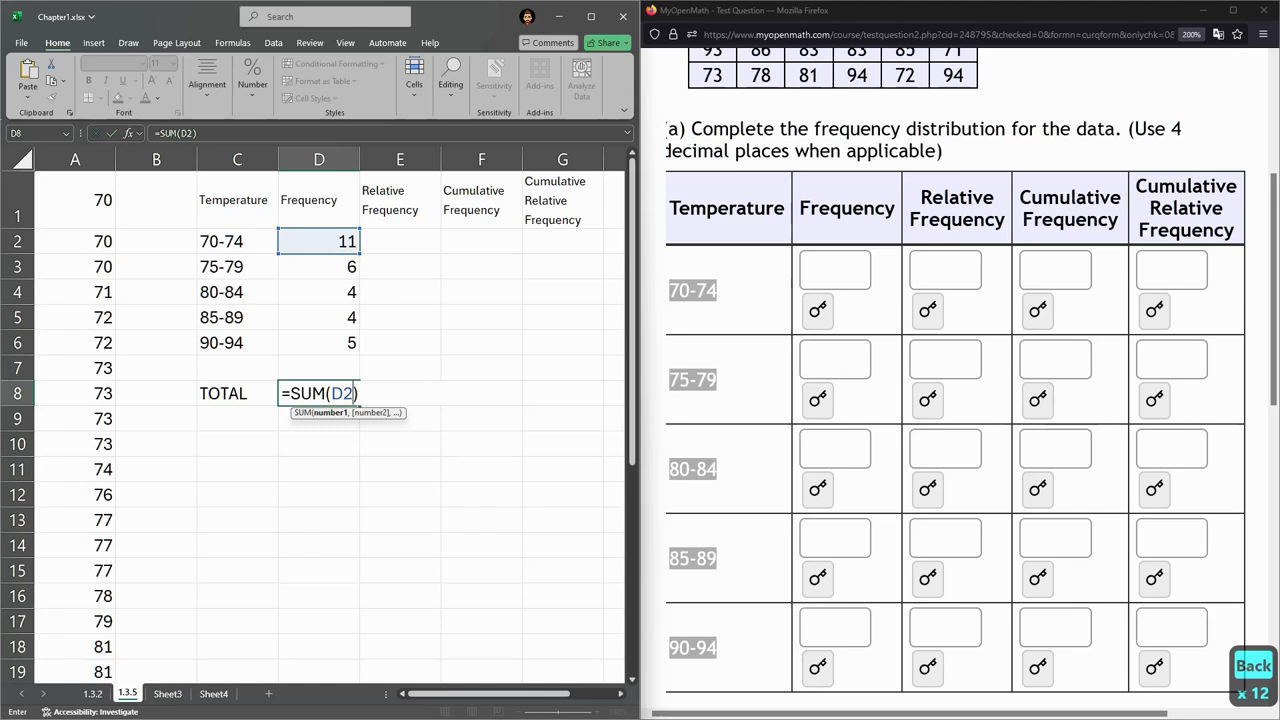
pyautogui.click(322, 241)
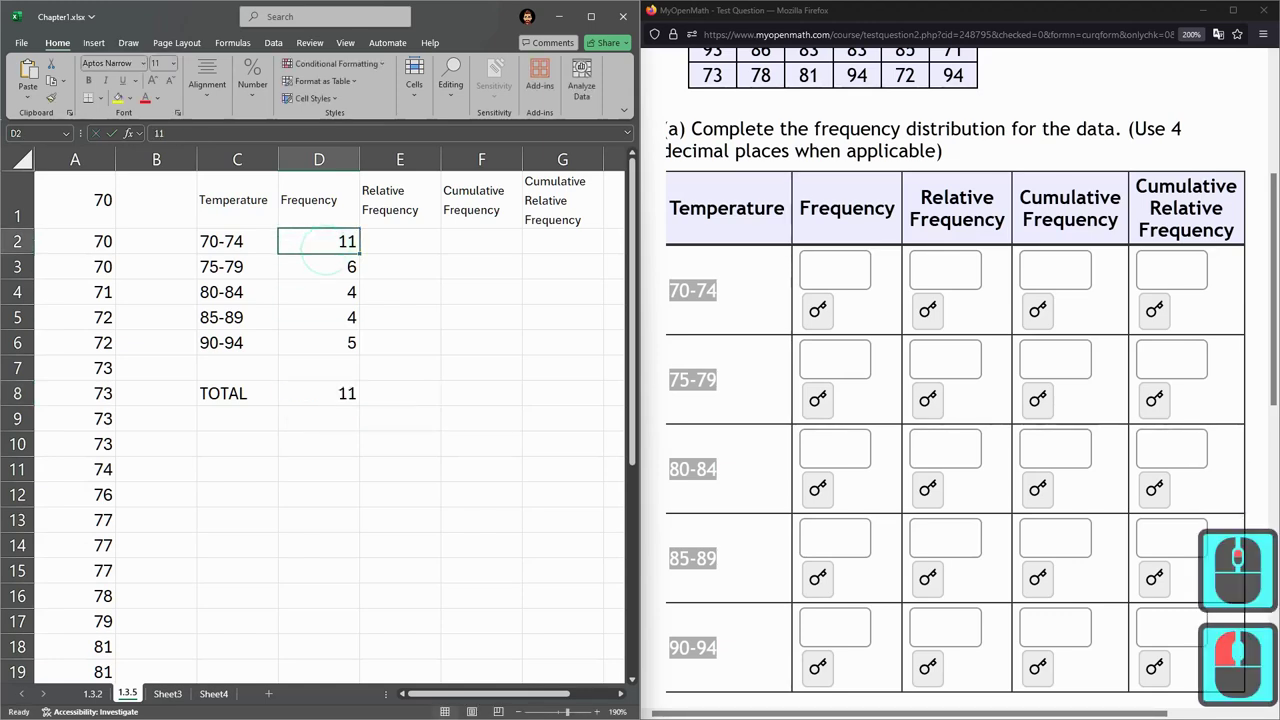
# Extend the total formula in D8 to the whole frequency range as =SUM(D2:D6).
pyautogui.click(320, 393)
pyautogui.doubleClick(320, 393)
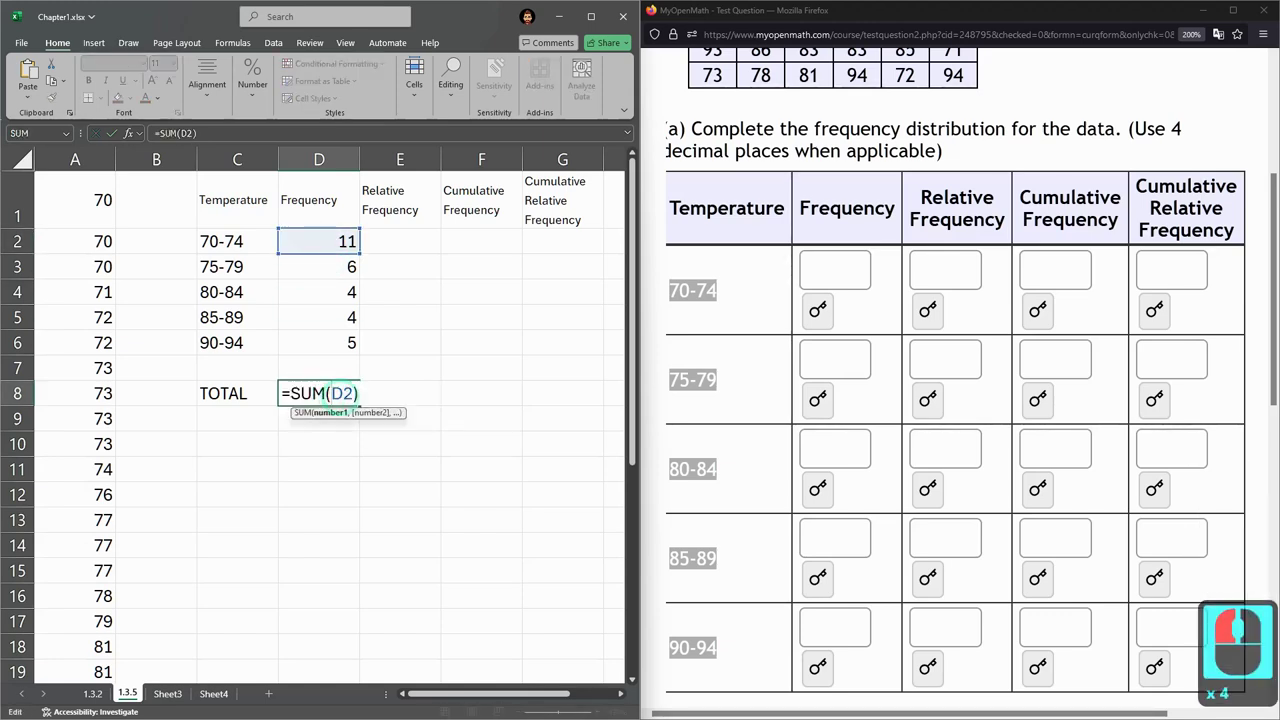
pyautogui.doubleClick(342, 393)
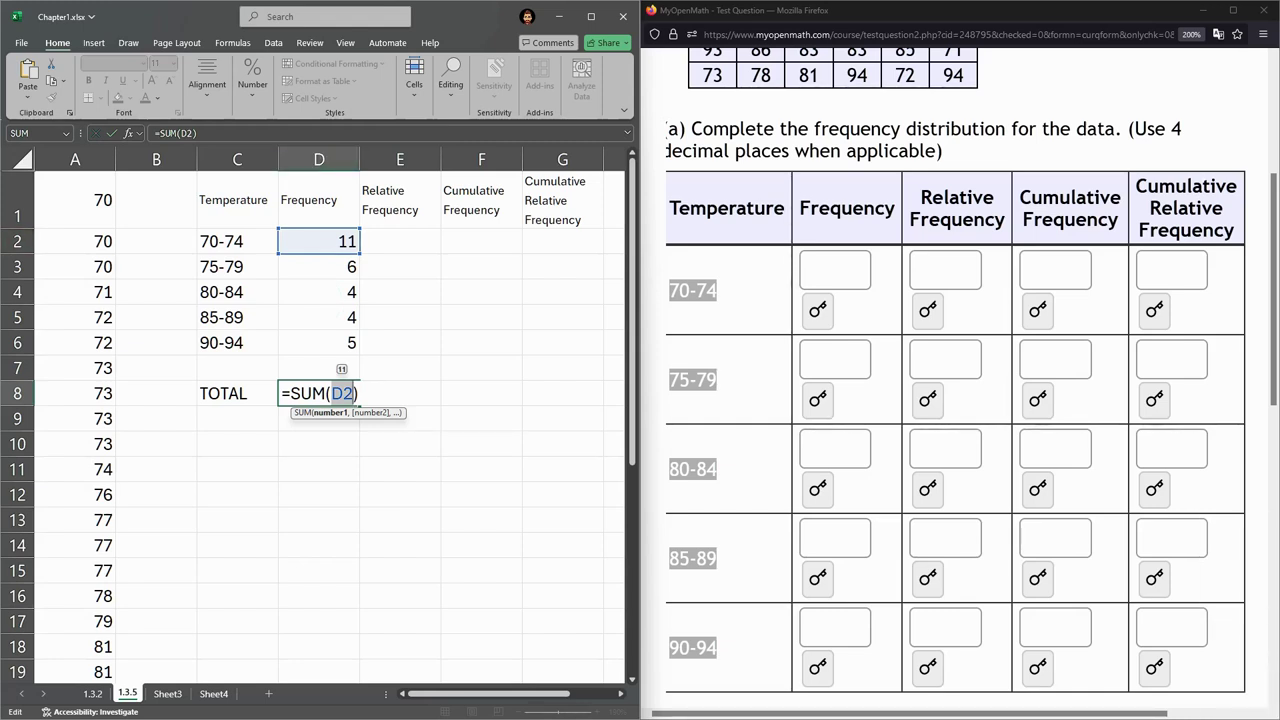
pyautogui.click(362, 394)
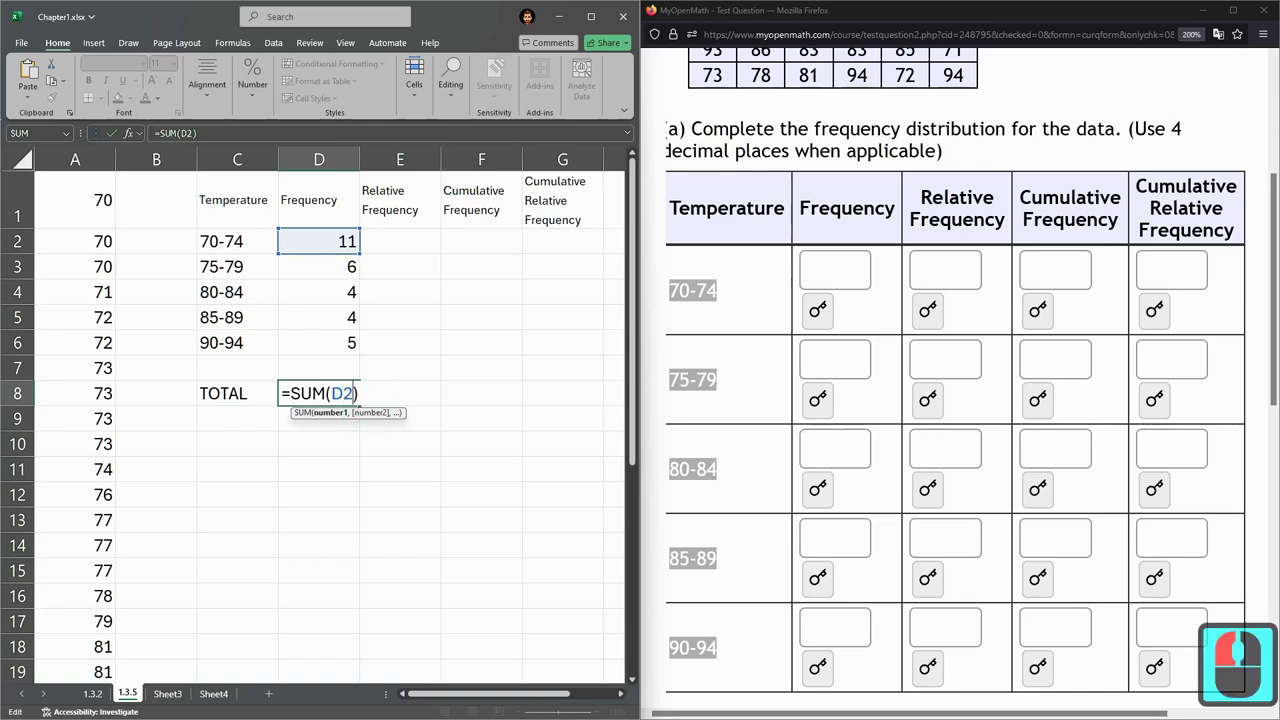
pyautogui.write(':')
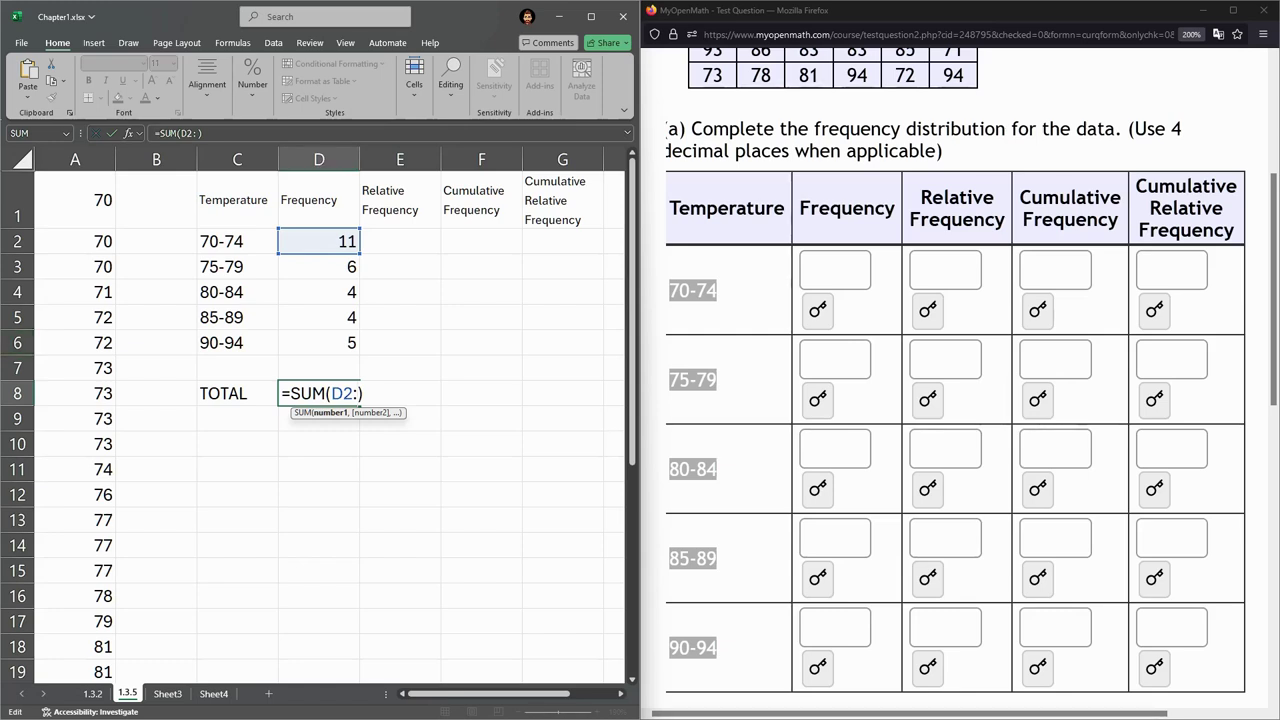
pyautogui.write('D')
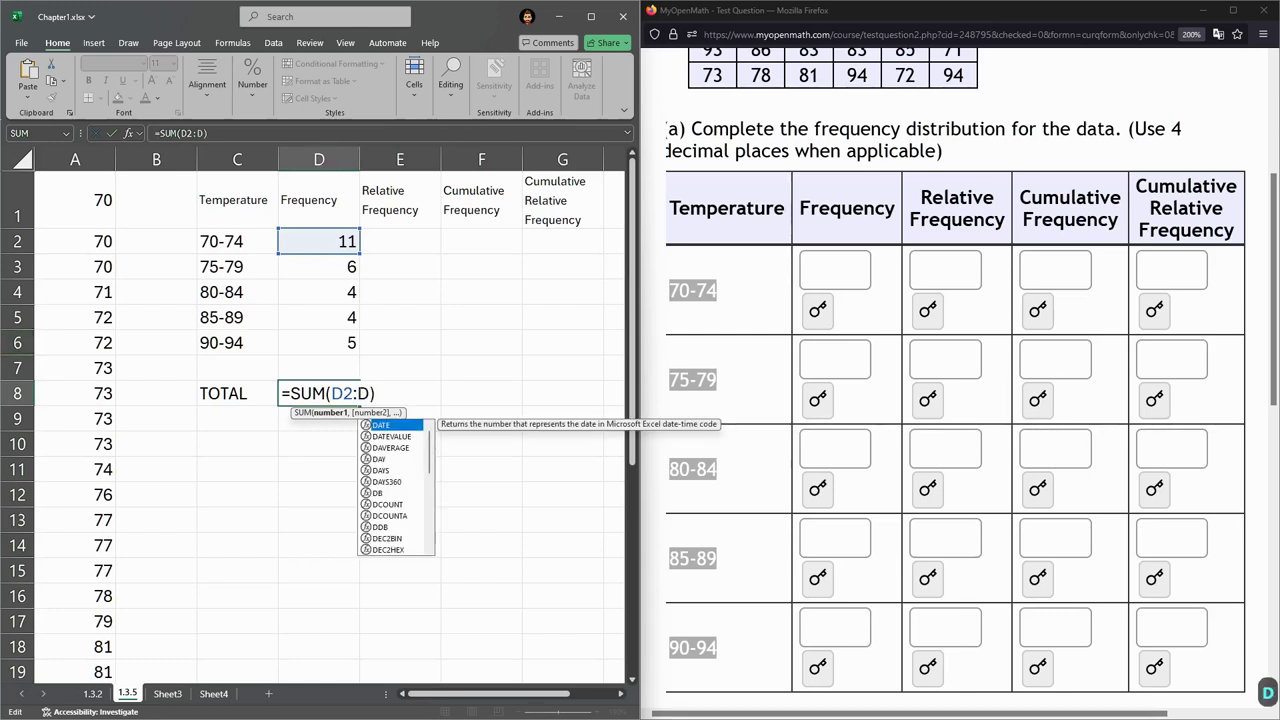
pyautogui.write('6')
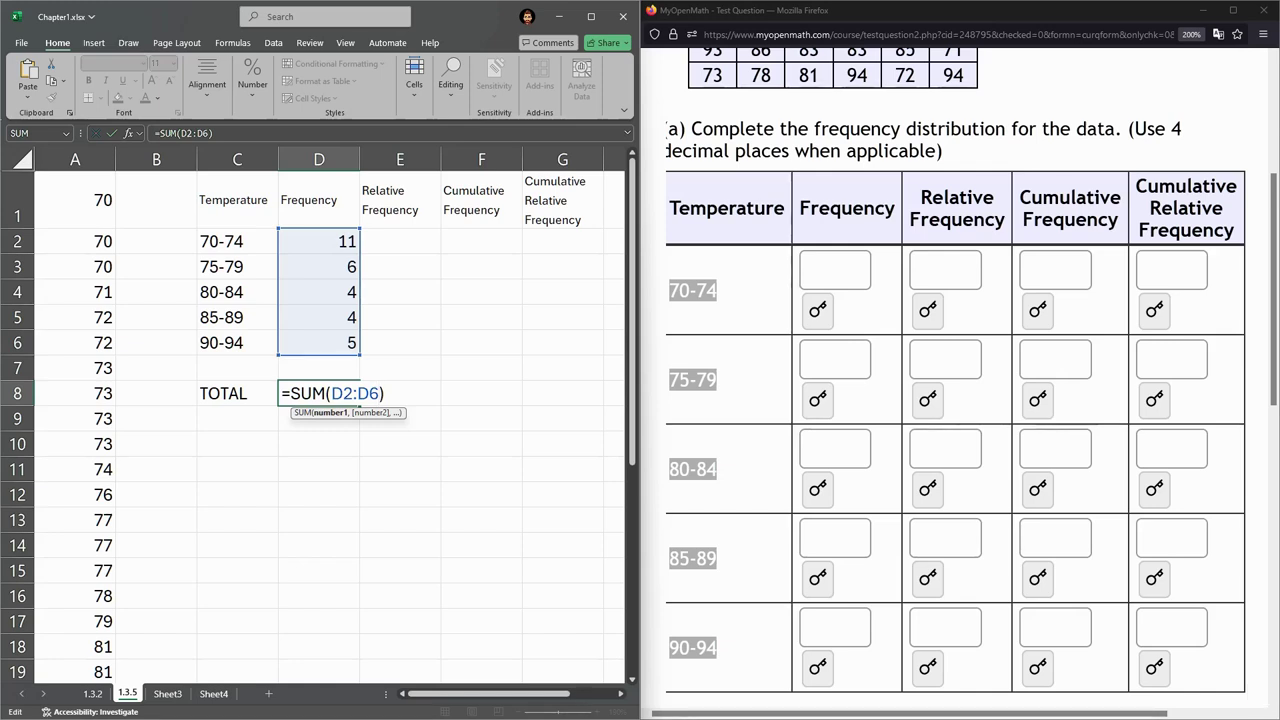
pyautogui.press('Return')
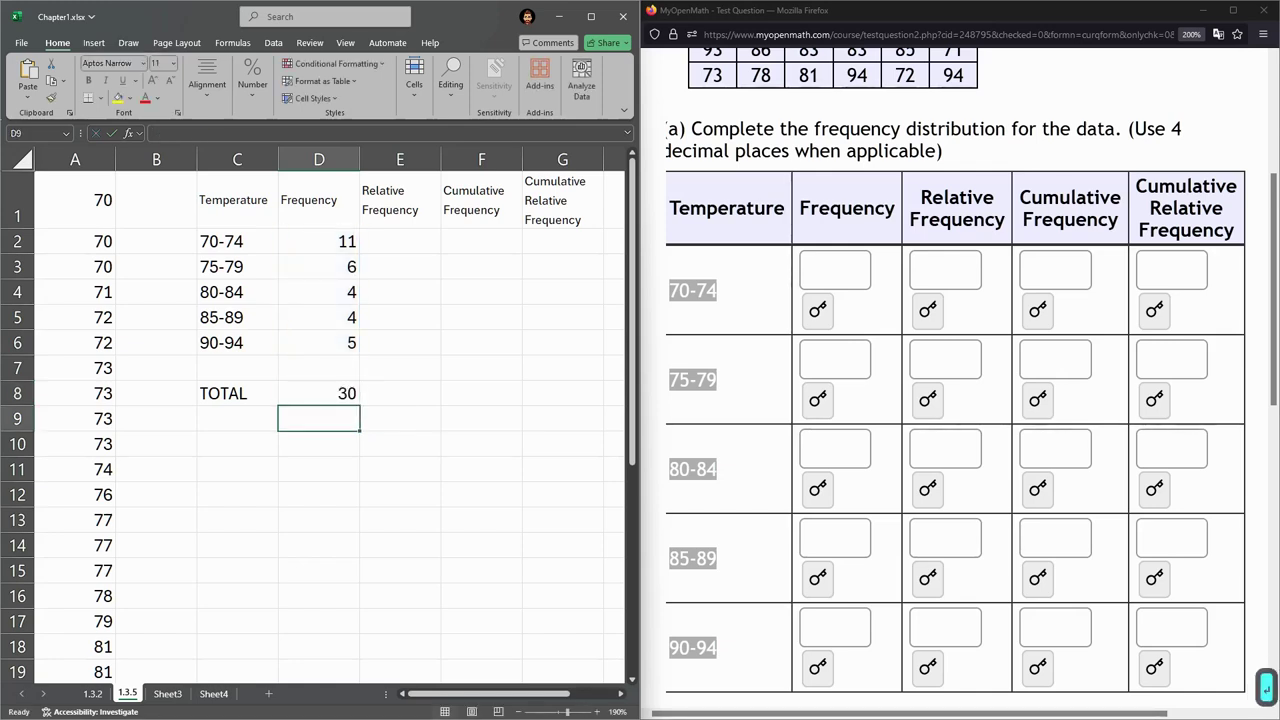
# Review the range reference in the D8 total formula against the frequency cells D2:D6 without changing it.
pyautogui.click(337, 394)
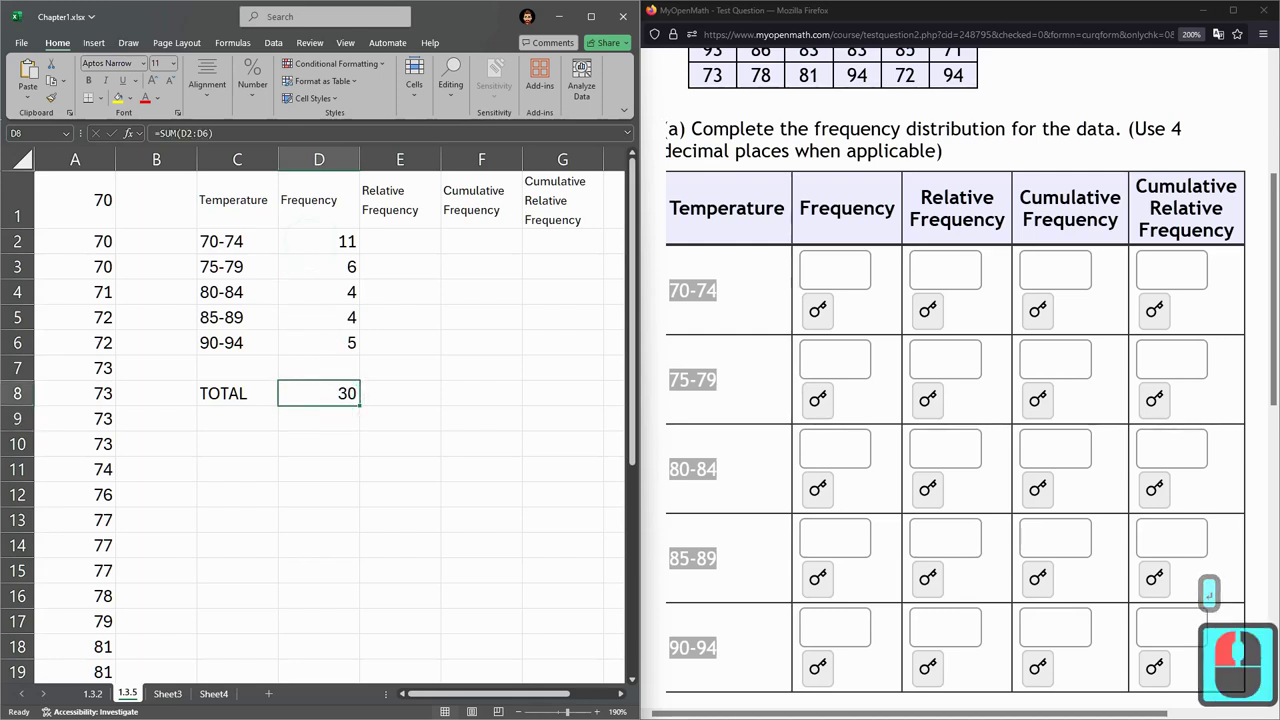
pyautogui.moveTo(320, 241); pyautogui.dragTo(300, 342)
pyautogui.click(325, 396)
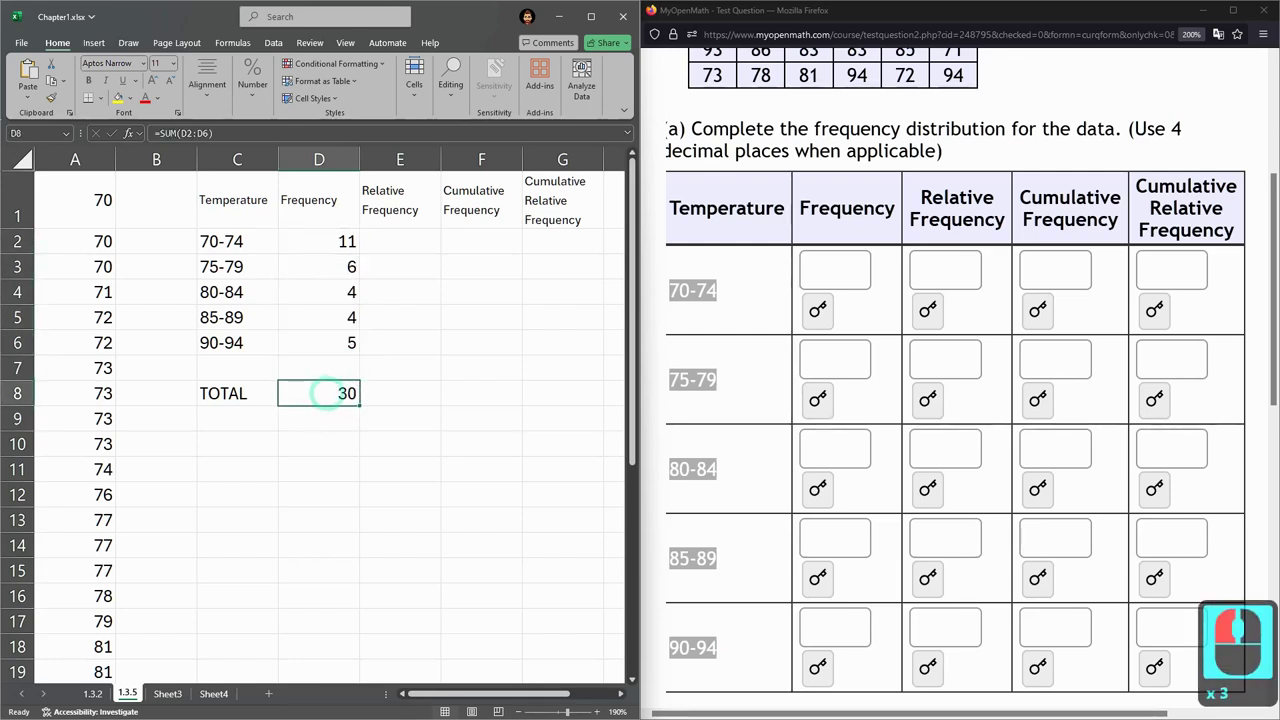
pyautogui.doubleClick(345, 393)
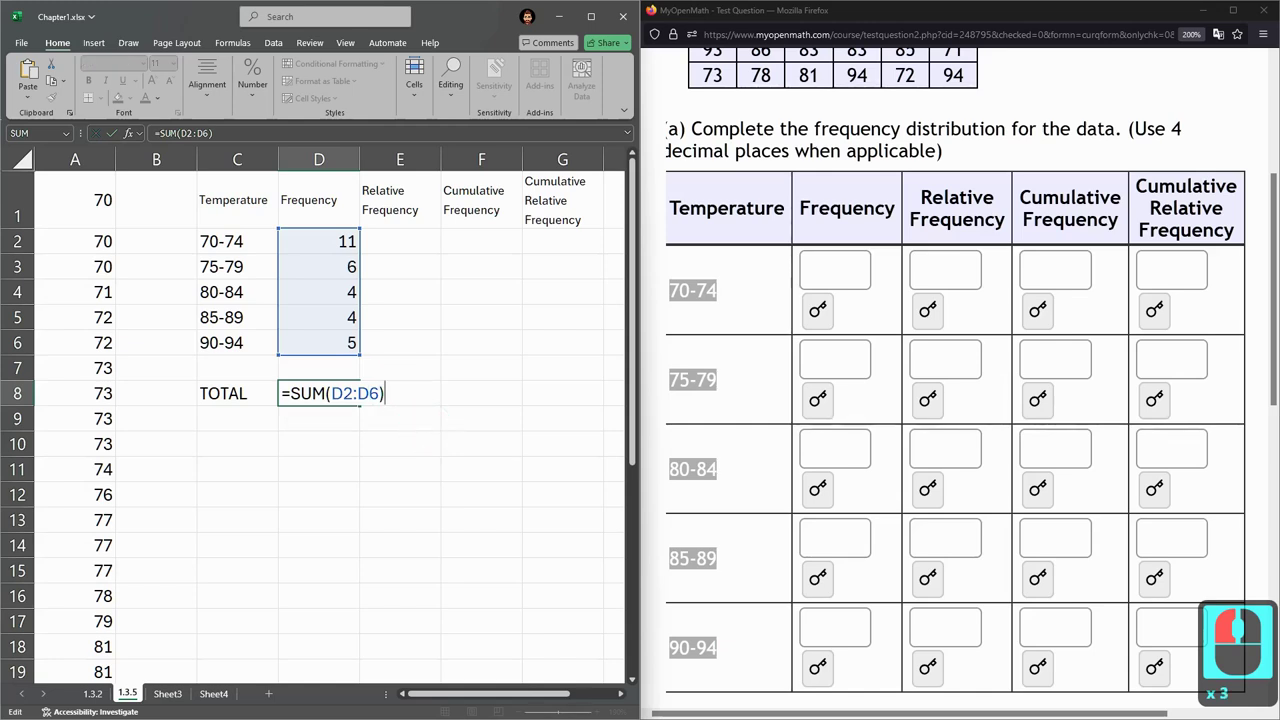
pyautogui.press('Return')
pyautogui.click(323, 392)
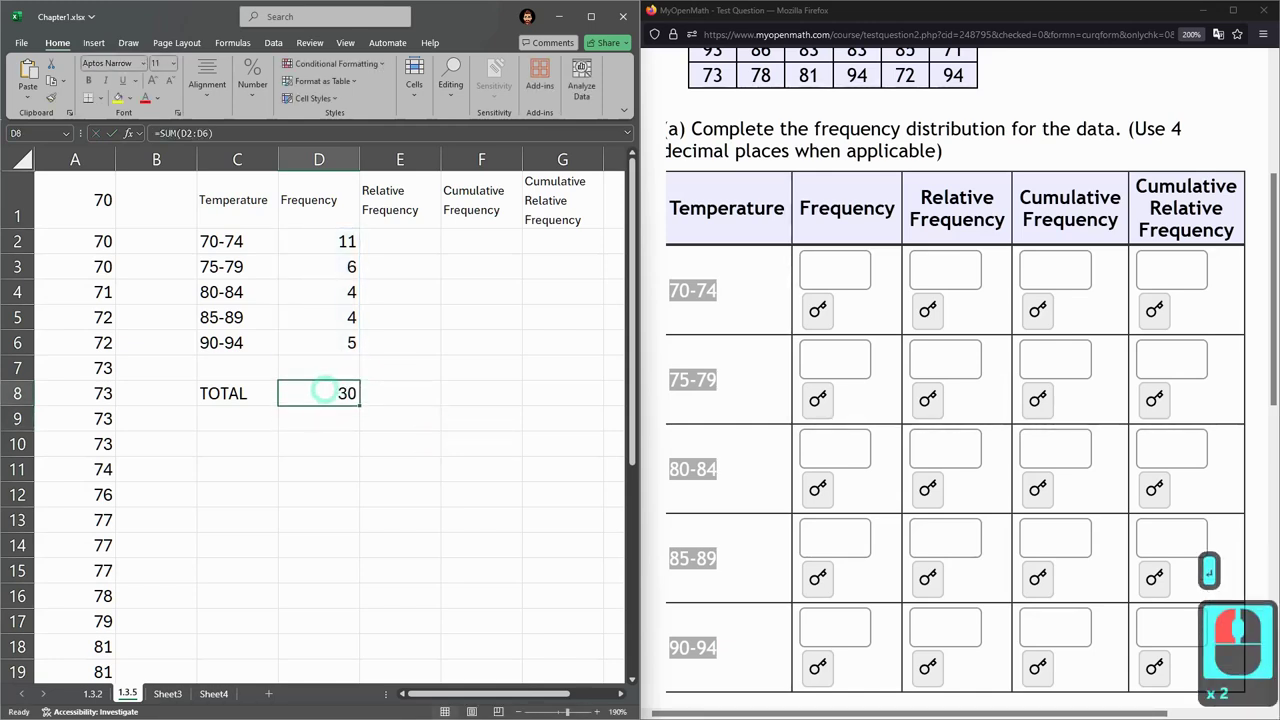
pyautogui.doubleClick(323, 393)
pyautogui.moveTo(330, 393); pyautogui.dragTo(380, 393)
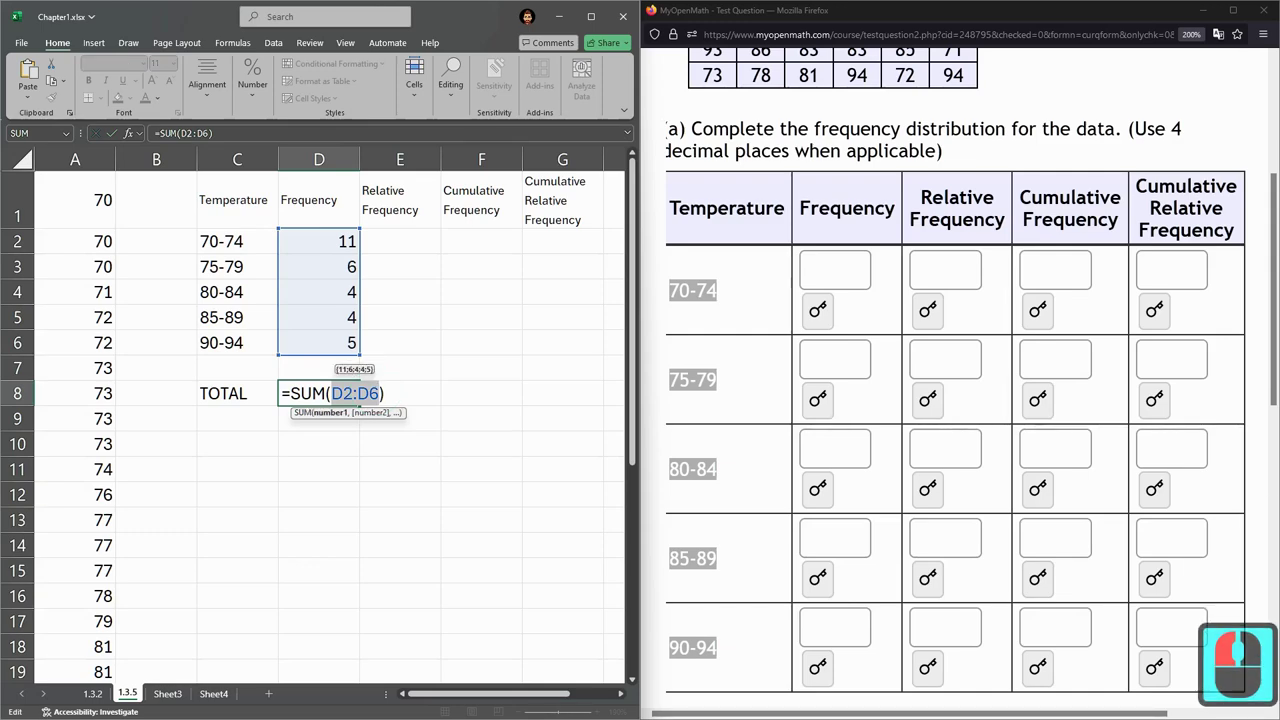
pyautogui.press('Escape')
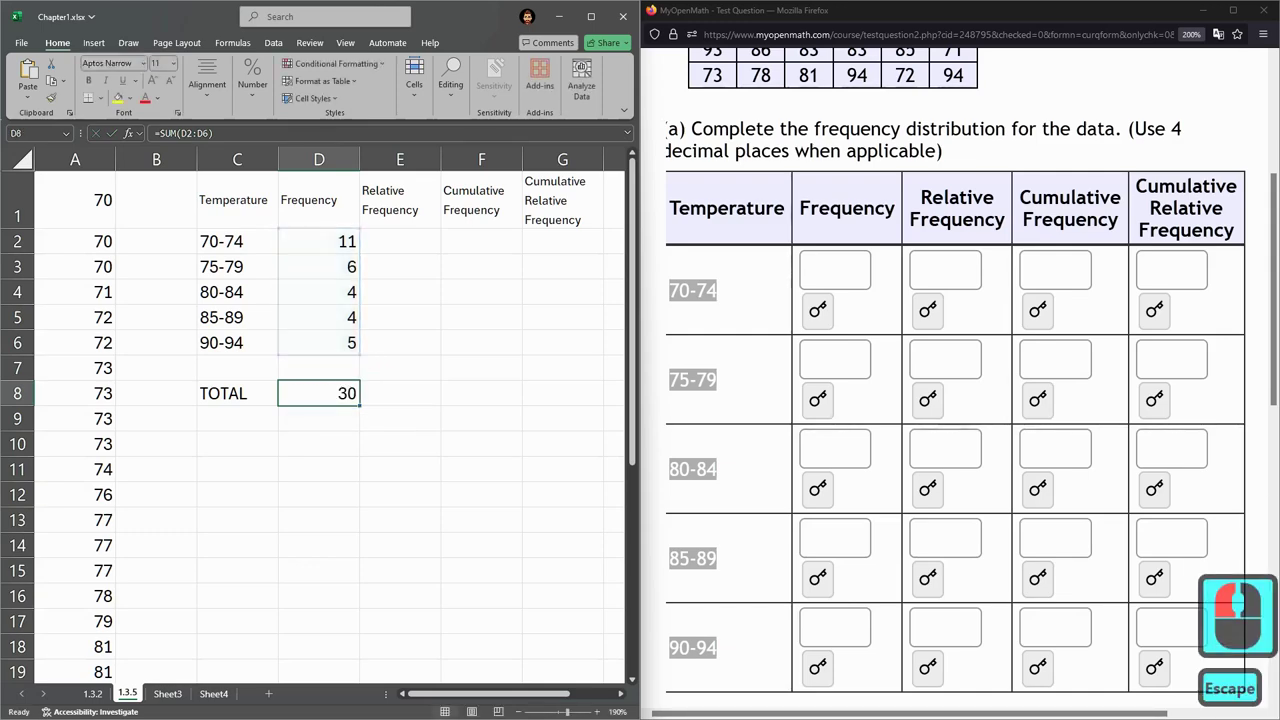
# Replace the range in the D8 total formula by removing it and reselecting D2:D6 in one sweep.
pyautogui.scroll(2, 380, 425)
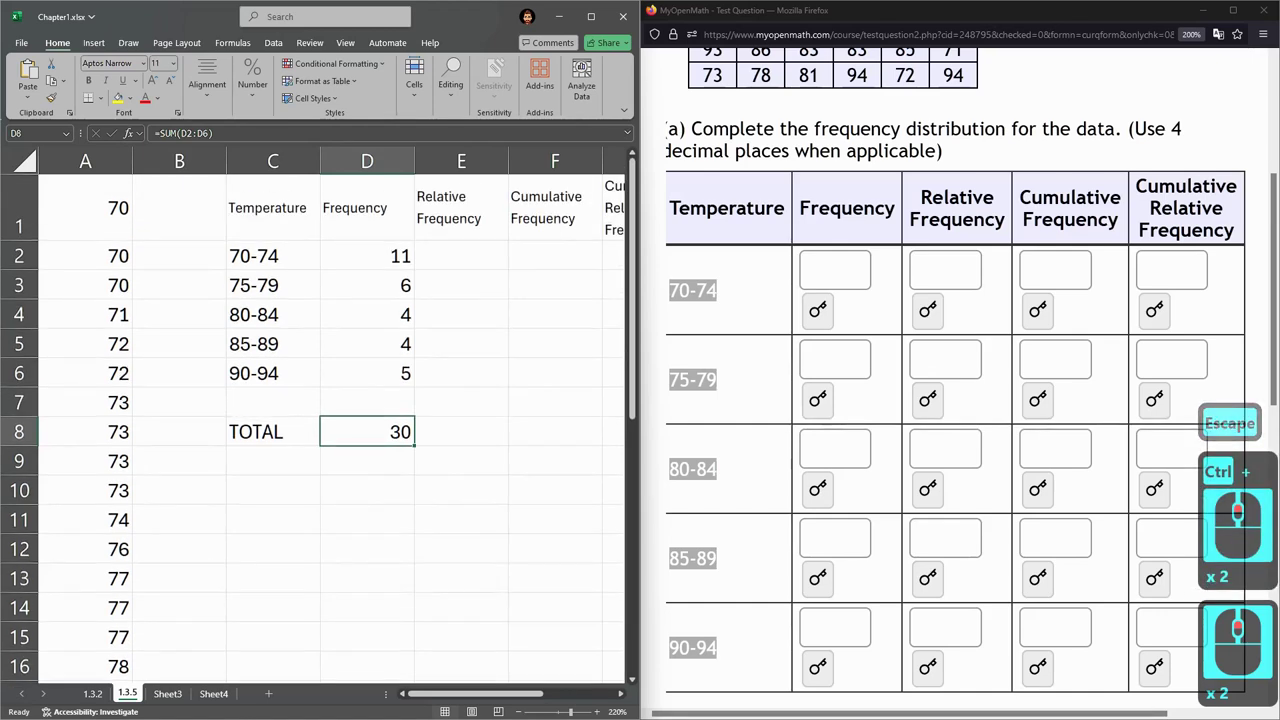
pyautogui.doubleClick(383, 431)
pyautogui.press('Escape')
pyautogui.doubleClick(383, 431)
pyautogui.moveTo(381, 431); pyautogui.dragTo(435, 431)
pyautogui.press('BackSpace')
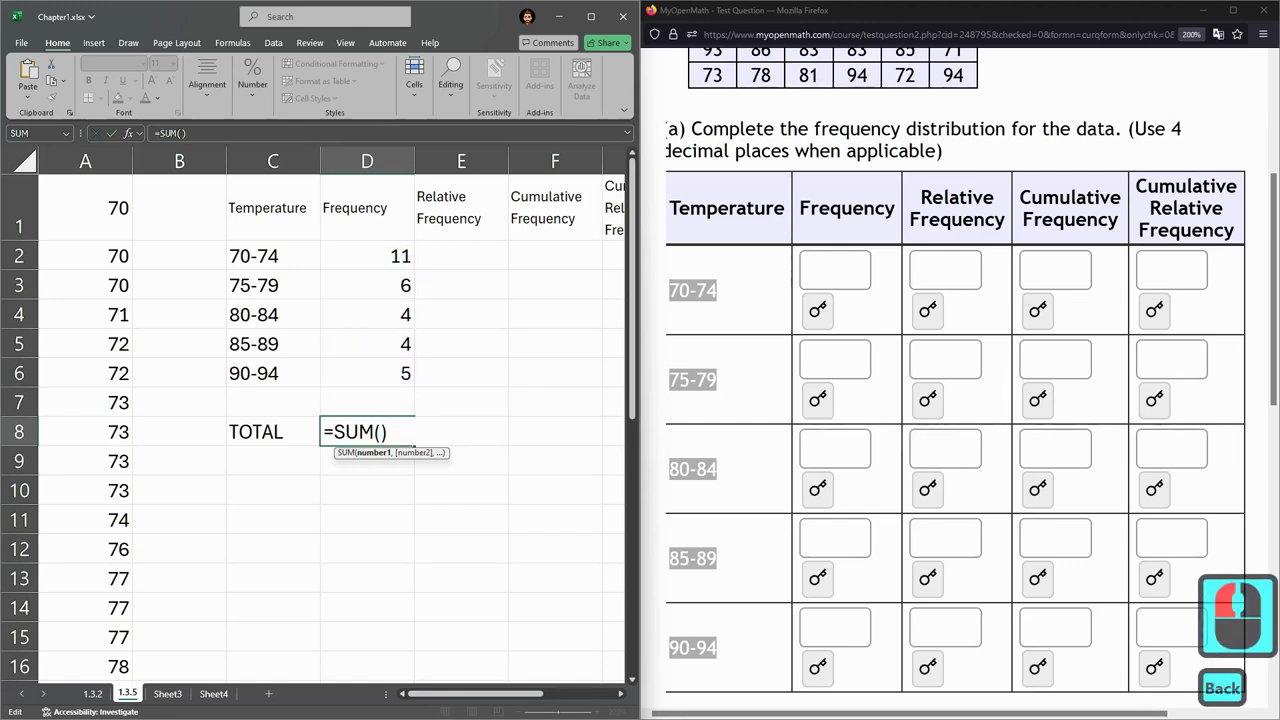
pyautogui.moveTo(395, 256); pyautogui.dragTo(410, 380)
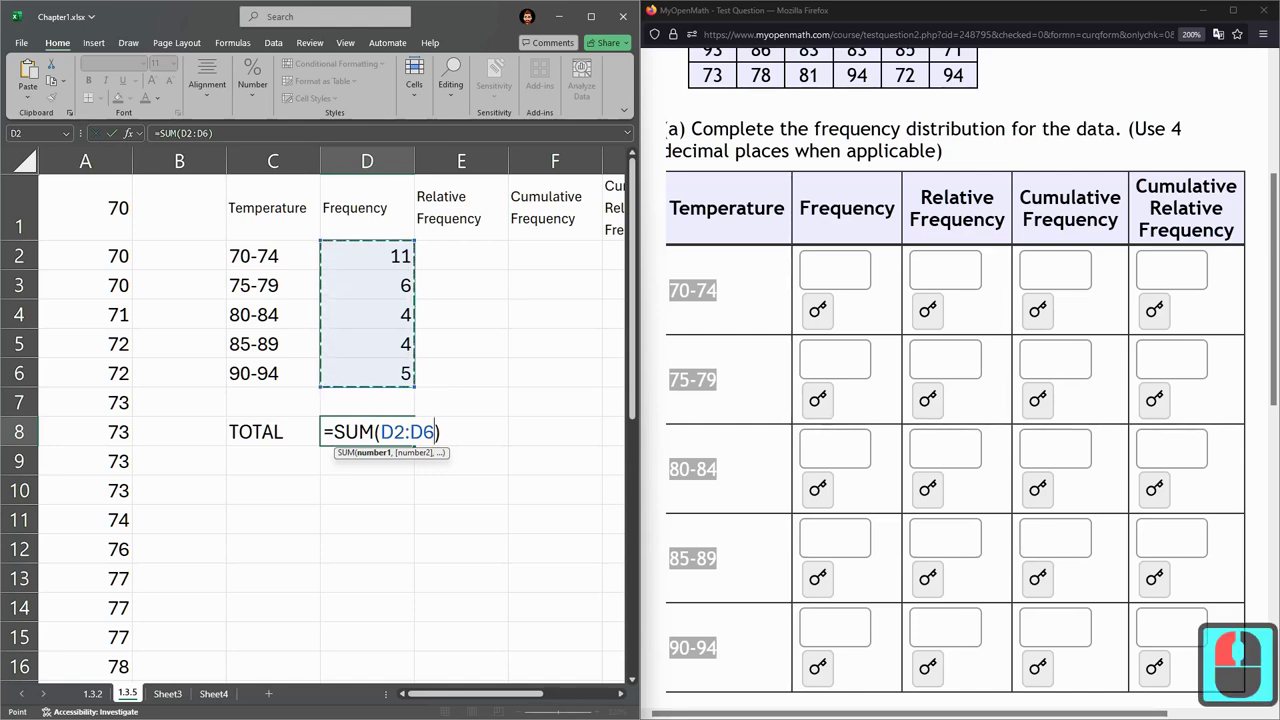
pyautogui.write(')')
pyautogui.press('Return')
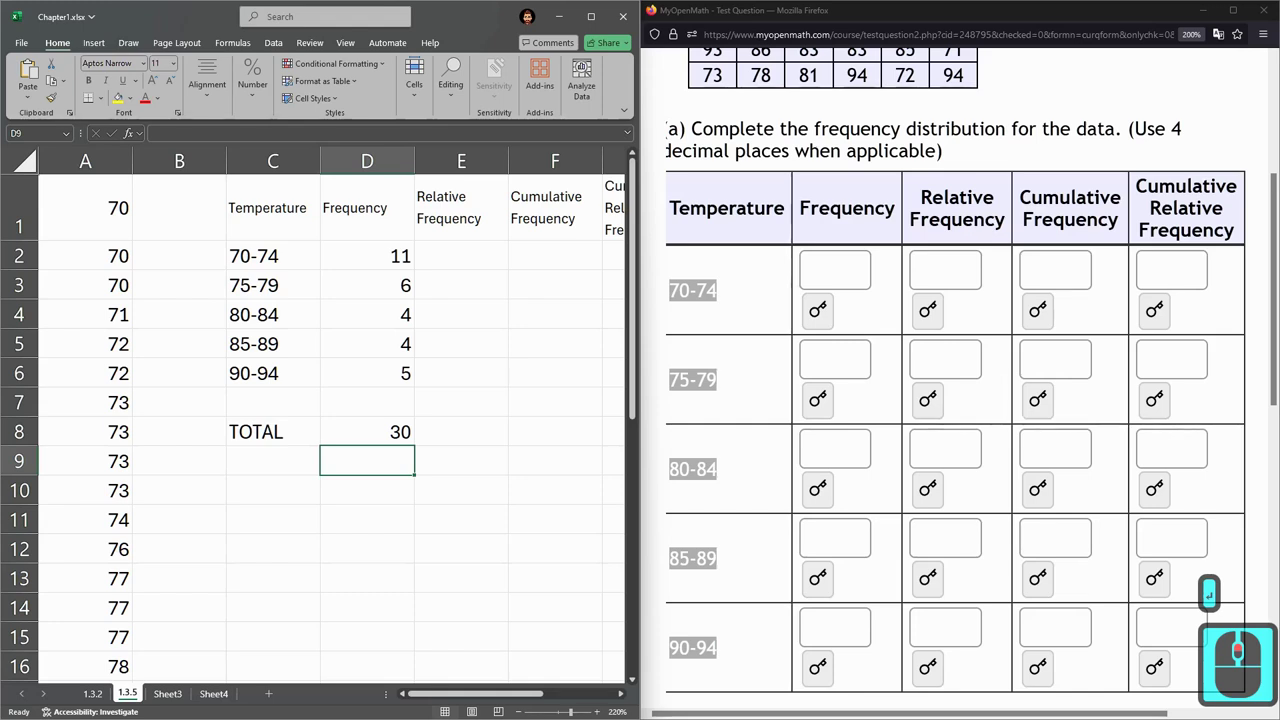
# Clear the argument of the SUM in D8 and define it again as D2:D6 from the first and last frequency cells.
pyautogui.doubleClick(400, 432)
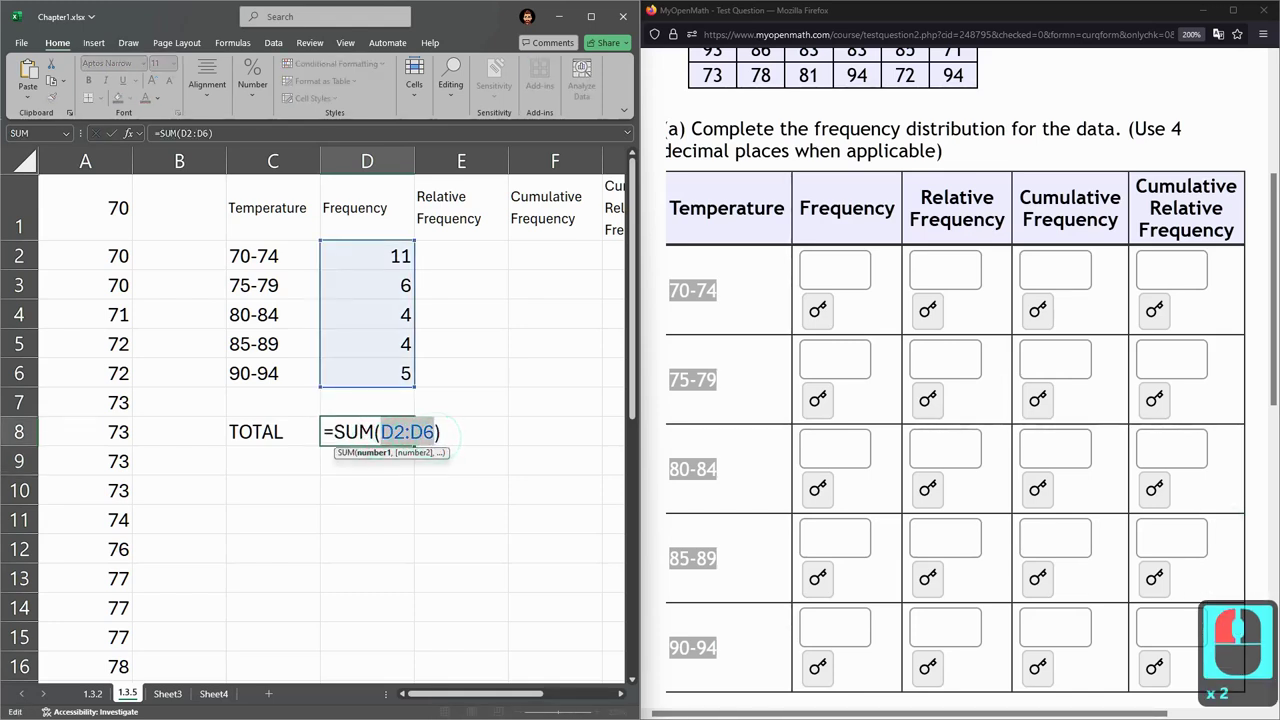
pyautogui.press('BackSpace')
pyautogui.click(385, 256)
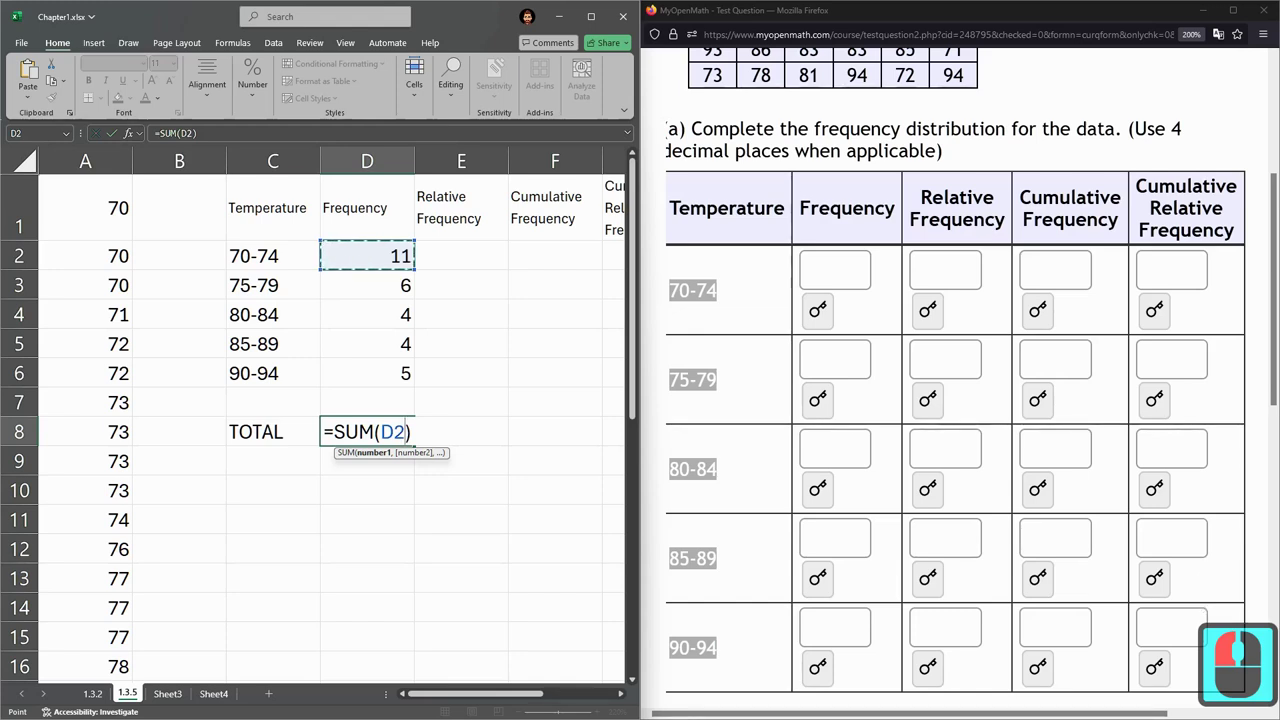
pyautogui.keyDown('shift'); pyautogui.click(370, 372); pyautogui.keyUp('shift')
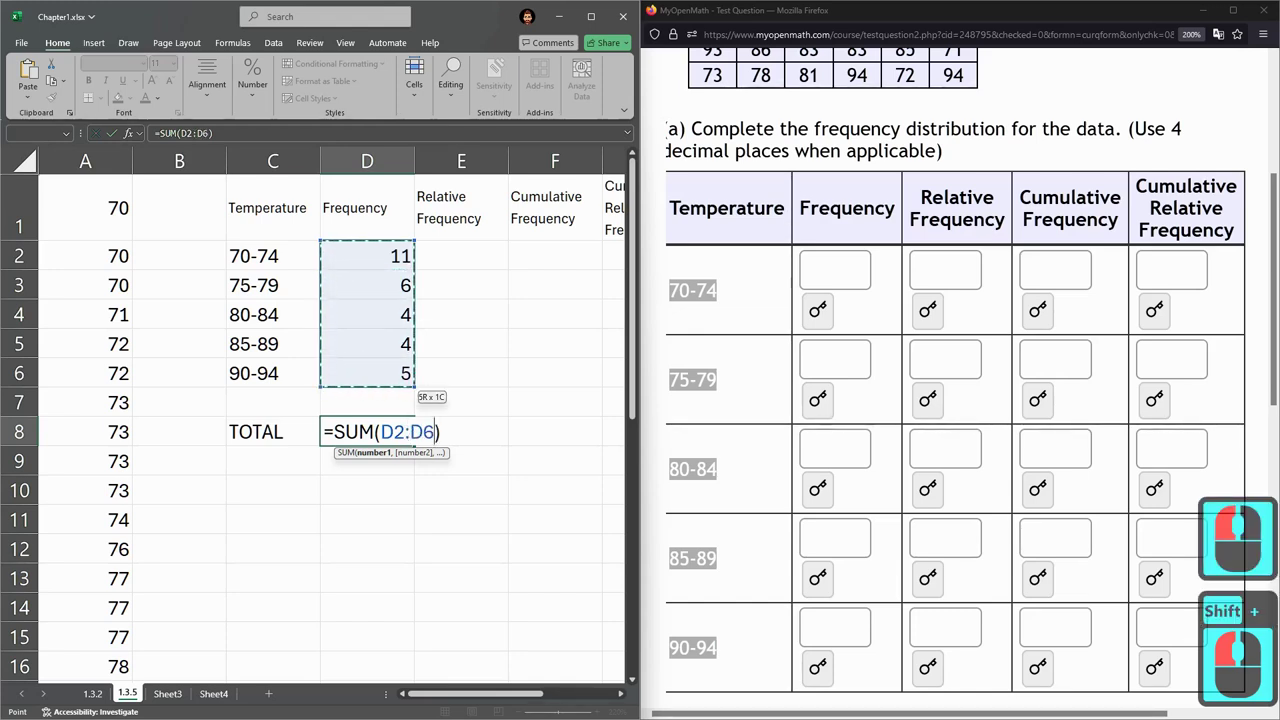
pyautogui.press('Return')
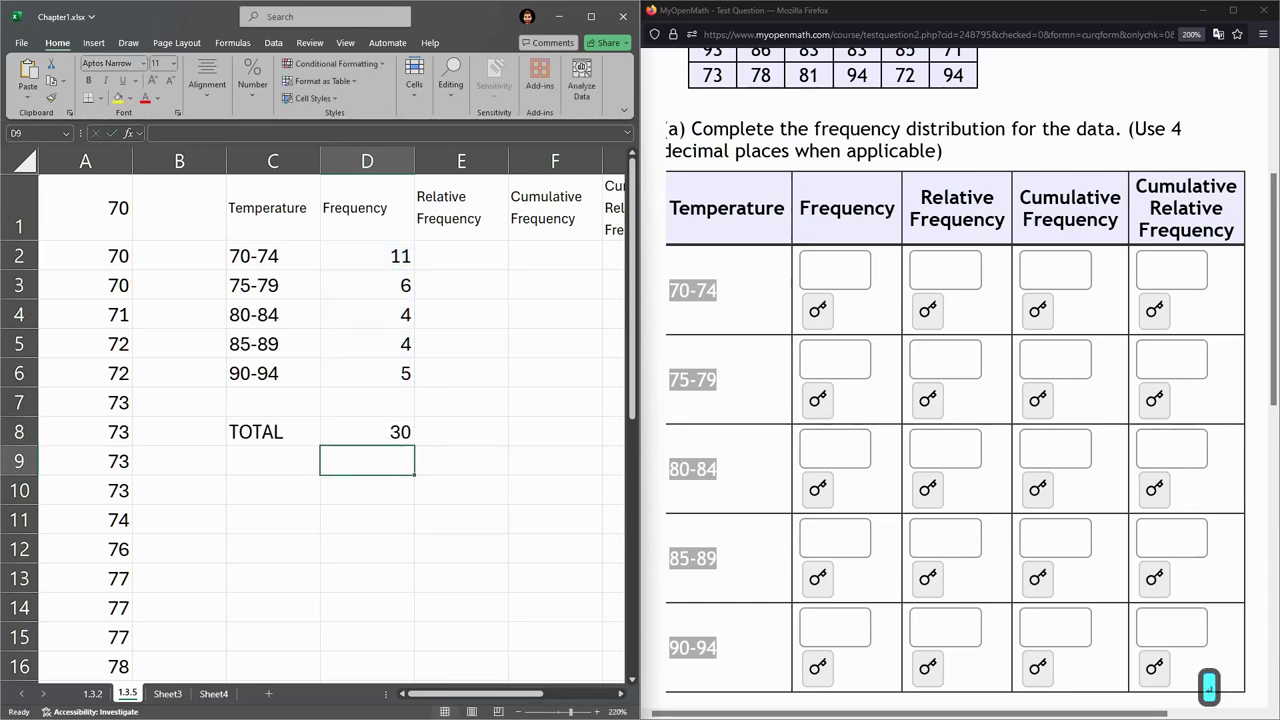
# Compare the count of the temperature values in column A with the sum of the frequencies in D2:D6.
pyautogui.click(358, 422)
pyautogui.click(102, 216)
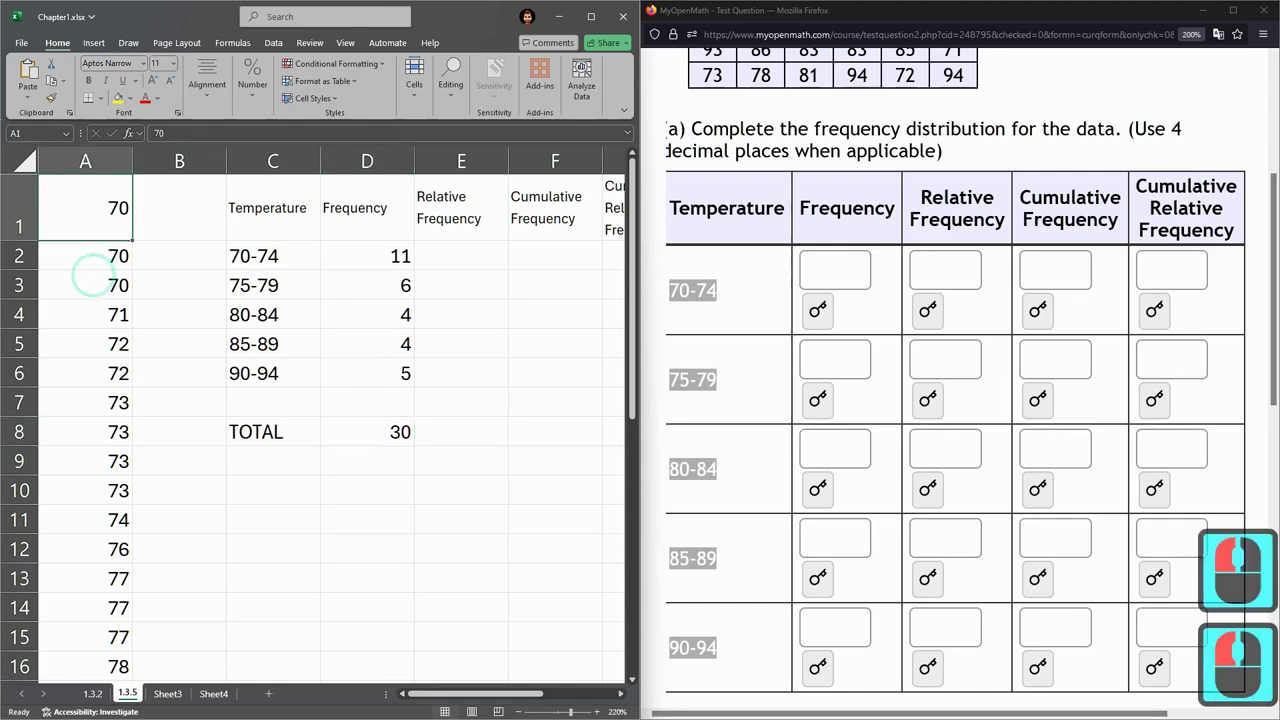
pyautogui.scroll(-6, 92, 279)
pyautogui.keyDown('shift'); pyautogui.click(100, 549); pyautogui.keyUp('shift')
pyautogui.click(362, 711)
pyautogui.click(369, 702)
pyautogui.scroll(9, 300, 400)
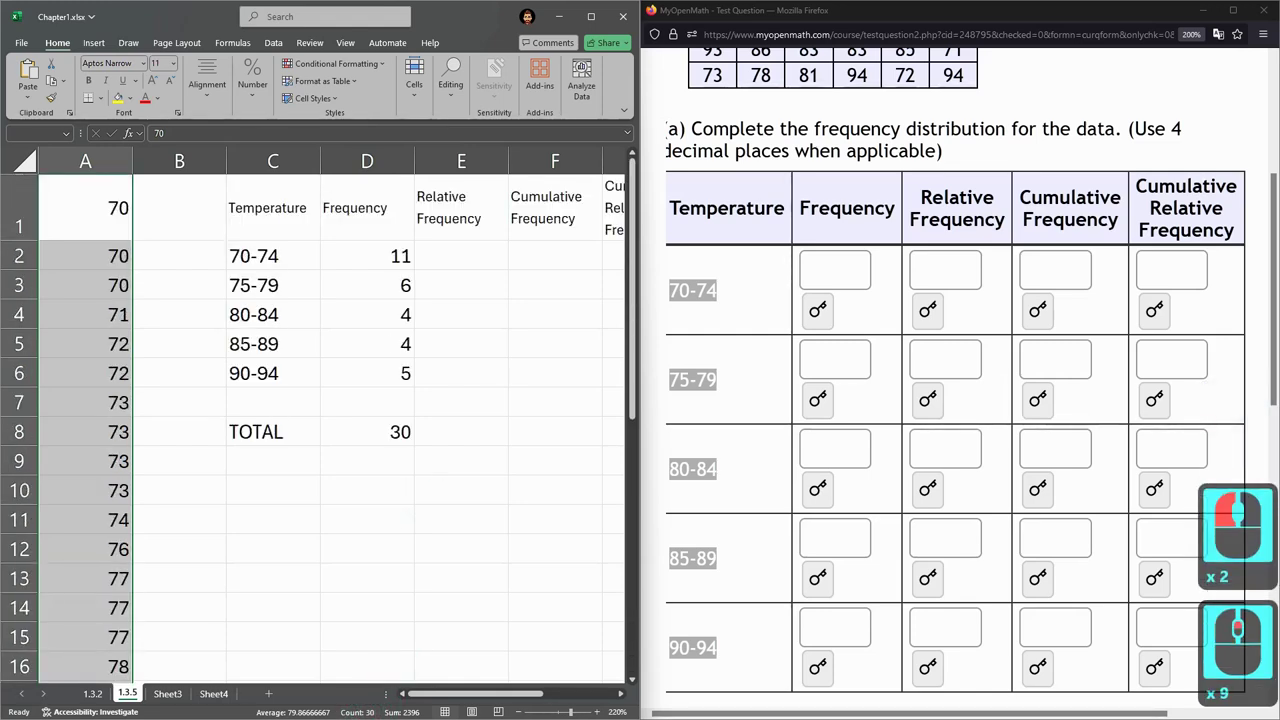
pyautogui.moveTo(367, 256); pyautogui.dragTo(383, 388)
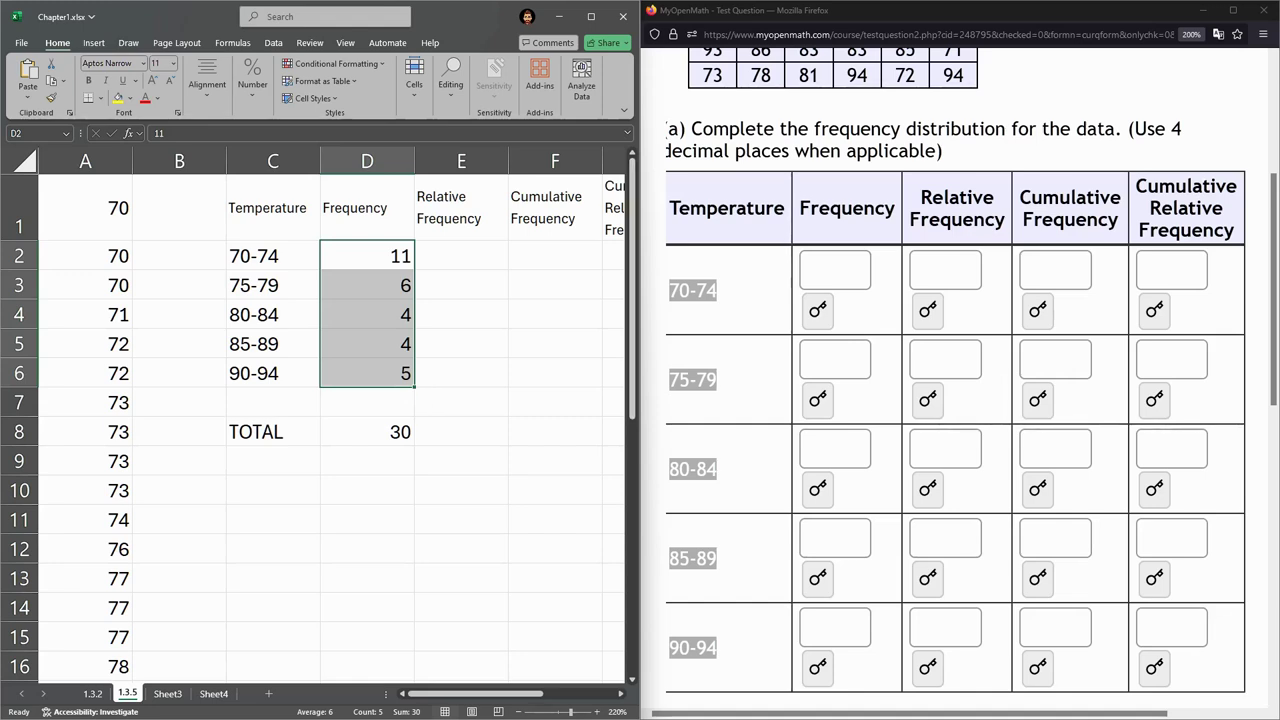
# Fill in the Frequency answers in MyOpenMath with 11, 6, 4, 4 and 5 for the classes 70-74 through 90-94.
pyautogui.click(858, 270)
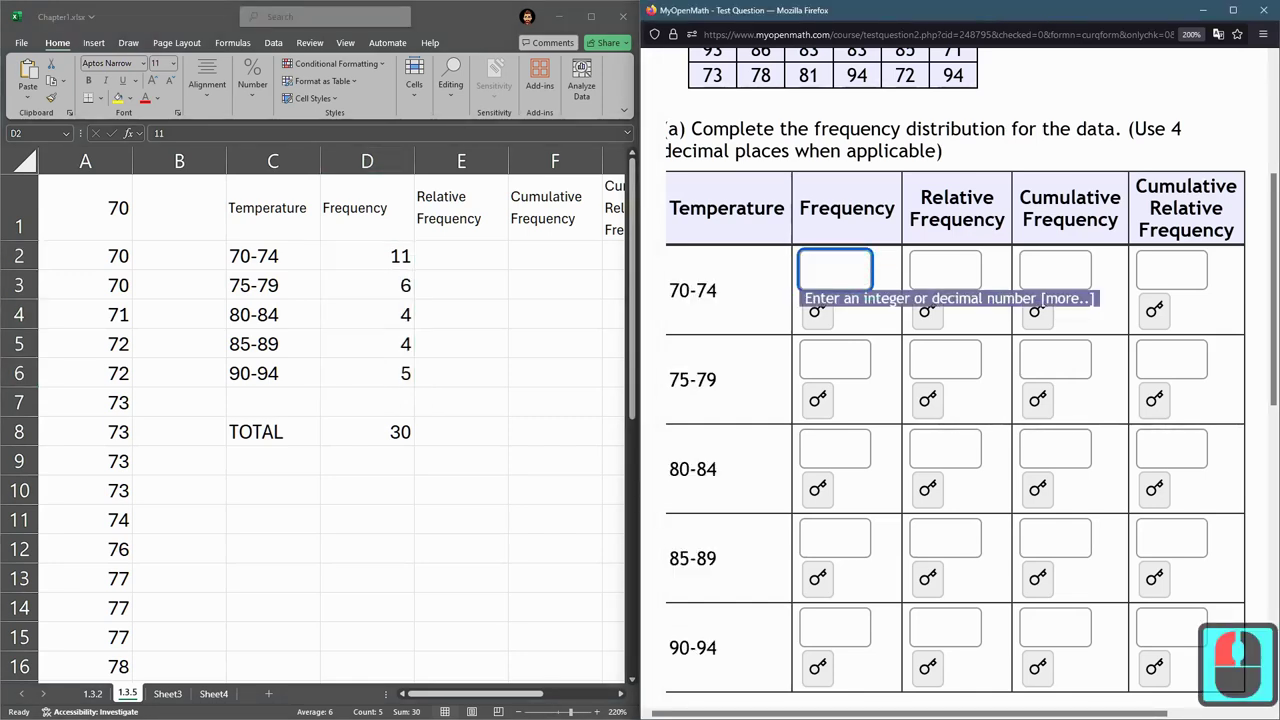
pyautogui.write('11')
pyautogui.click(835, 360)
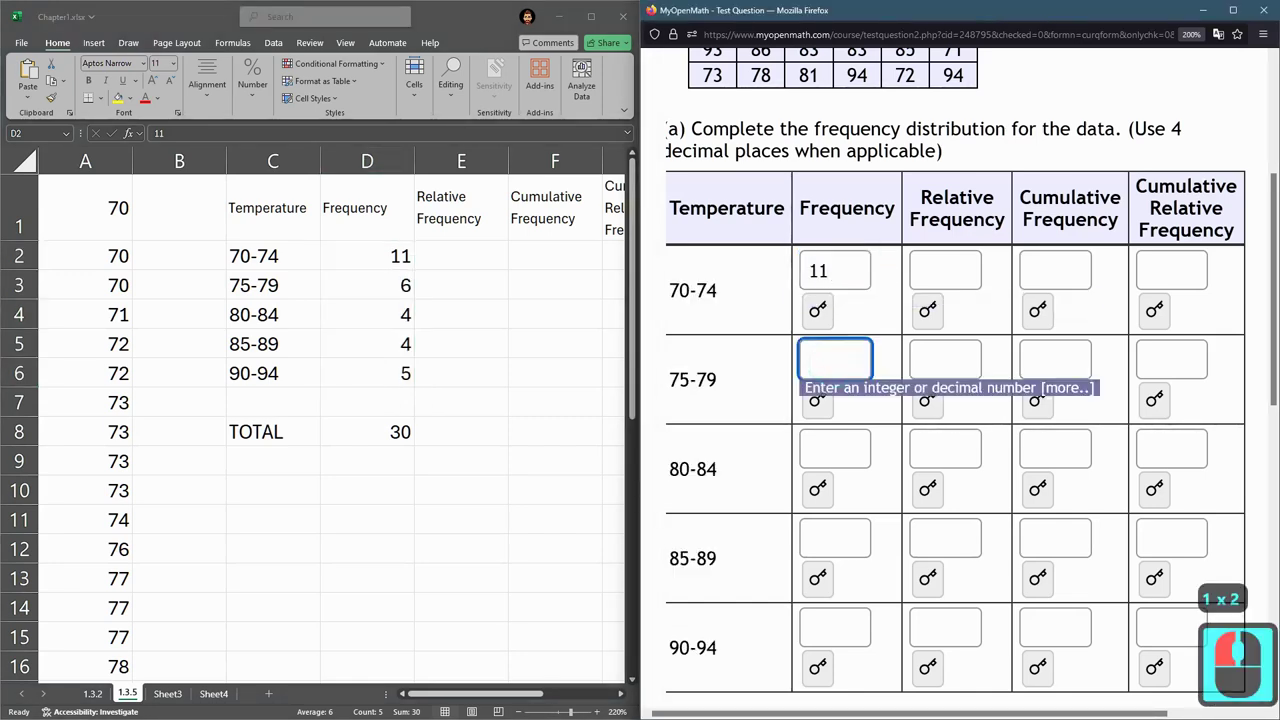
pyautogui.write('6')
pyautogui.click(843, 448)
pyautogui.write('4')
pyautogui.click(843, 538)
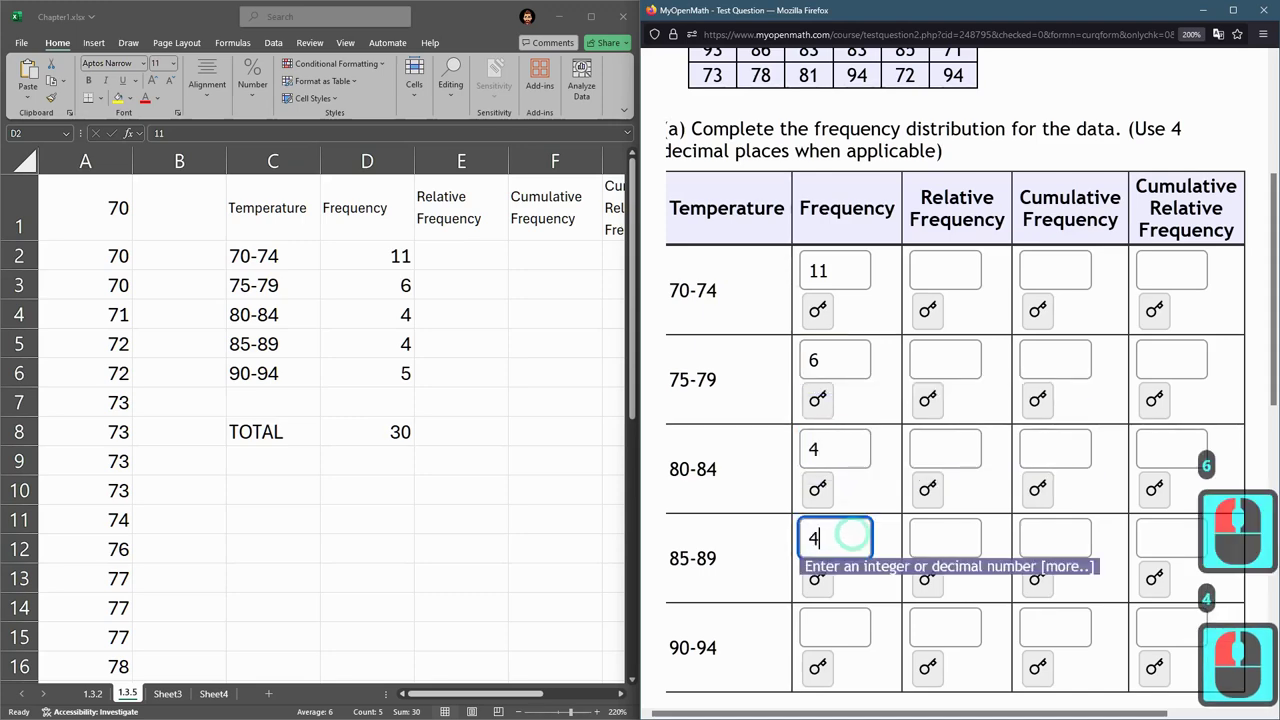
pyautogui.write('4')
pyautogui.click(836, 627)
pyautogui.write('5')
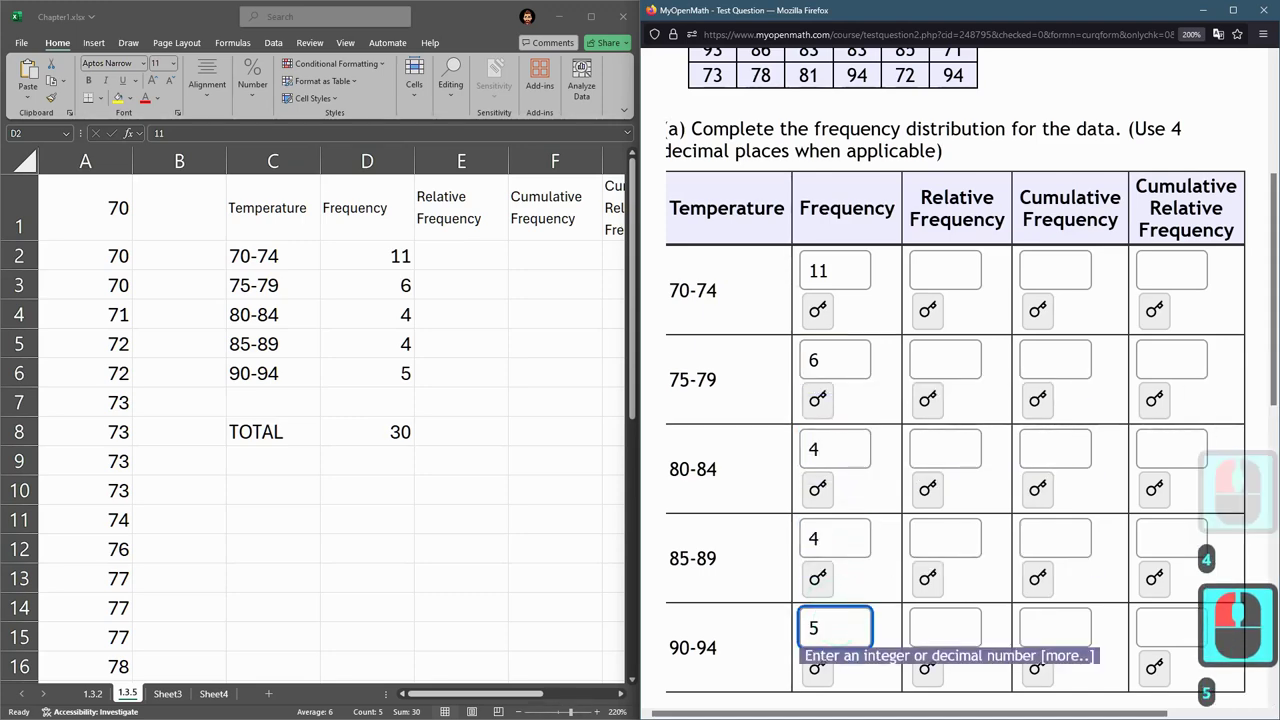
# Submit the question's answers and review how the Frequency column is graded.
pyautogui.scroll(-2, 749, 549)
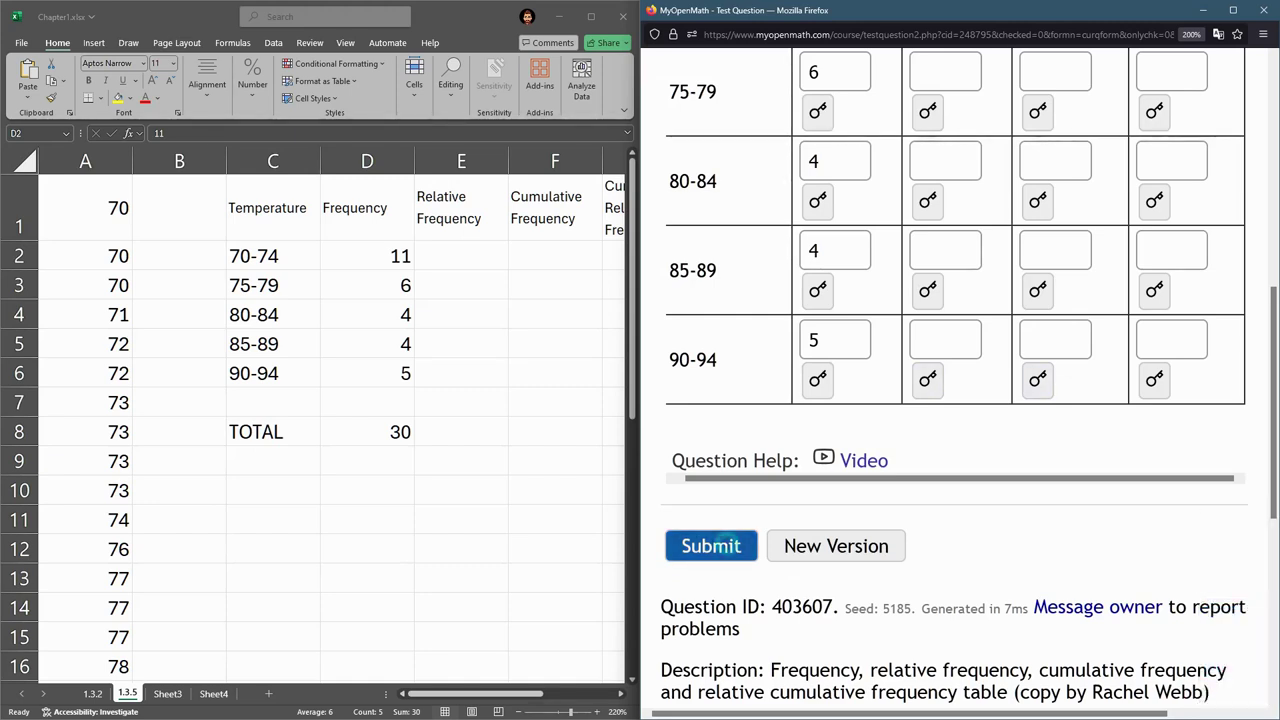
pyautogui.click(711, 546)
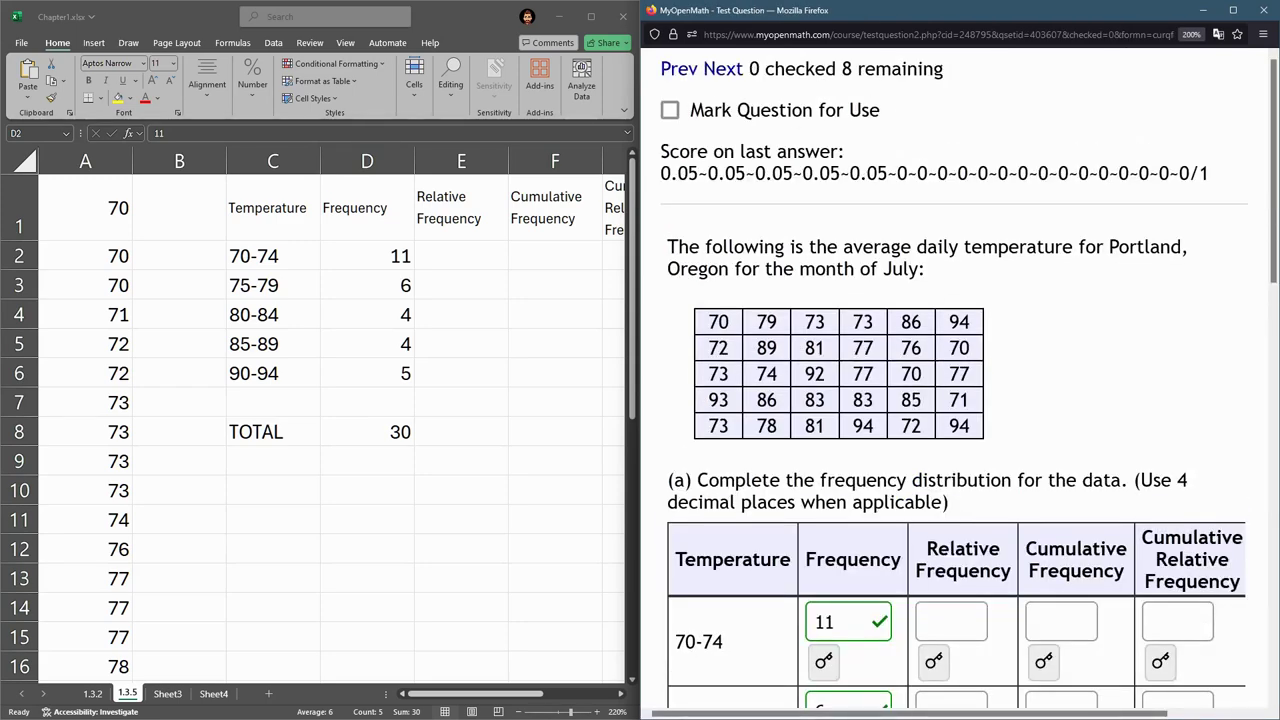
pyautogui.scroll(-3, 955, 400)
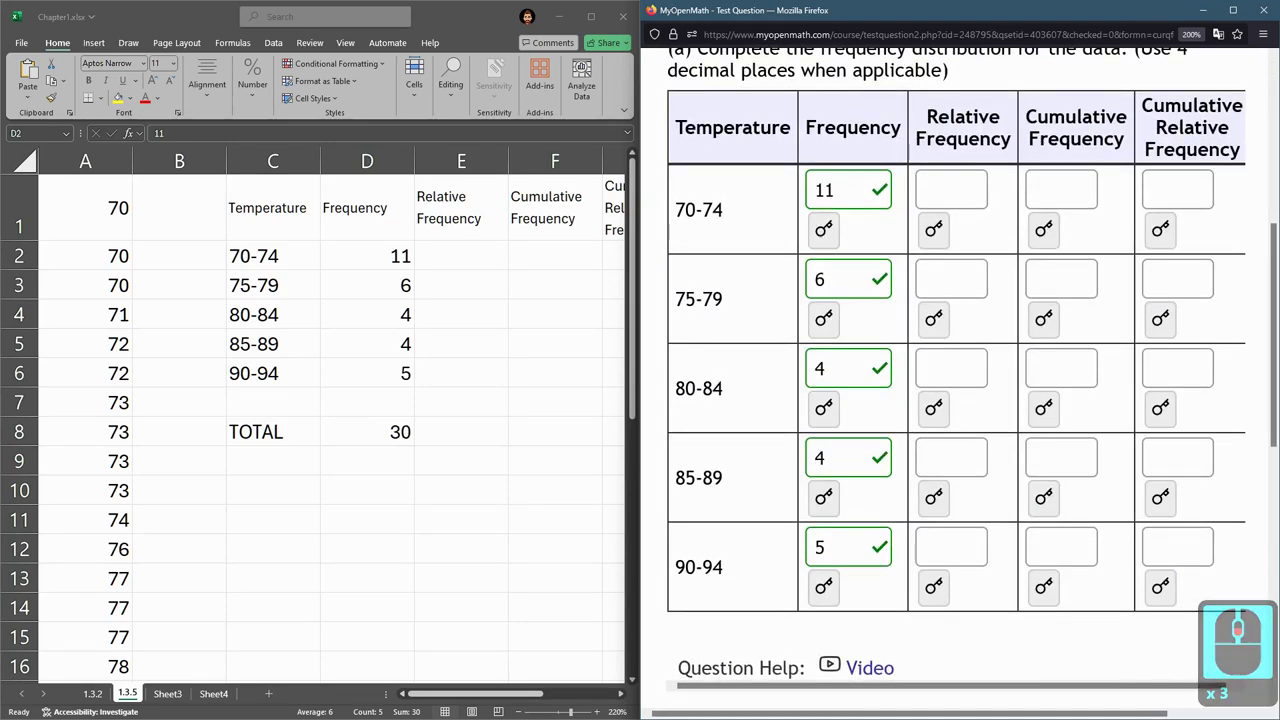
pyautogui.click(815, 192)
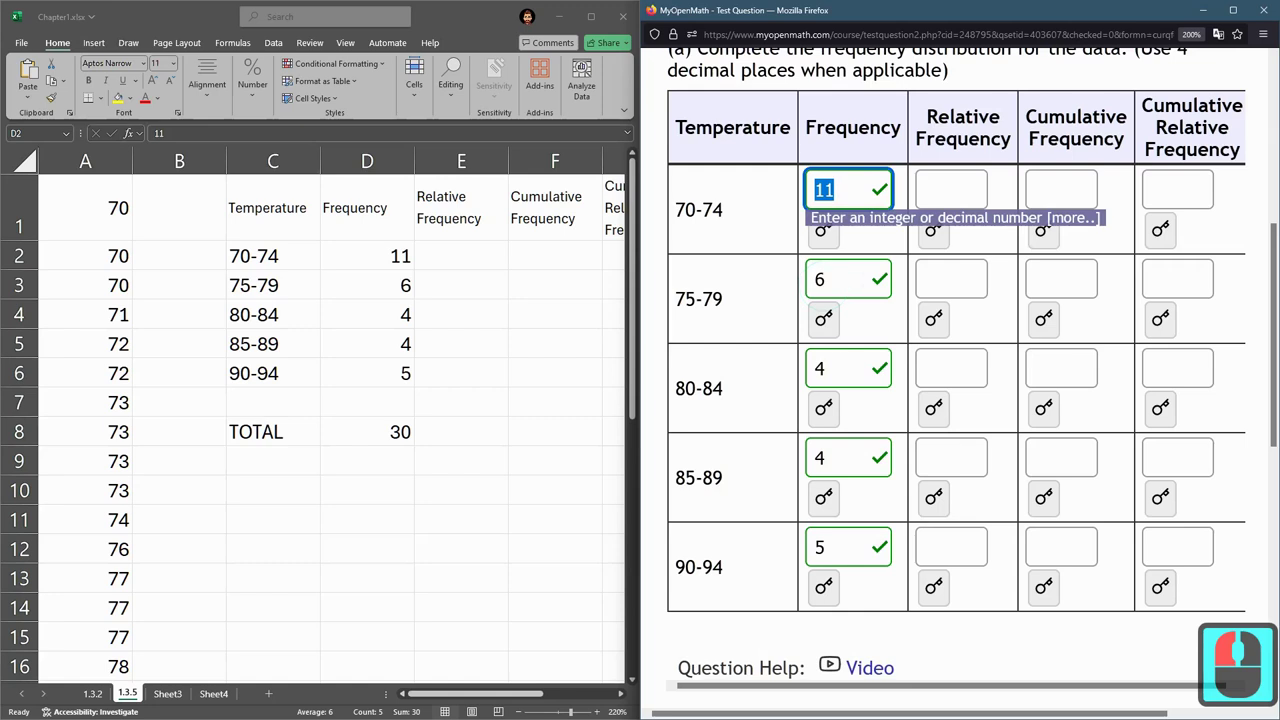
pyautogui.click(812, 279)
# Examine the Relative Frequency column in the question and the matching heading and first-row cells in the Excel table.
pyautogui.click(943, 188)
pyautogui.moveTo(919, 112); pyautogui.dragTo(1012, 141)
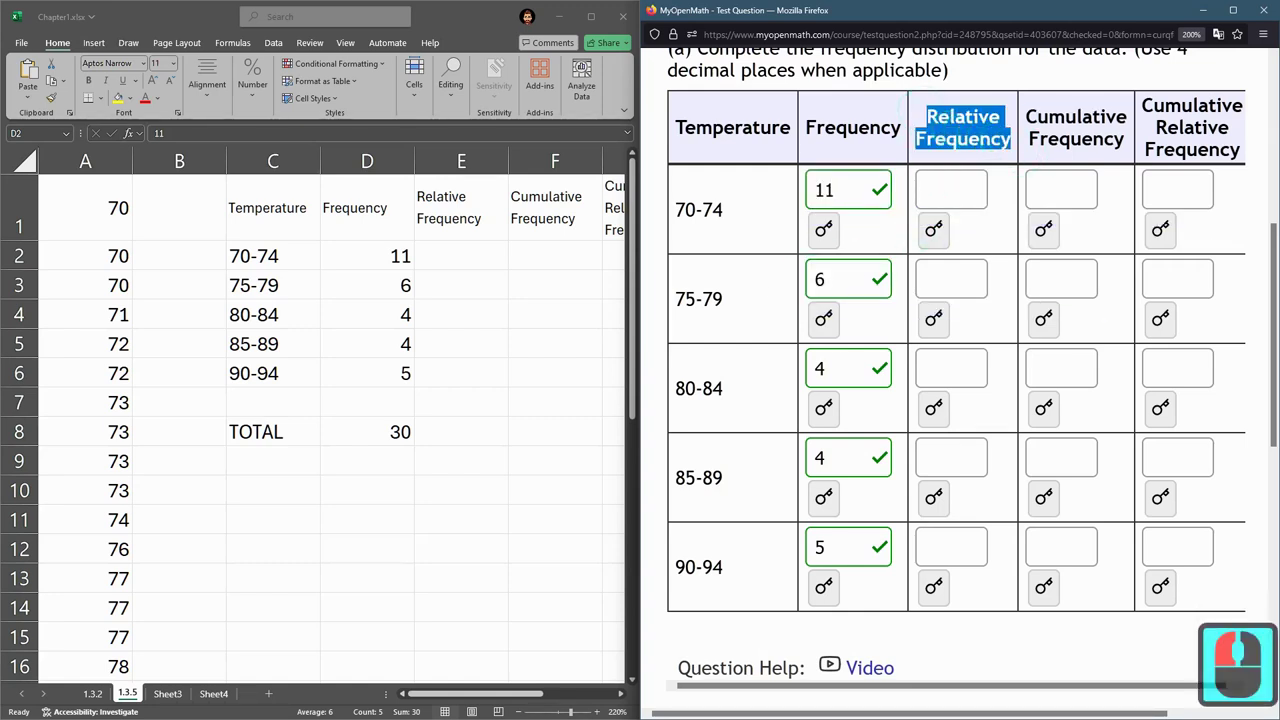
pyautogui.click(453, 256)
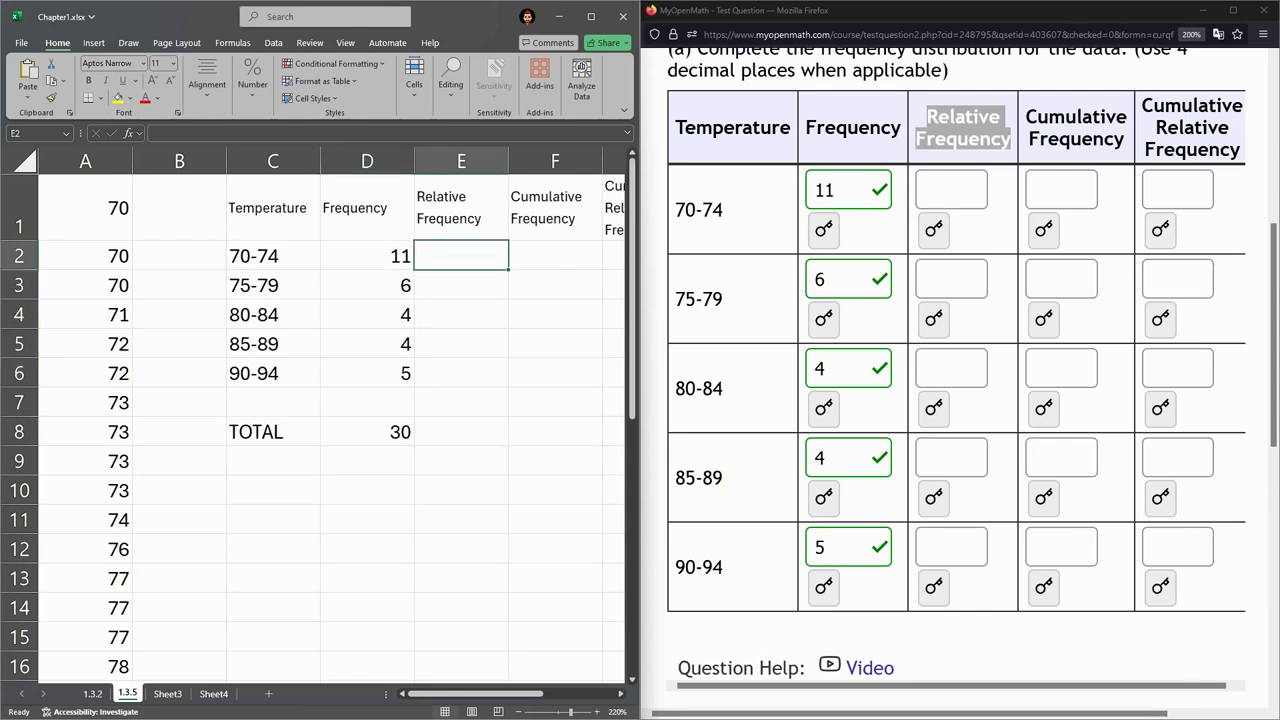
pyautogui.click(388, 258)
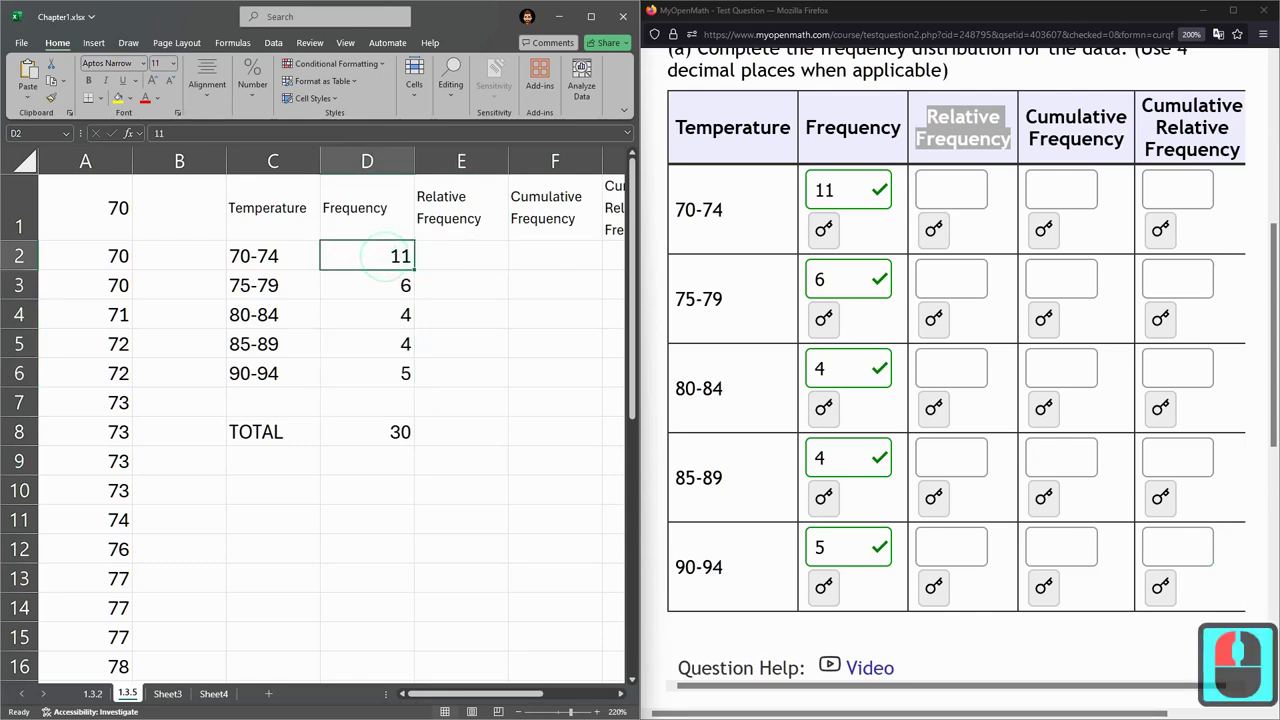
pyautogui.click(457, 218)
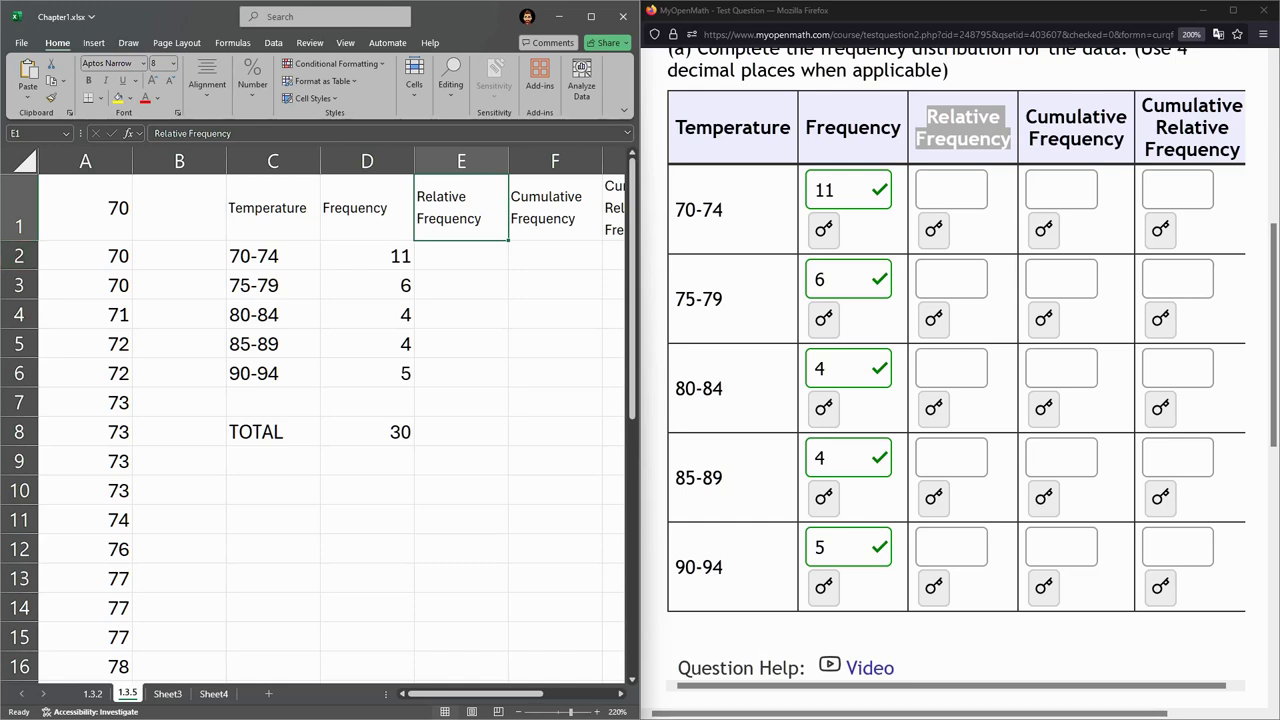
# Insert a blank row between the table headings and the 70-74 class row.
pyautogui.rightClick(18, 256)
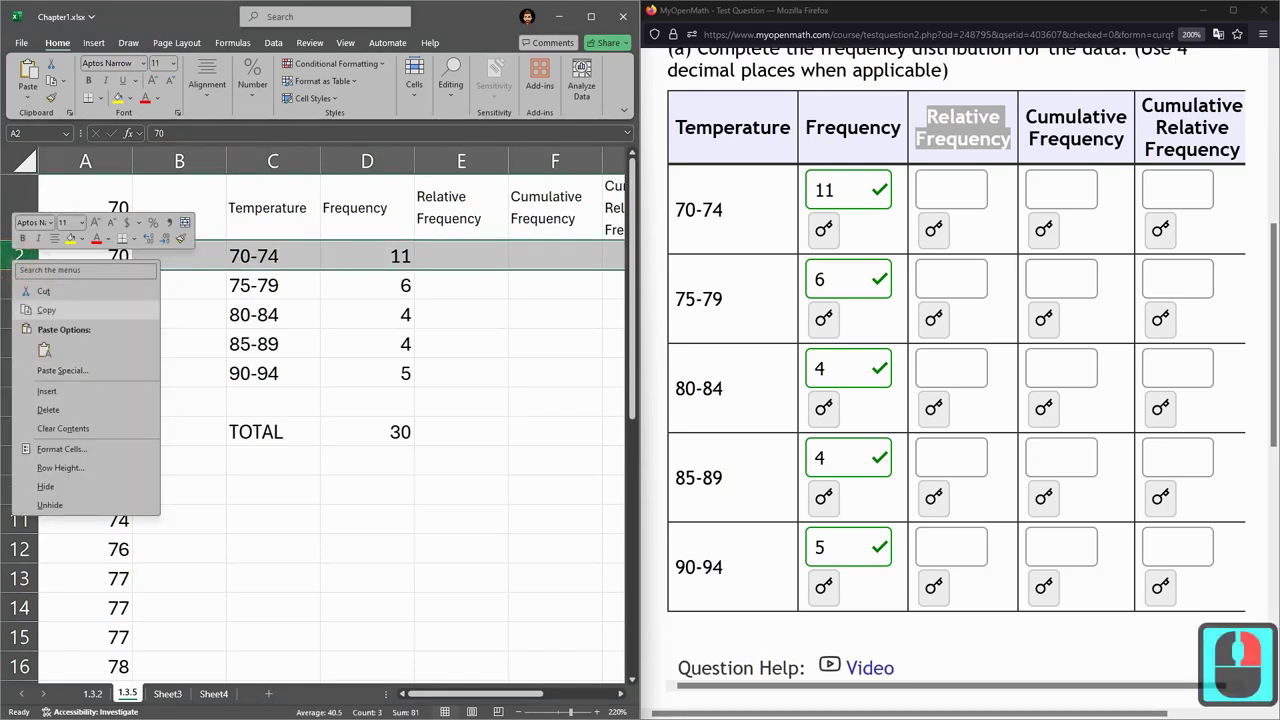
pyautogui.click(64, 391)
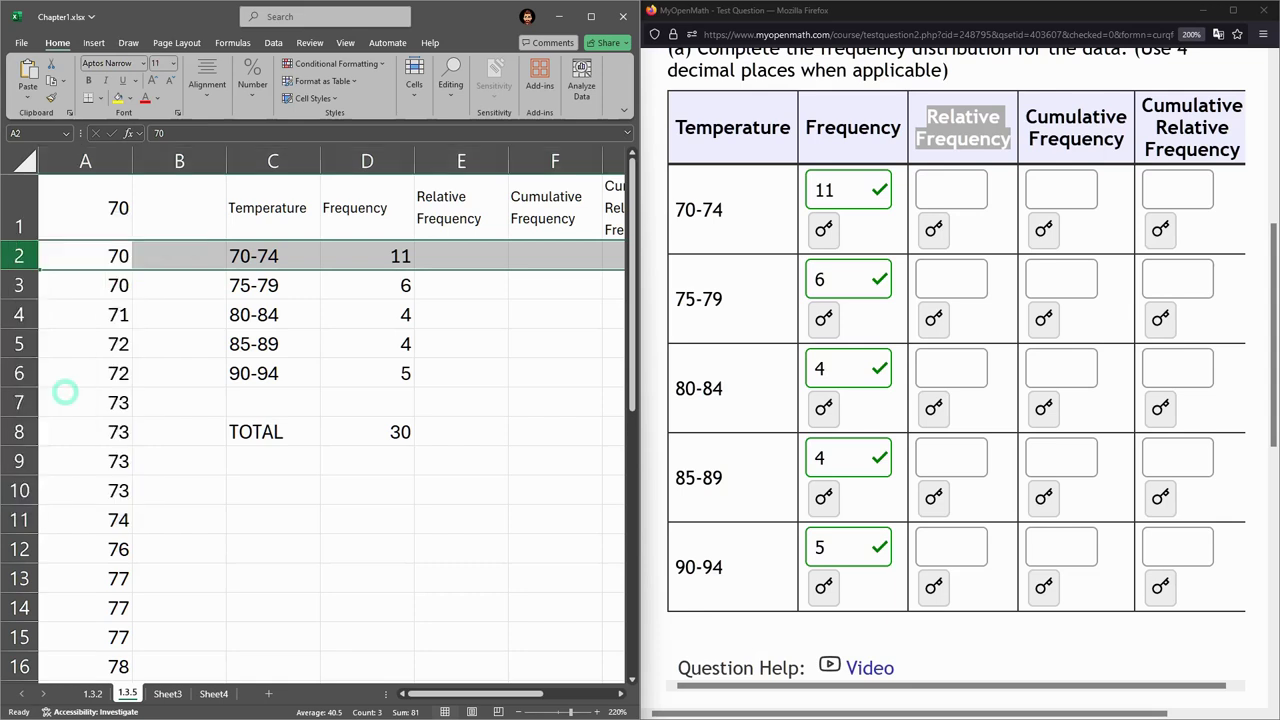
pyautogui.click(272, 255)
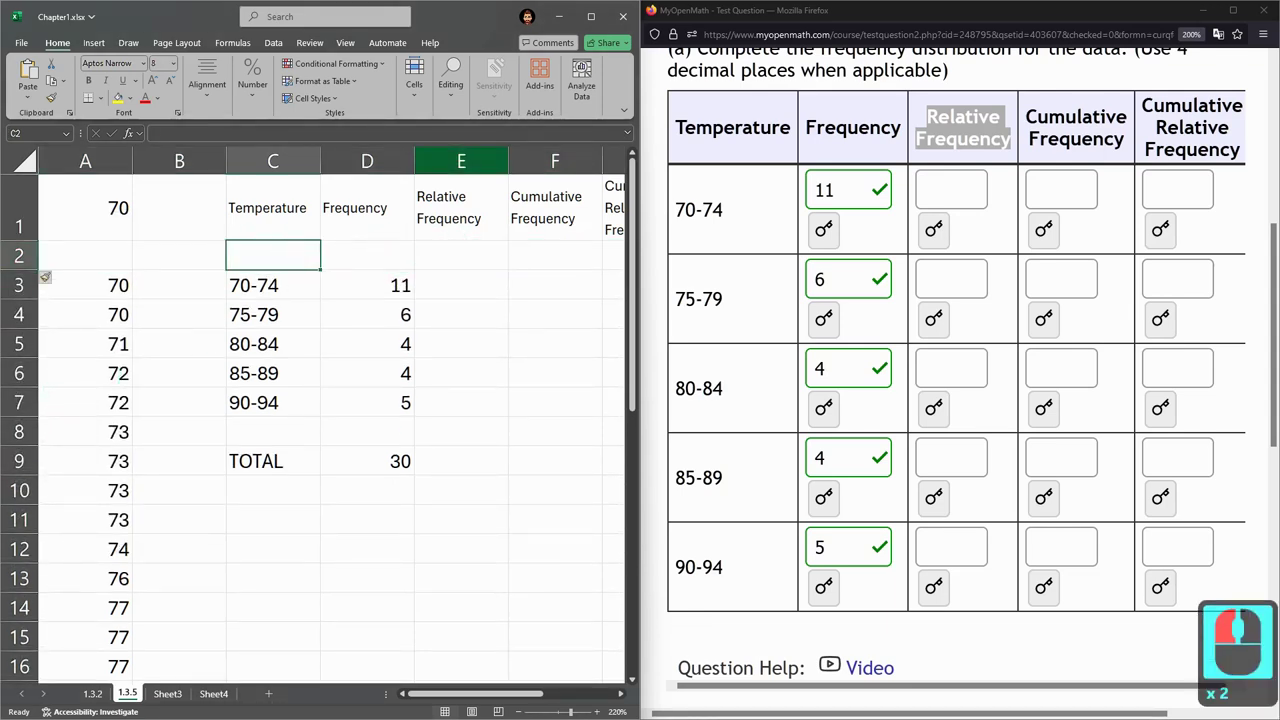
# Insert a blank column between the Frequency and Relative Frequency columns.
pyautogui.rightClick(460, 161)
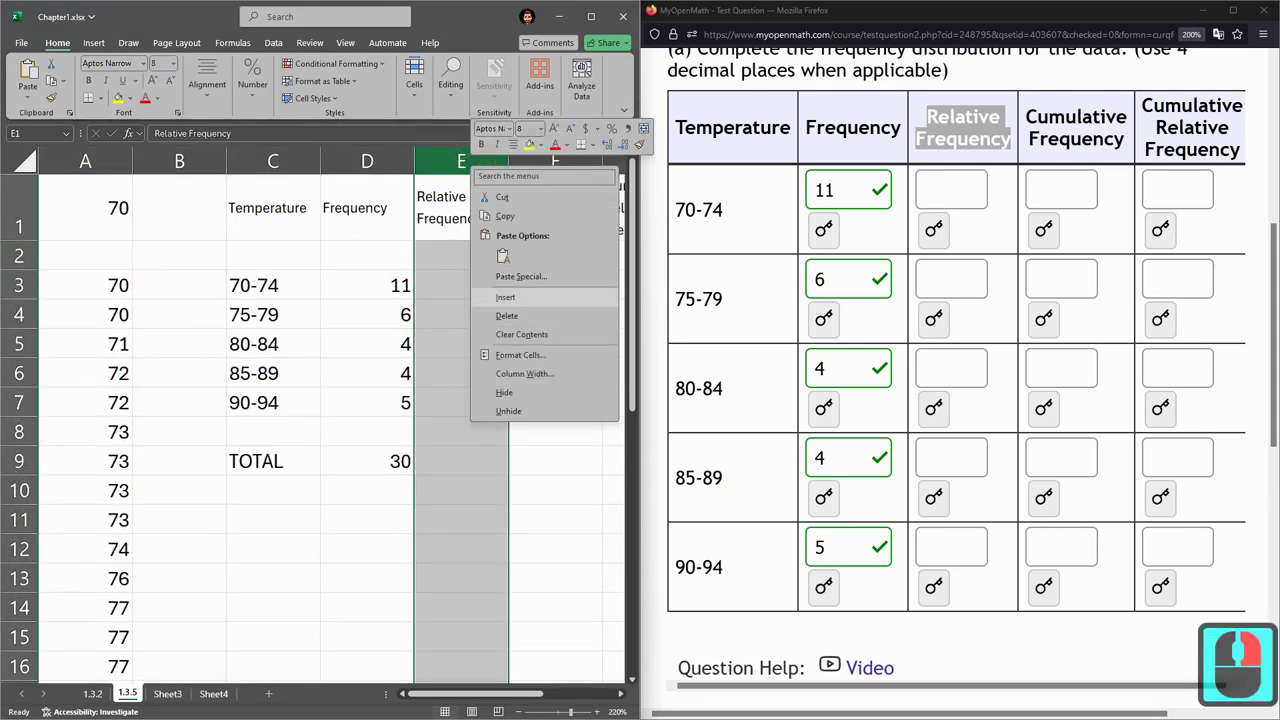
pyautogui.click(553, 299)
pyautogui.click(499, 315)
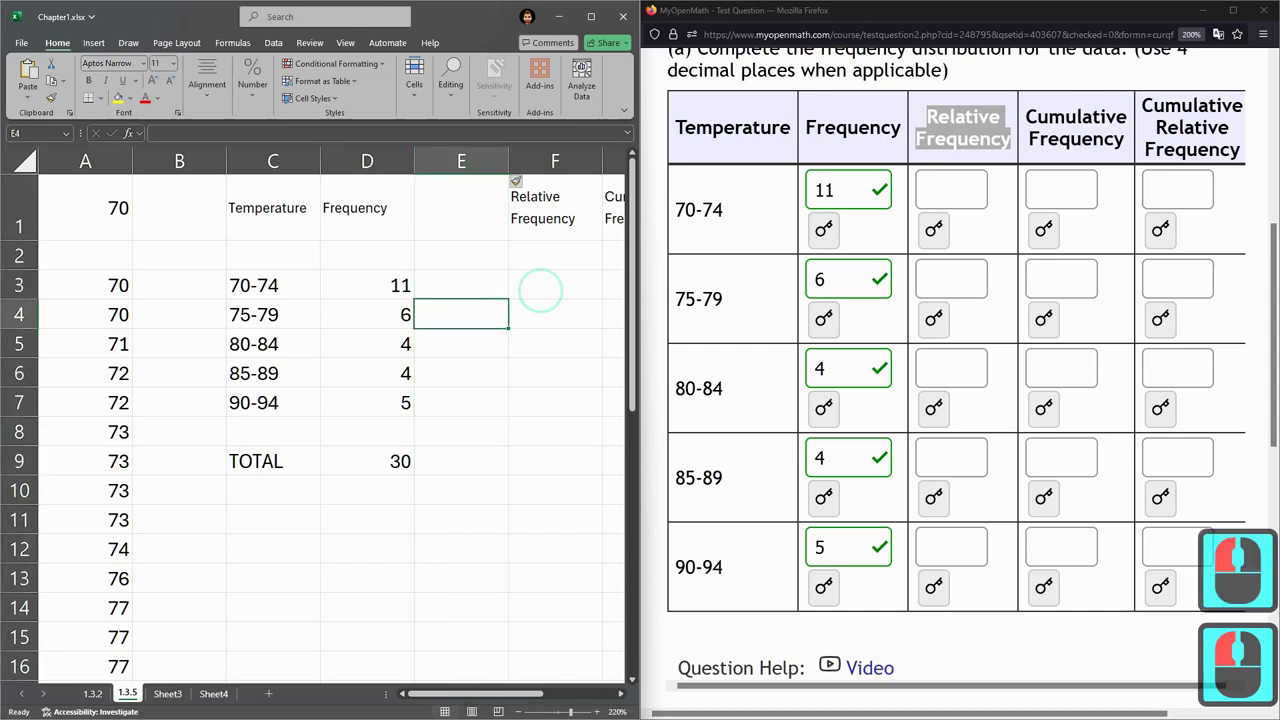
pyautogui.click(550, 291)
# Delete the blank column E in front of the Relative Frequency column.
pyautogui.click(472, 159)
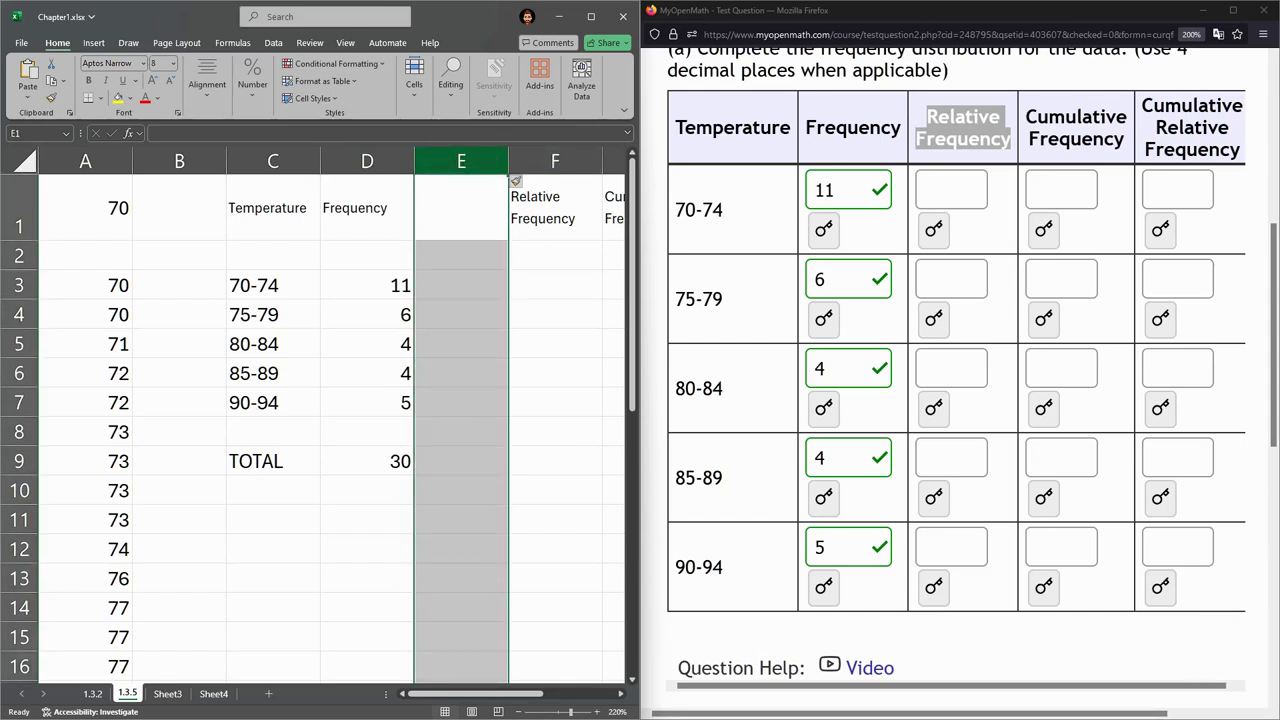
pyautogui.rightClick(484, 161)
pyautogui.click(459, 159)
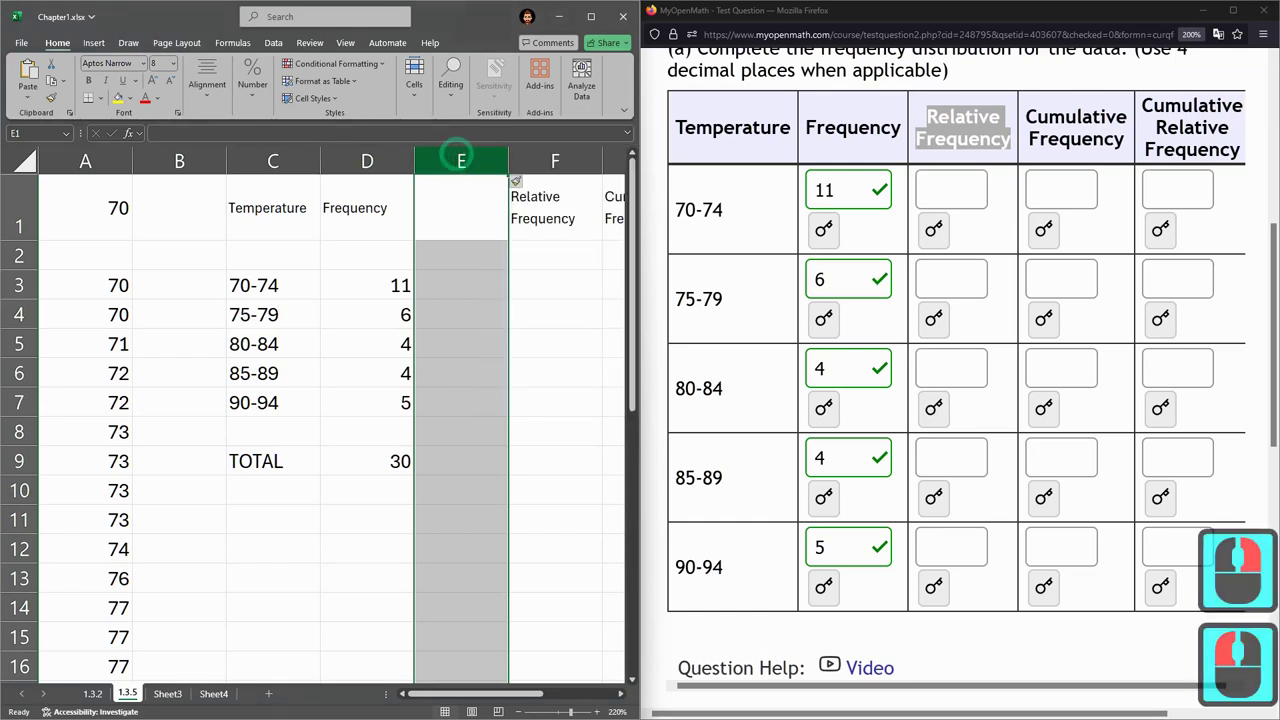
pyautogui.rightClick(460, 160)
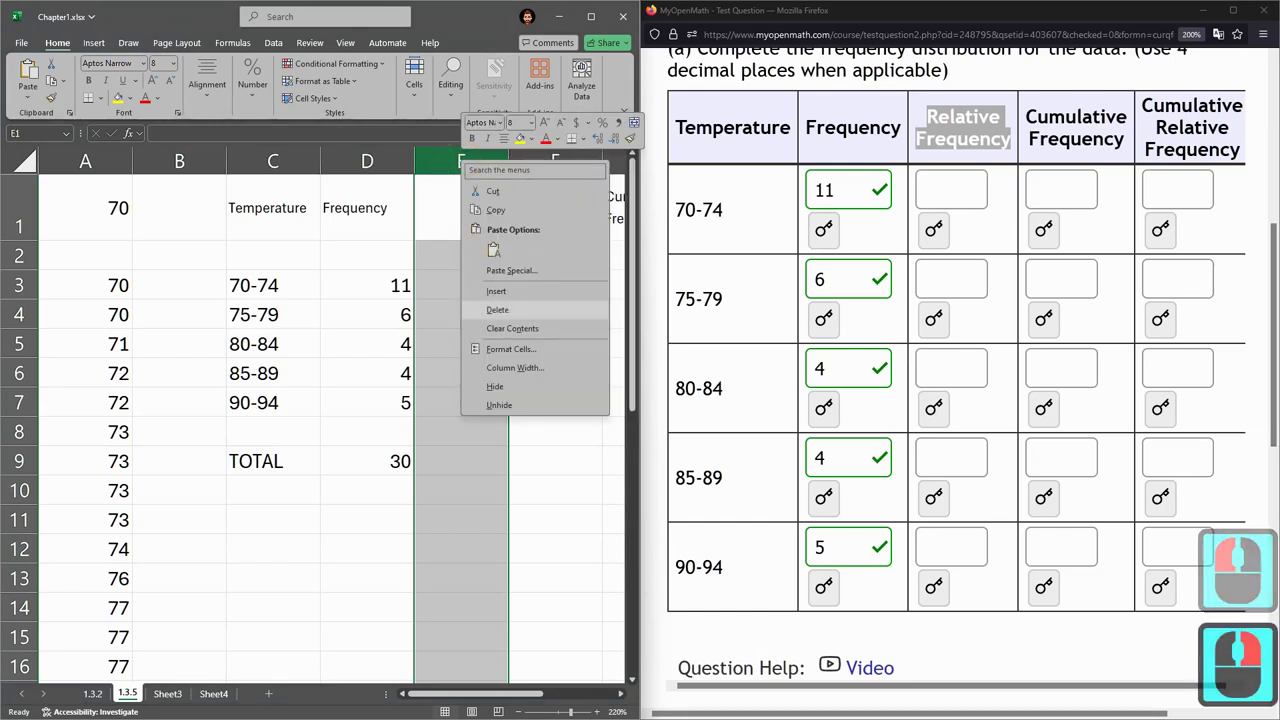
pyautogui.click(525, 309)
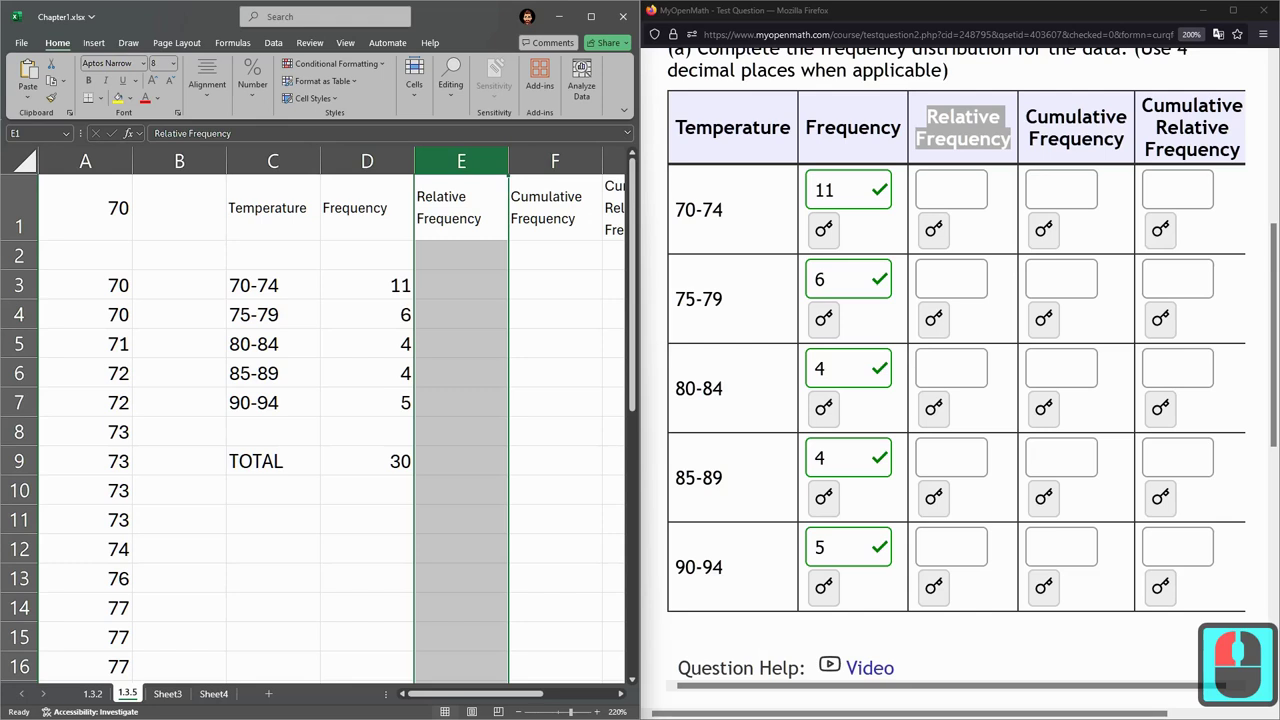
pyautogui.click(460, 285)
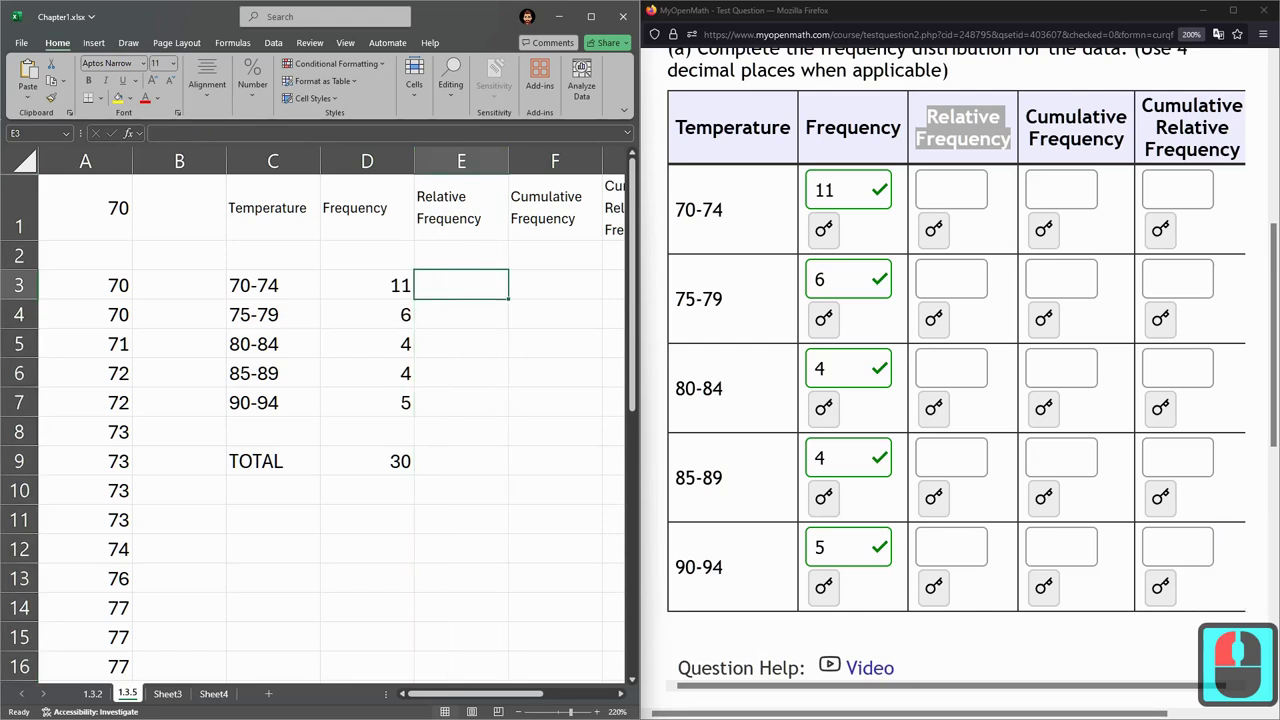
# Delete the whole Temperature column C from the sheet.
pyautogui.rightClick(268, 161)
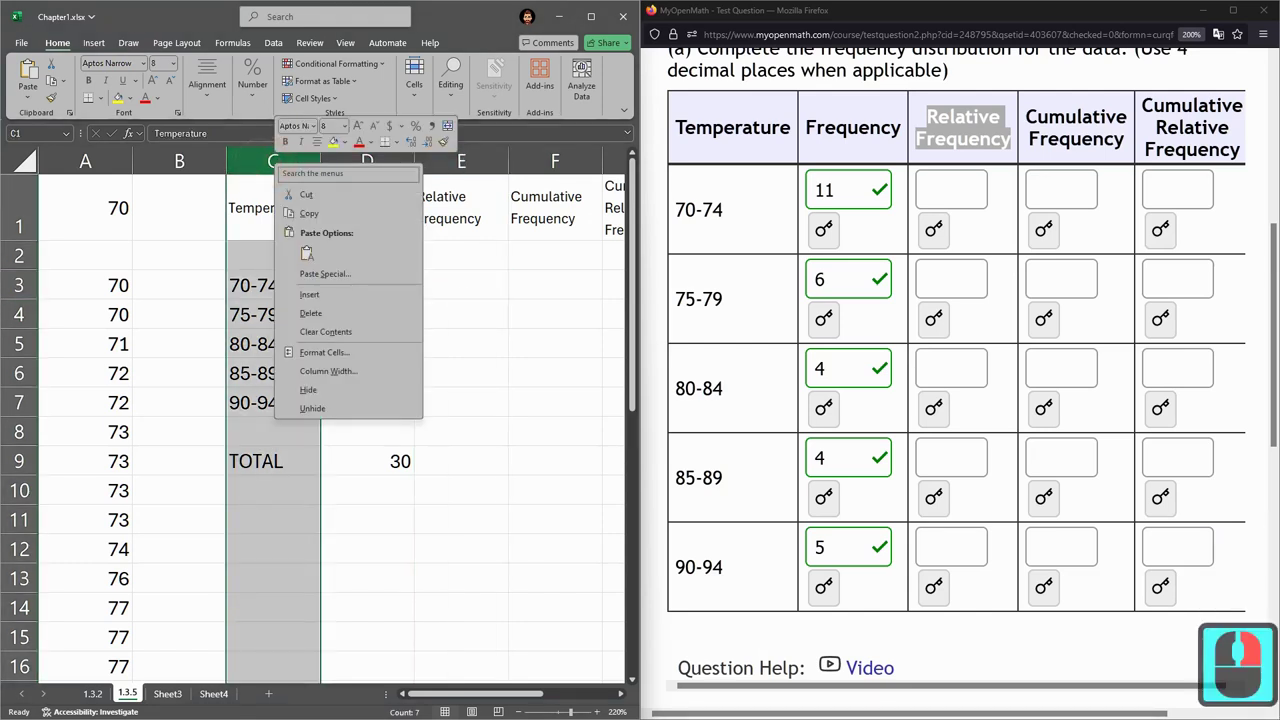
pyautogui.click(311, 313)
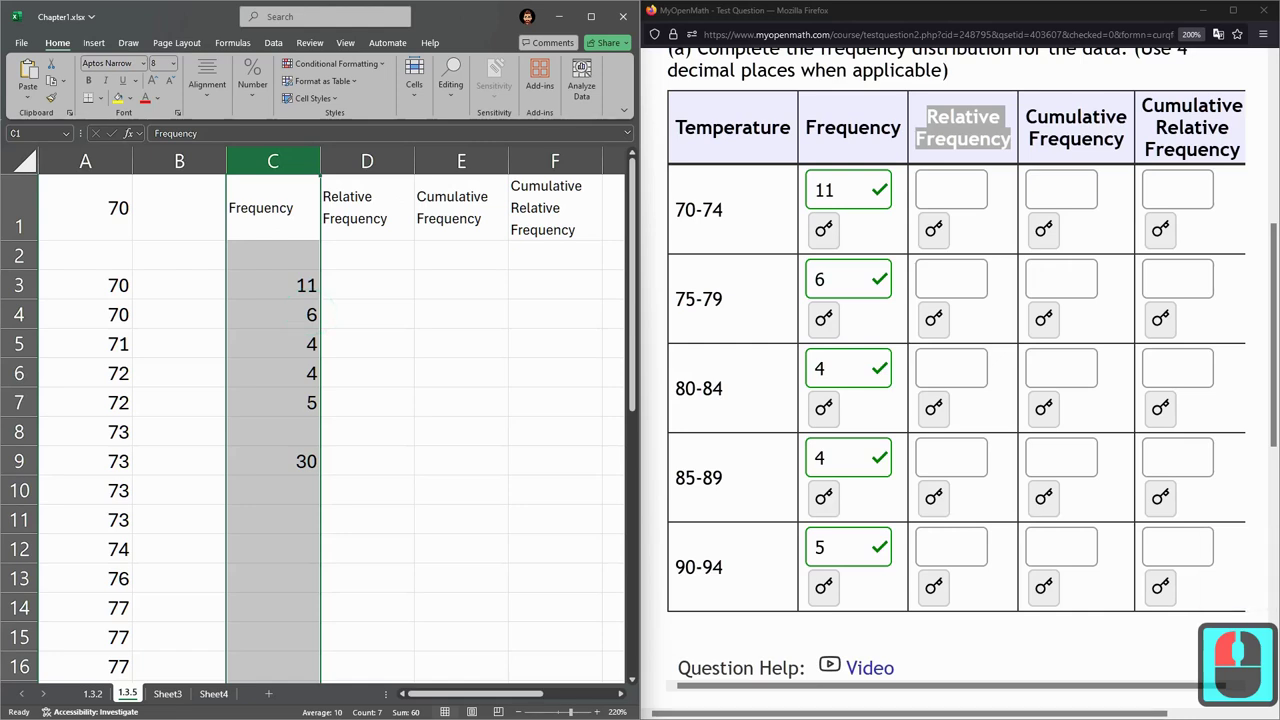
# Undo the deletion of the Temperature column and select the Relative Frequency heading cell.
pyautogui.hotkey('ctrl', 'z')
pyautogui.click(470, 285)
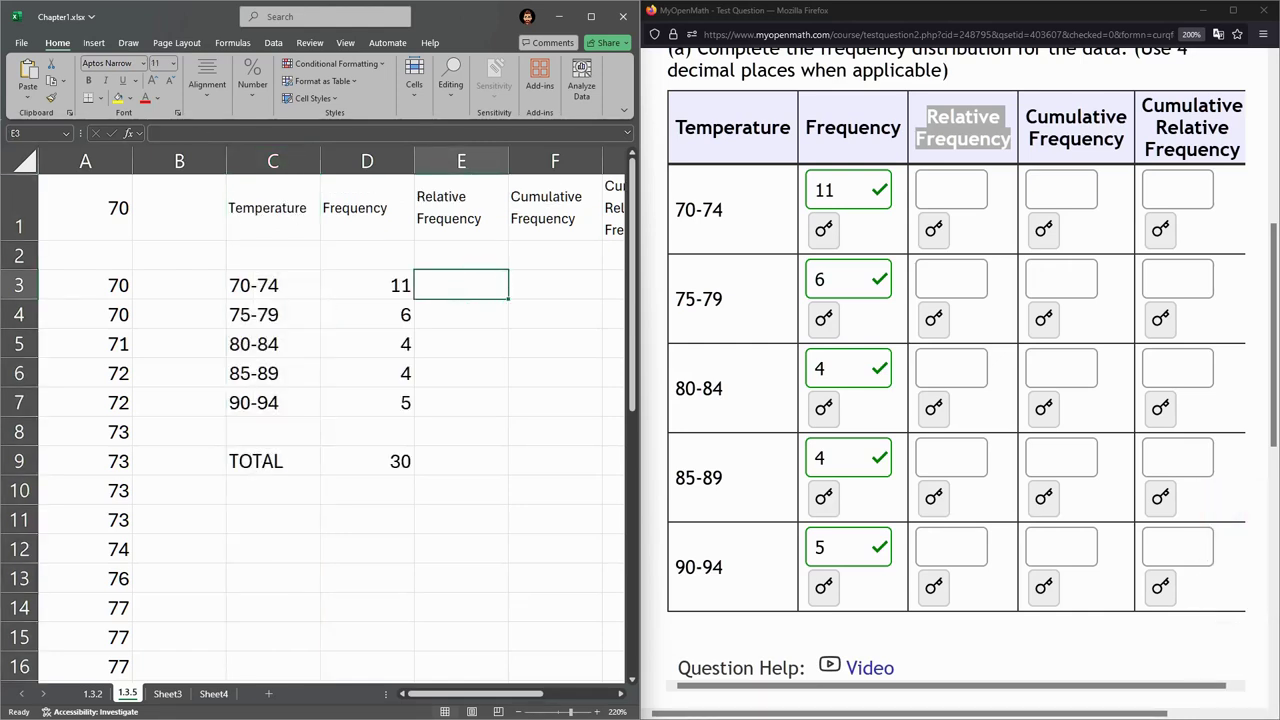
pyautogui.click(455, 219)
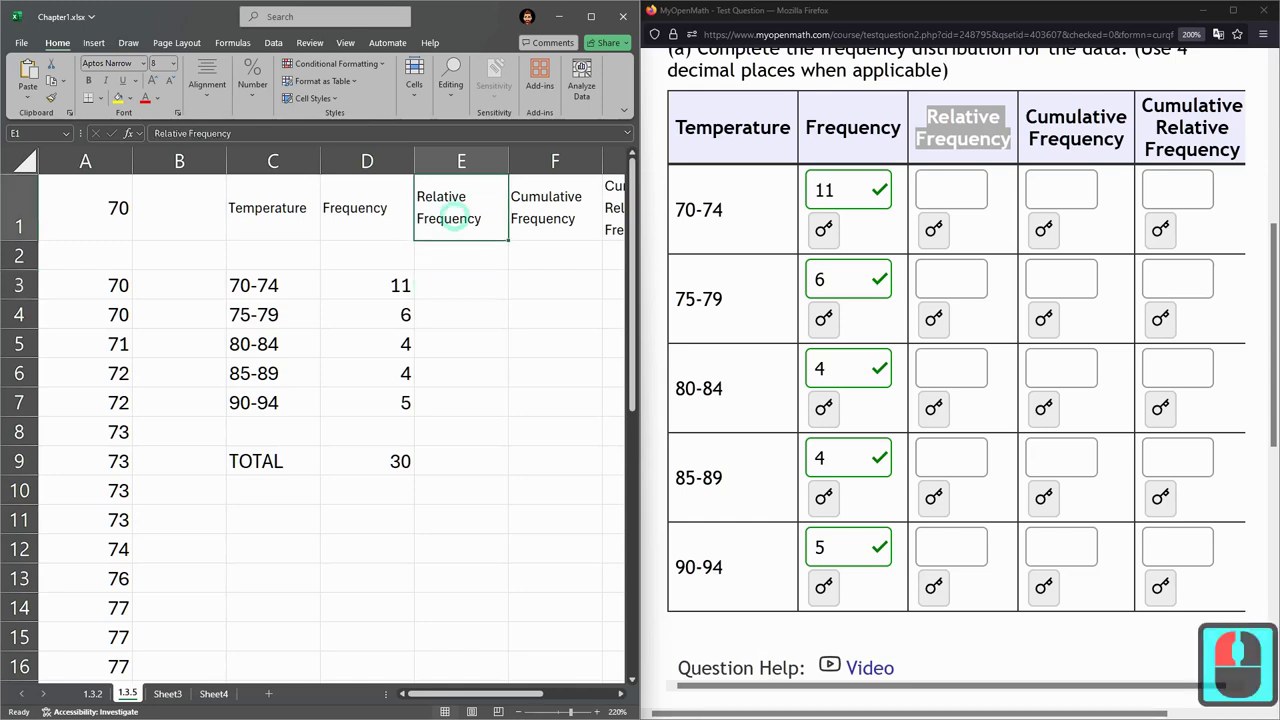
# Calculate the relative frequency of the 70-74 class in cell E3 with the formula =D3/D9.
pyautogui.click(460, 287)
pyautogui.write('=')
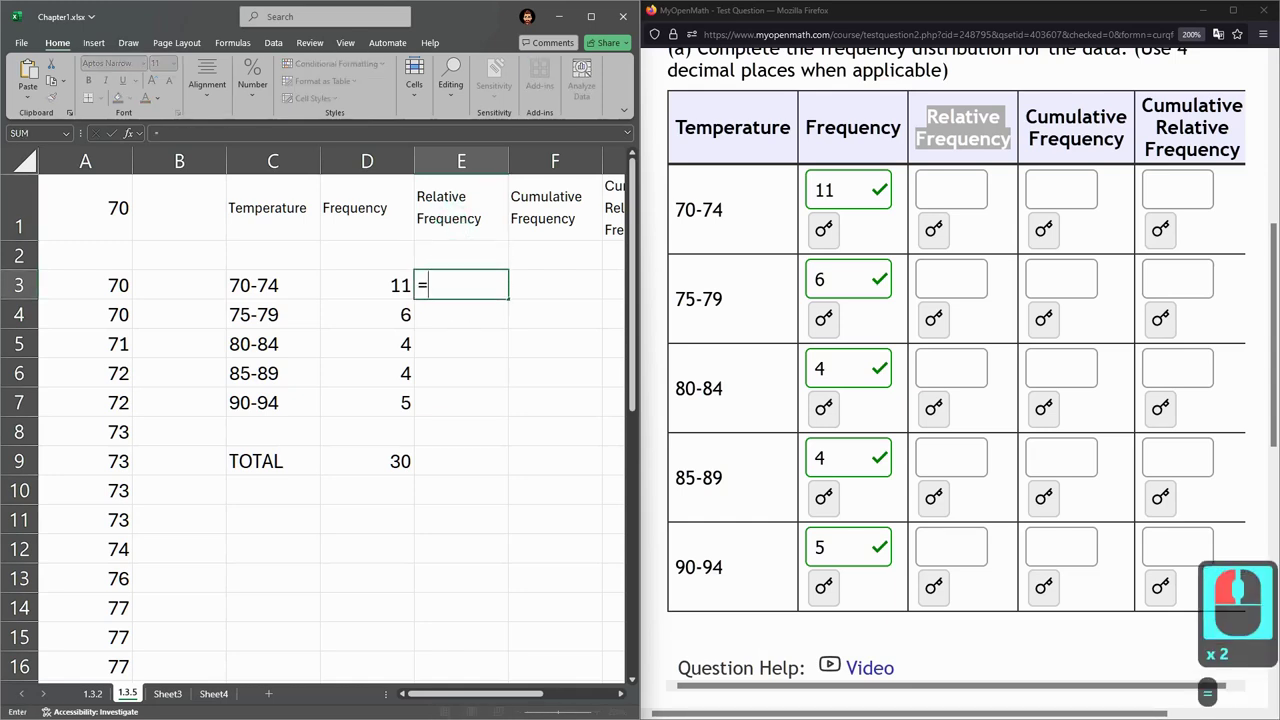
pyautogui.click(380, 285)
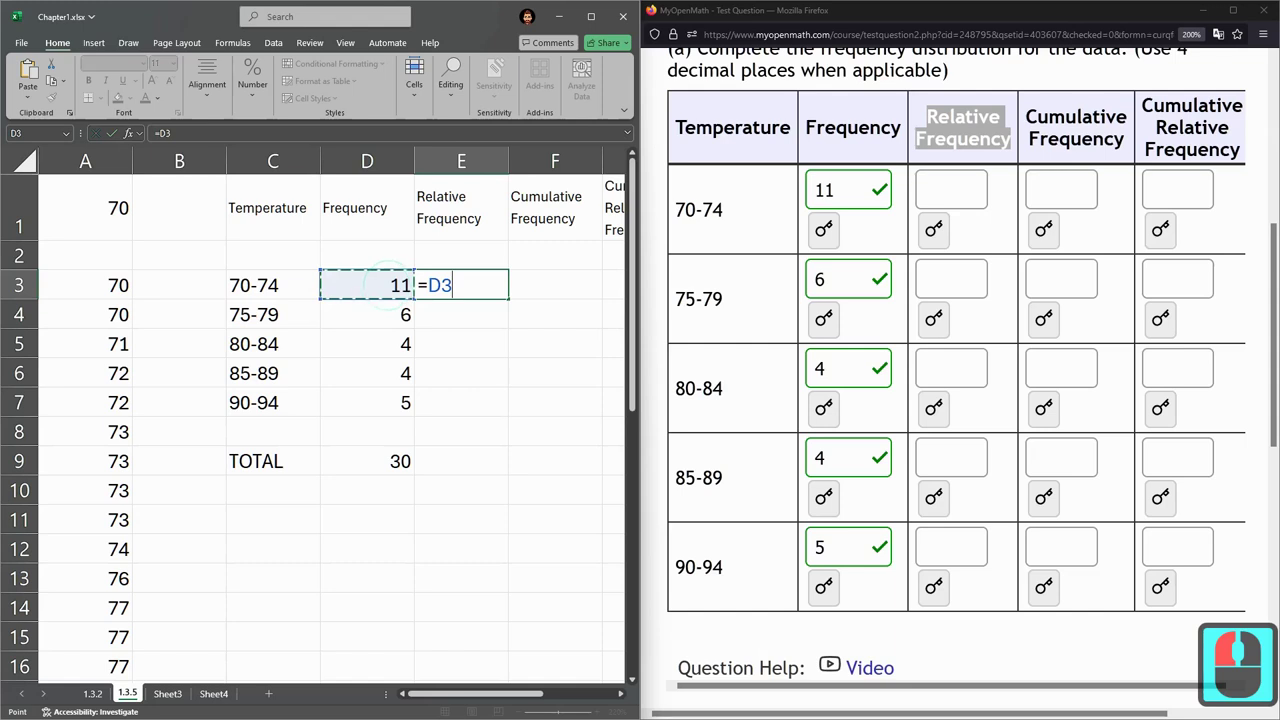
pyautogui.write('/')
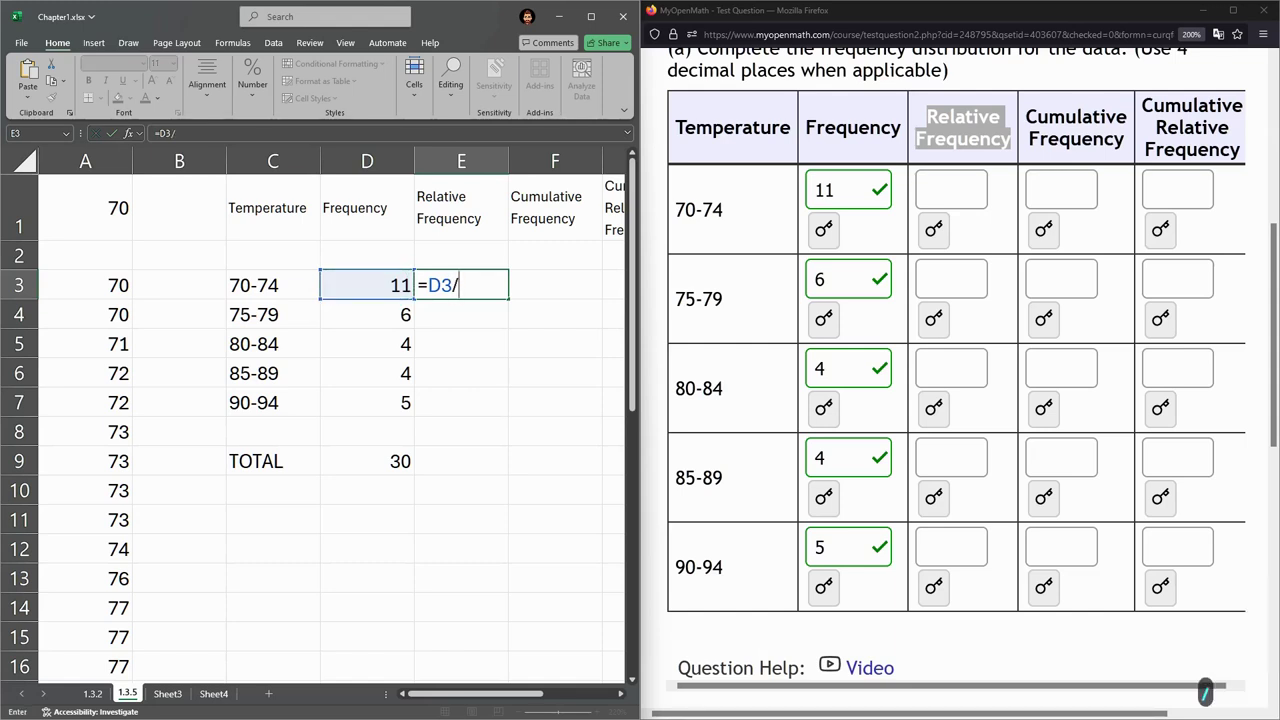
pyautogui.click(370, 465)
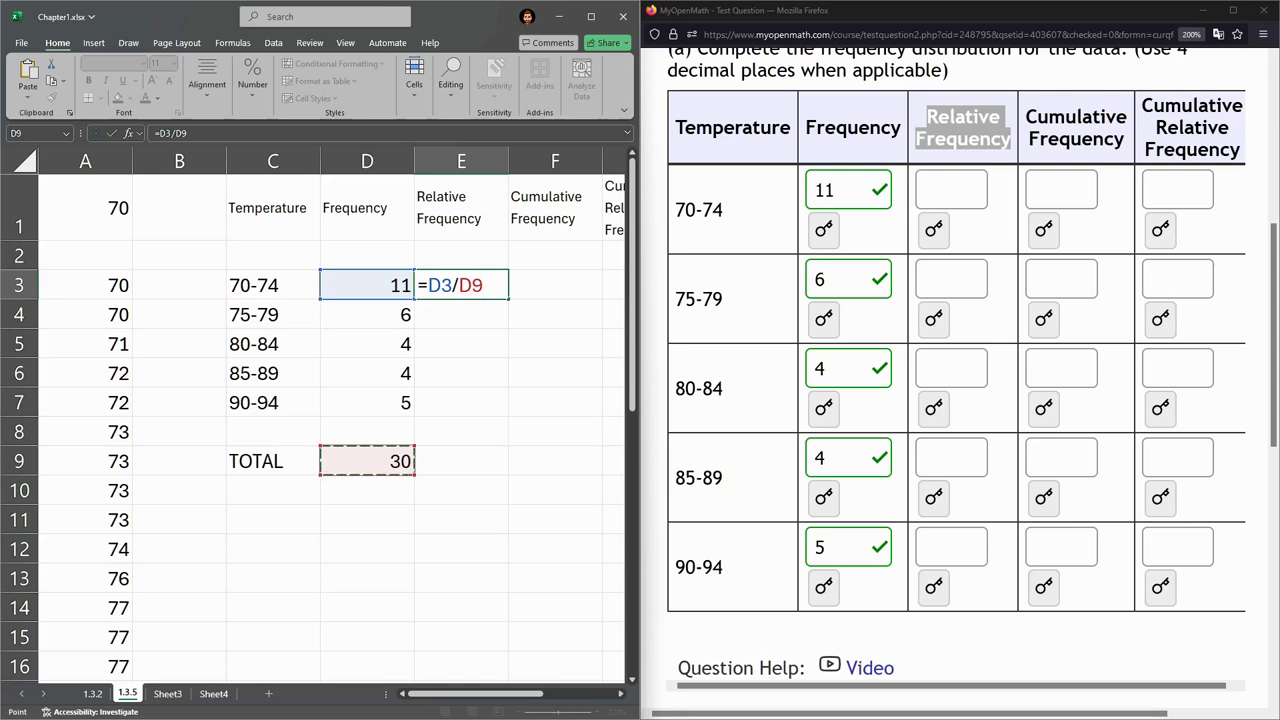
pyautogui.press('Return')
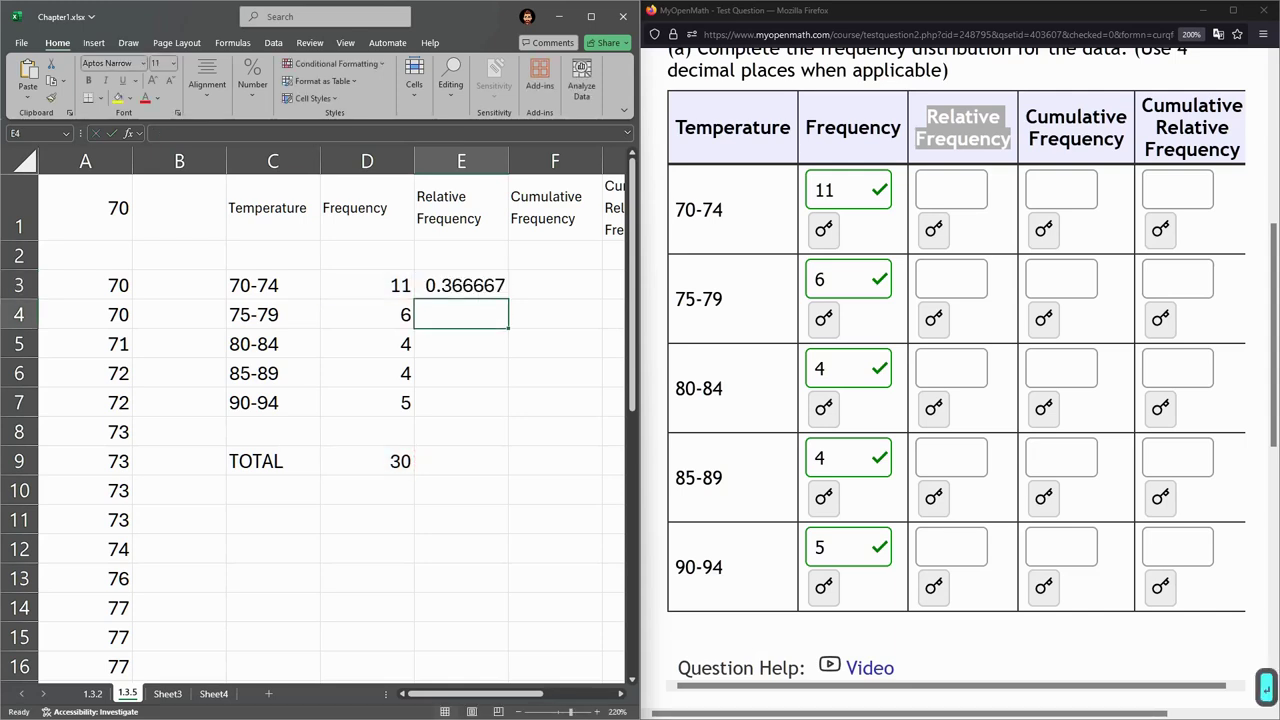
# Switch to the MyOpenMath question and start entering the 70-74 relative frequency from cell E3 as a decimal.
pyautogui.click(493, 284)
pyautogui.click(953, 190)
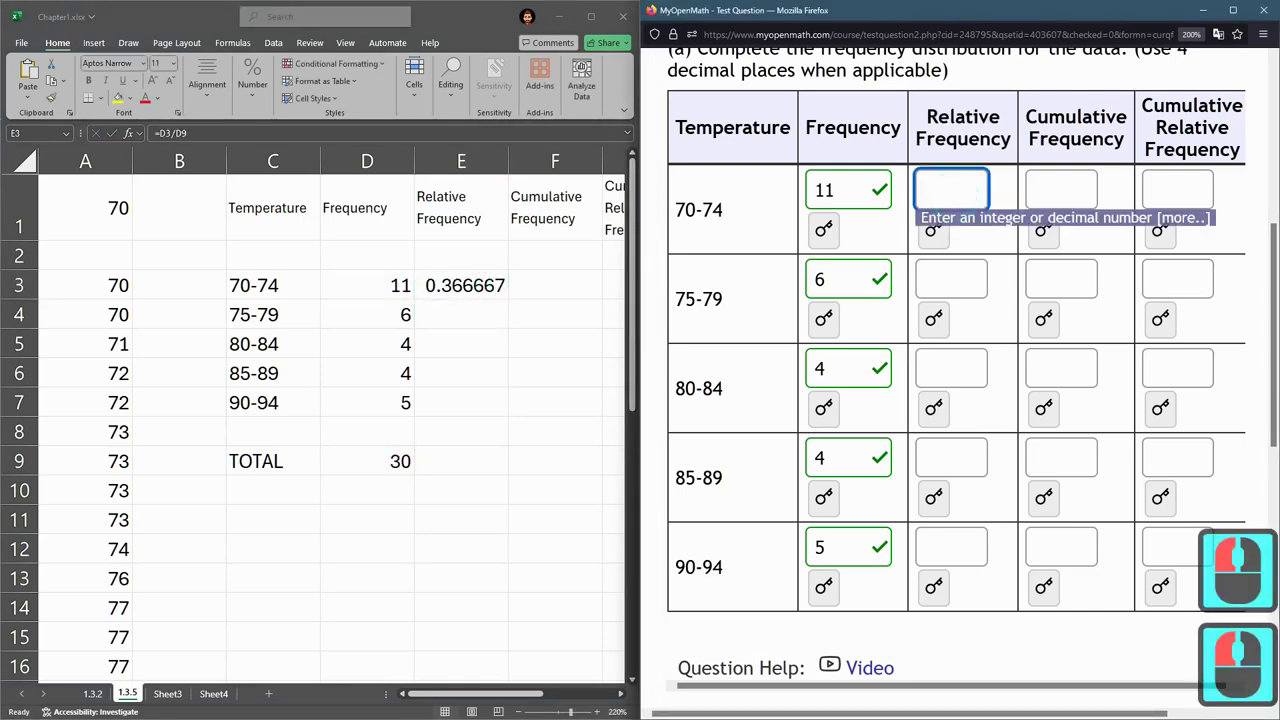
pyautogui.write('.')
pyautogui.scroll(2, 956, 400)
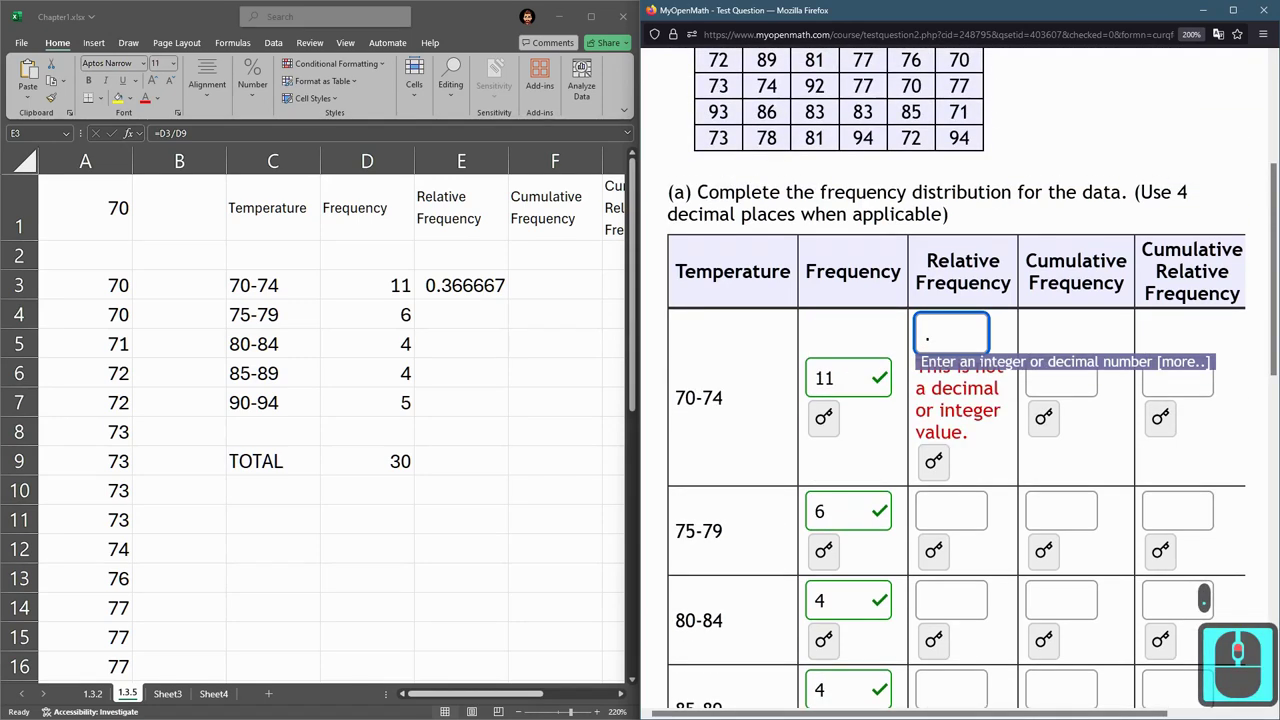
# Complete the relative frequency answer for the 70-74 class as .3666.
pyautogui.moveTo(1161, 192); pyautogui.dragTo(1197, 194)
pyautogui.click(972, 331)
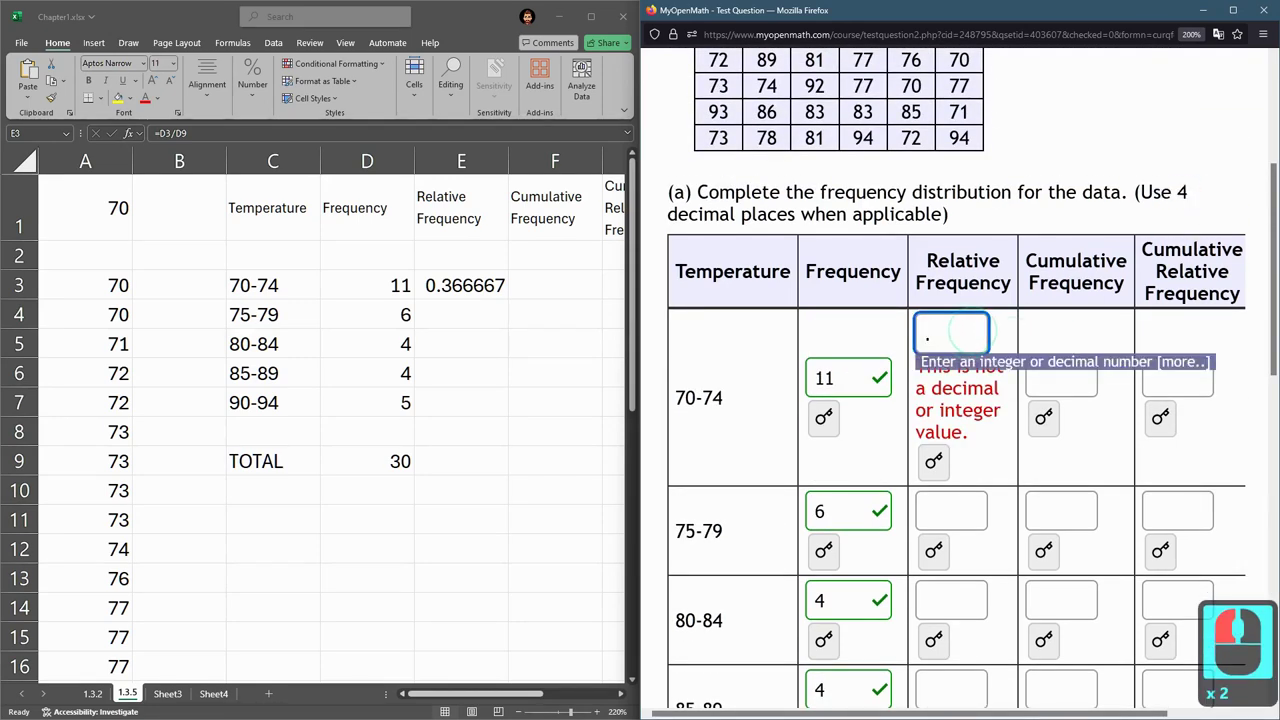
pyautogui.scroll(-2, 960, 333)
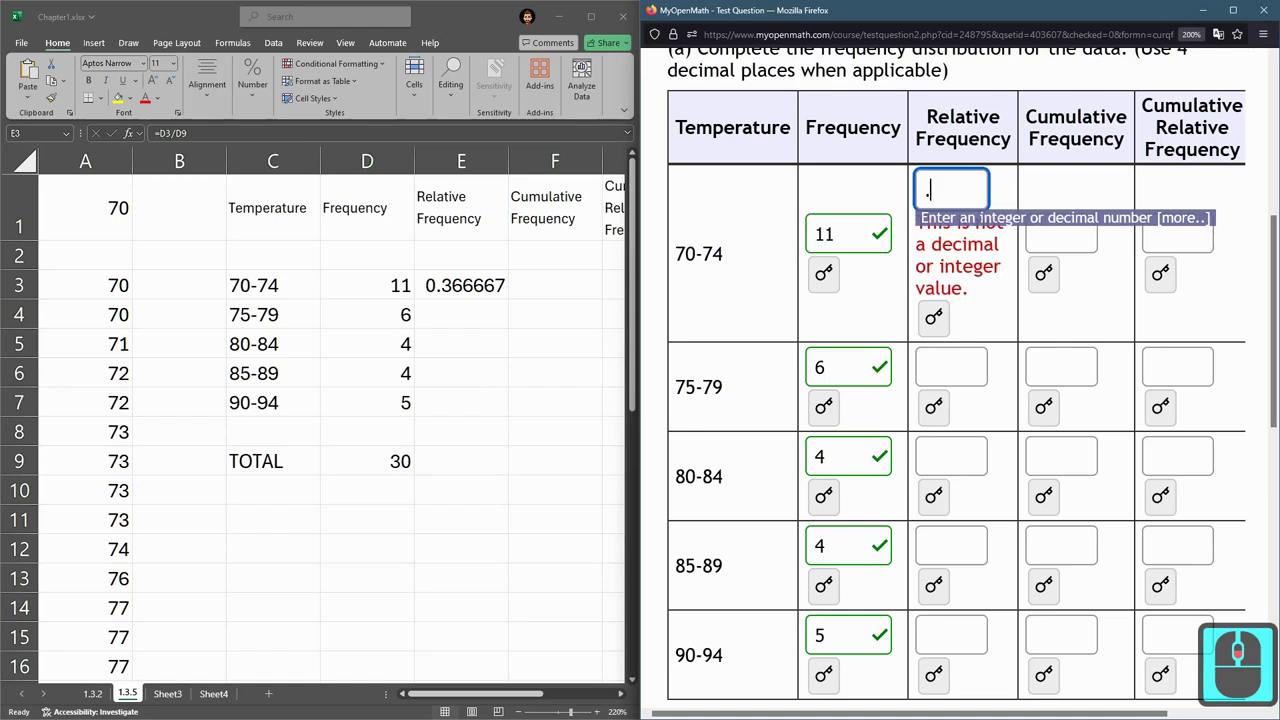
pyautogui.write('366')
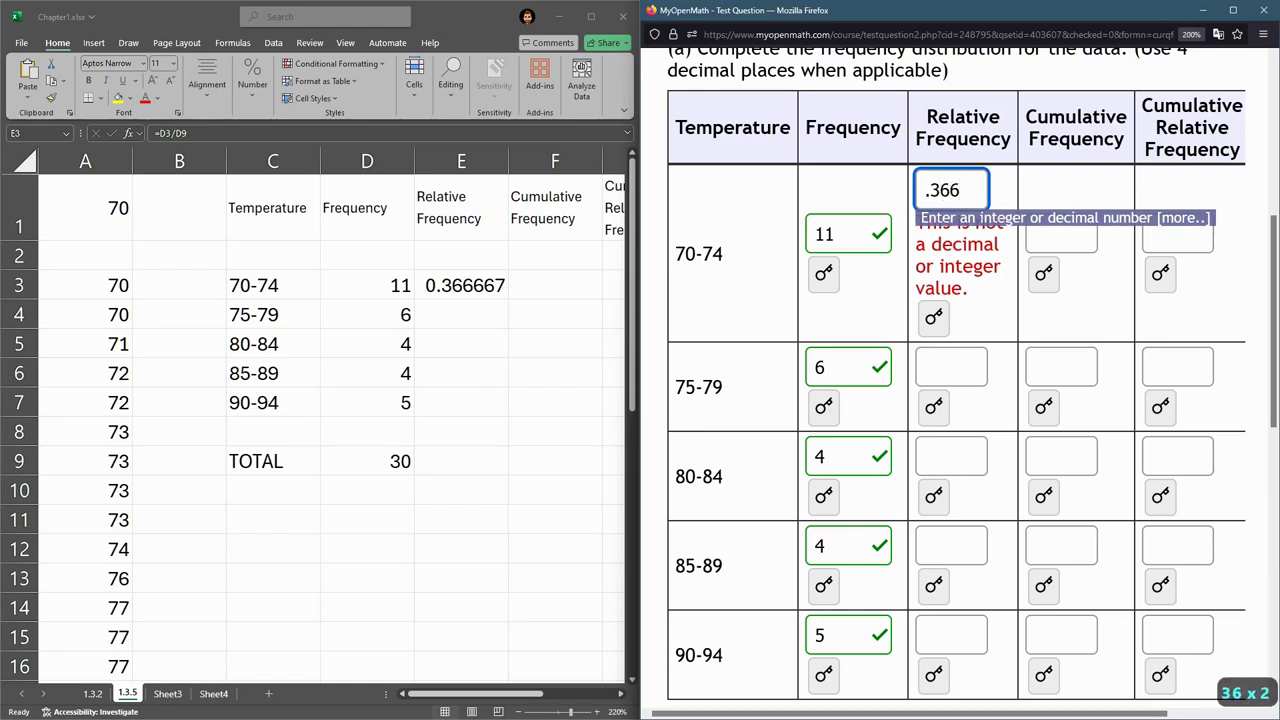
pyautogui.write('6')
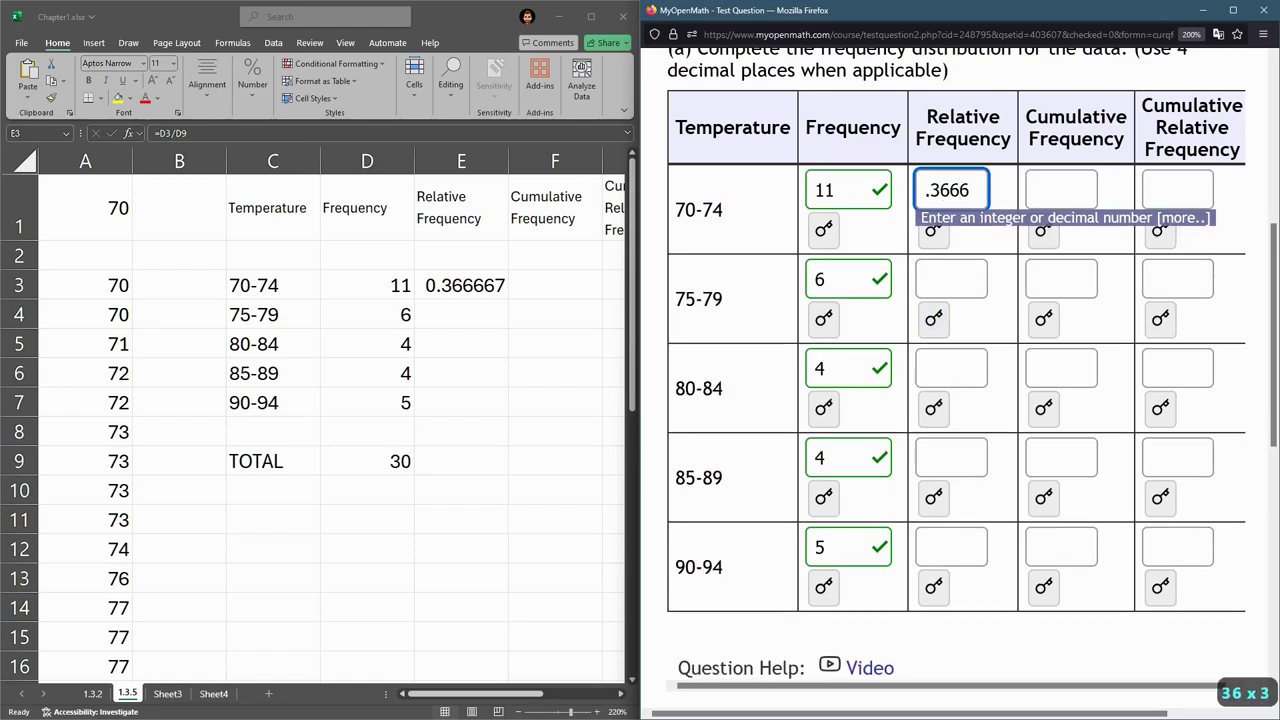
# Switch to the Excel workbook and format the relative frequency in cell E3 as Number with four decimal places.
pyautogui.click(456, 294)
pyautogui.click(456, 288)
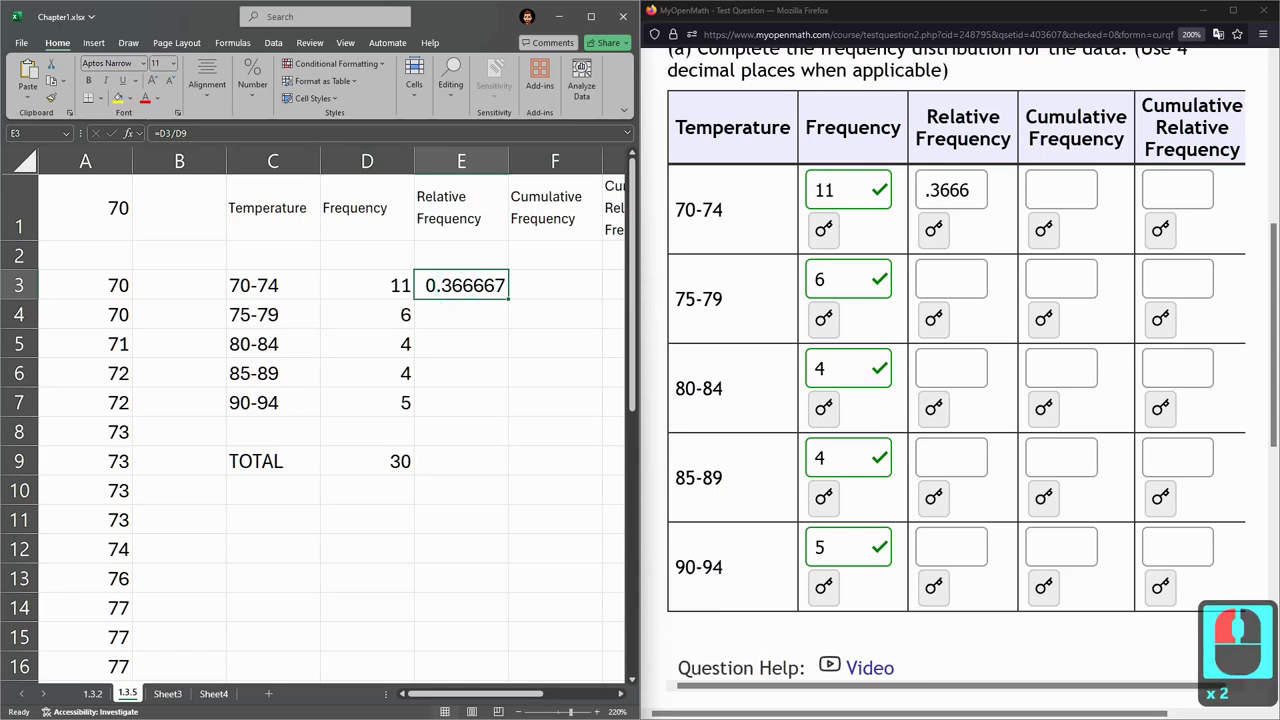
pyautogui.click(591, 16)
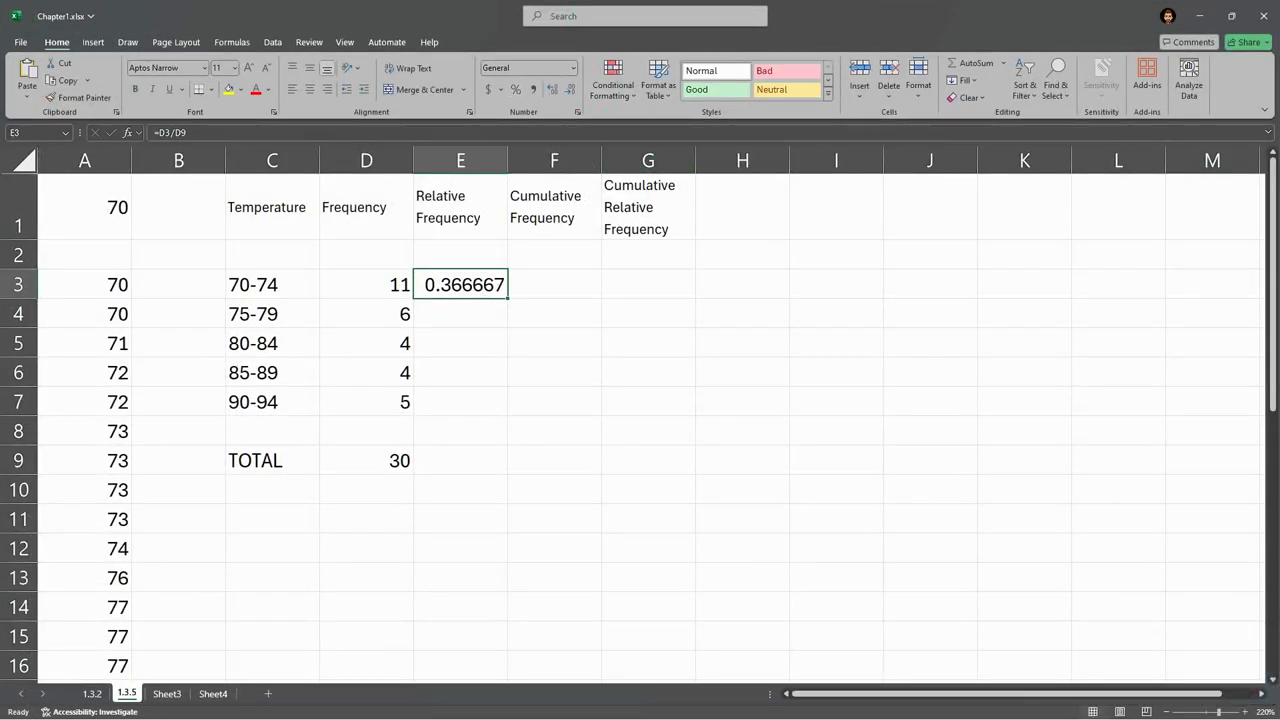
pyautogui.click(552, 89)
pyautogui.click(570, 89)
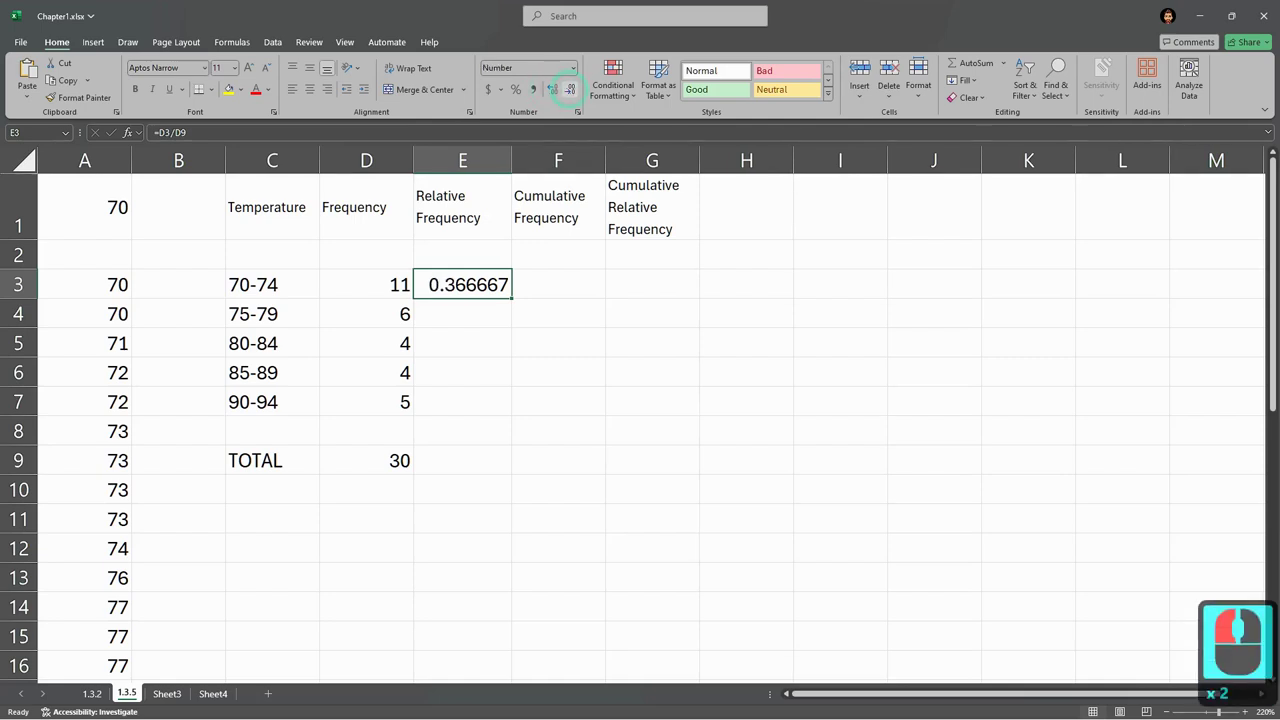
pyautogui.click(570, 68)
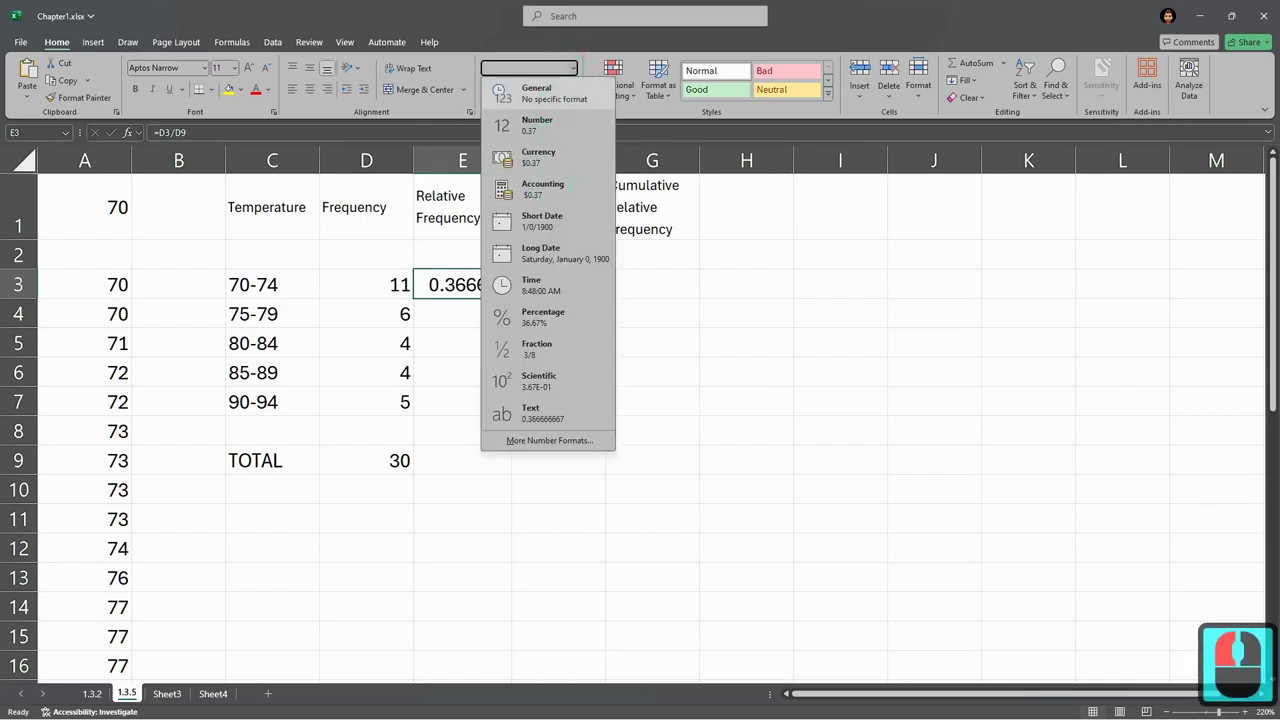
pyautogui.click(545, 125)
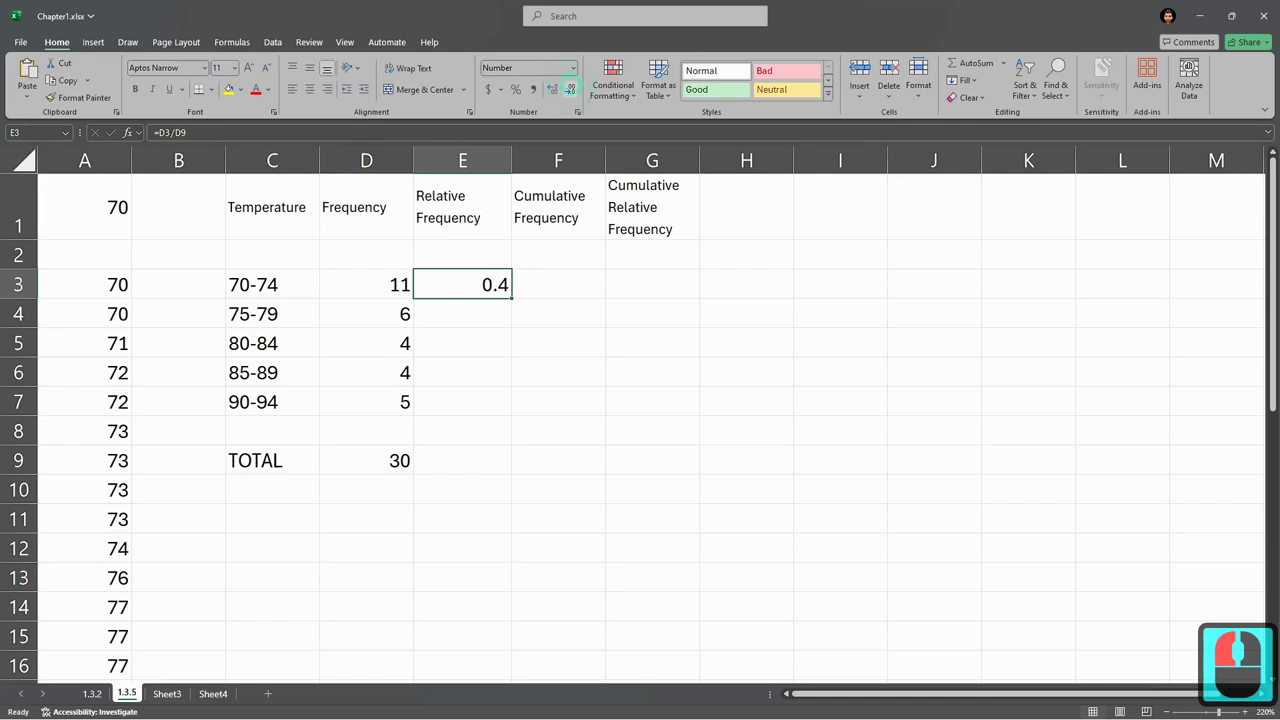
pyautogui.click(570, 89)
pyautogui.click(552, 89)
pyautogui.click(552, 89)
pyautogui.click(552, 89)
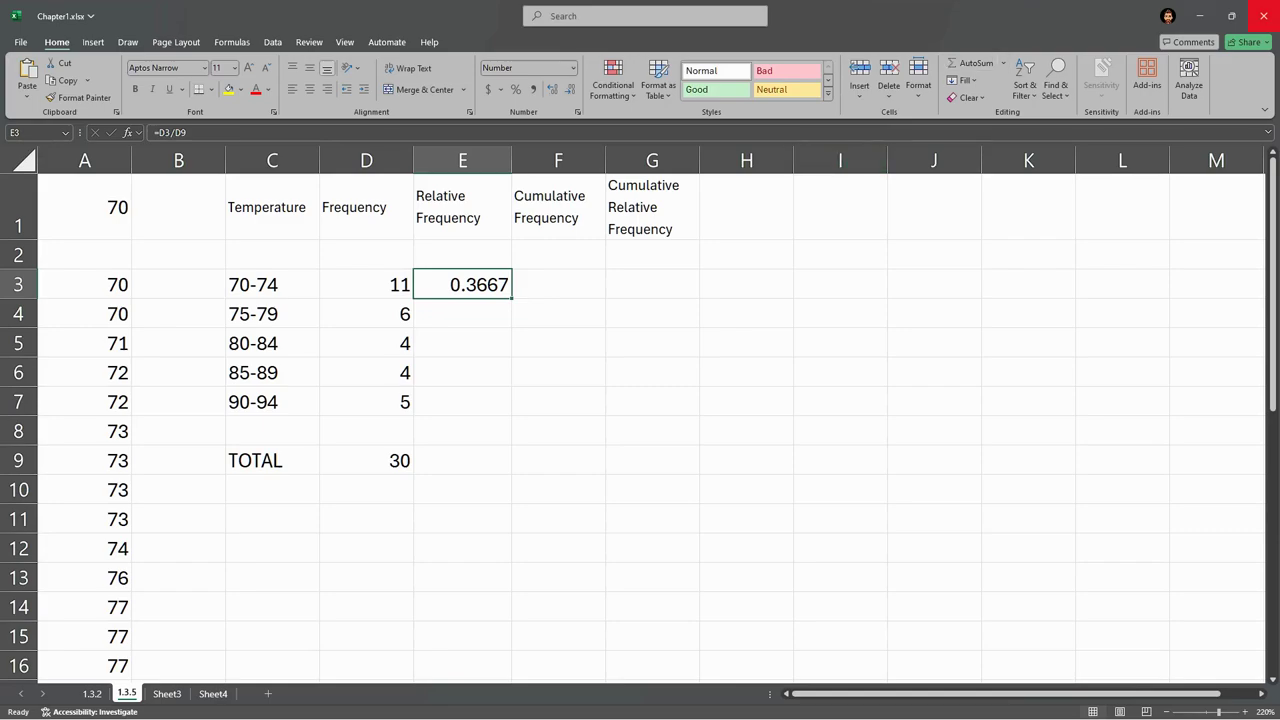
# Return to the MyOpenMath question, correct the 70-74 relative frequency answer to .3667, and have it checked.
pyautogui.click(1231, 16)
pyautogui.moveTo(867, 131); pyautogui.dragTo(0, 244)
pyautogui.click(966, 190)
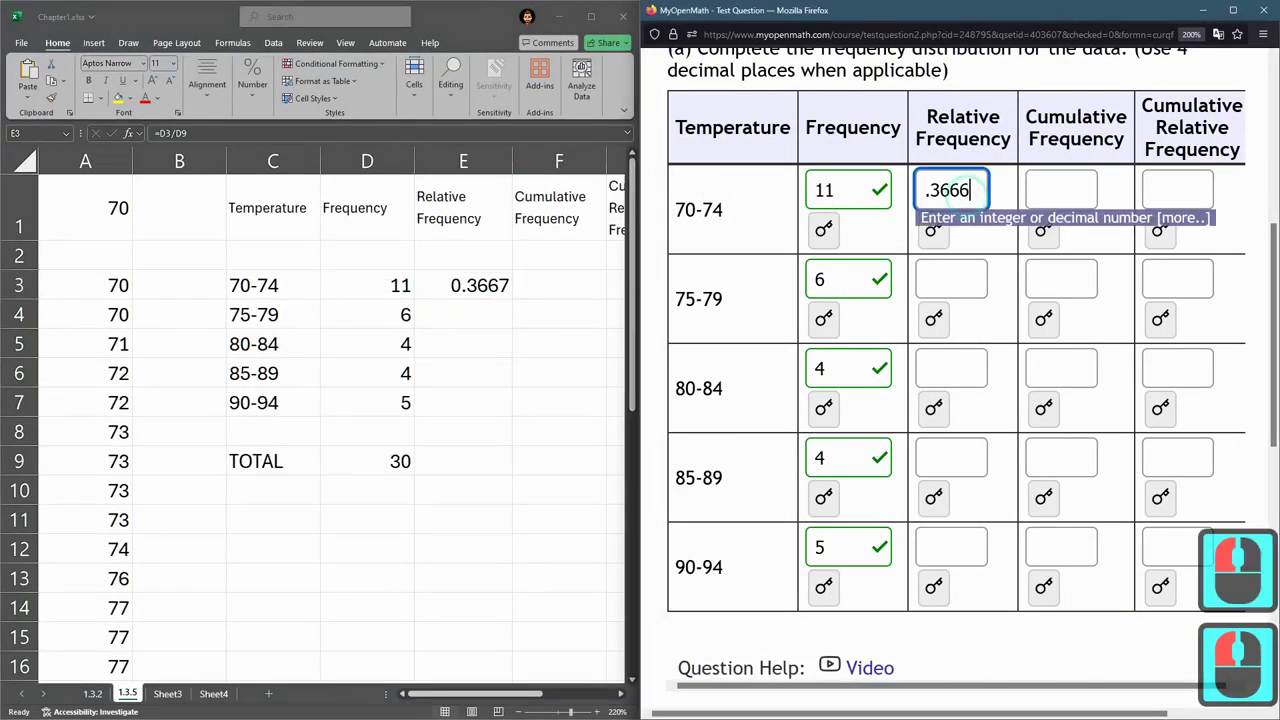
pyautogui.press('BackSpace')
pyautogui.write('7')
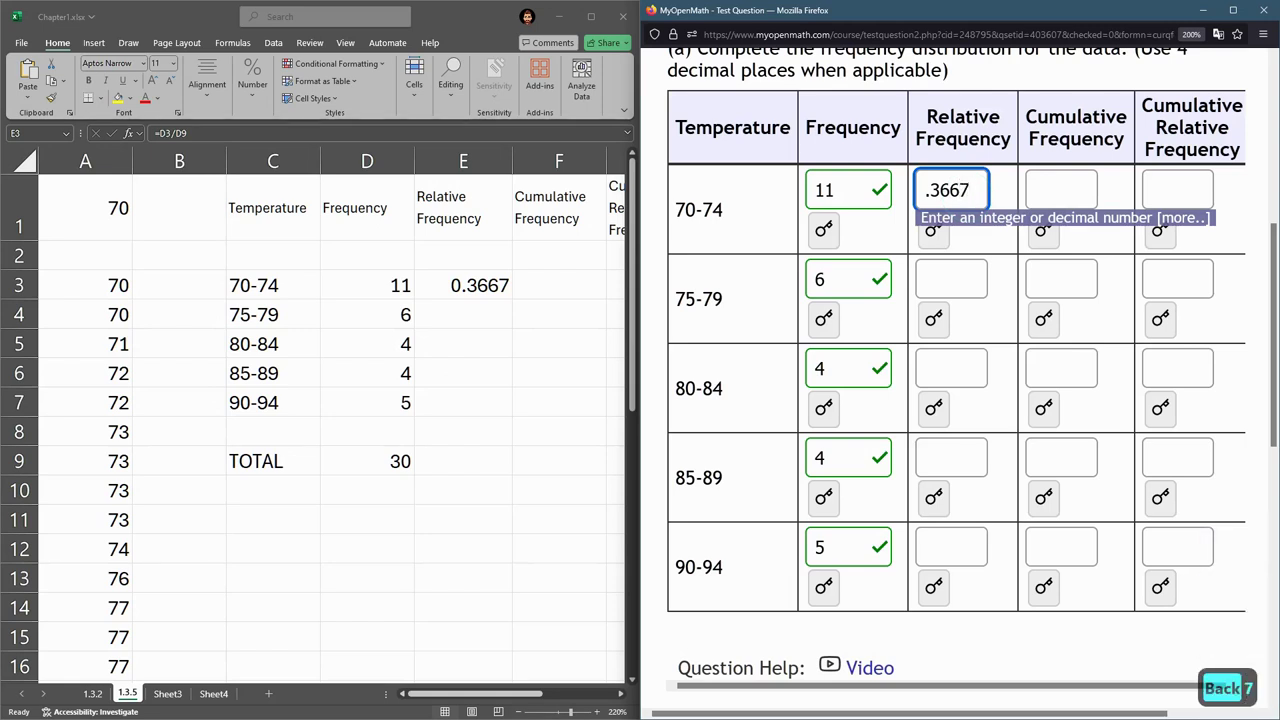
pyautogui.click(950, 279)
pyautogui.scroll(-2, 950, 279)
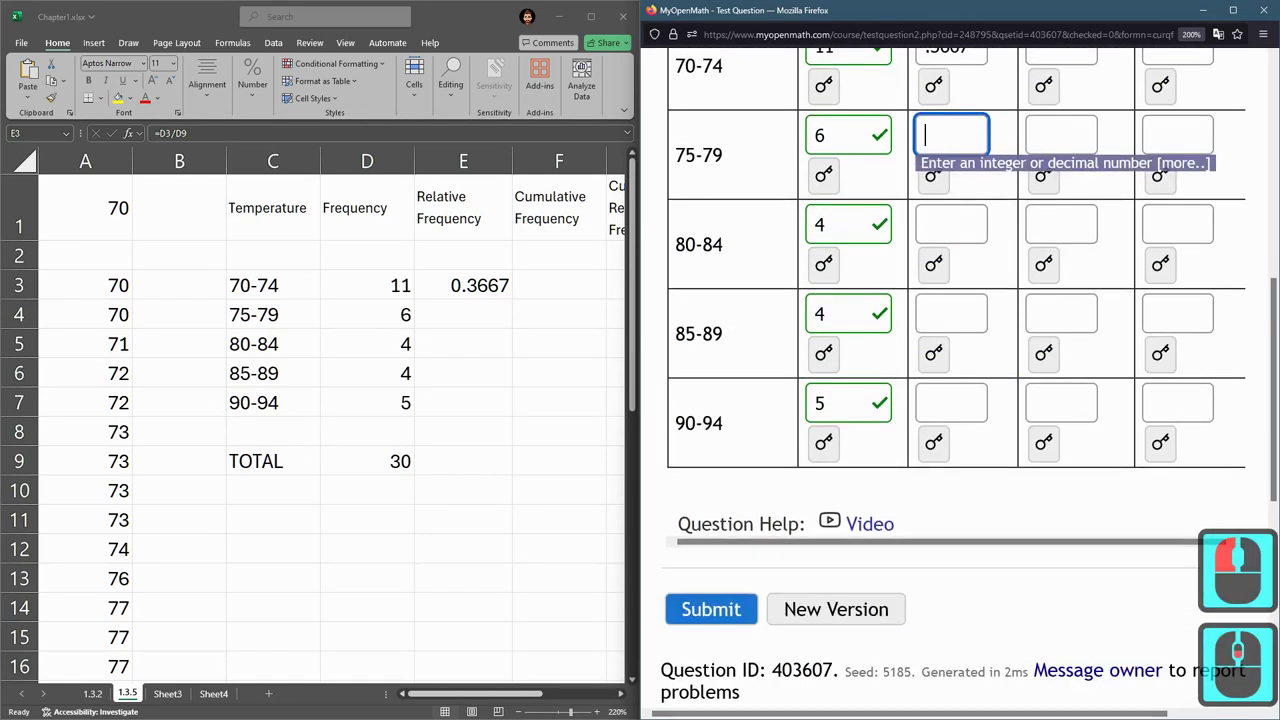
pyautogui.click(927, 499)
pyautogui.scroll(2, 927, 499)
pyautogui.scroll(-3, 957, 400)
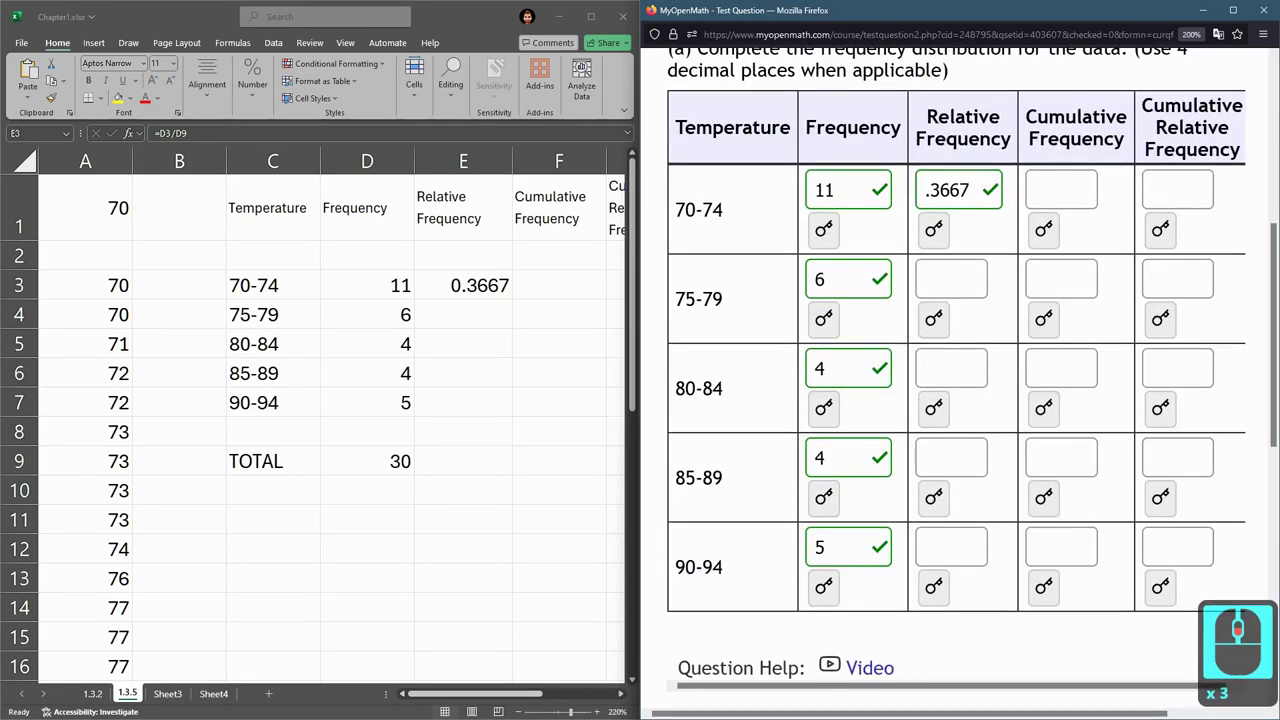
pyautogui.click(966, 189)
pyautogui.click(950, 280)
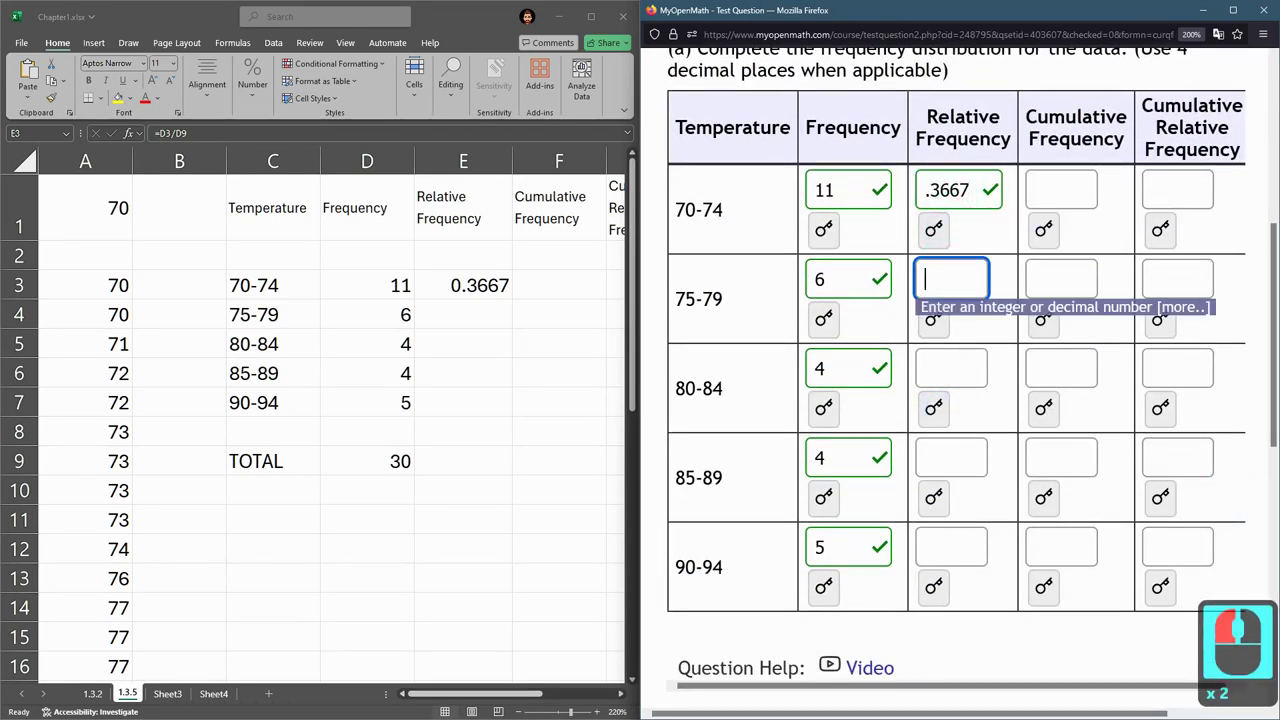
# In the Excel worksheet, copy the relative frequency formula from cell E3 into E4 for the 75-79 class.
pyautogui.click(474, 311)
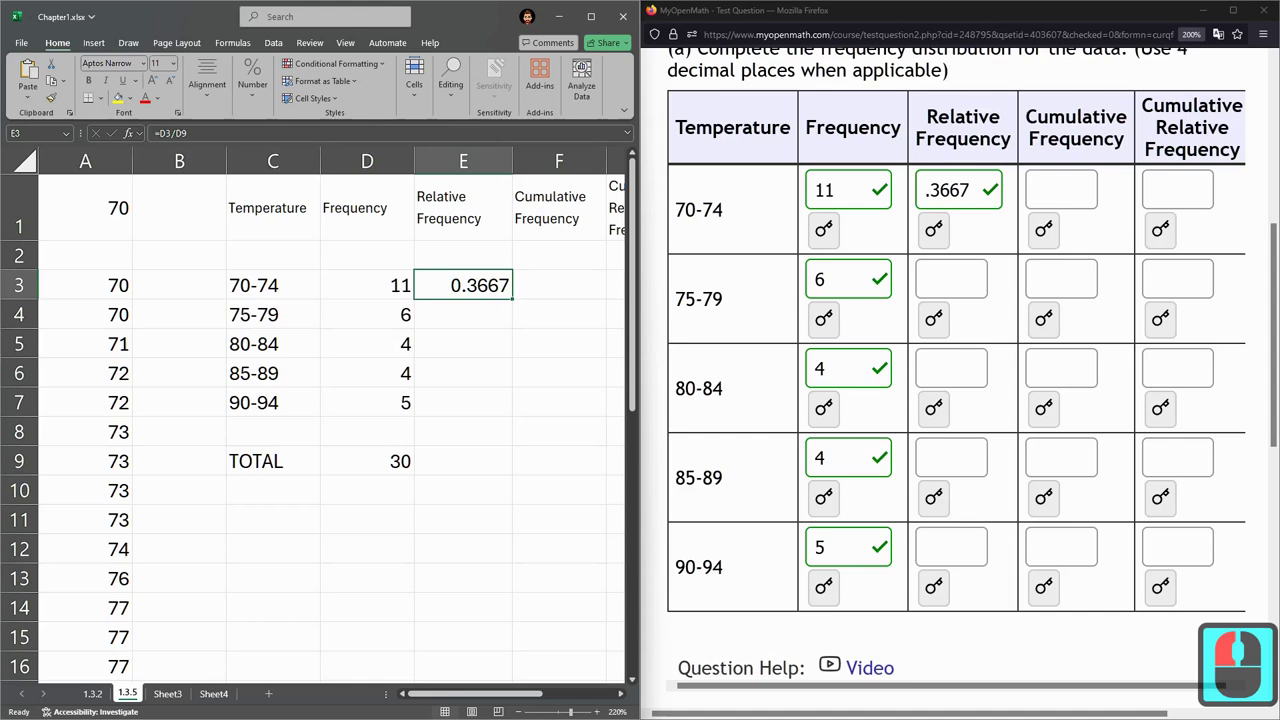
pyautogui.click(486, 304)
pyautogui.click(488, 293)
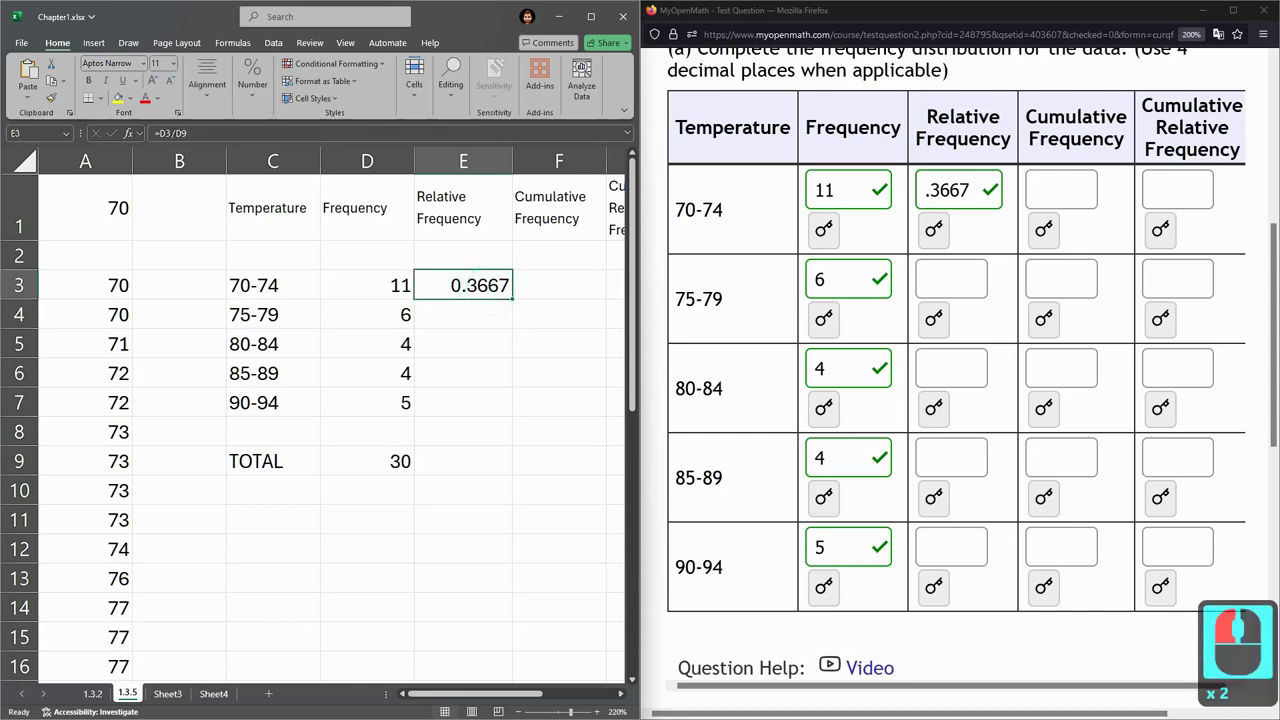
pyautogui.hotkey('ctrl', 'c')
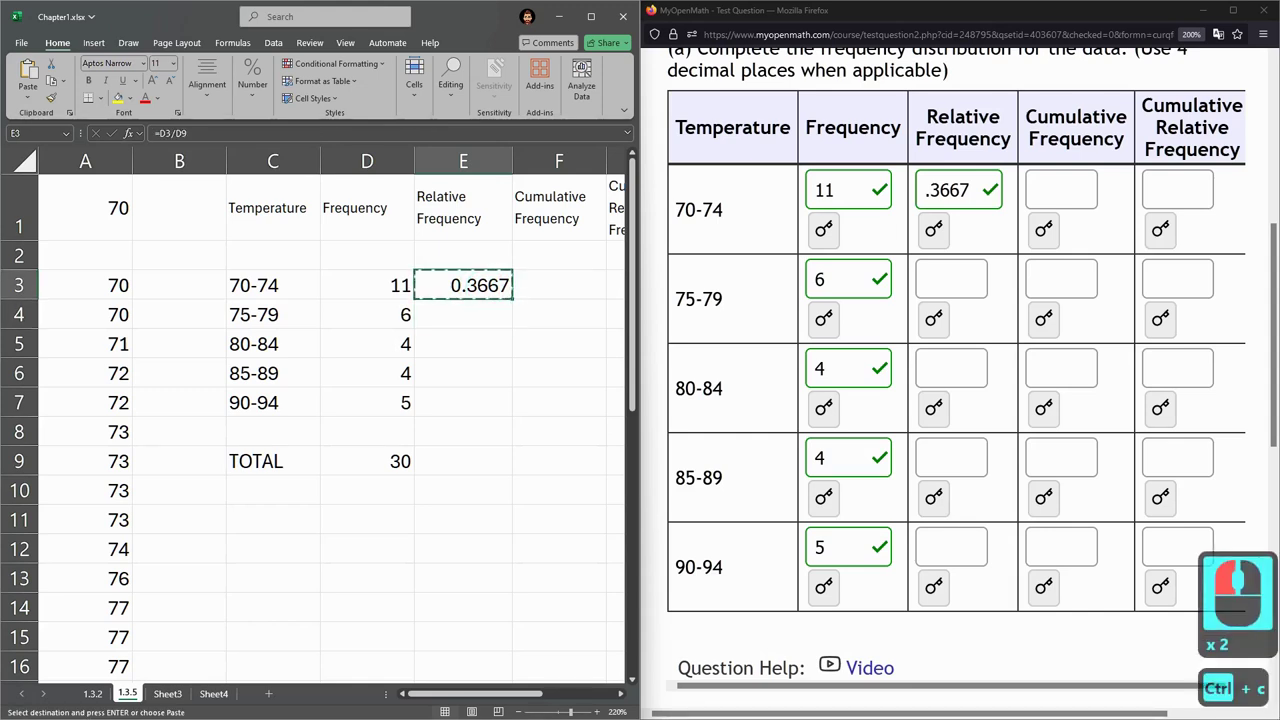
pyautogui.click(463, 314)
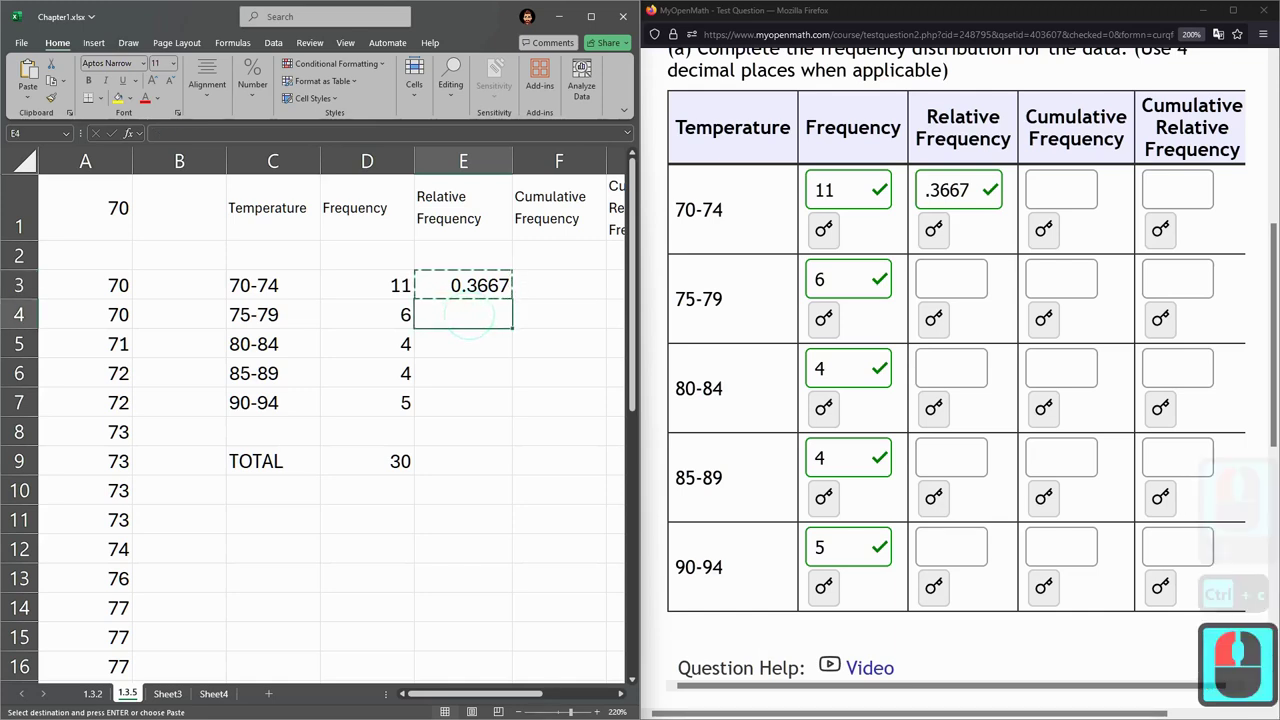
pyautogui.hotkey('ctrl', 'v')
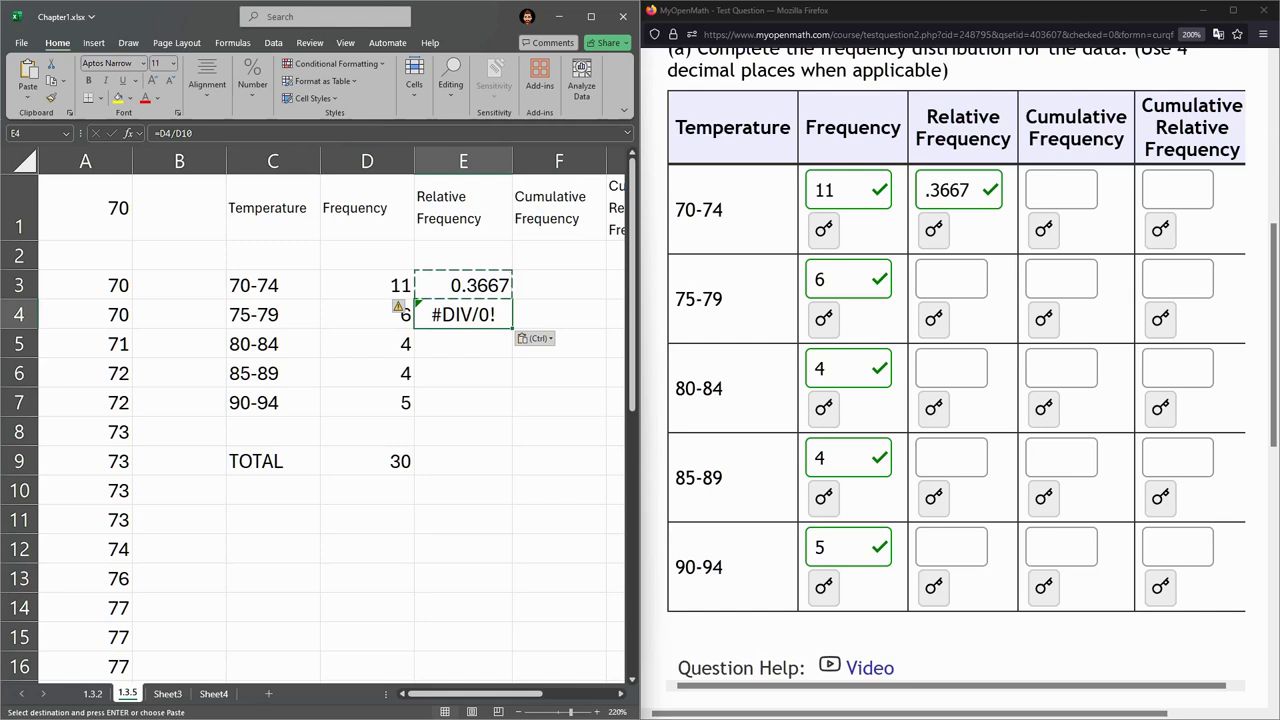
# Correct the formula in cell E4 to =D4/D9 so it divides by the TOTAL frequency.
pyautogui.doubleClick(463, 314)
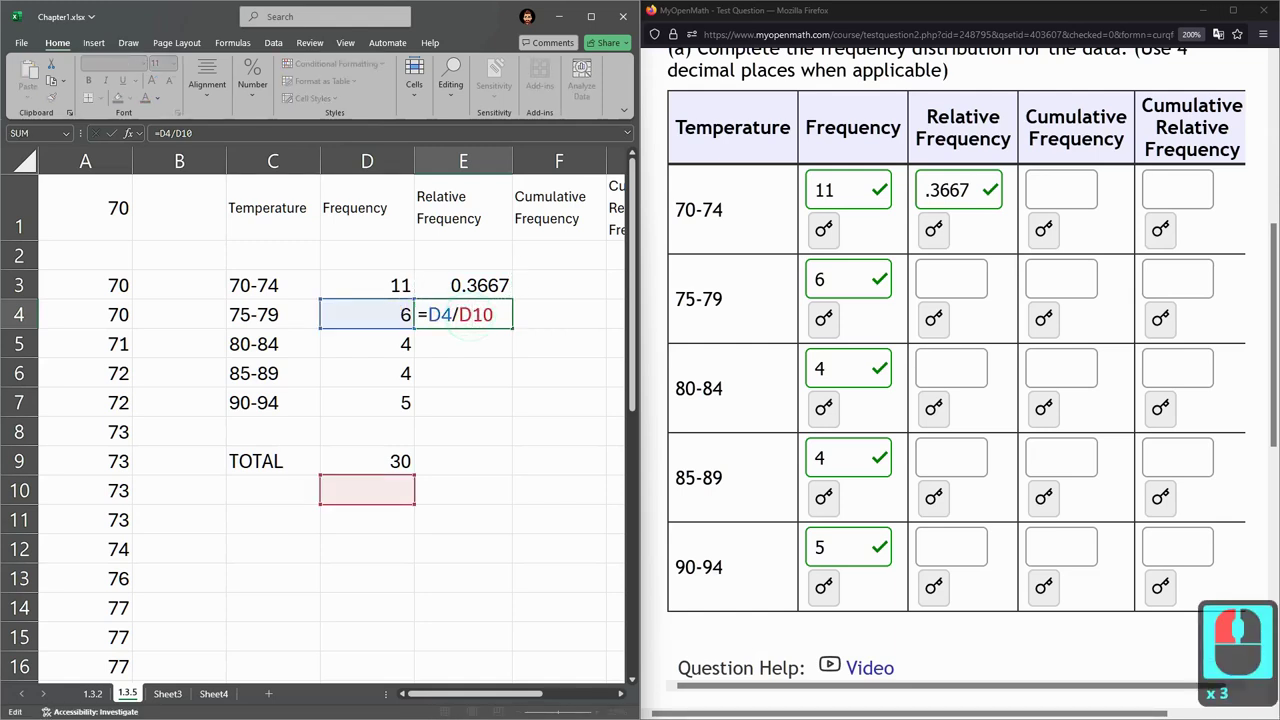
pyautogui.doubleClick(472, 314)
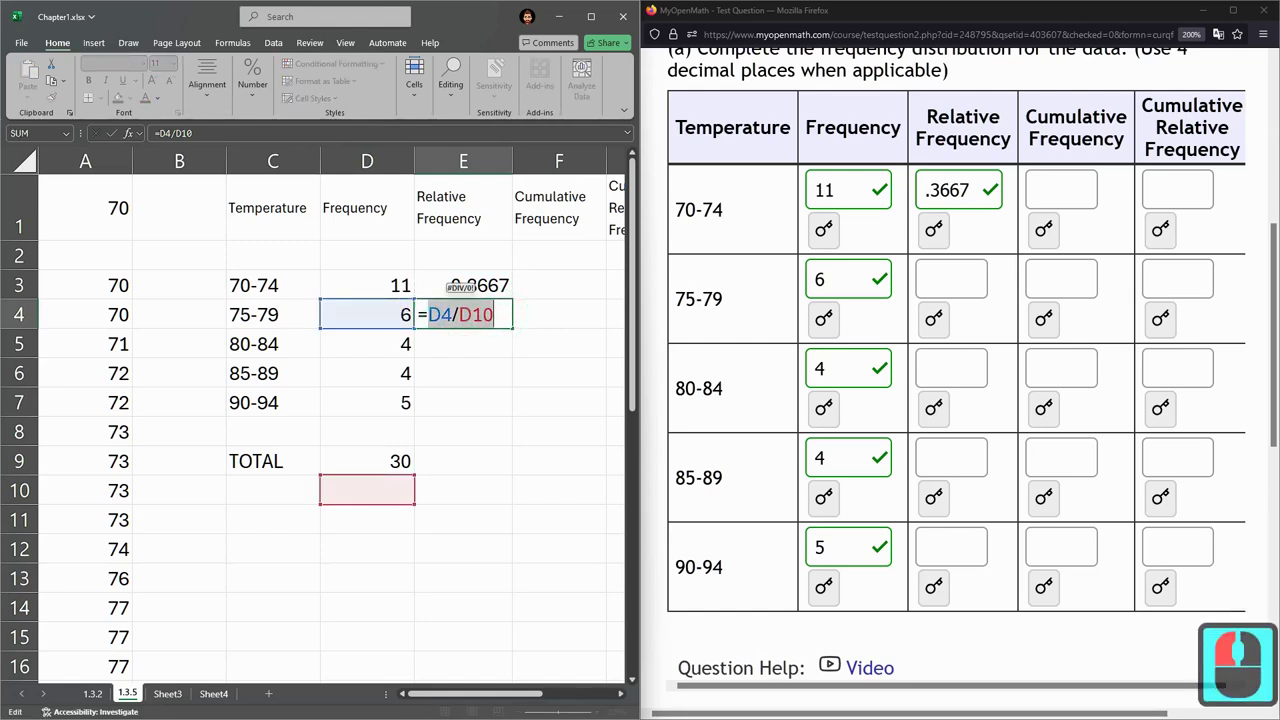
pyautogui.doubleClick(434, 318)
pyautogui.moveTo(434, 318); pyautogui.dragTo(452, 310)
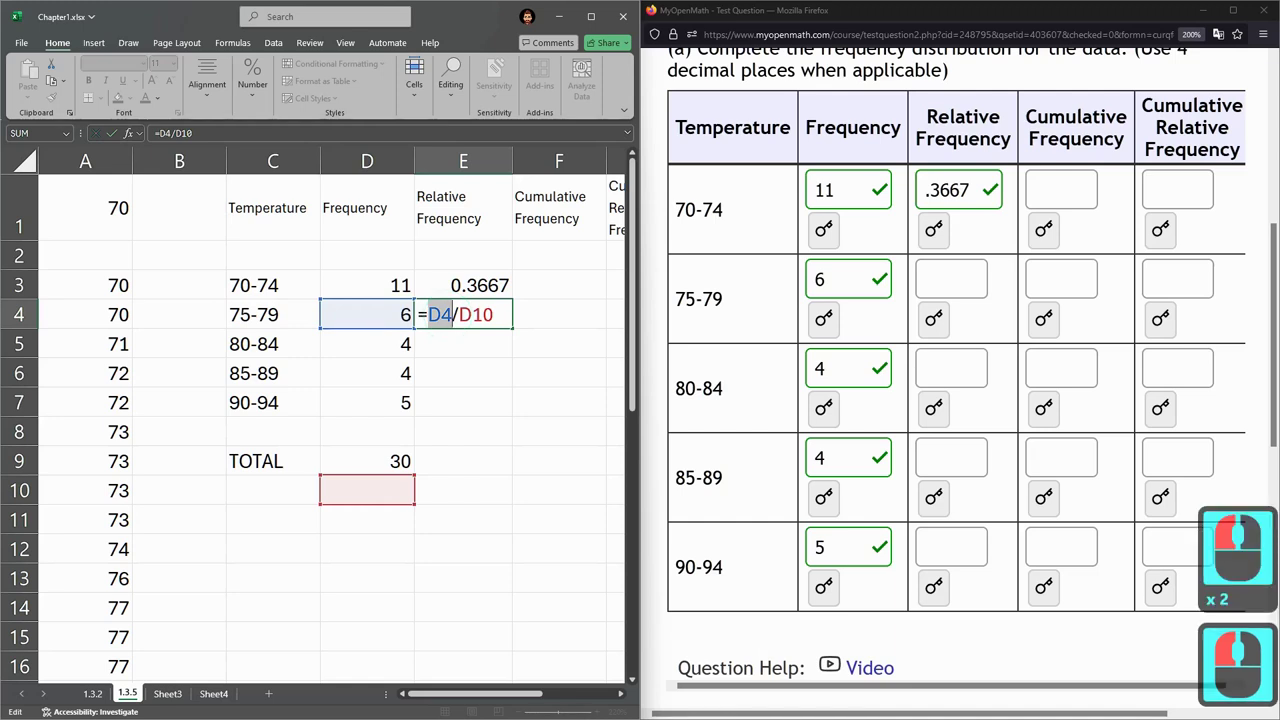
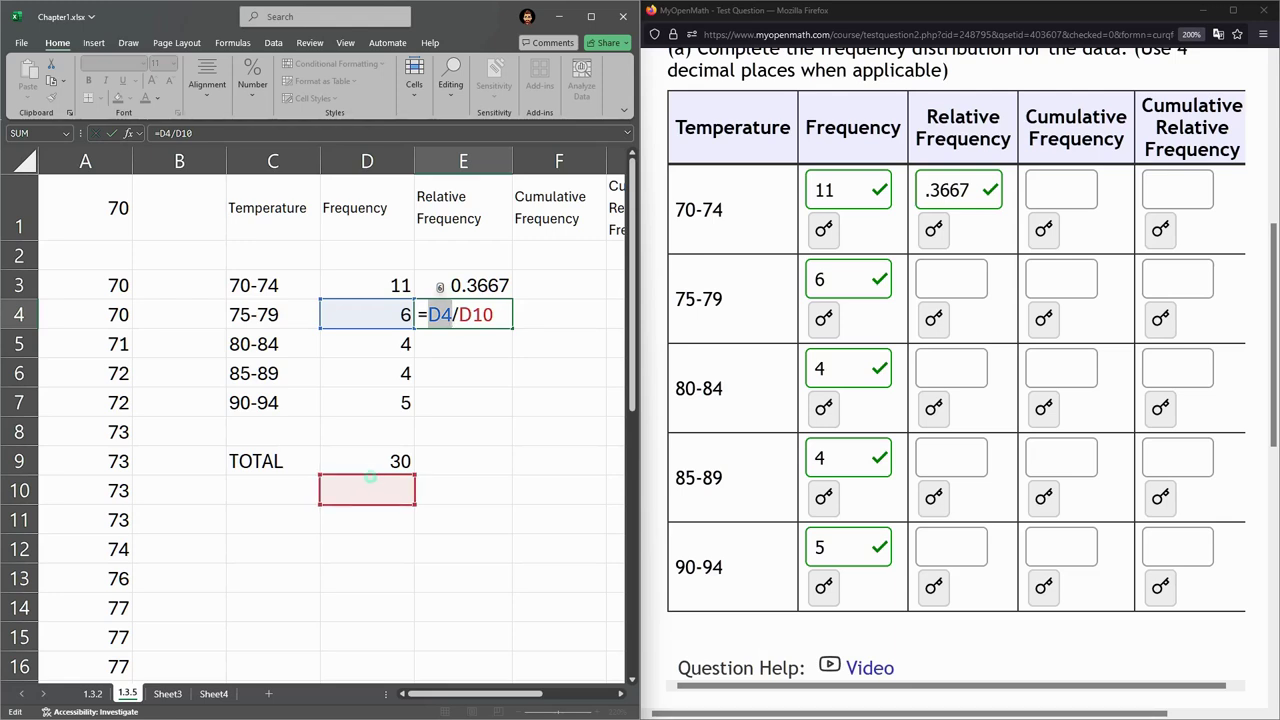
pyautogui.click(369, 468)
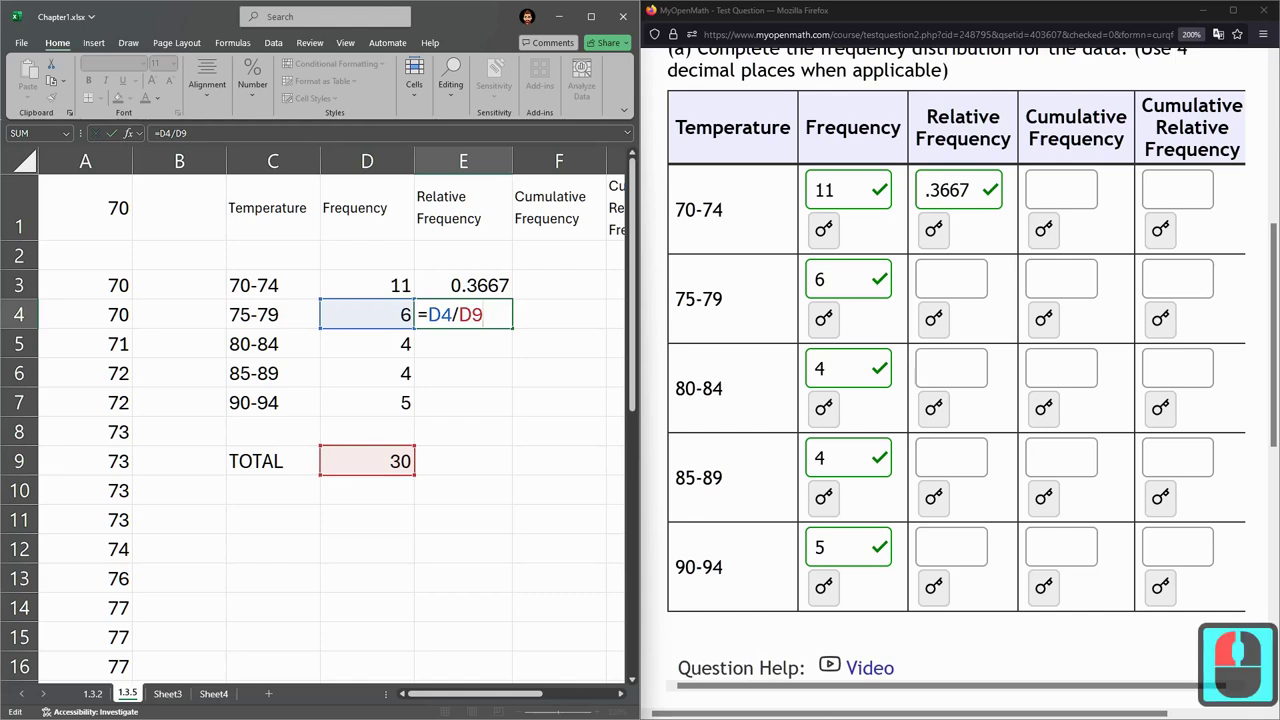
pyautogui.press('Return')
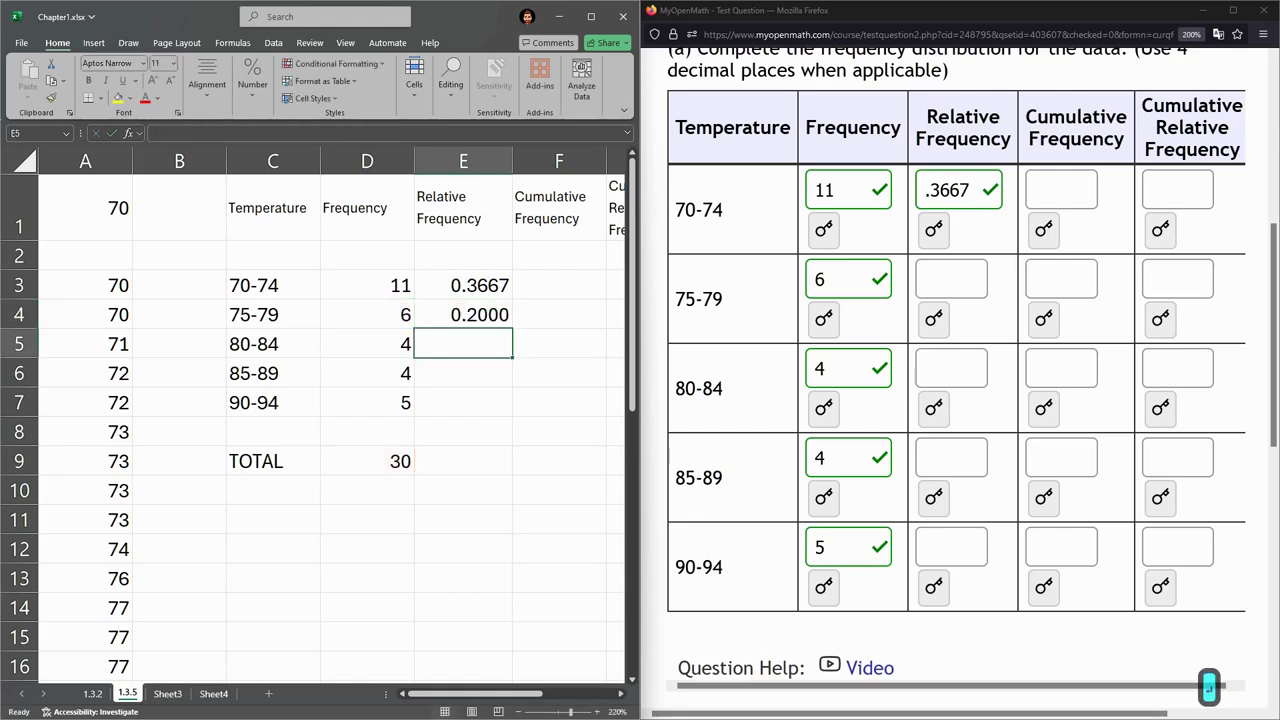
# Copy the relative frequency formula from cell E4 into E5 for the 80-84 class.
pyautogui.click(470, 318)
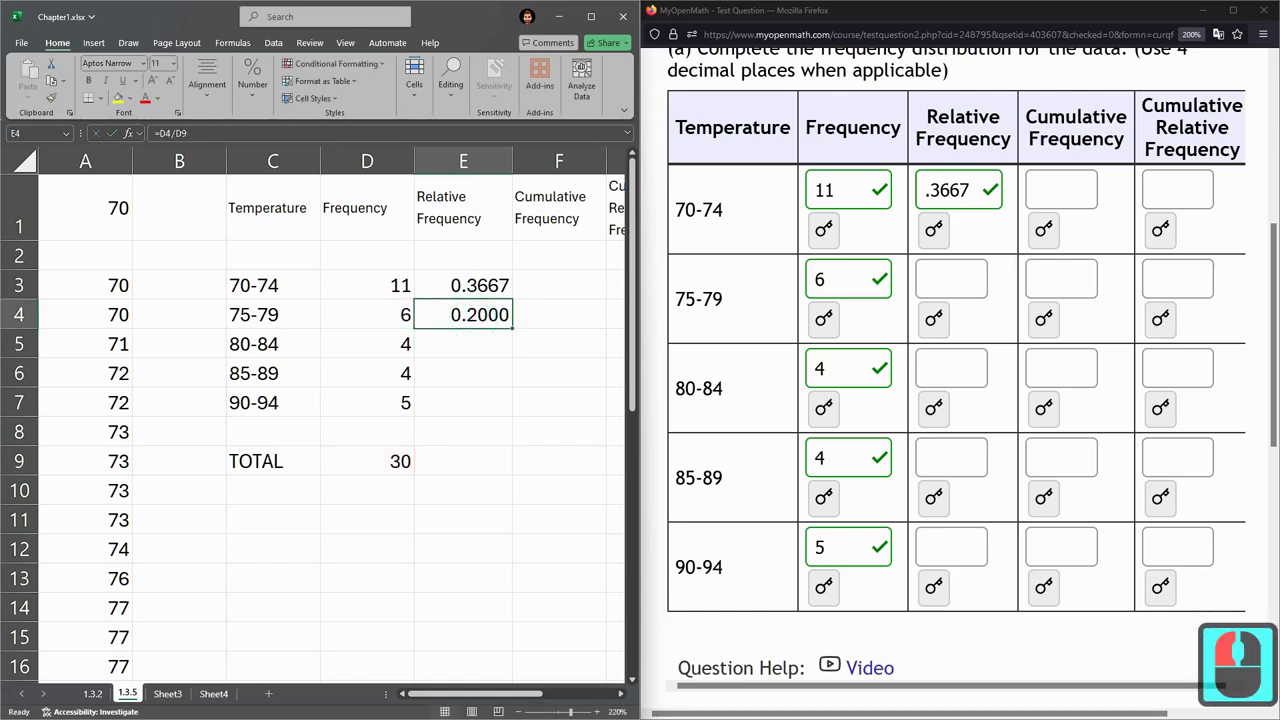
pyautogui.hotkey('ctrl', 'c')
pyautogui.click(465, 344)
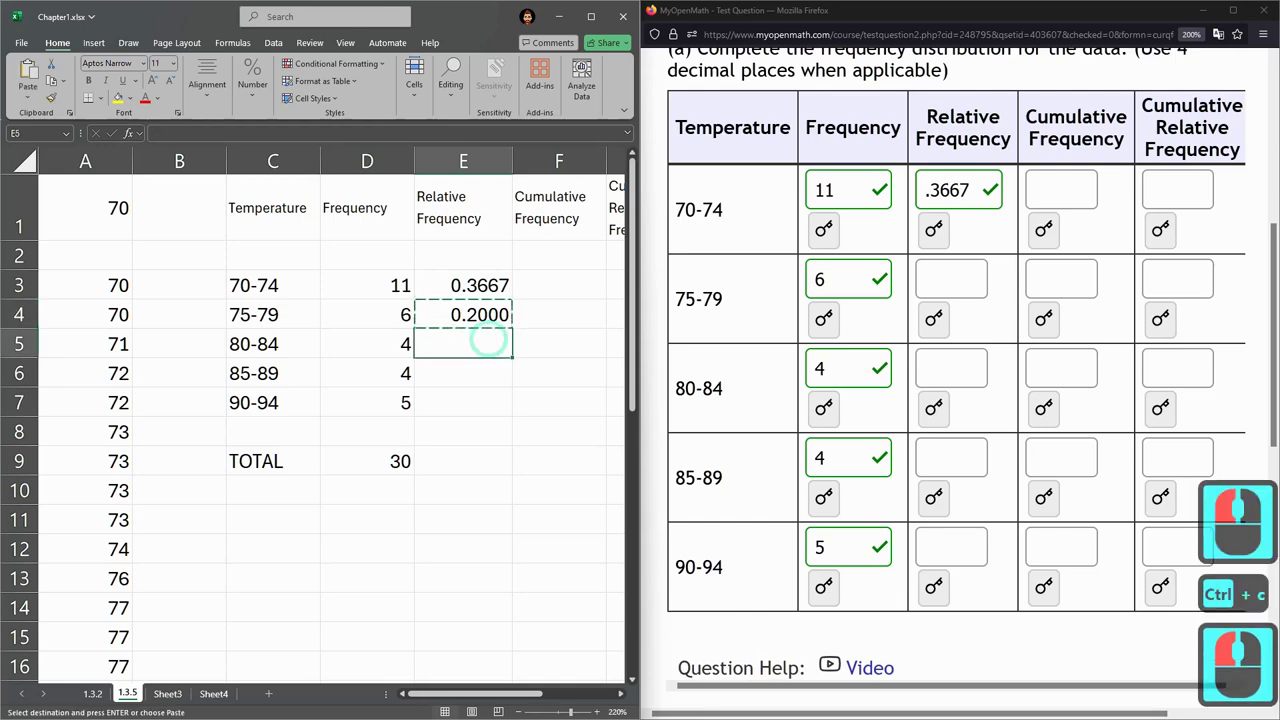
pyautogui.hotkey('ctrl', 'v')
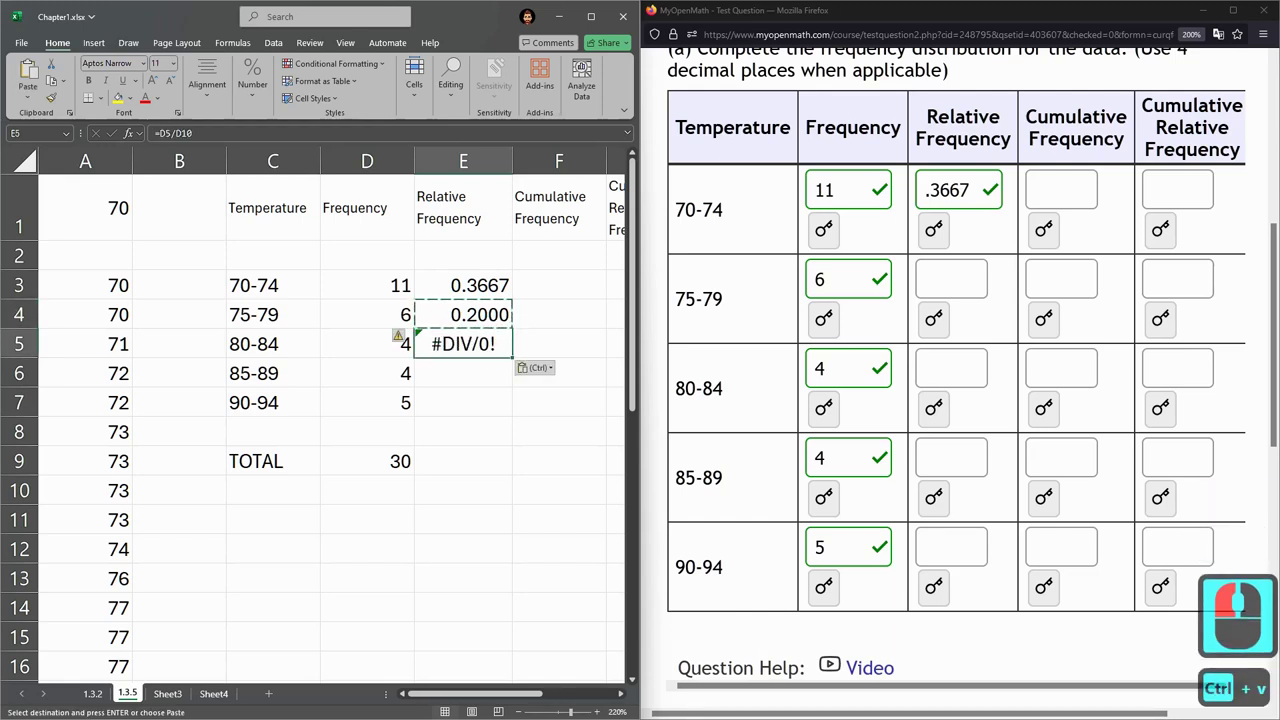
# Correct the formula in cell E5 to =D5/D9 so the 80-84 class divides by the TOTAL frequency.
pyautogui.doubleClick(465, 342)
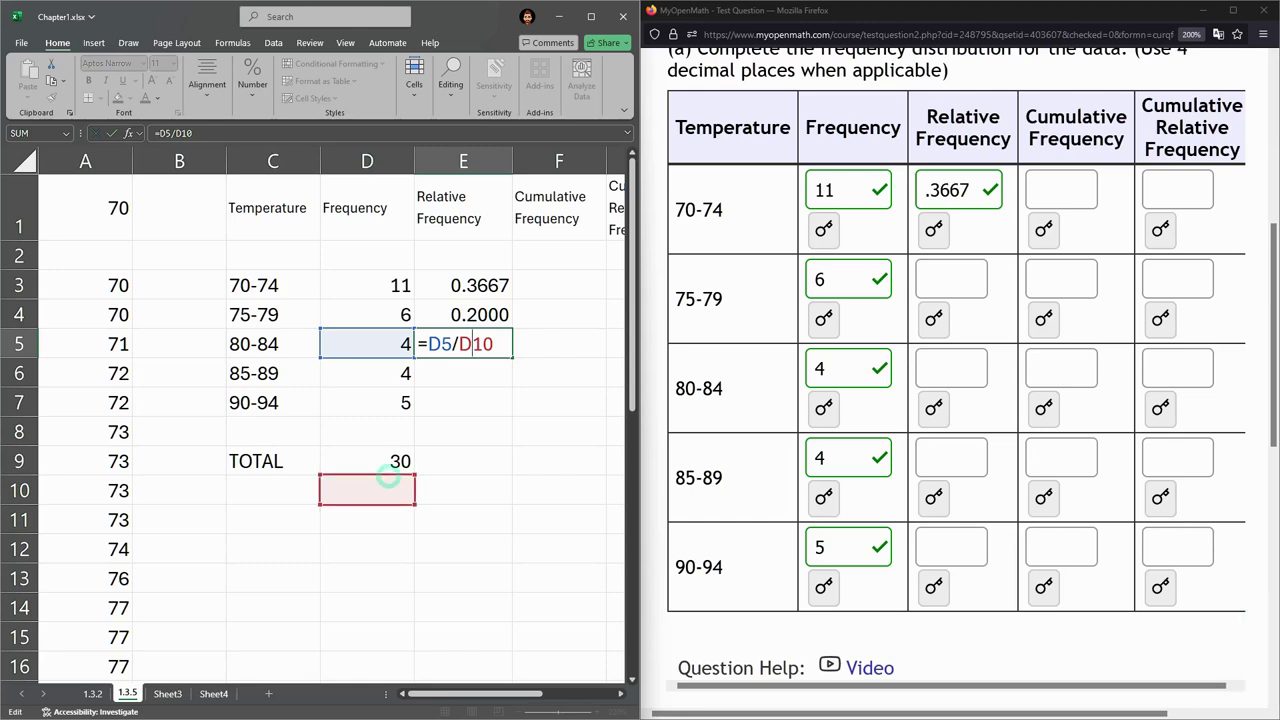
pyautogui.click(398, 460)
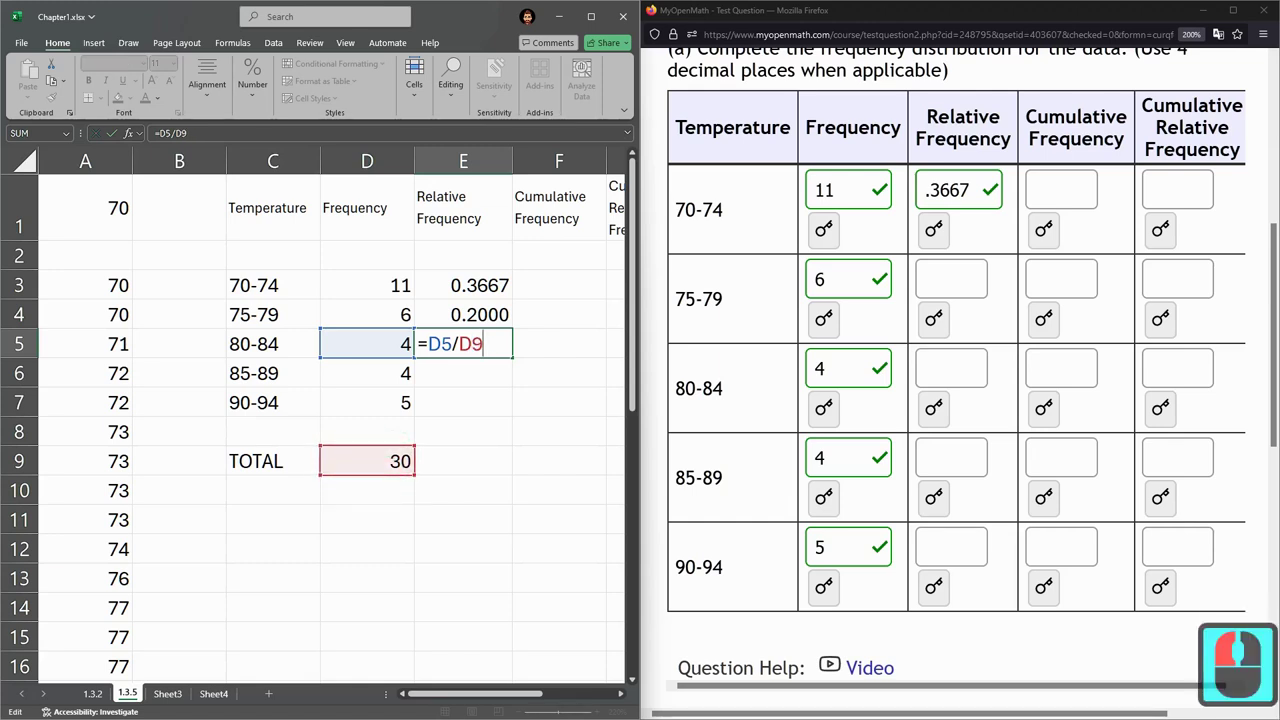
pyautogui.hotkey('ctrl', 'z')
pyautogui.click(493, 346)
pyautogui.moveTo(472, 345); pyautogui.dragTo(494, 346)
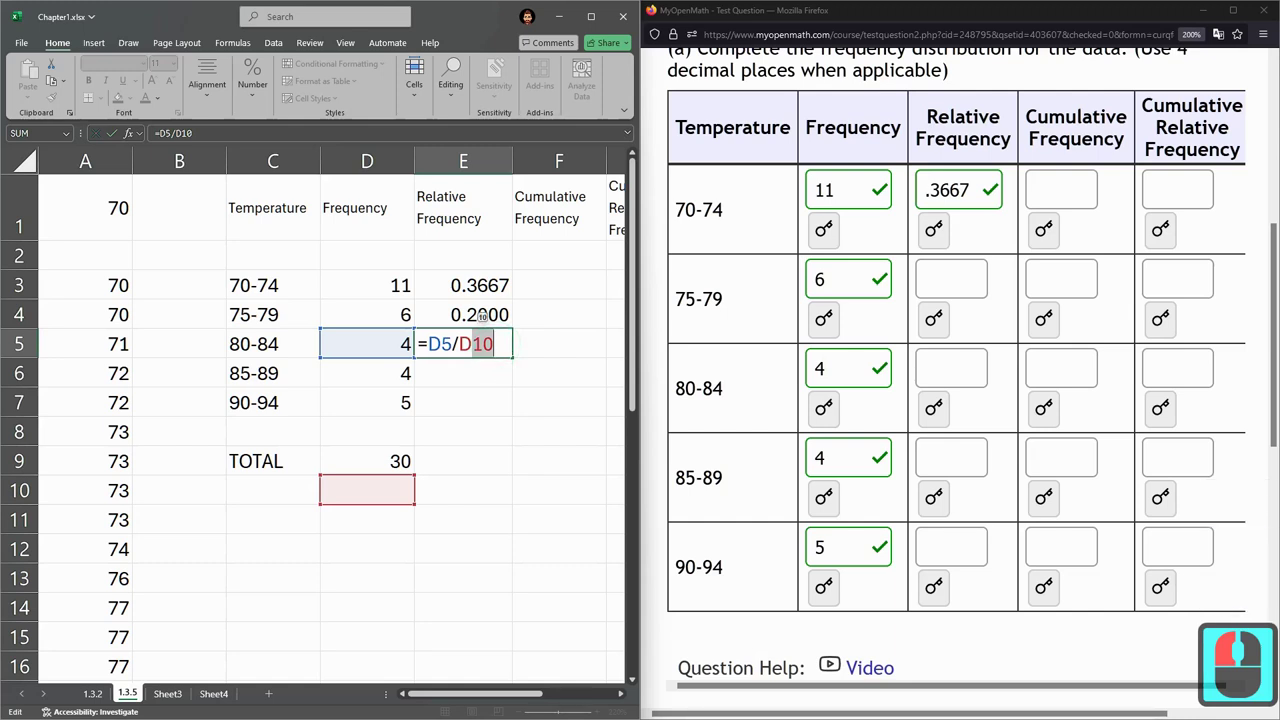
pyautogui.write('9')
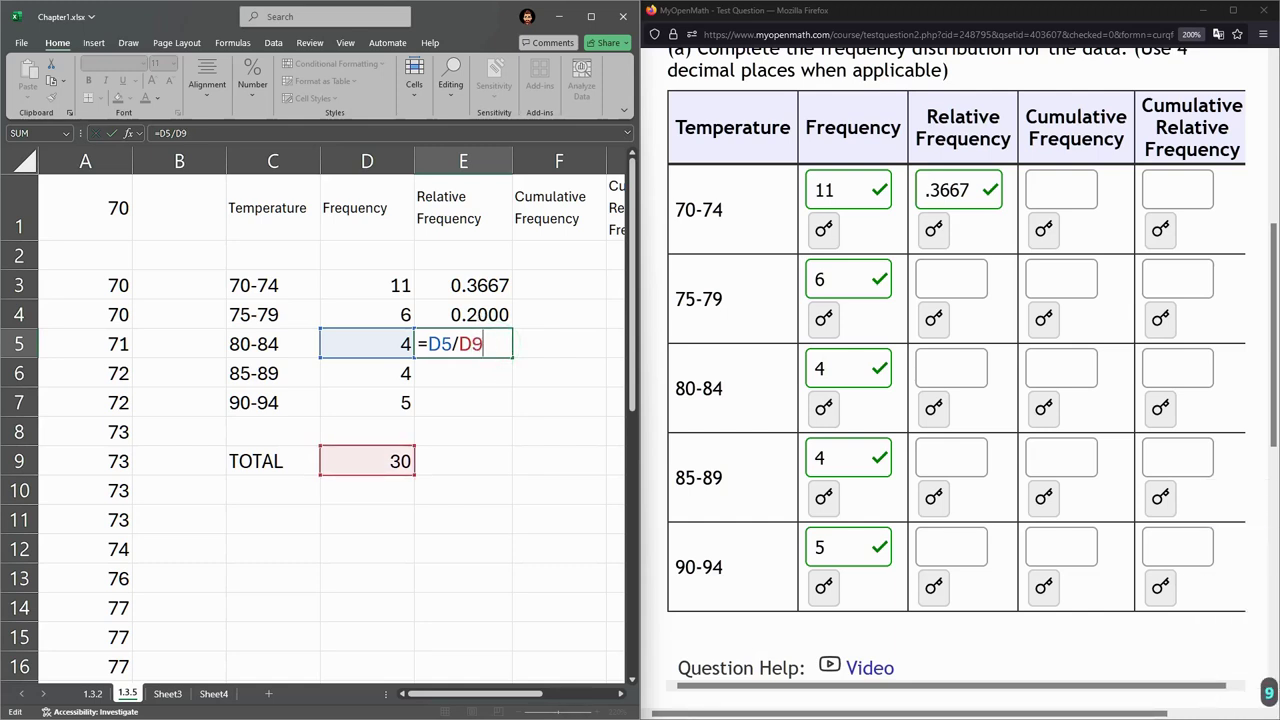
# Lock the row of the TOTAL reference in cell E5 by changing the formula to =D5/D$9.
pyautogui.press('Left')
pyautogui.moveTo(428, 344); pyautogui.dragTo(483, 344)
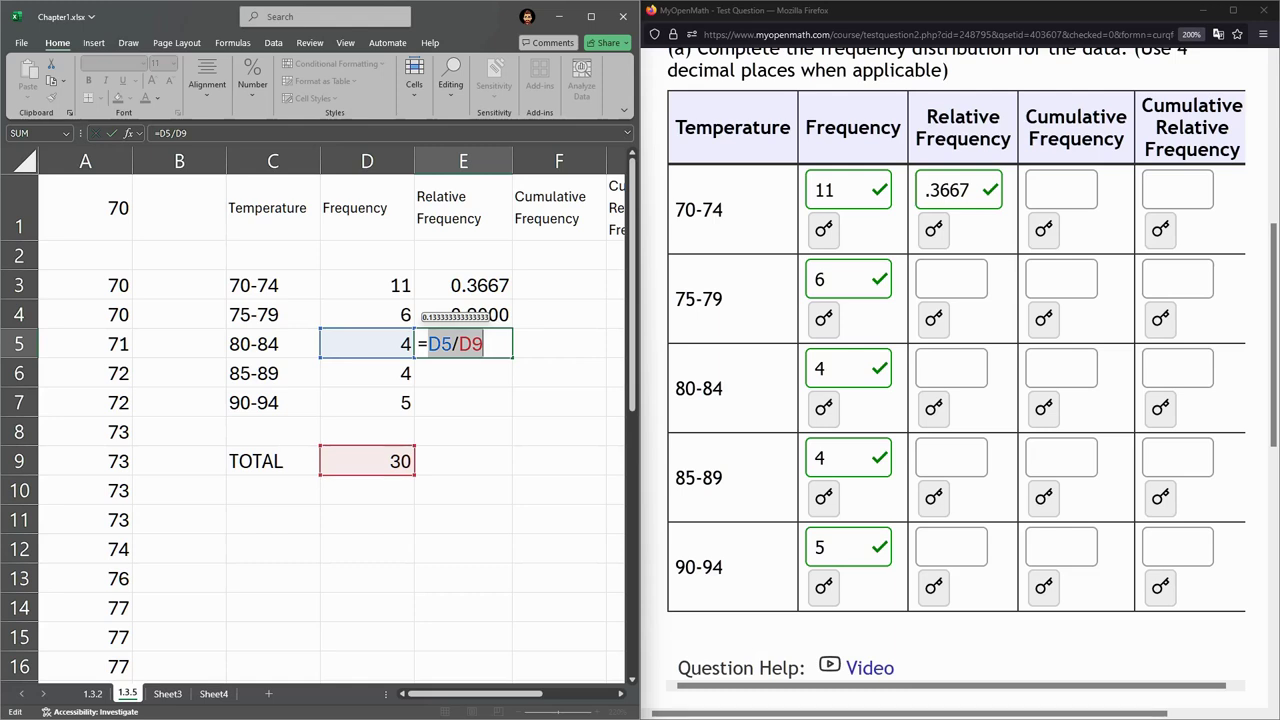
pyautogui.click(490, 344)
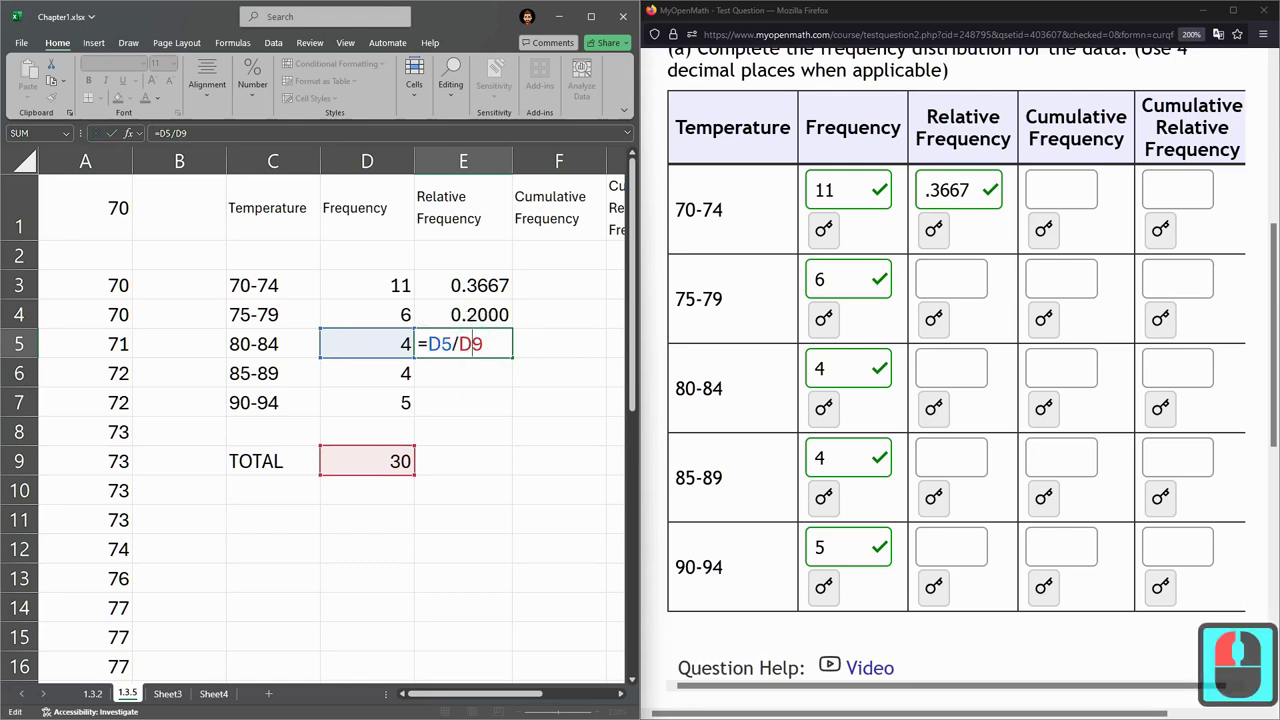
pyautogui.write('$')
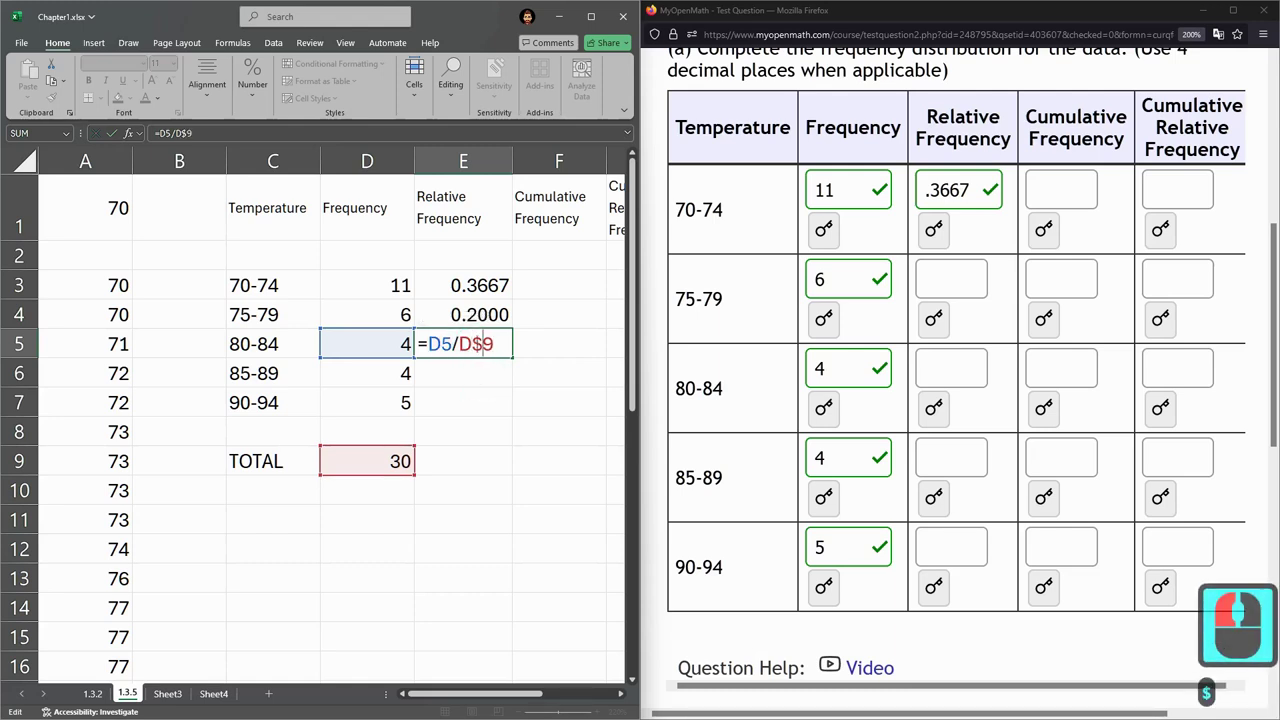
pyautogui.moveTo(473, 344); pyautogui.dragTo(516, 342)
pyautogui.click(508, 343)
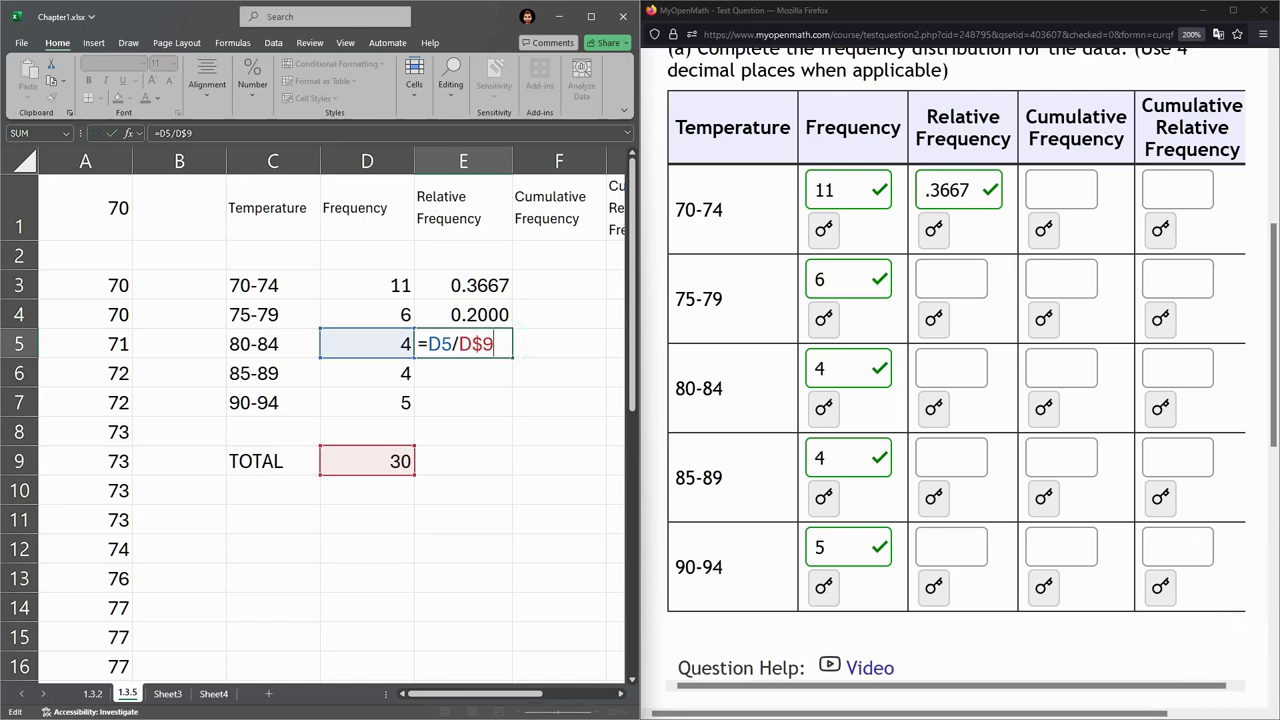
pyautogui.press('Return')
# Copy the row-locked formula from cell E5 into E6 for the 85-89 class.
pyautogui.click(500, 348)
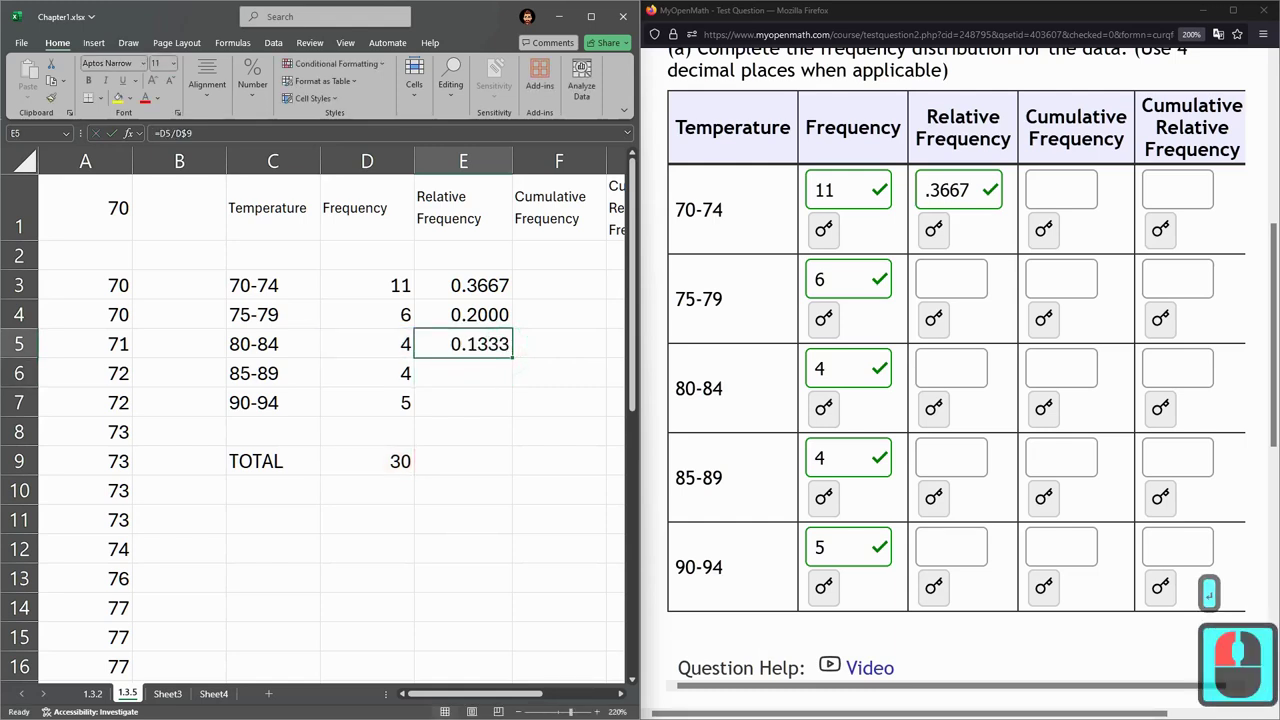
pyautogui.hotkey('ctrl', 'c')
pyautogui.click(478, 380)
pyautogui.hotkey('ctrl', 'v')
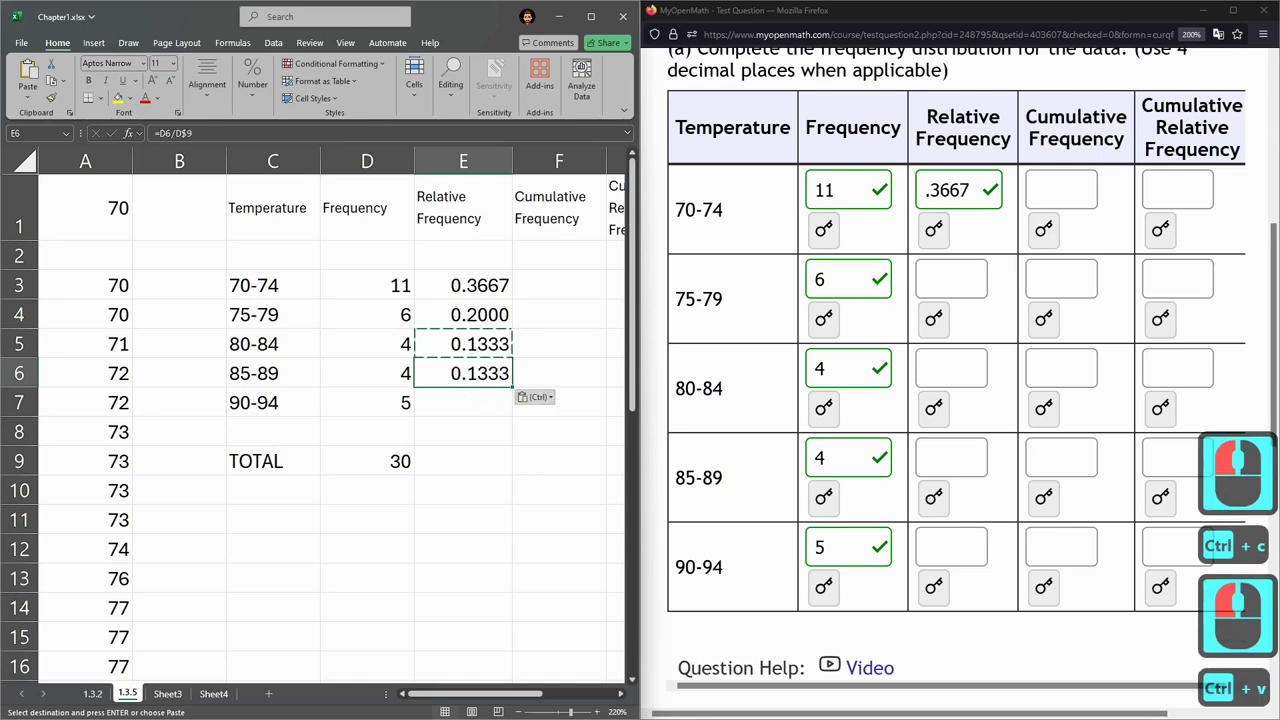
# Compare the formulas in cells E6 and E5 to examine which references shift and which stay fixed.
pyautogui.doubleClick(480, 373)
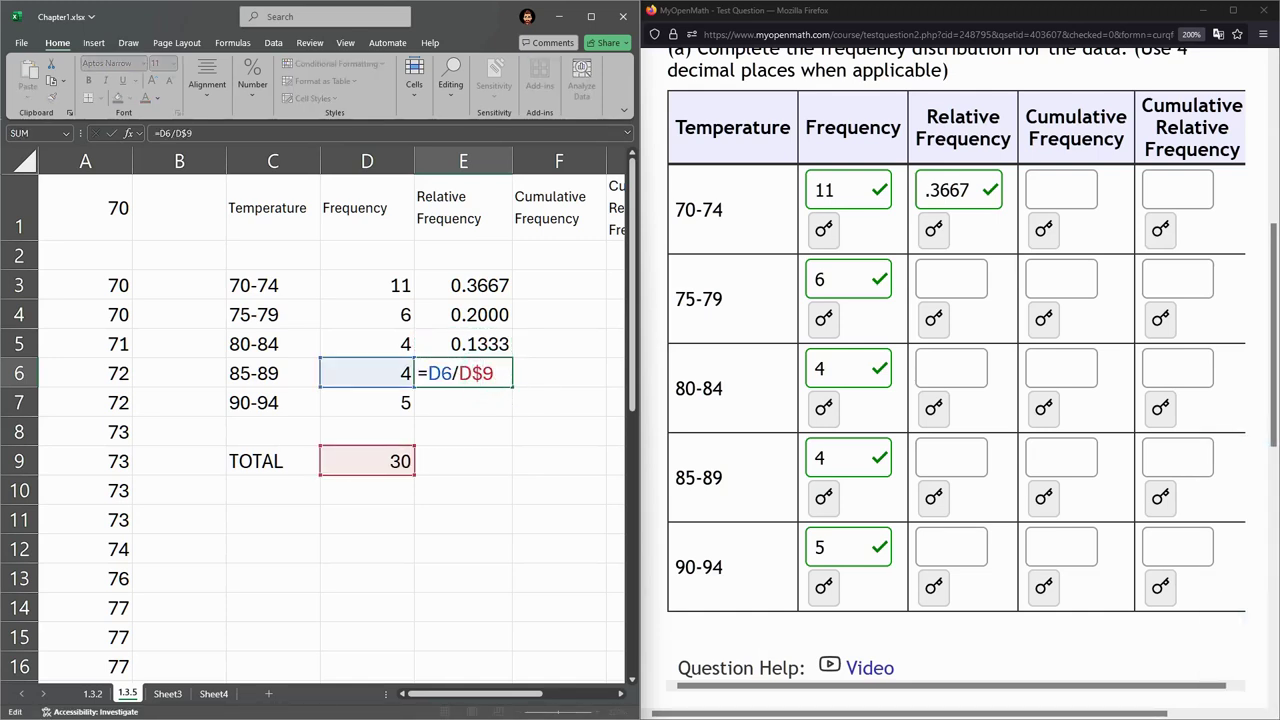
pyautogui.moveTo(458, 380); pyautogui.dragTo(495, 386)
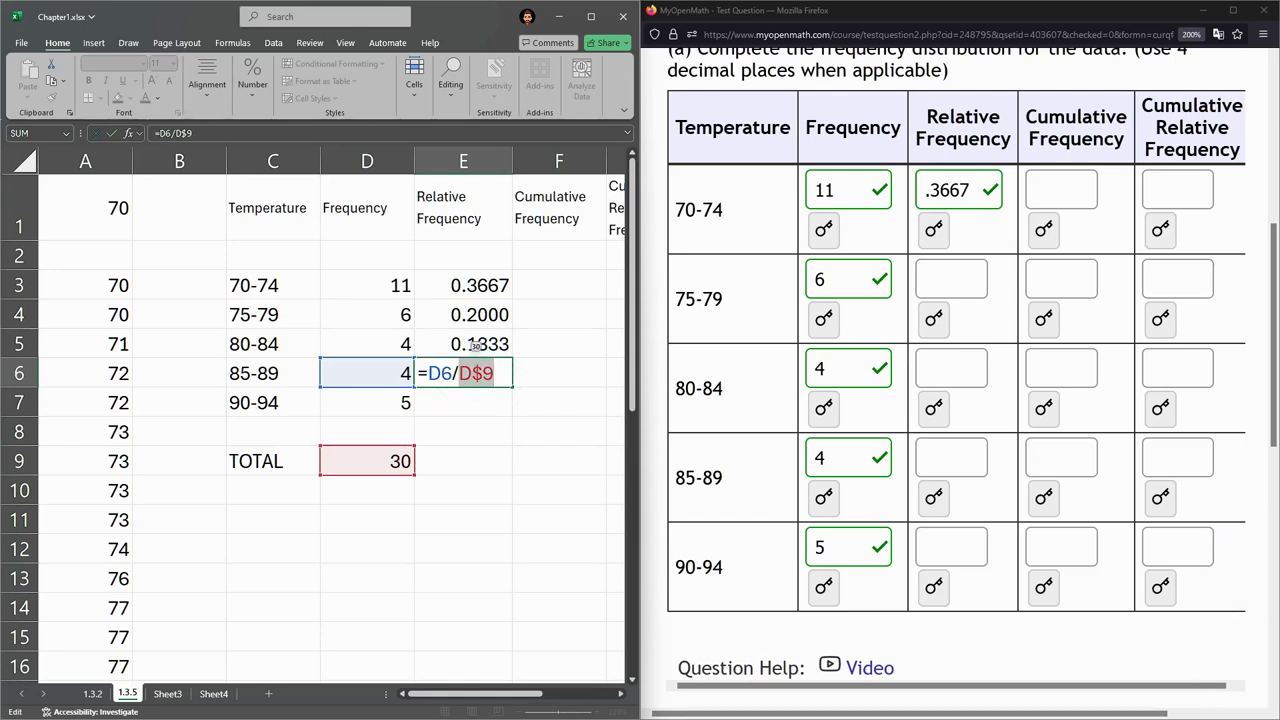
pyautogui.click(445, 372)
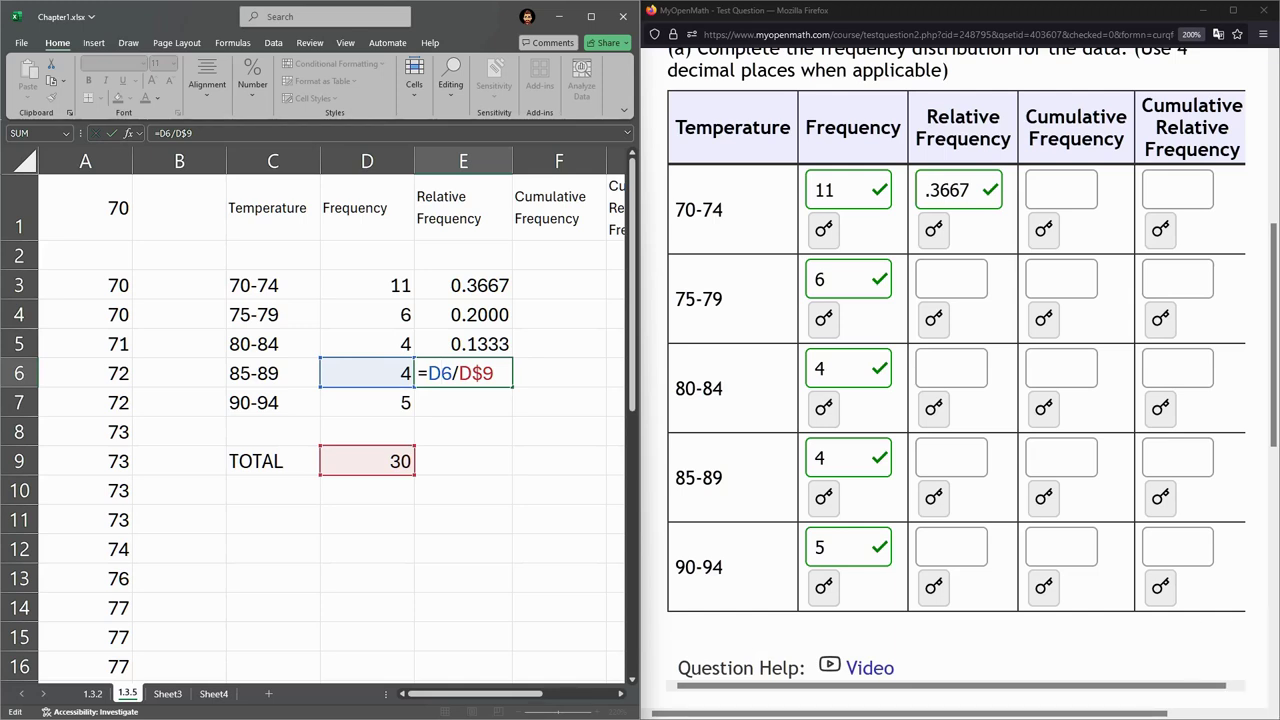
pyautogui.press('Escape')
pyautogui.doubleClick(478, 343)
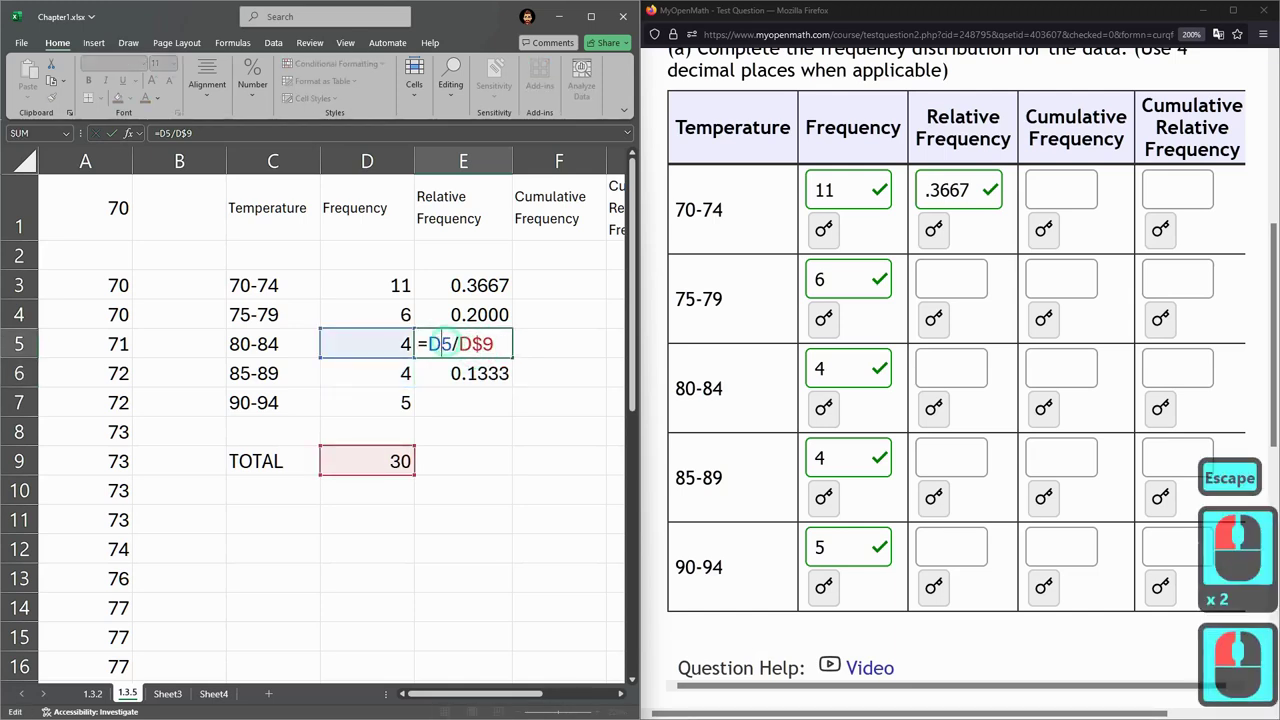
pyautogui.press('Escape')
pyautogui.click(470, 373)
pyautogui.doubleClick(470, 373)
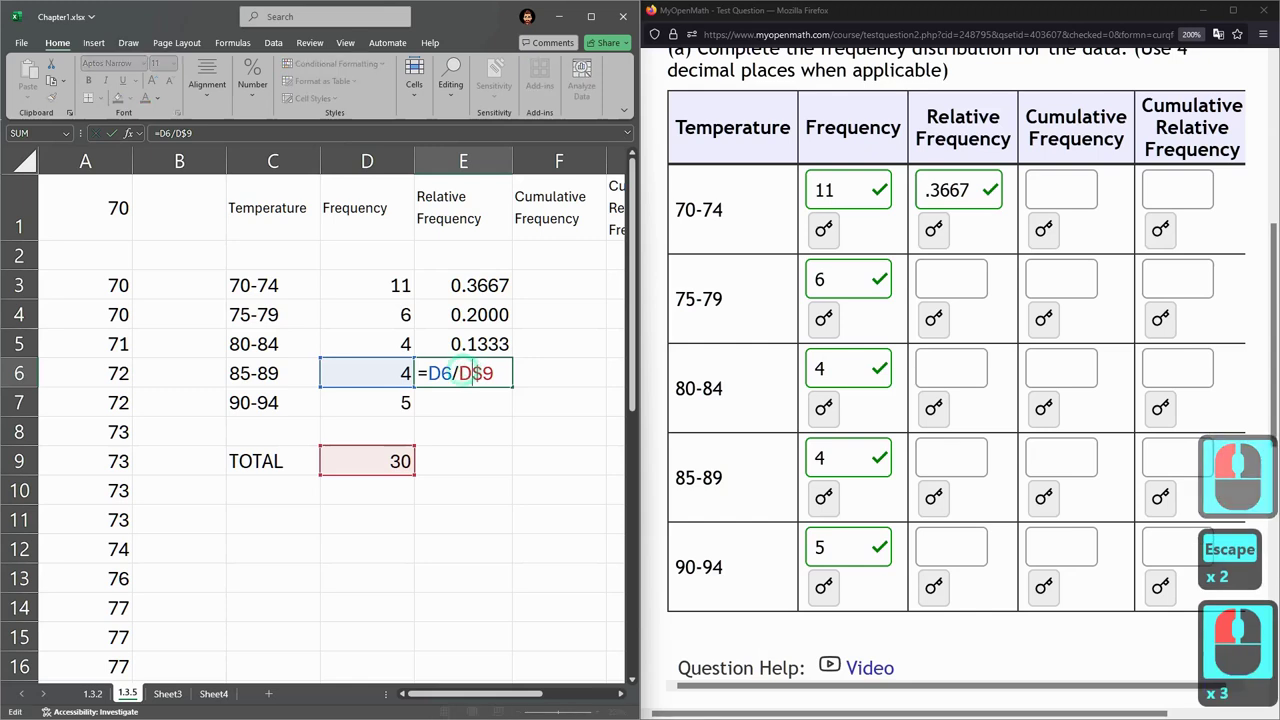
pyautogui.press('Escape')
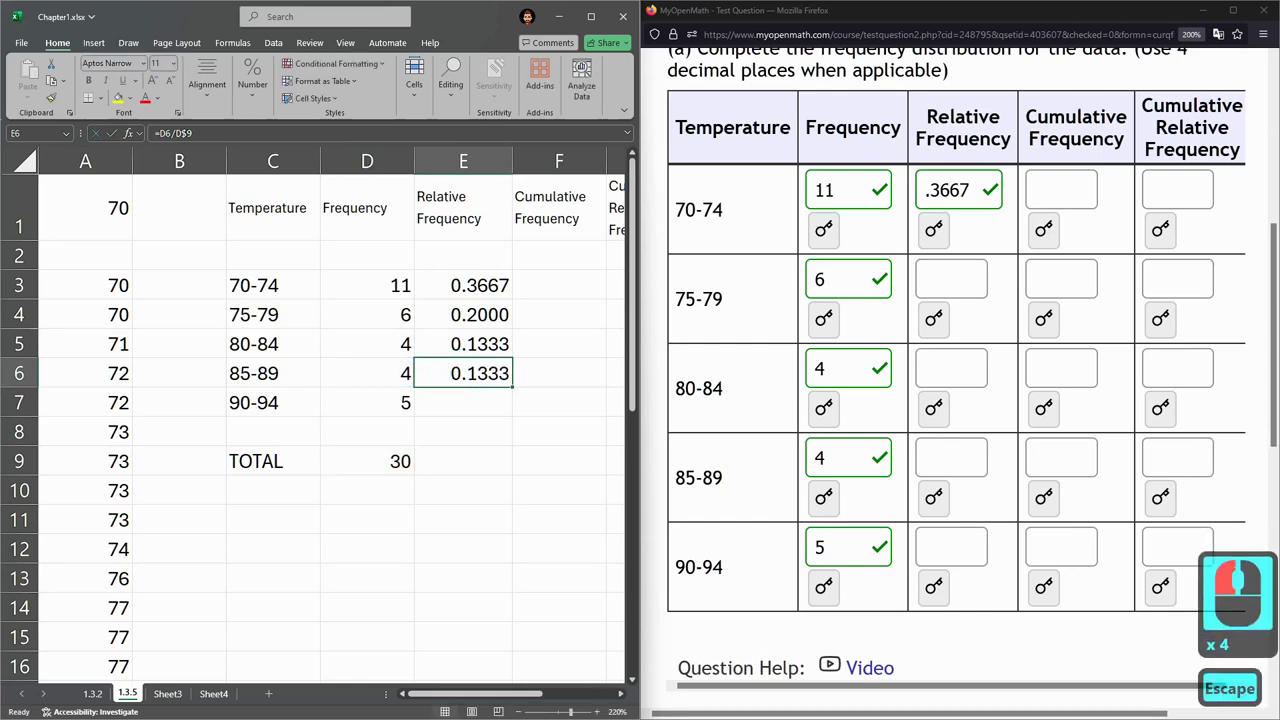
# Copy the formula from cell E6 into E7 for the 90-94 class and inspect its references.
pyautogui.hotkey('ctrl', 'c')
pyautogui.click(488, 400)
pyautogui.hotkey('ctrl', 'v')
pyautogui.click(480, 404)
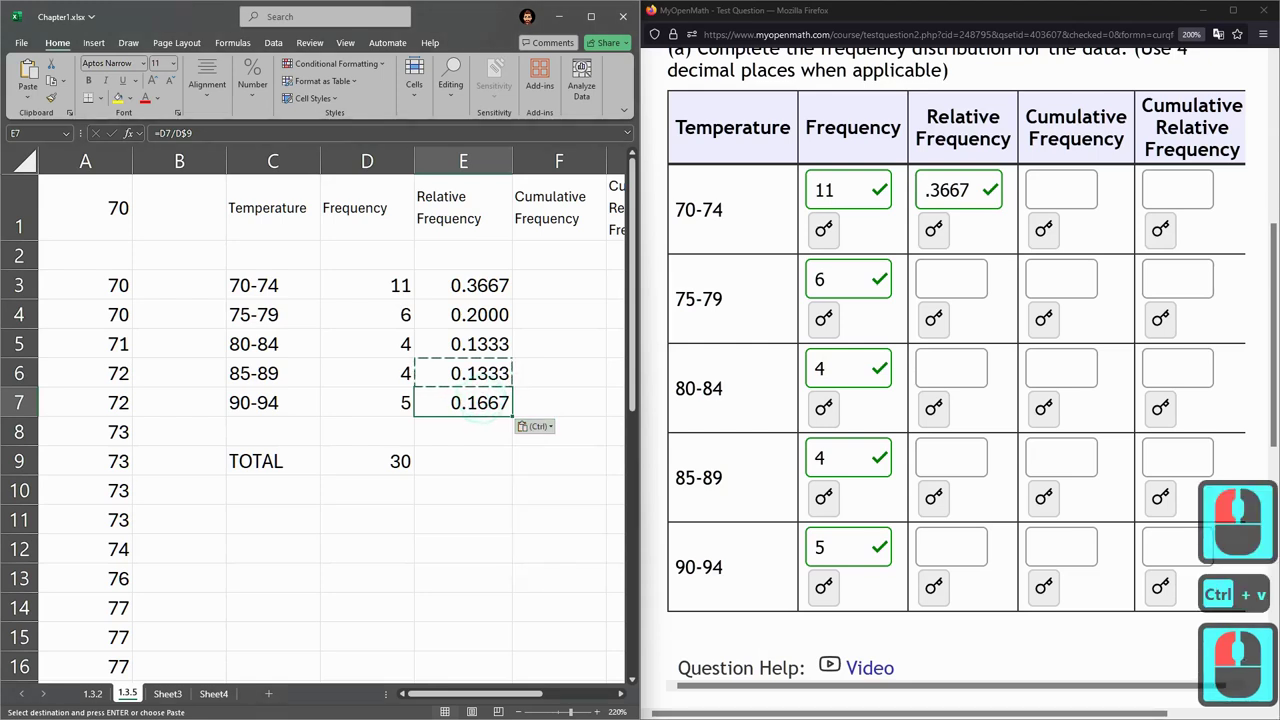
pyautogui.doubleClick(480, 405)
pyautogui.moveTo(498, 405); pyautogui.dragTo(428, 405)
pyautogui.click(470, 403)
pyautogui.click(503, 403)
pyautogui.press('Return')
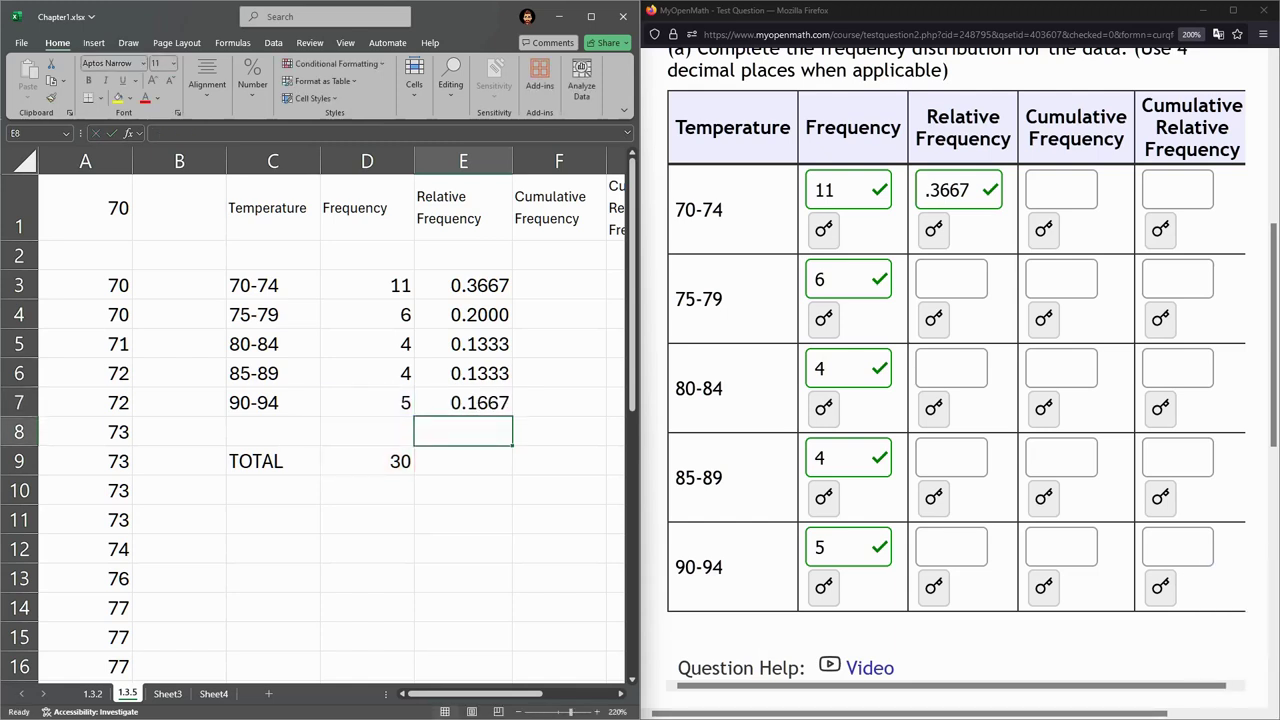
# Clear the relative frequencies in E4:E7 and edit the formula in E3 to =D3/D$9.
pyautogui.moveTo(463, 314); pyautogui.dragTo(463, 402)
pyautogui.press('Delete')
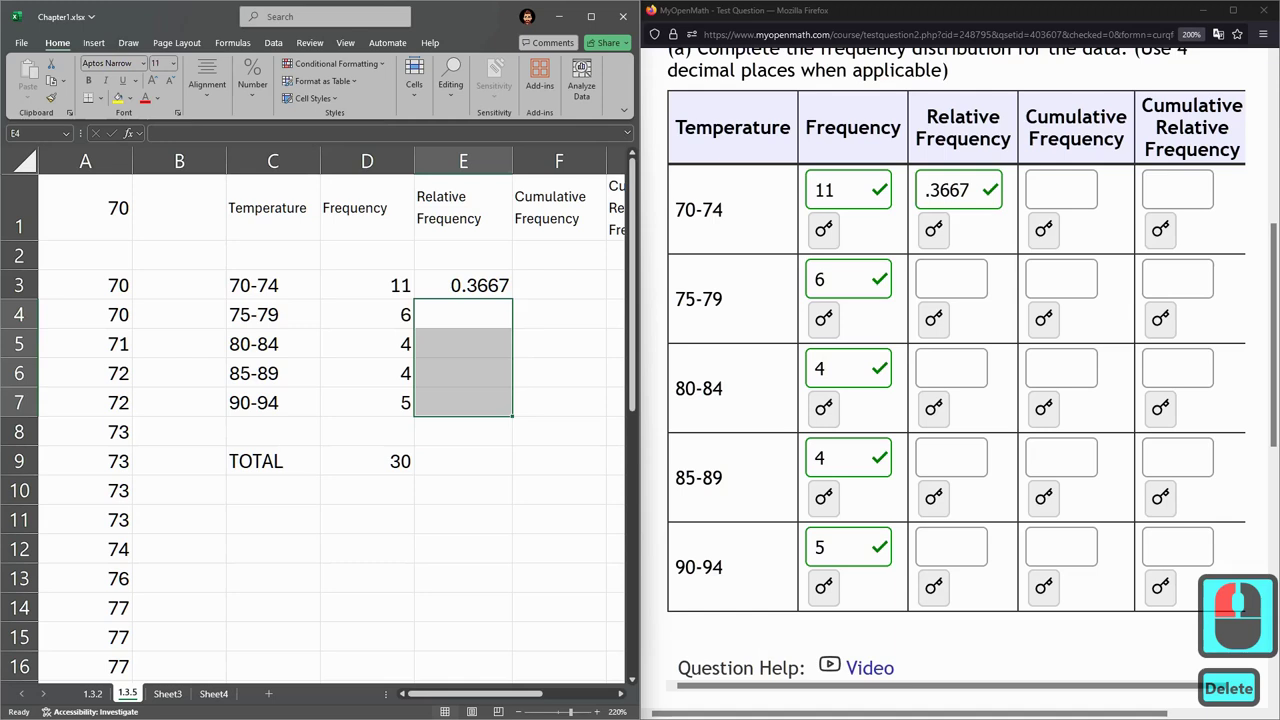
pyautogui.doubleClick(463, 286)
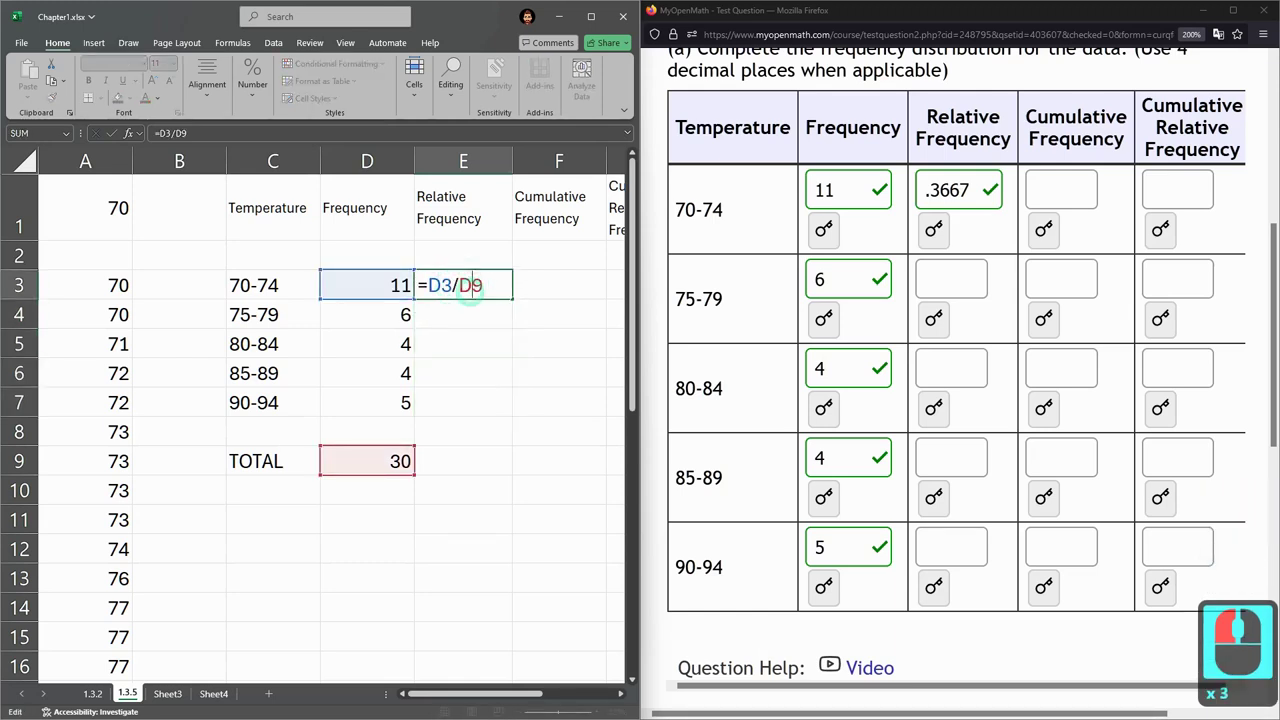
pyautogui.write('$')
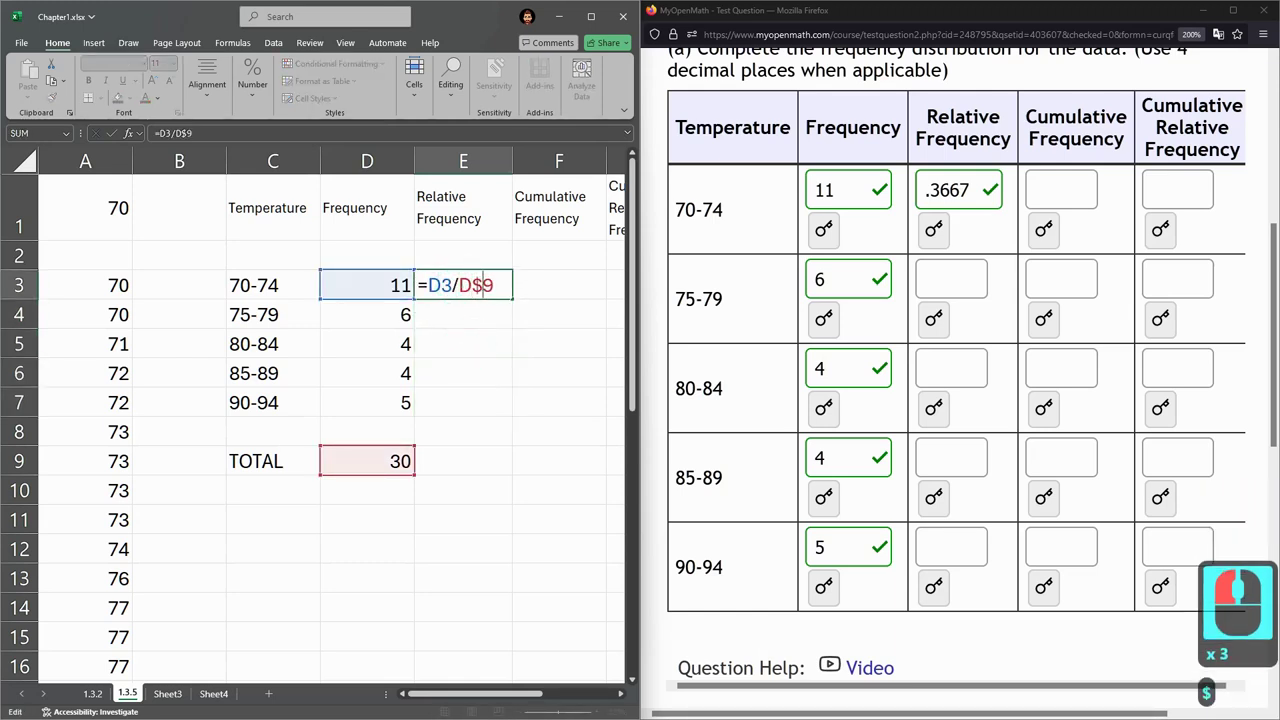
pyautogui.press('Right')
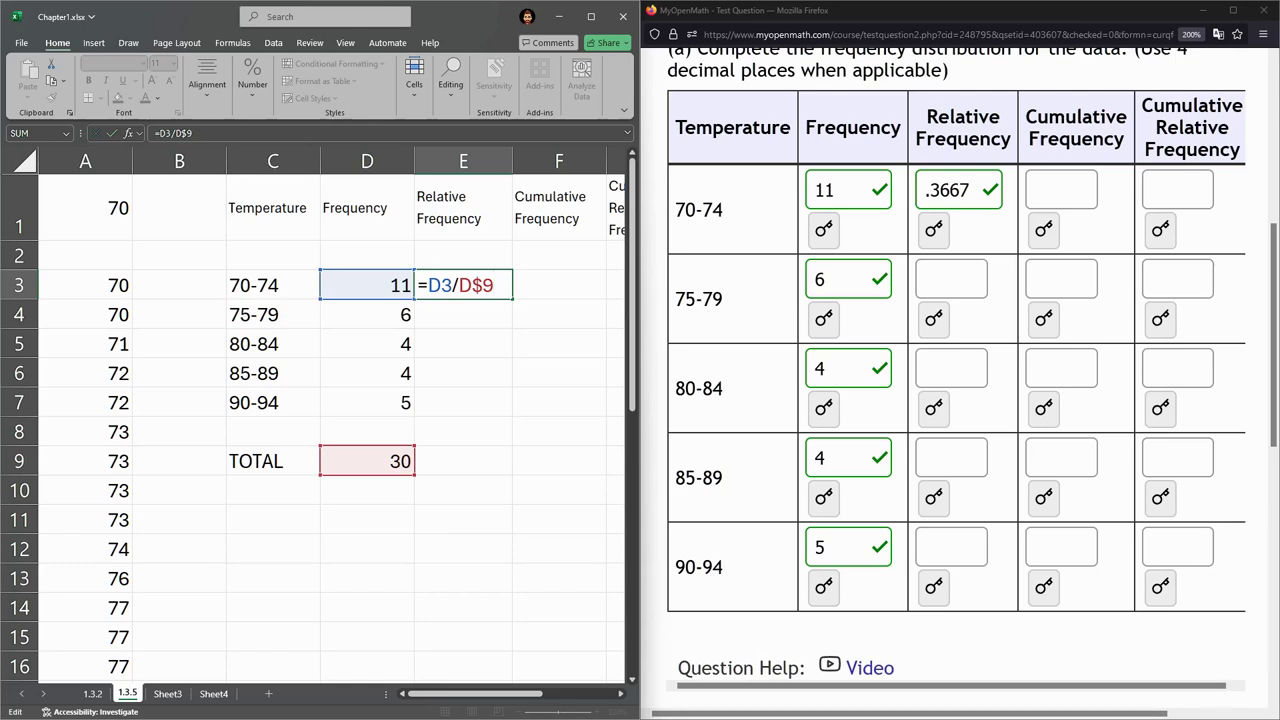
# Try a fully absolute TOTAL reference in E3 with =D3/$D$9, and remove the column lock again.
pyautogui.press('Left')
pyautogui.press('Left')
pyautogui.press('Left')
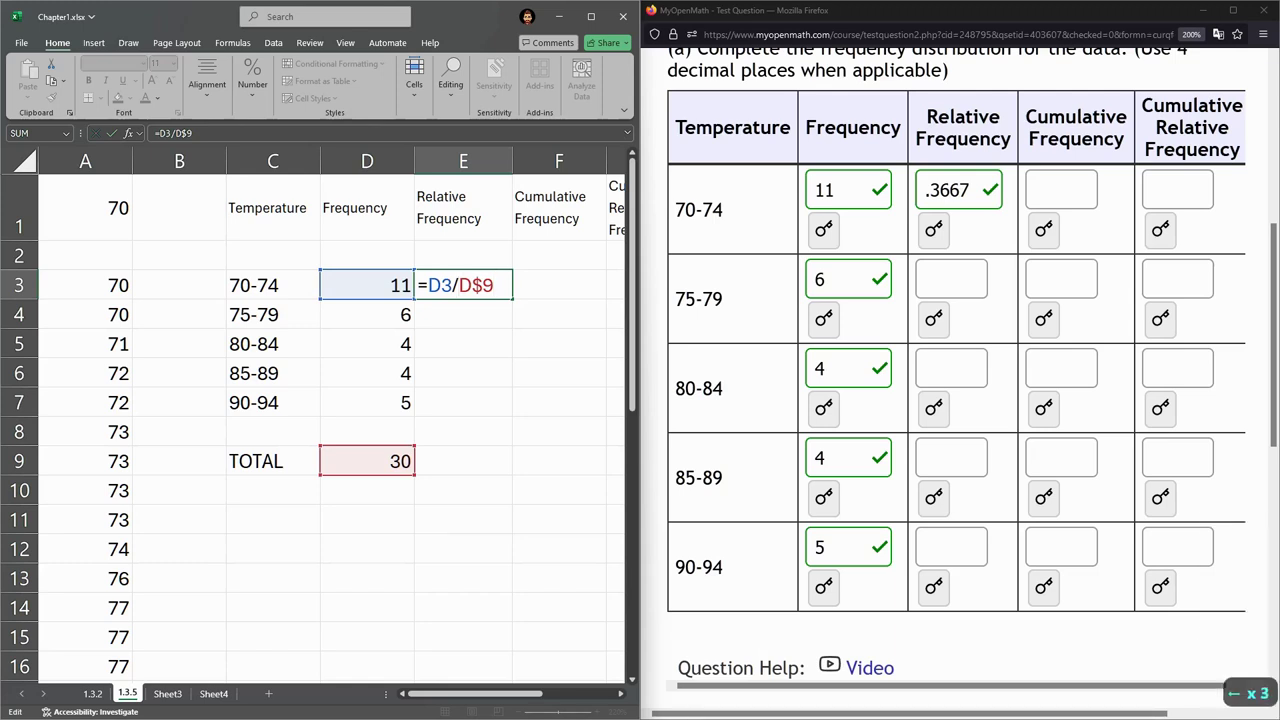
pyautogui.press('shift')
pyautogui.write('$')
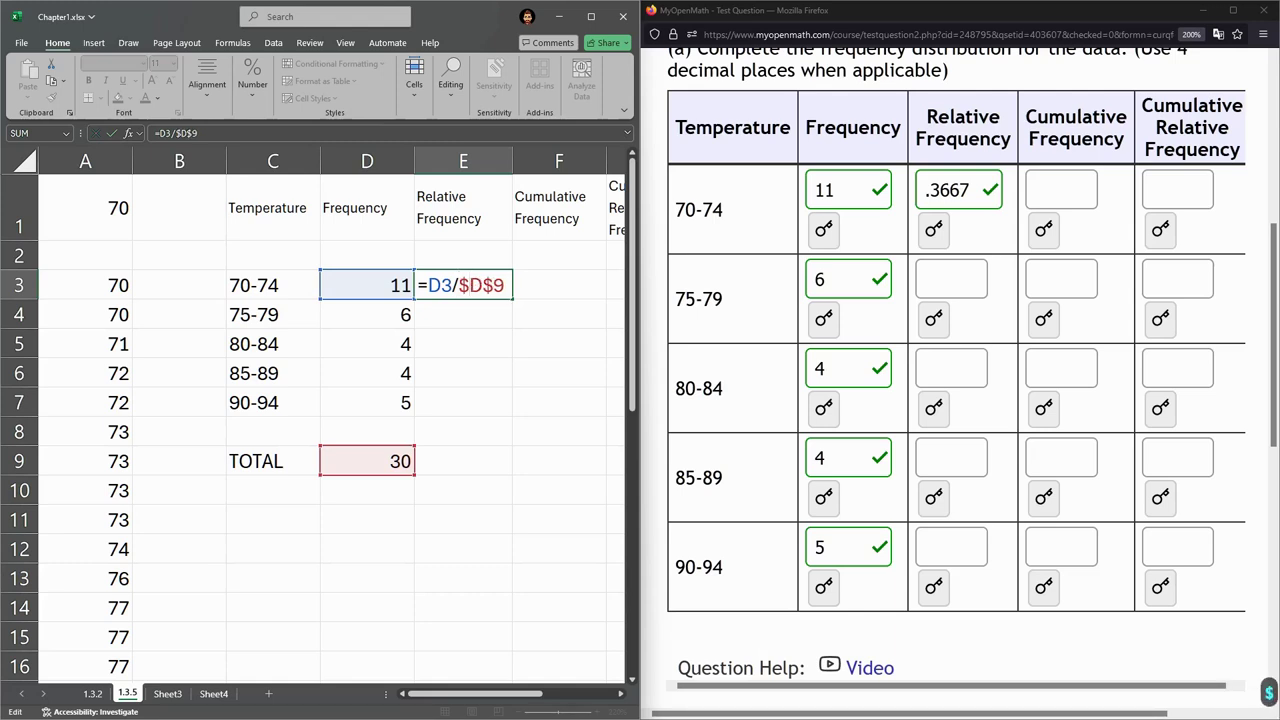
pyautogui.press('Right')
pyautogui.press('Left')
pyautogui.press('Left')
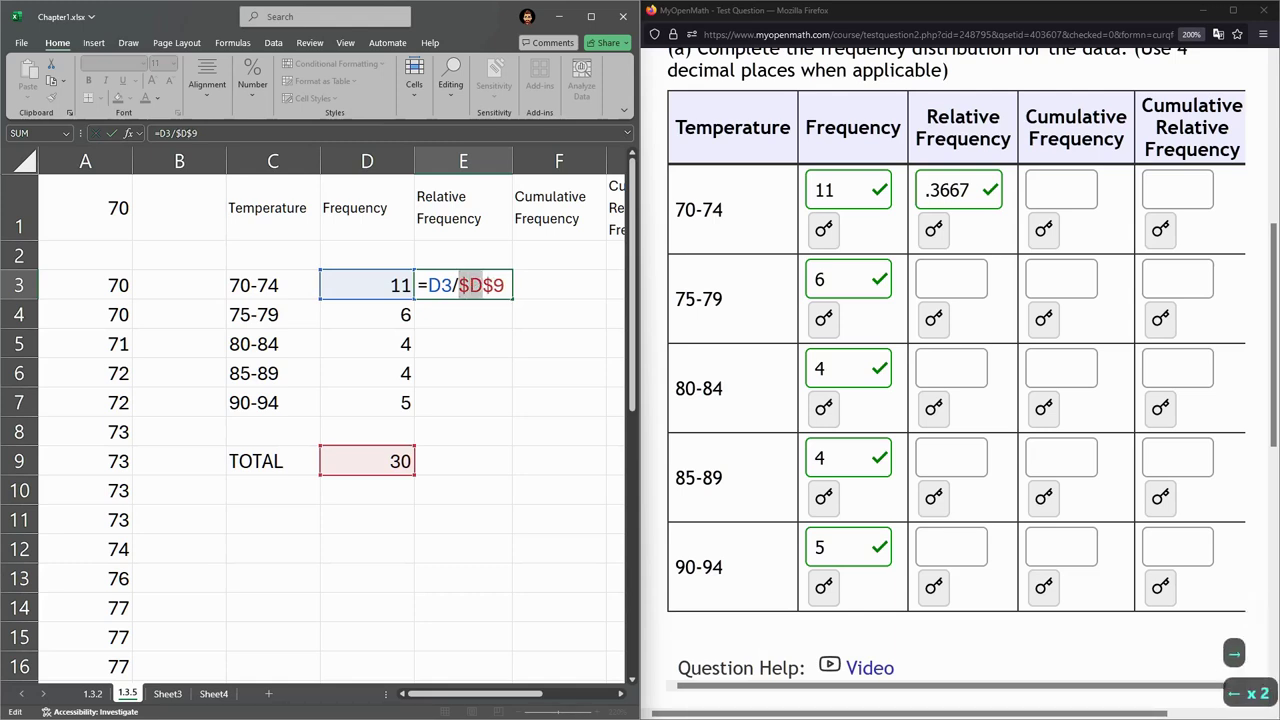
pyautogui.press('Right')
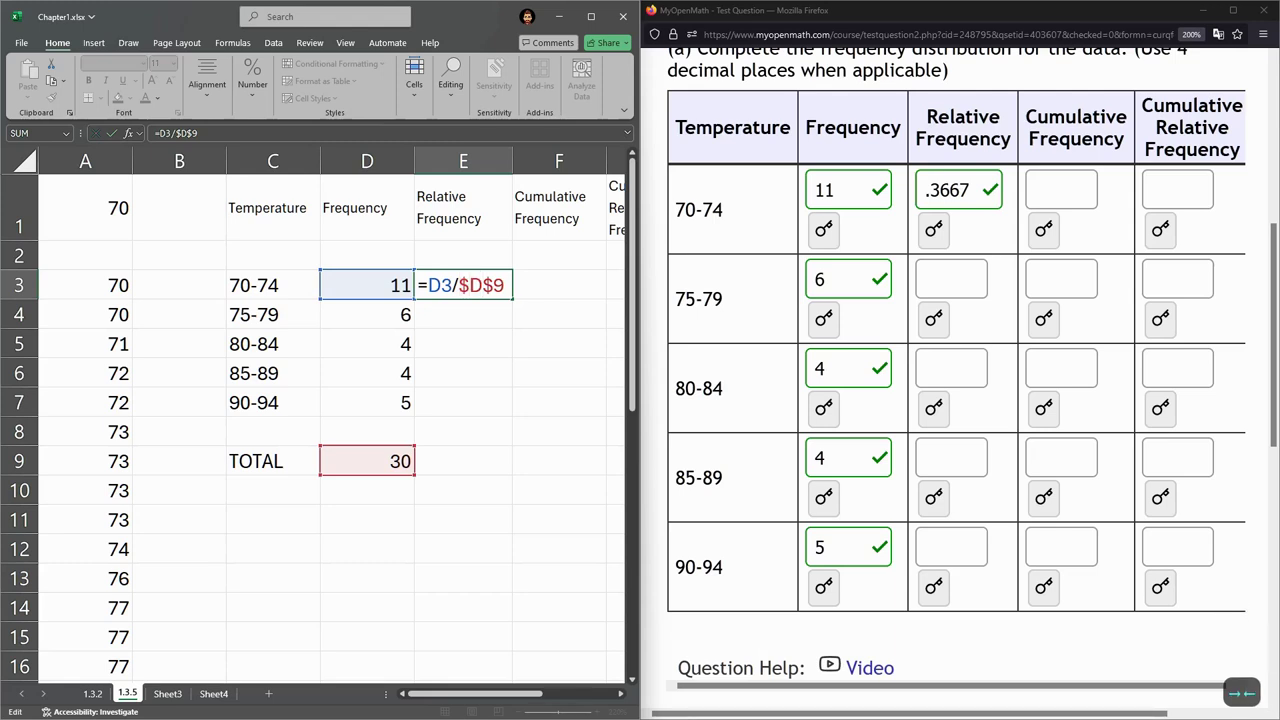
pyautogui.press('BackSpace')
# Commit the formula in cell E3 as =D3/D$9, with only the row locked.
pyautogui.press('Right')
pyautogui.press('Right')
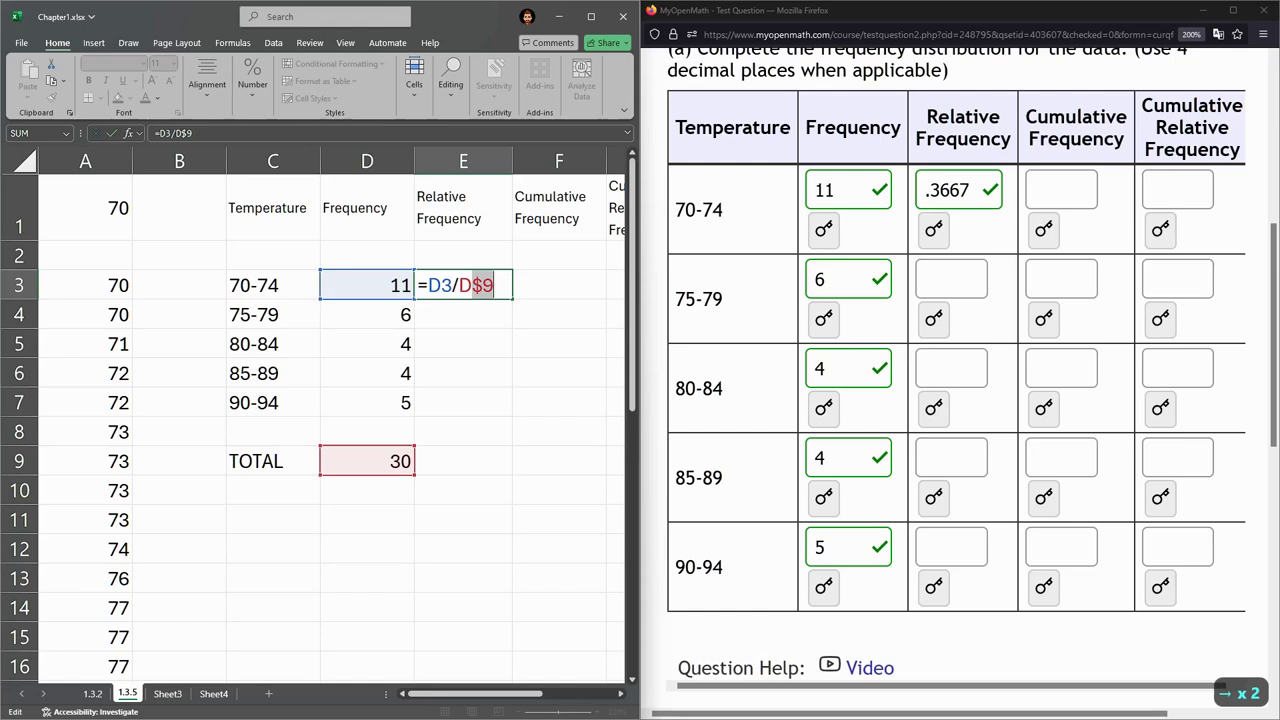
pyautogui.press('Return')
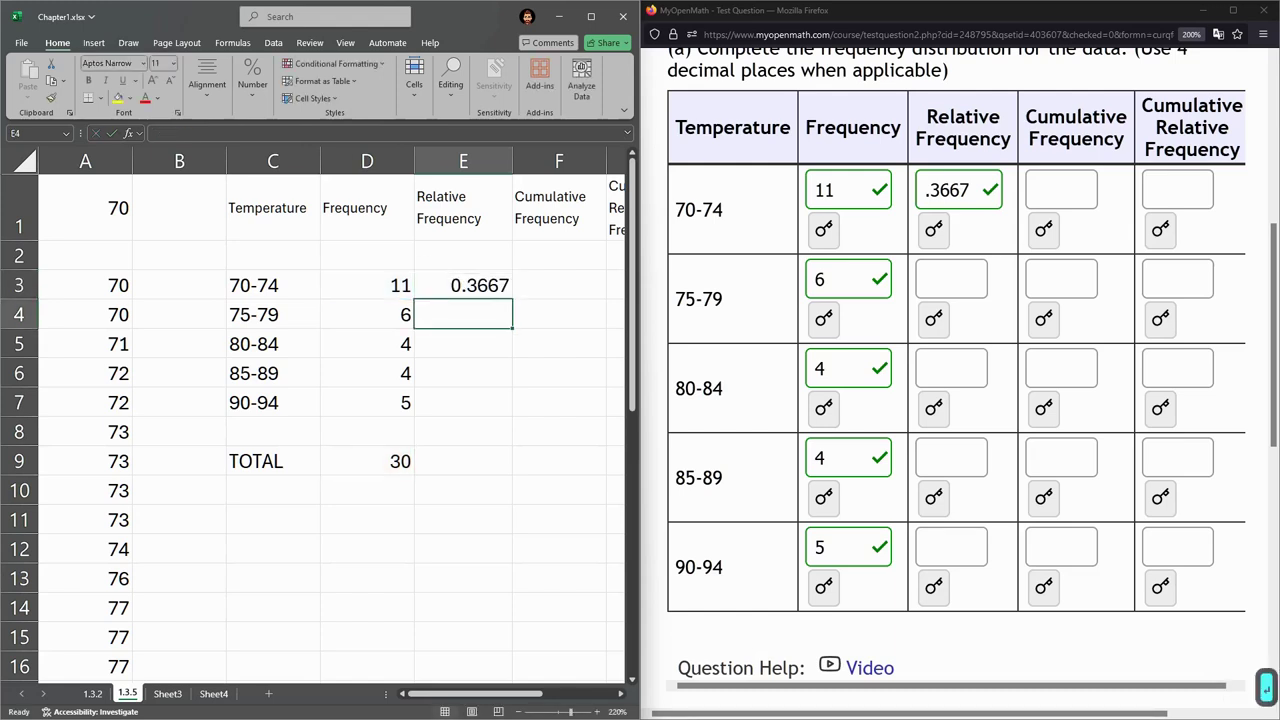
# Copy the row-locked formula from cell E3 into E4:E7 for the remaining temperature classes.
pyautogui.click(478, 288)
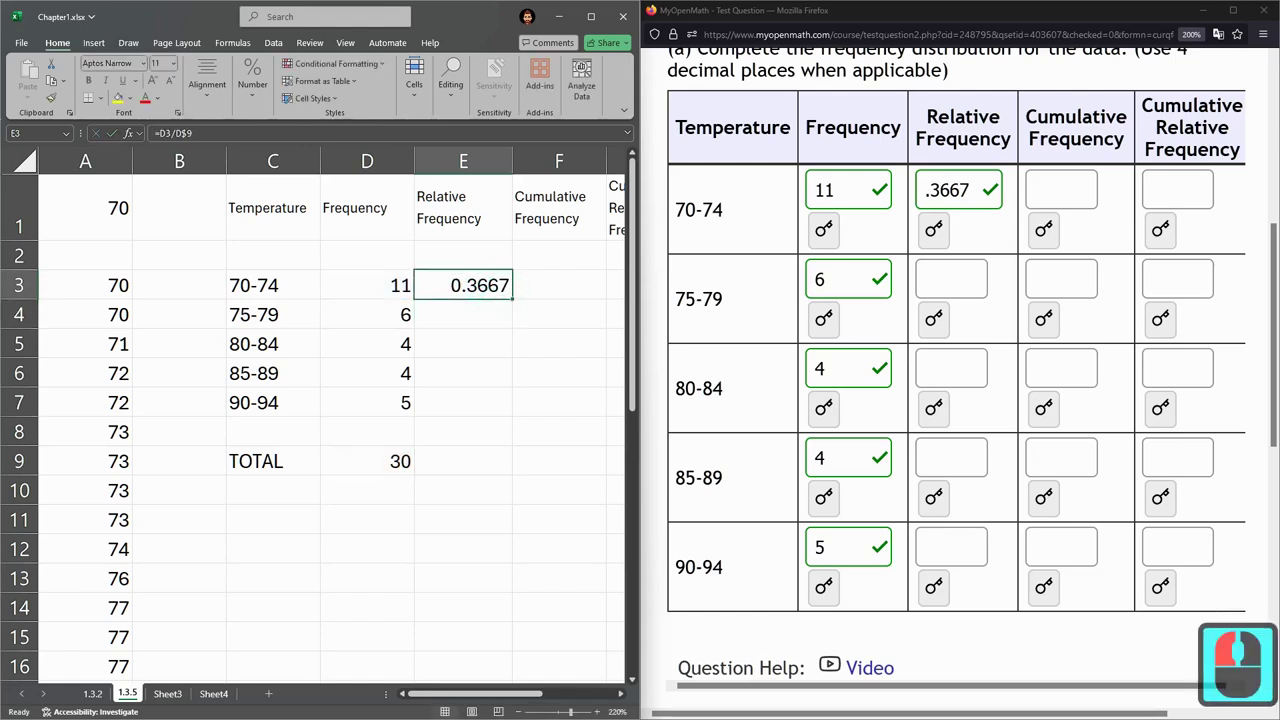
pyautogui.hotkey('ctrl', 'c')
pyautogui.click(472, 315)
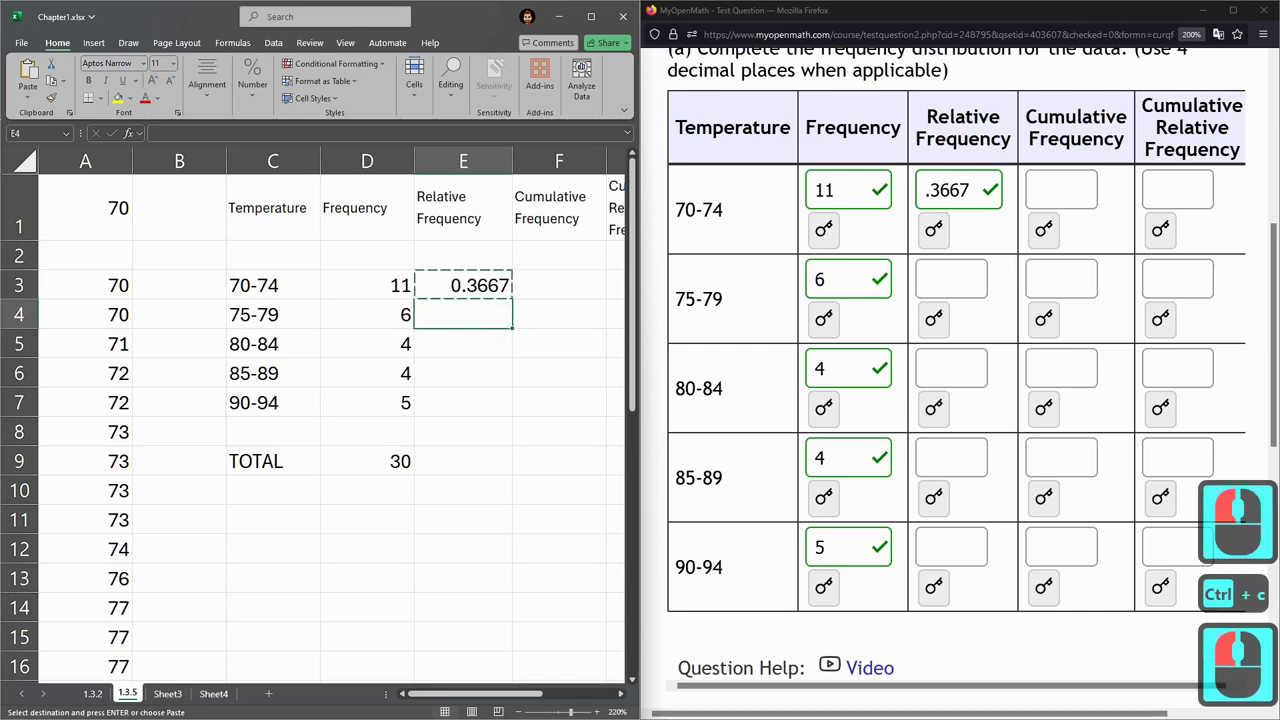
pyautogui.hotkey('ctrl', 'v')
pyautogui.press('ctrl')
pyautogui.moveTo(462, 344); pyautogui.dragTo(463, 400)
pyautogui.hotkey('ctrl', 'v')
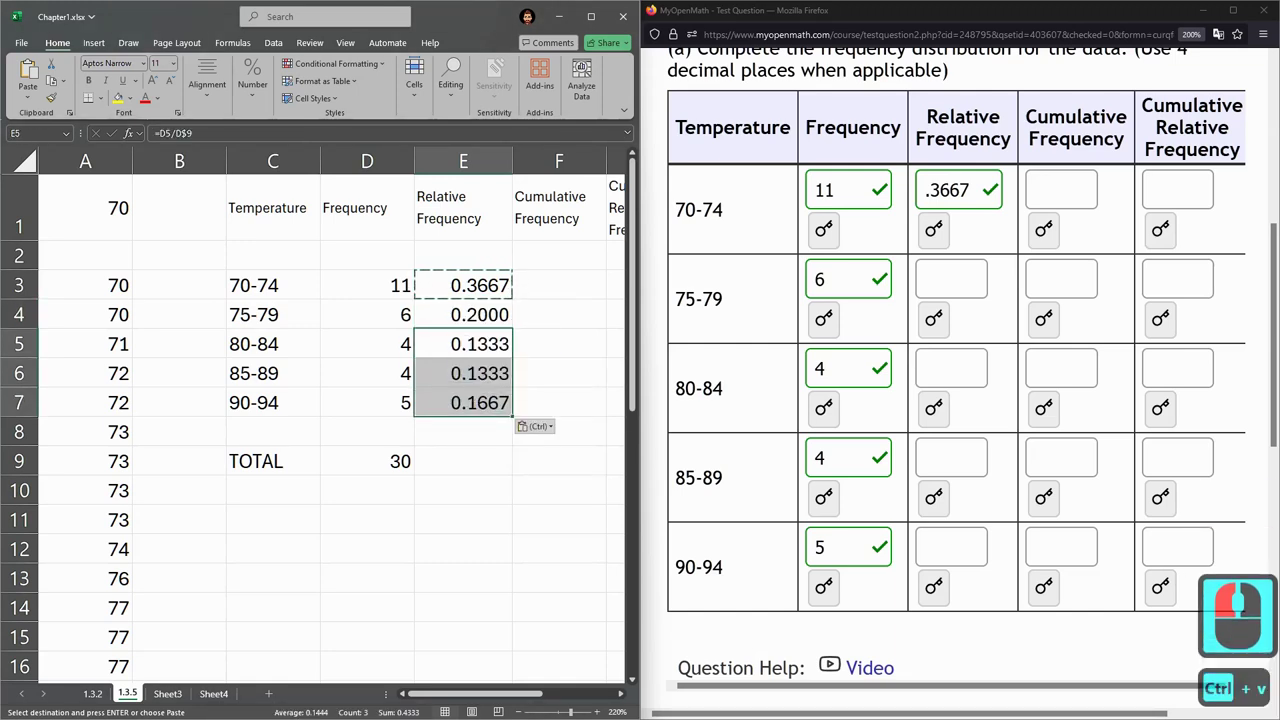
# Try pasting the relative frequency formula into F5:F7, inspect its references, and clear those cells again.
pyautogui.moveTo(555, 344); pyautogui.dragTo(543, 394)
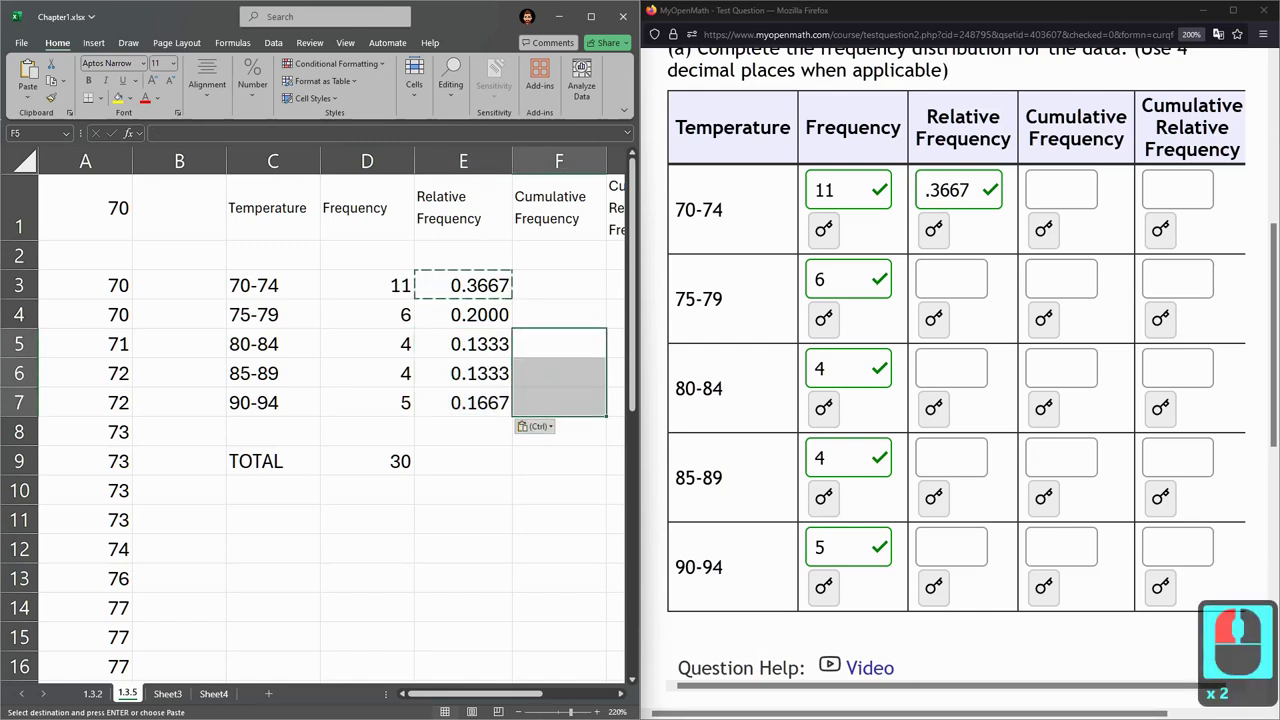
pyautogui.hotkey('ctrl', 'v')
pyautogui.doubleClick(585, 344)
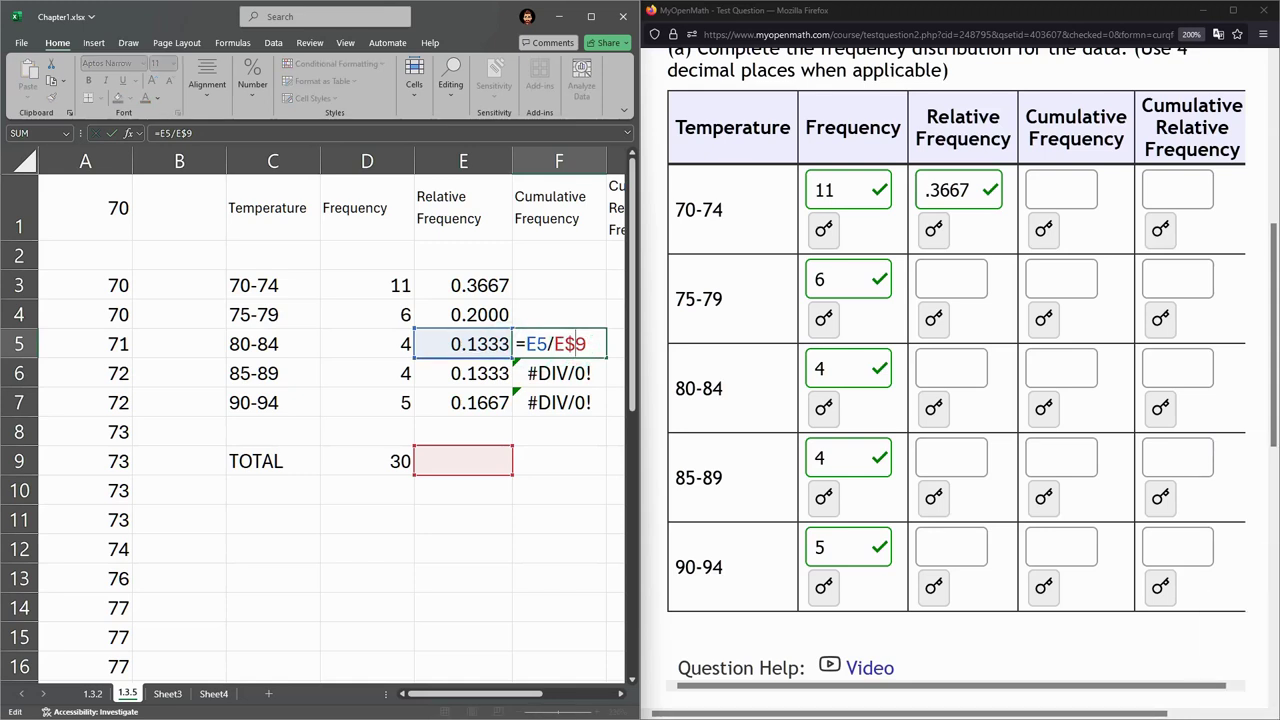
pyautogui.moveTo(565, 336); pyautogui.dragTo(565, 392)
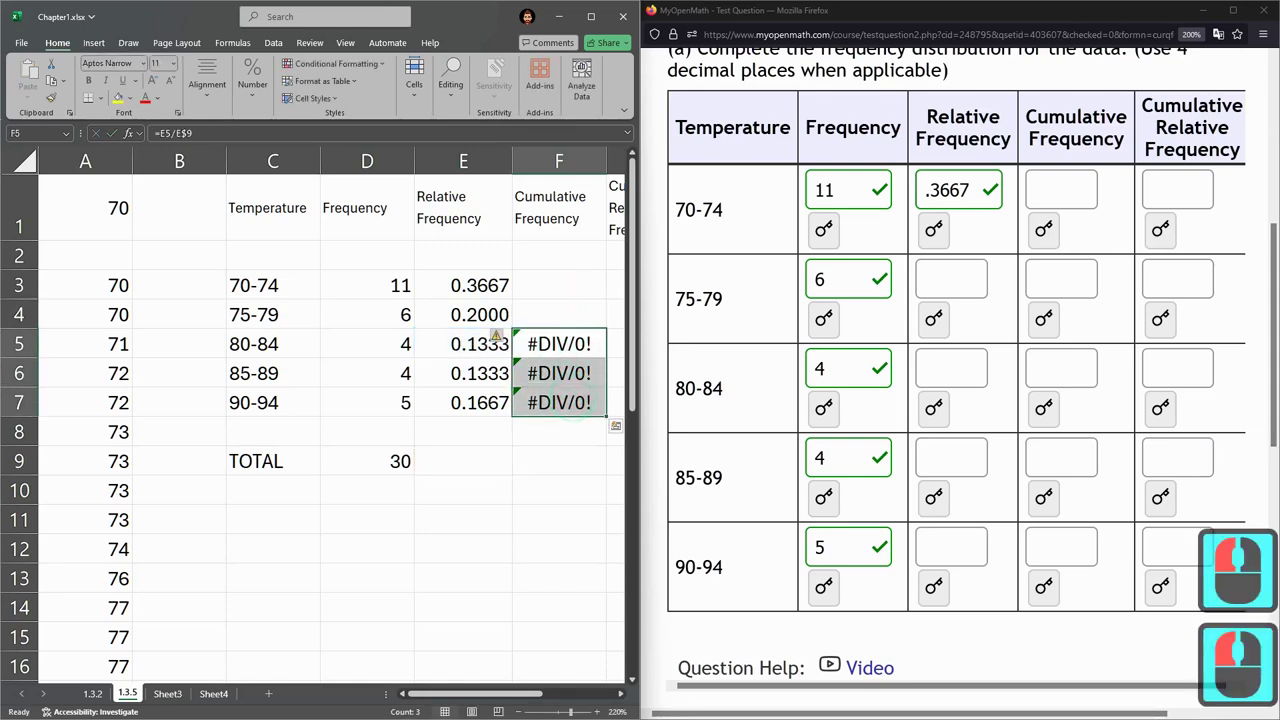
pyautogui.press('Delete')
pyautogui.click(463, 314)
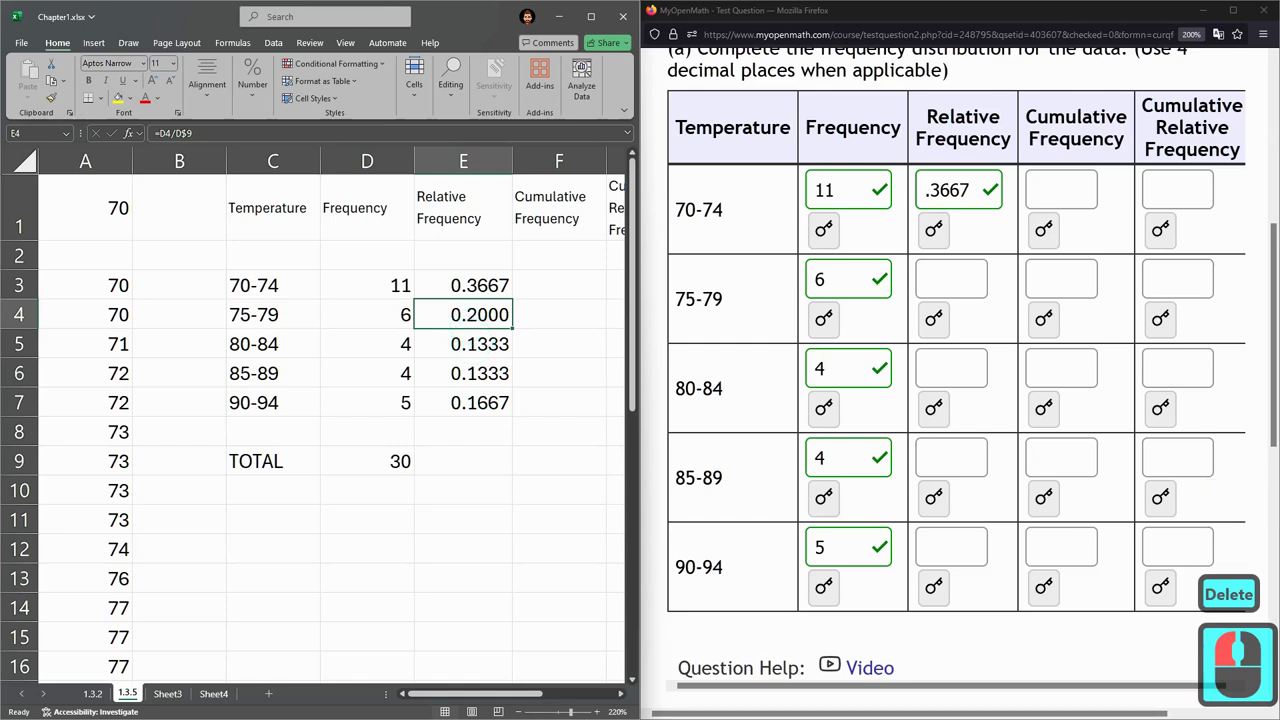
# Clear the relative frequencies in E4:E7 and refill the range from the row-locked formula in E3.
pyautogui.moveTo(480, 402); pyautogui.dragTo(480, 314)
pyautogui.press('Delete')
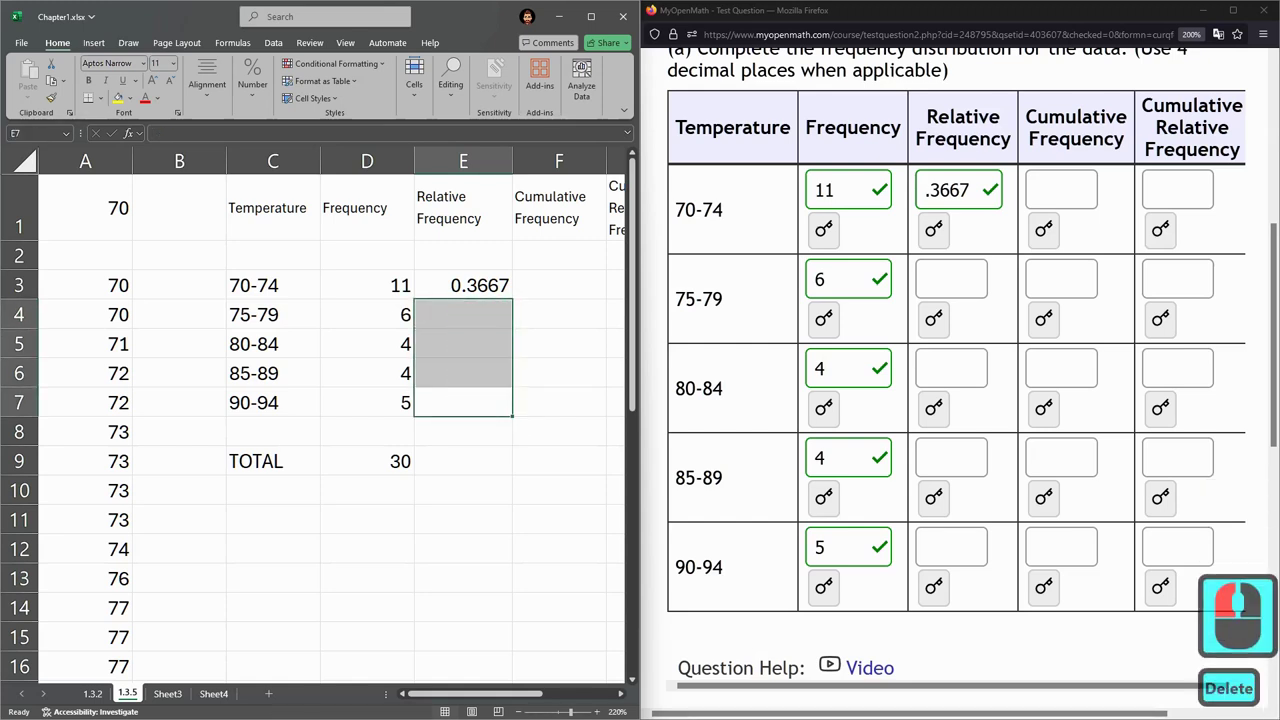
pyautogui.click(505, 290)
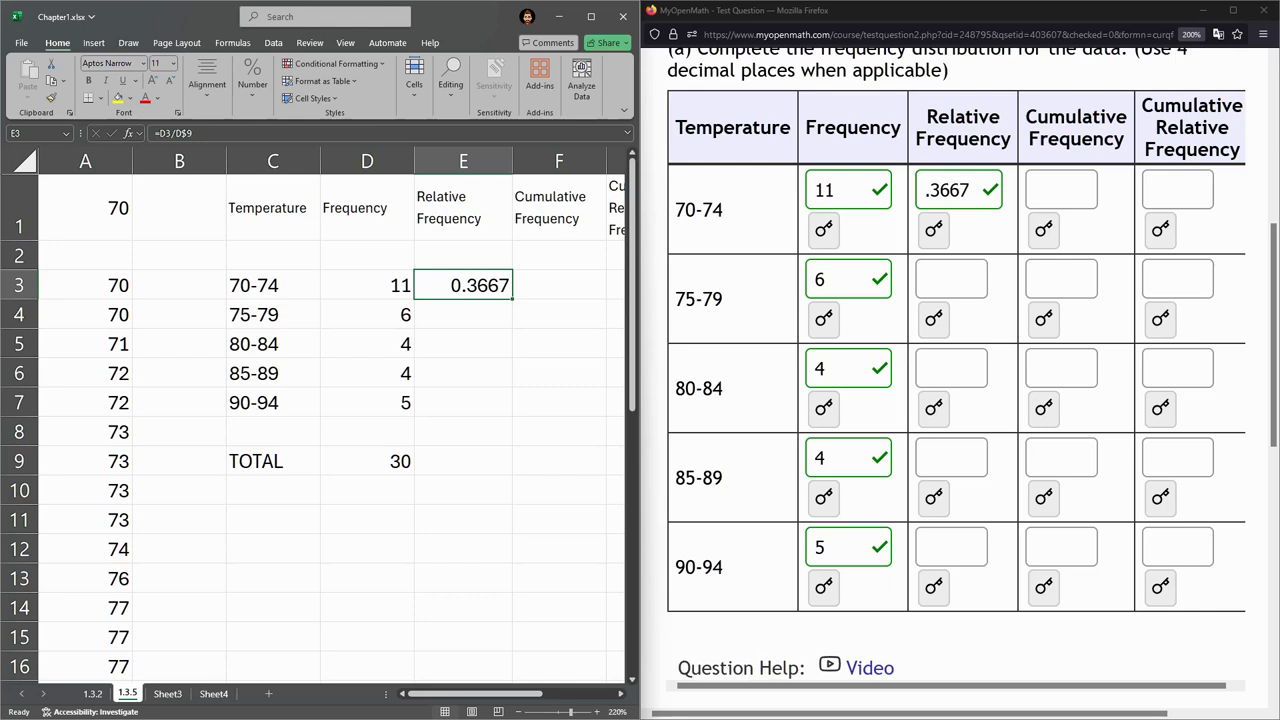
pyautogui.moveTo(512, 298); pyautogui.dragTo(495, 405)
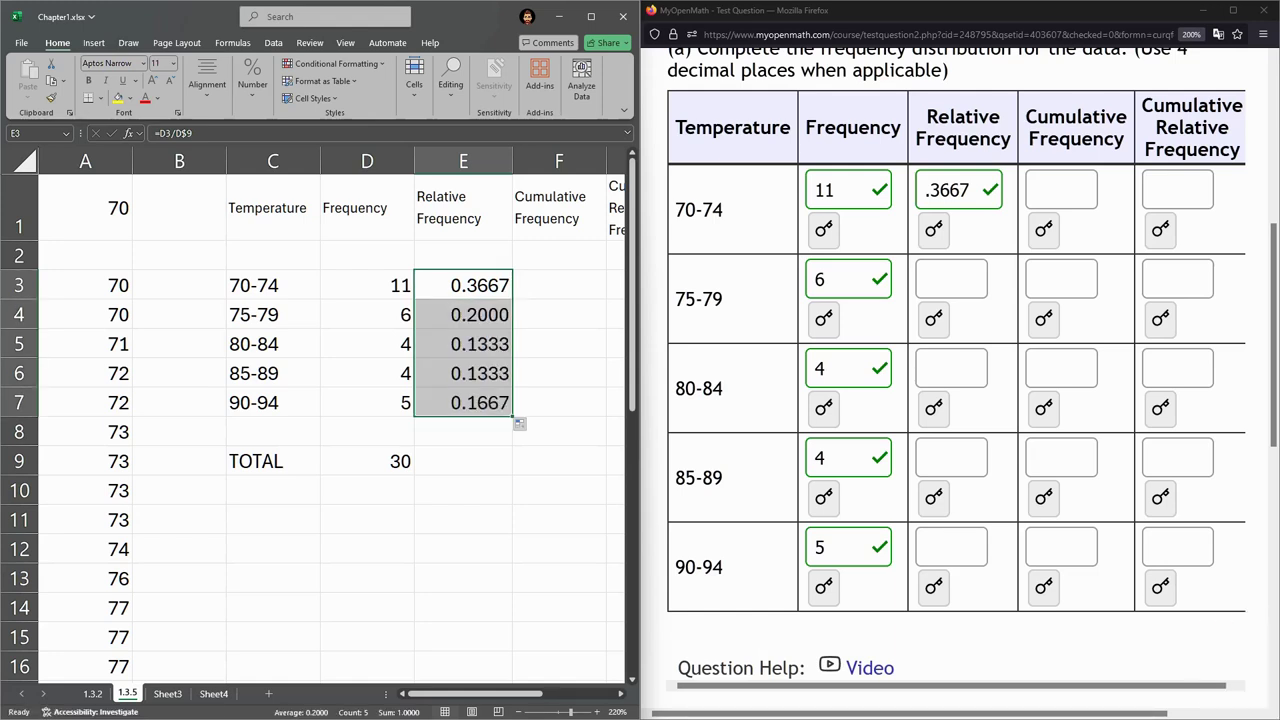
# Undo the fill of relative frequency formulas in E4:E7.
pyautogui.click(470, 285)
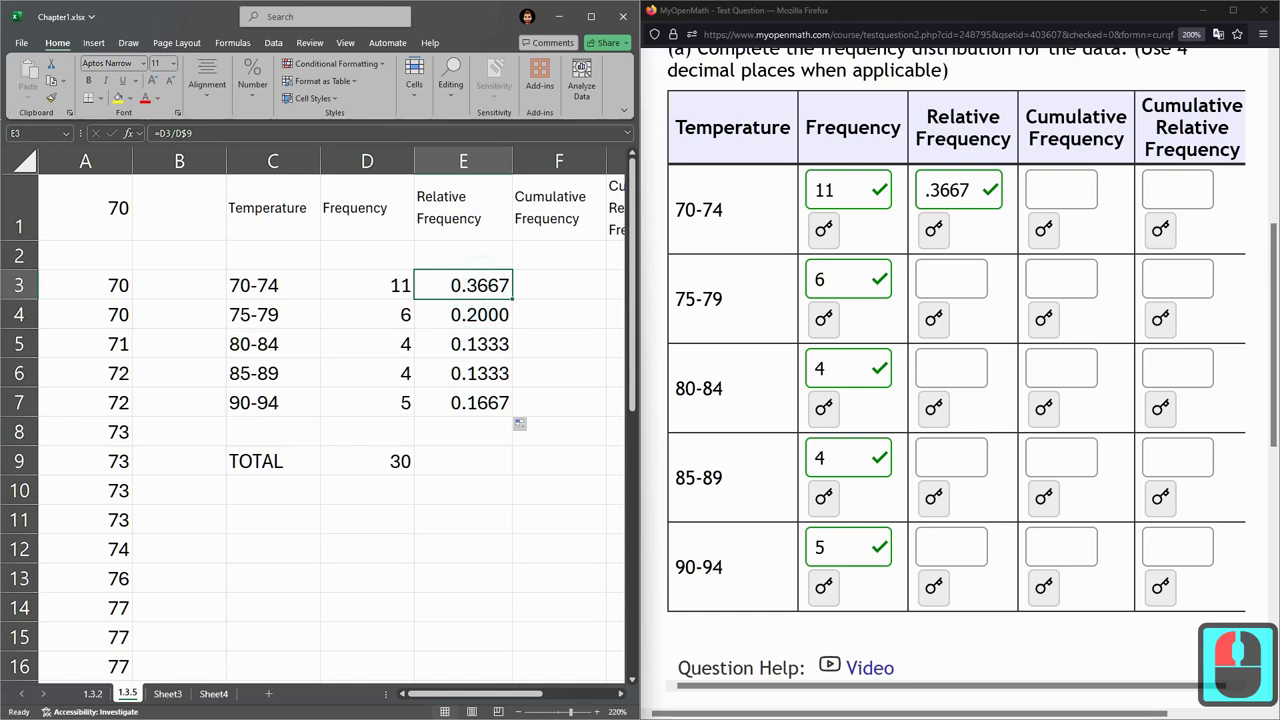
pyautogui.moveTo(463, 314); pyautogui.dragTo(463, 402)
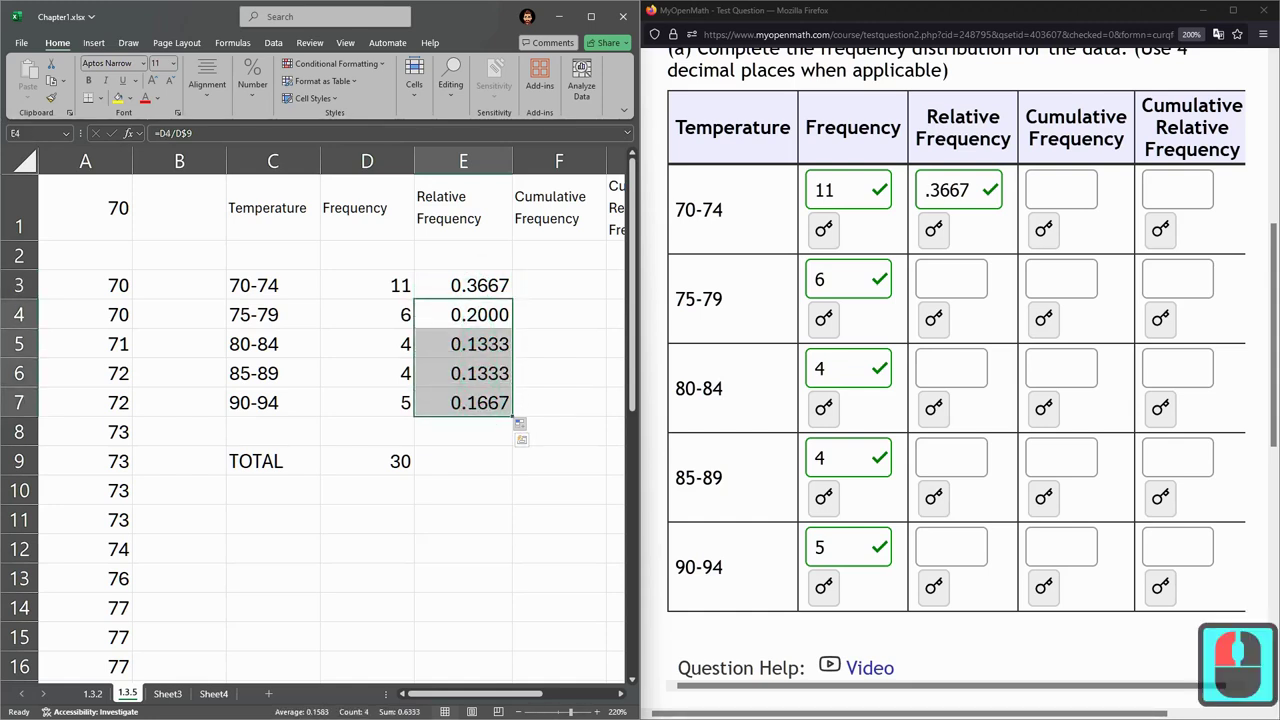
pyautogui.click(514, 314)
pyautogui.hotkey('ctrl', 'z')
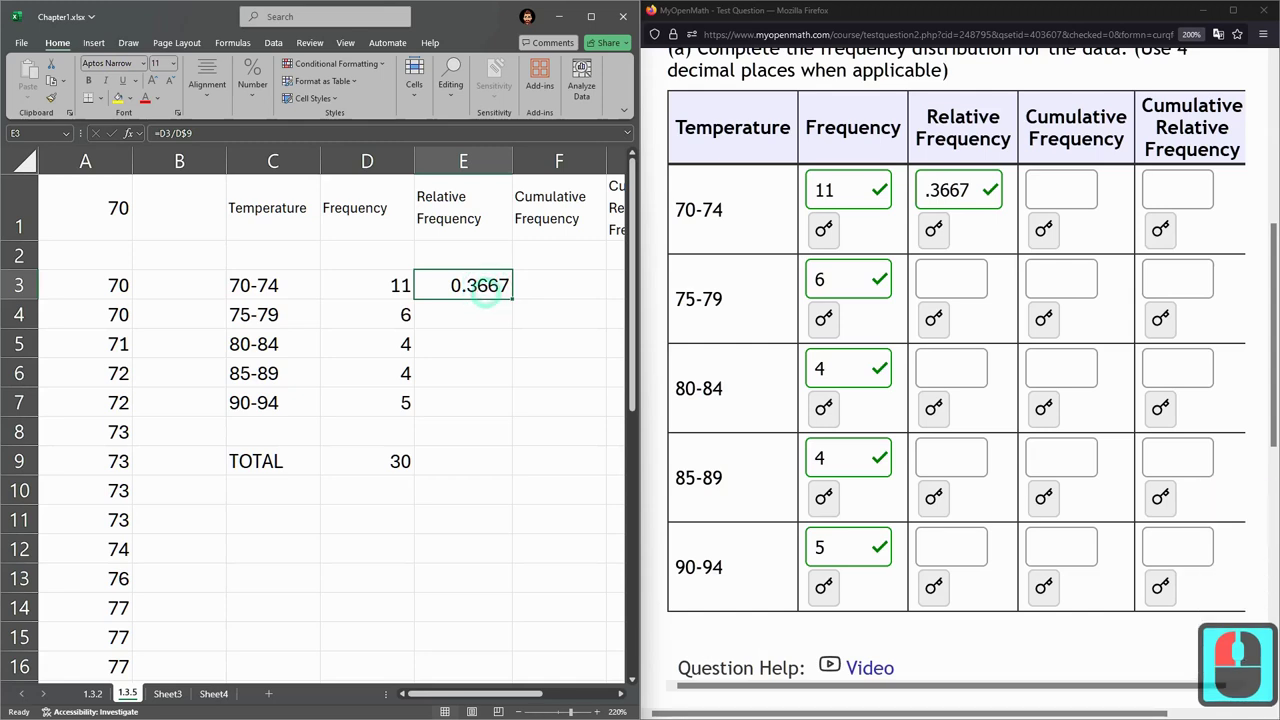
# Fill the row-locked relative frequency formula from E3 down through E7 for the remaining temperature classes.
pyautogui.moveTo(487, 293)
pyautogui.mouseDown()
pyautogui.moveTo(485, 375)
pyautogui.moveTo(476, 296)
pyautogui.moveTo(511, 350)
pyautogui.moveTo(511, 320)
pyautogui.moveTo(511, 380)
pyautogui.moveTo(478, 245)
pyautogui.mouseUp()
pyautogui.click(463, 300)
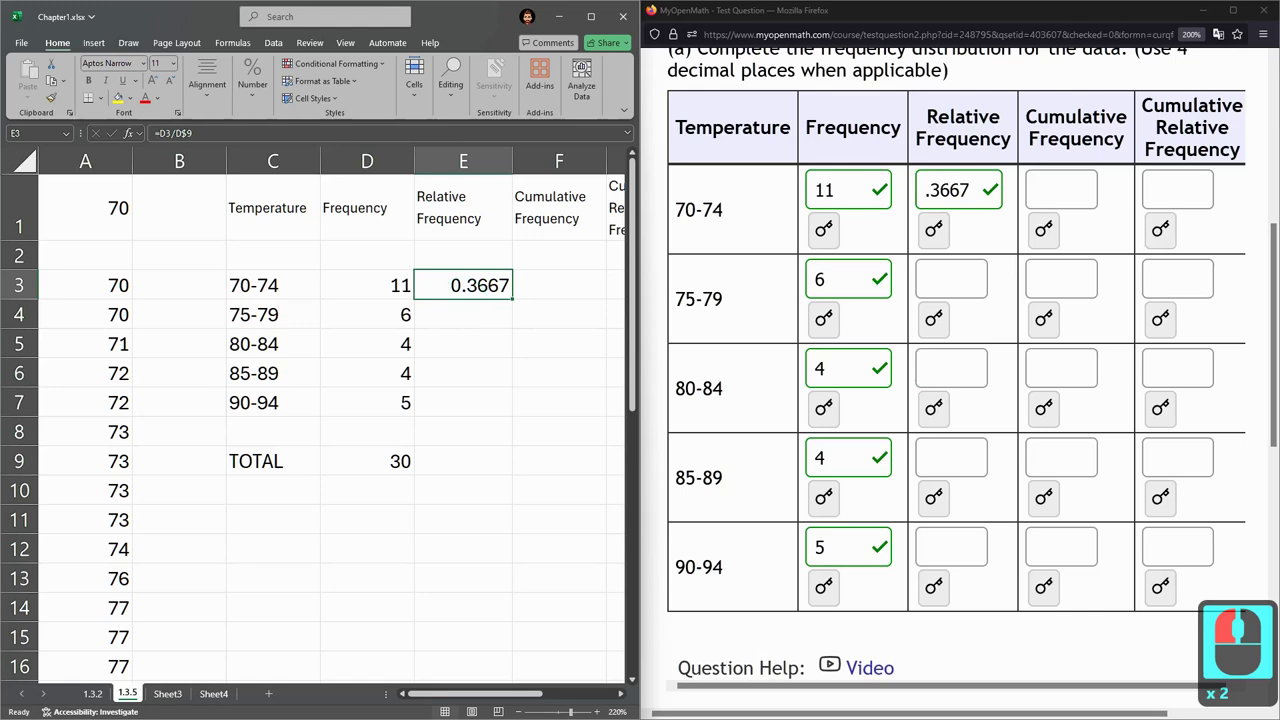
pyautogui.moveTo(463, 299); pyautogui.dragTo(463, 402)
pyautogui.hotkey('ctrl', 'z')
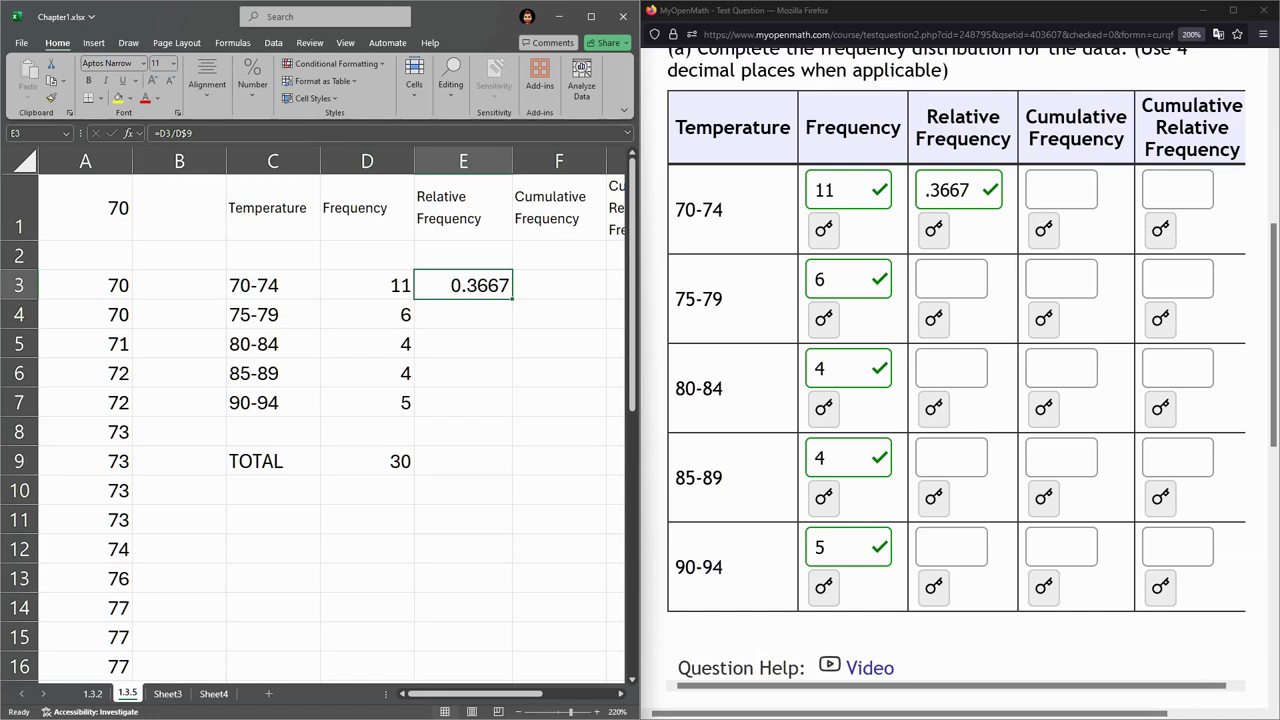
pyautogui.moveTo(512, 299); pyautogui.dragTo(511, 416)
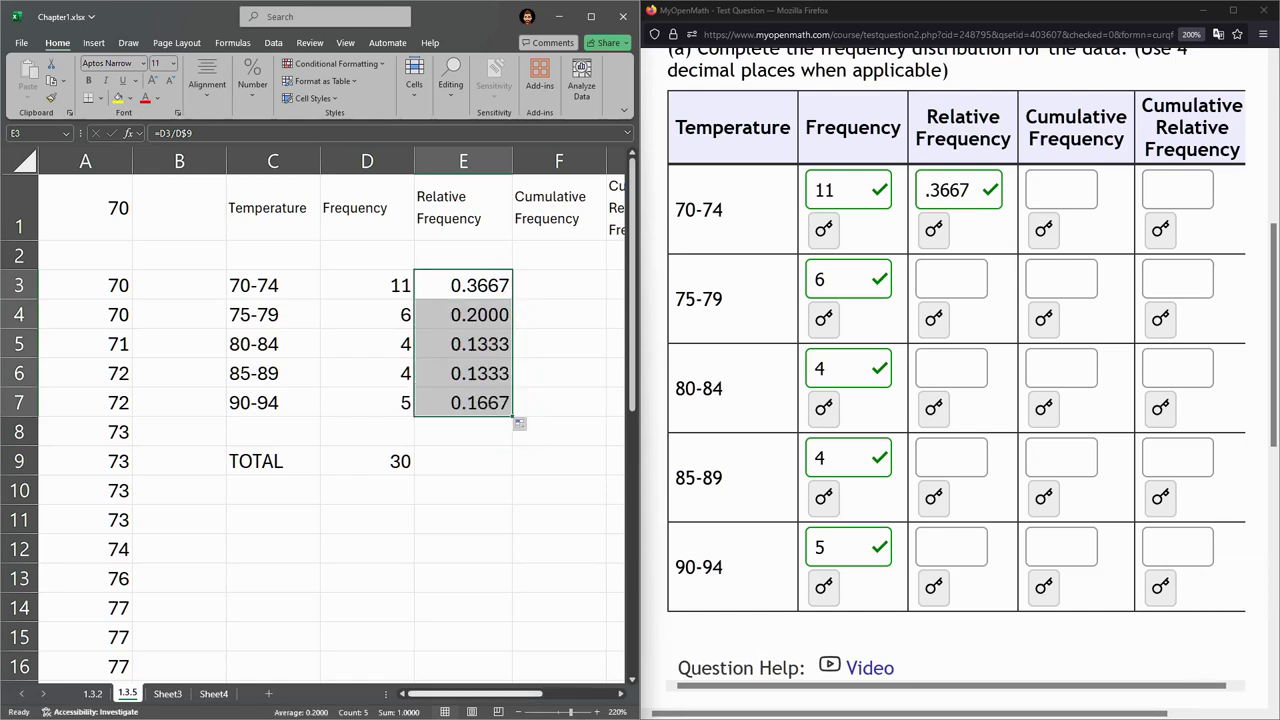
# Examine the Frequency, Relative Frequency and Cumulative Frequency columns and the 70-74 class they describe.
pyautogui.moveTo(450, 693); pyautogui.dragTo(487, 693)
pyautogui.click(426, 285)
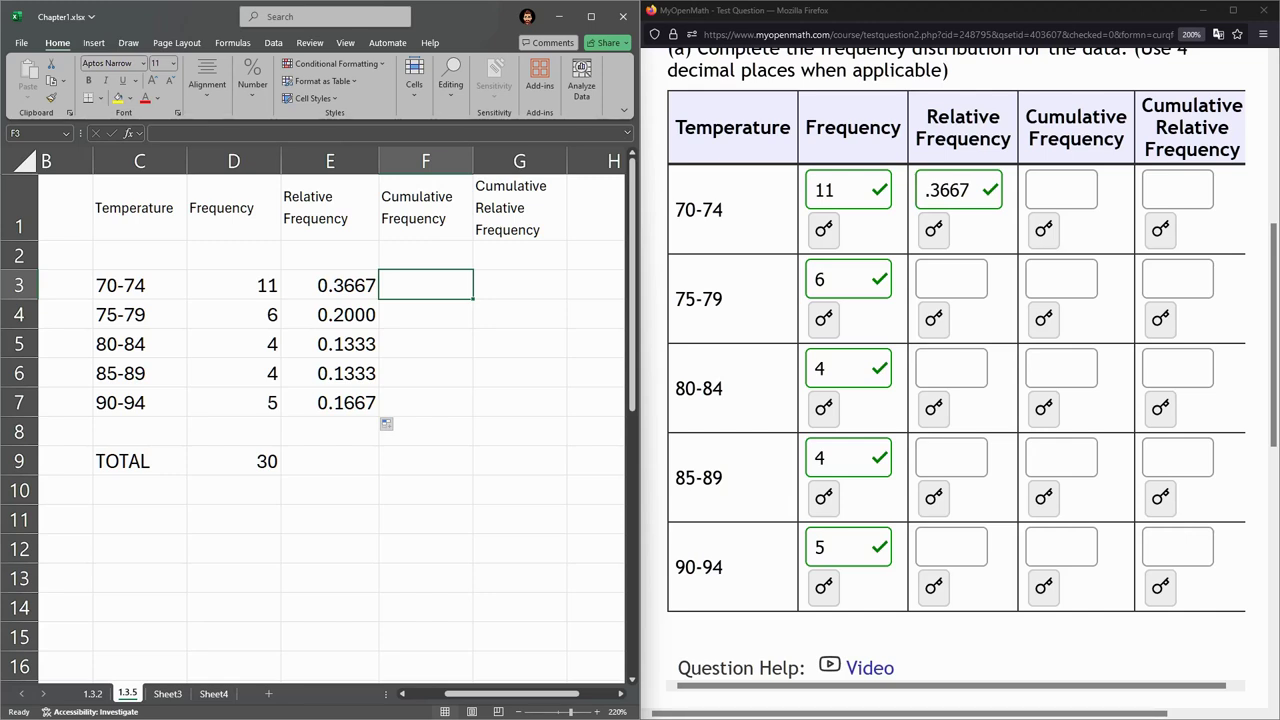
pyautogui.click(329, 161)
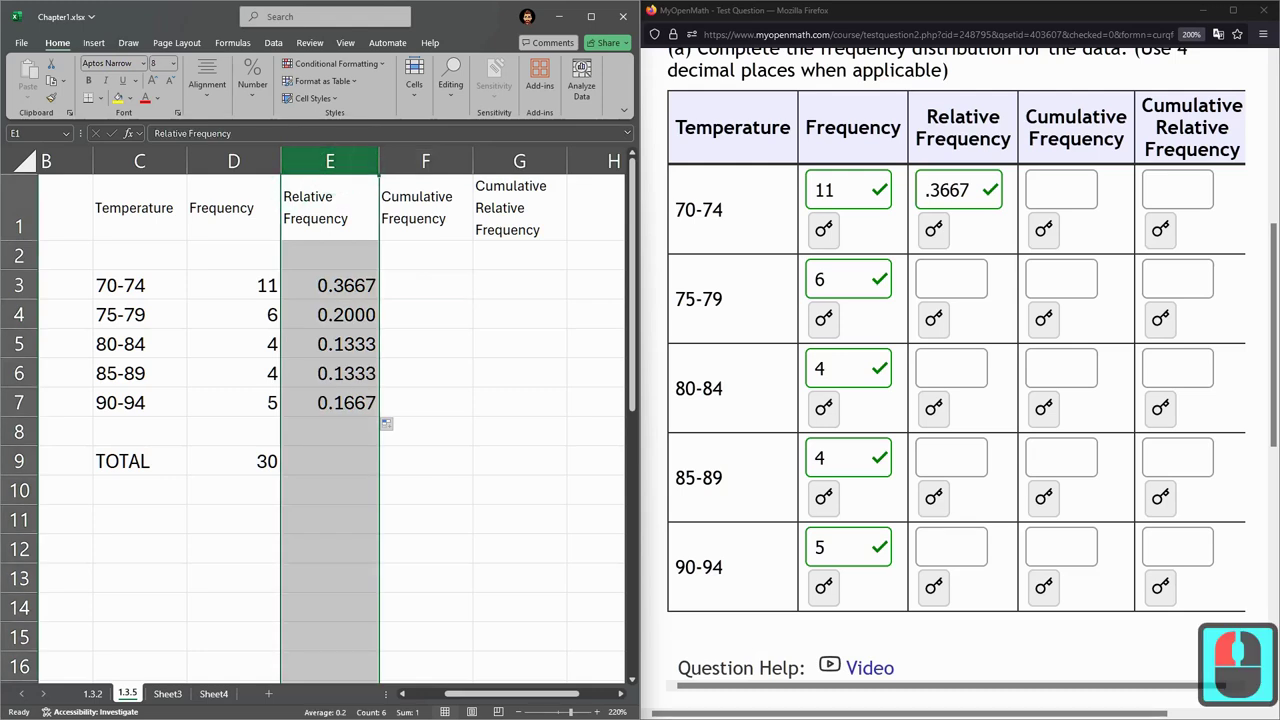
pyautogui.click(423, 161)
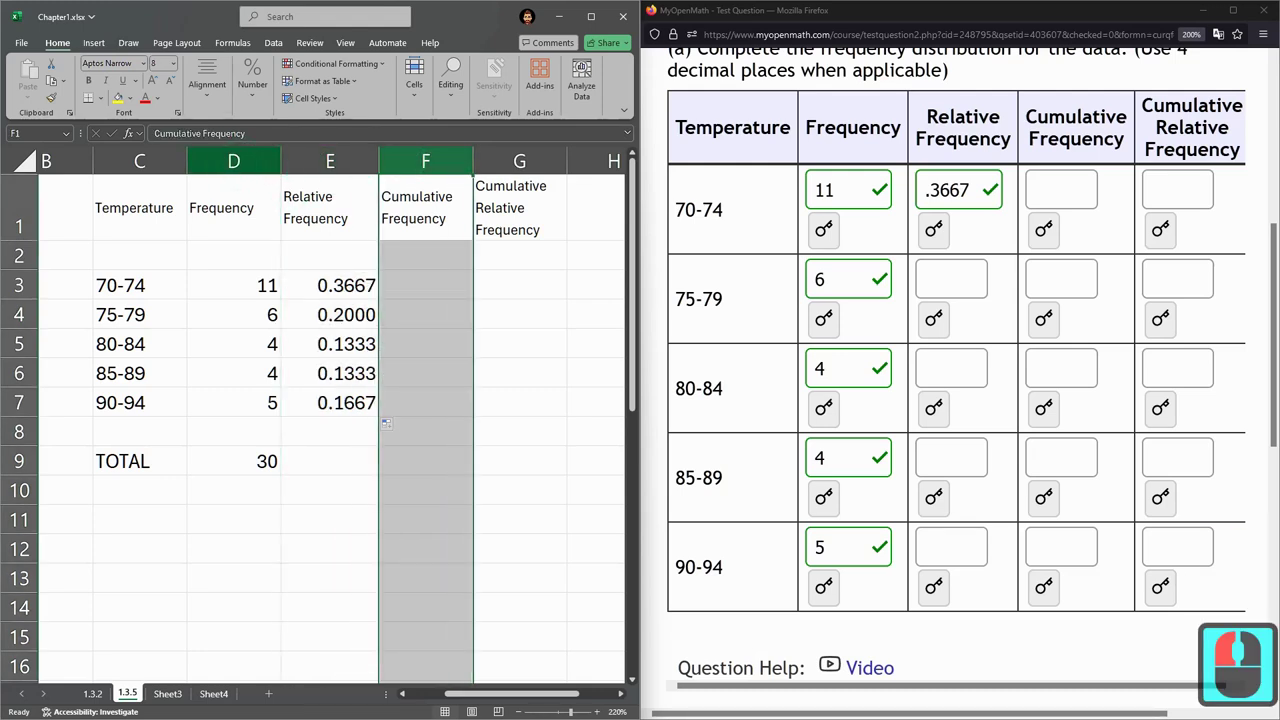
pyautogui.click(329, 161)
pyautogui.click(225, 161)
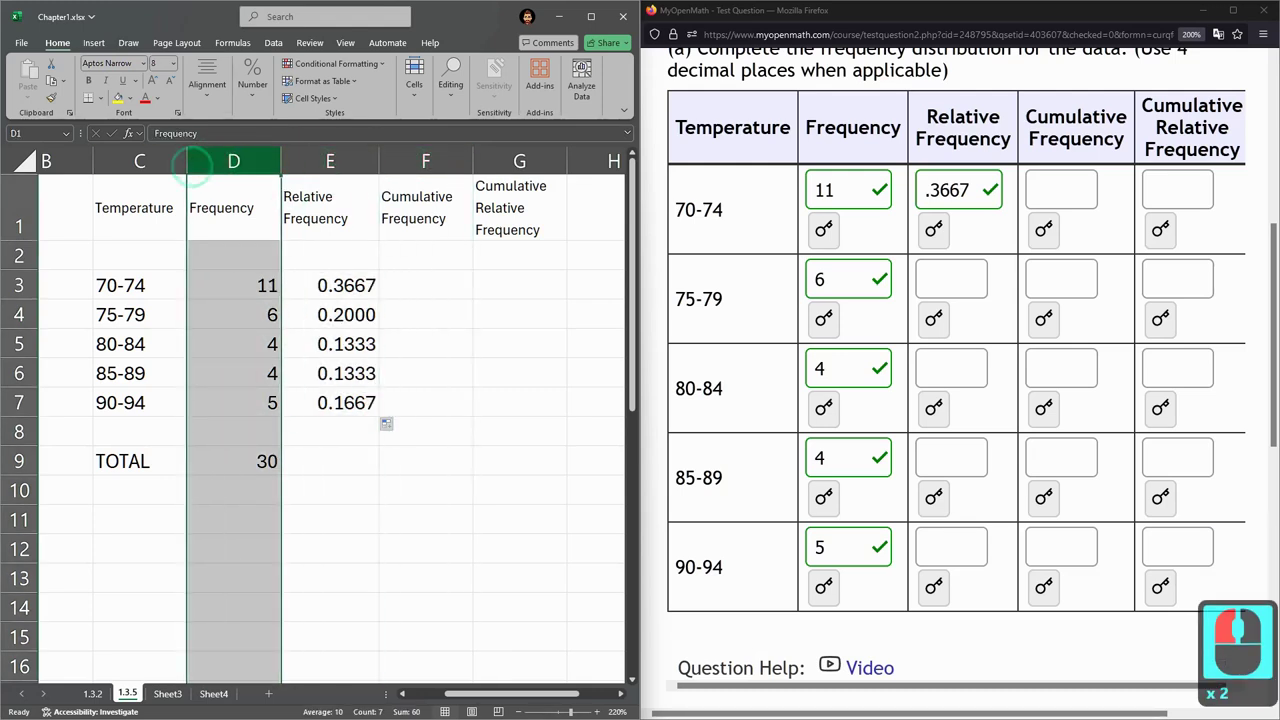
pyautogui.click(329, 161)
pyautogui.click(425, 161)
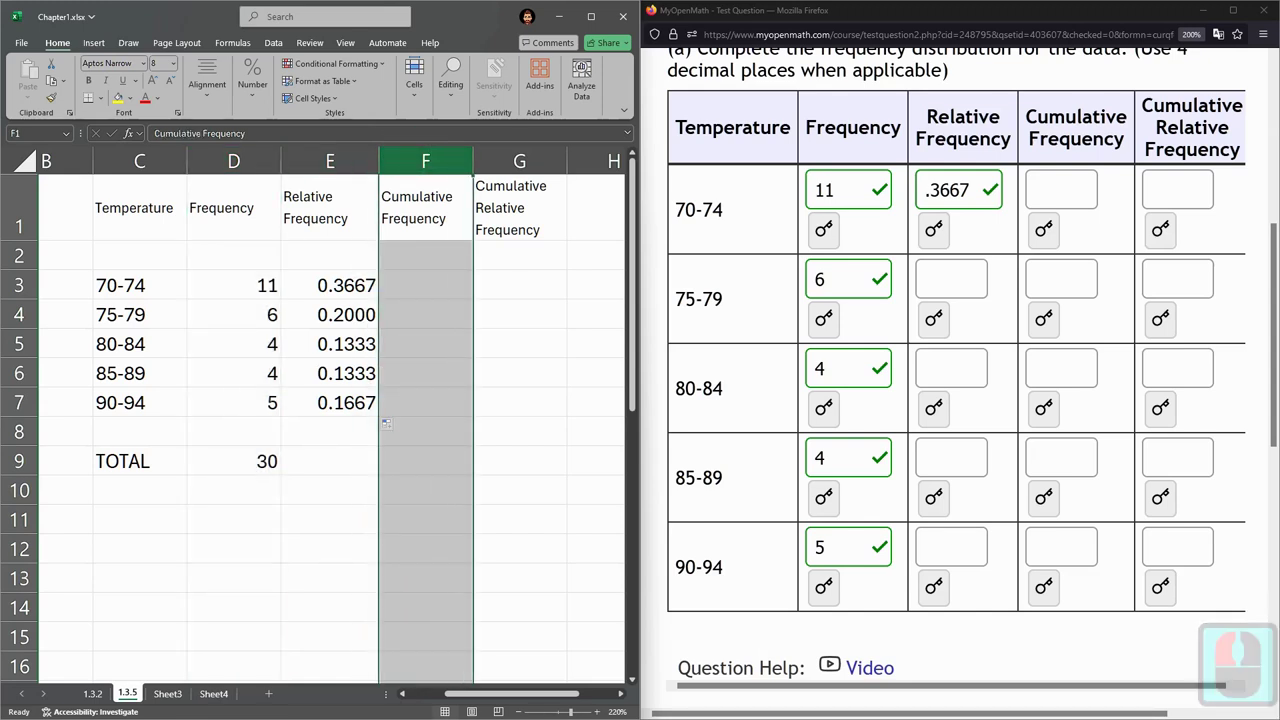
pyautogui.click(140, 284)
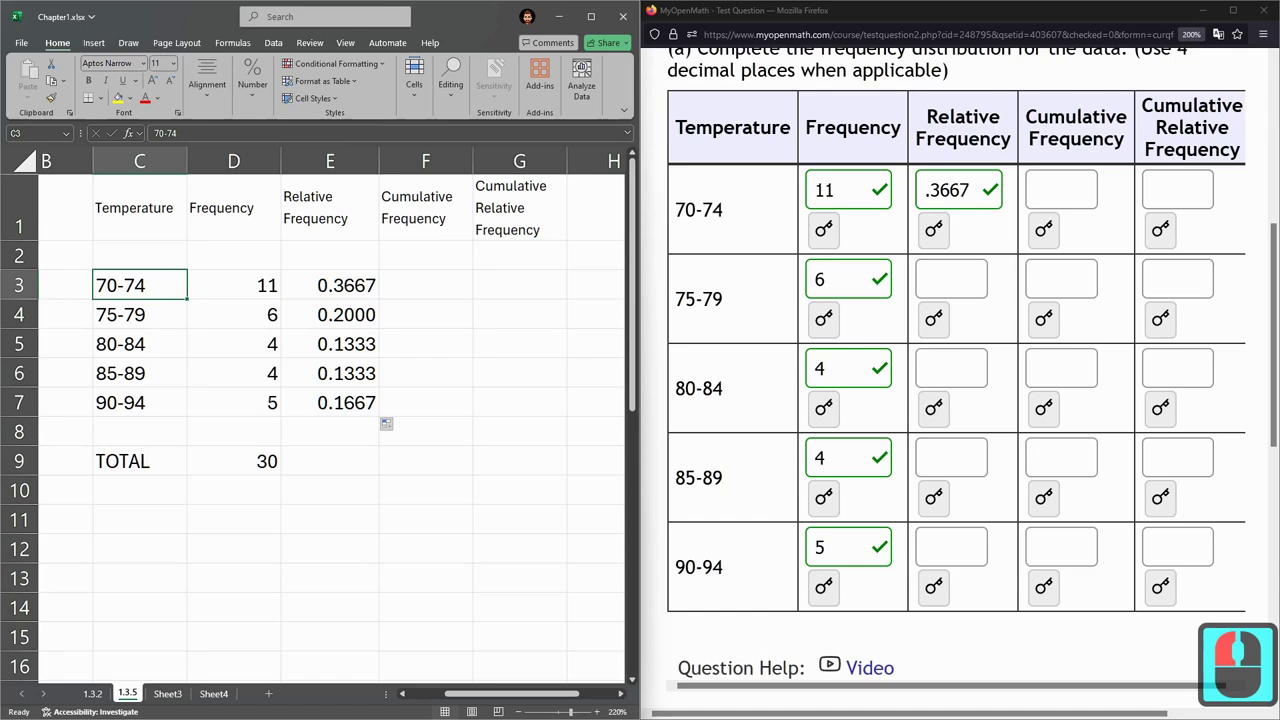
# Enter the cumulative frequency of the 70-74 class in F3 as =D3.
pyautogui.click(414, 280)
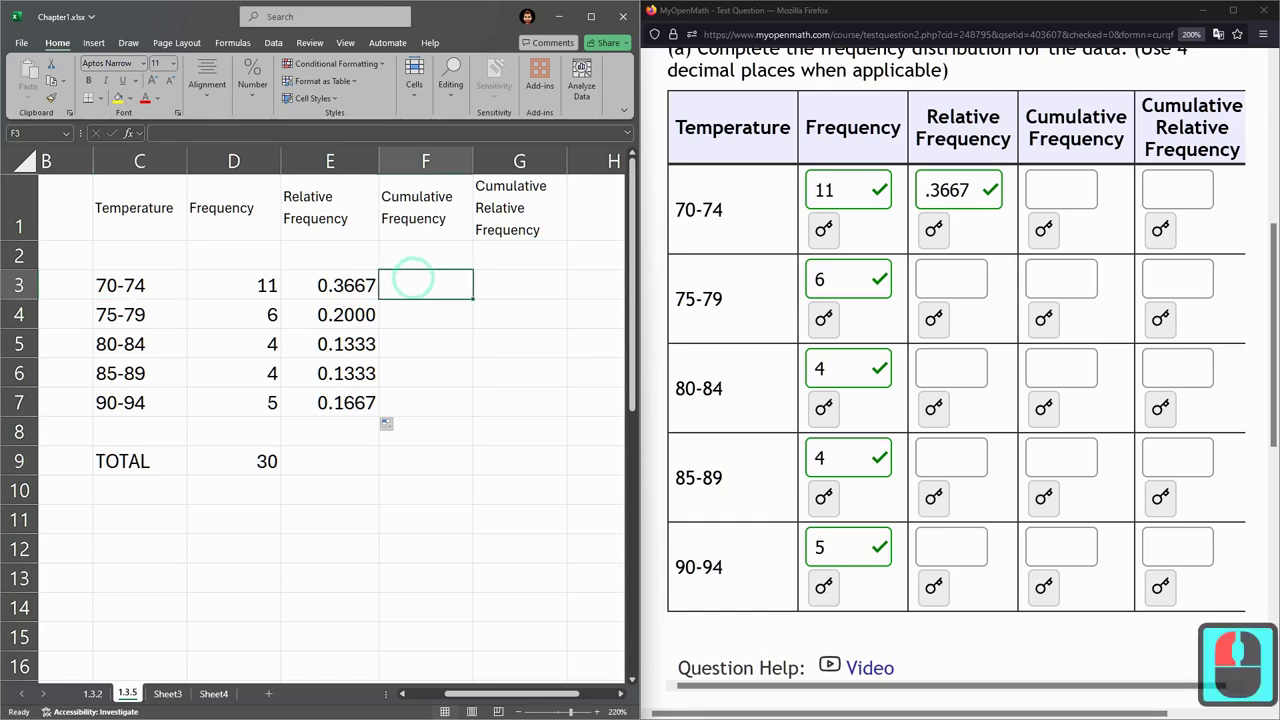
pyautogui.write('=')
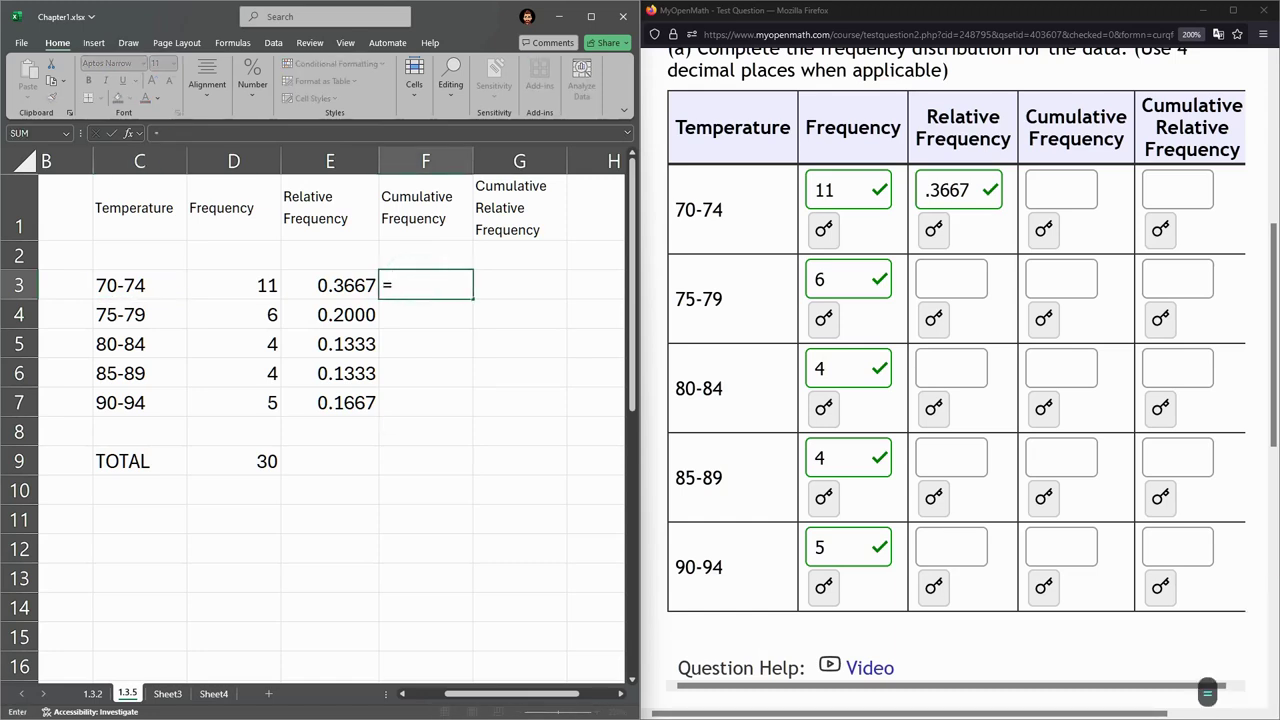
pyautogui.click(265, 287)
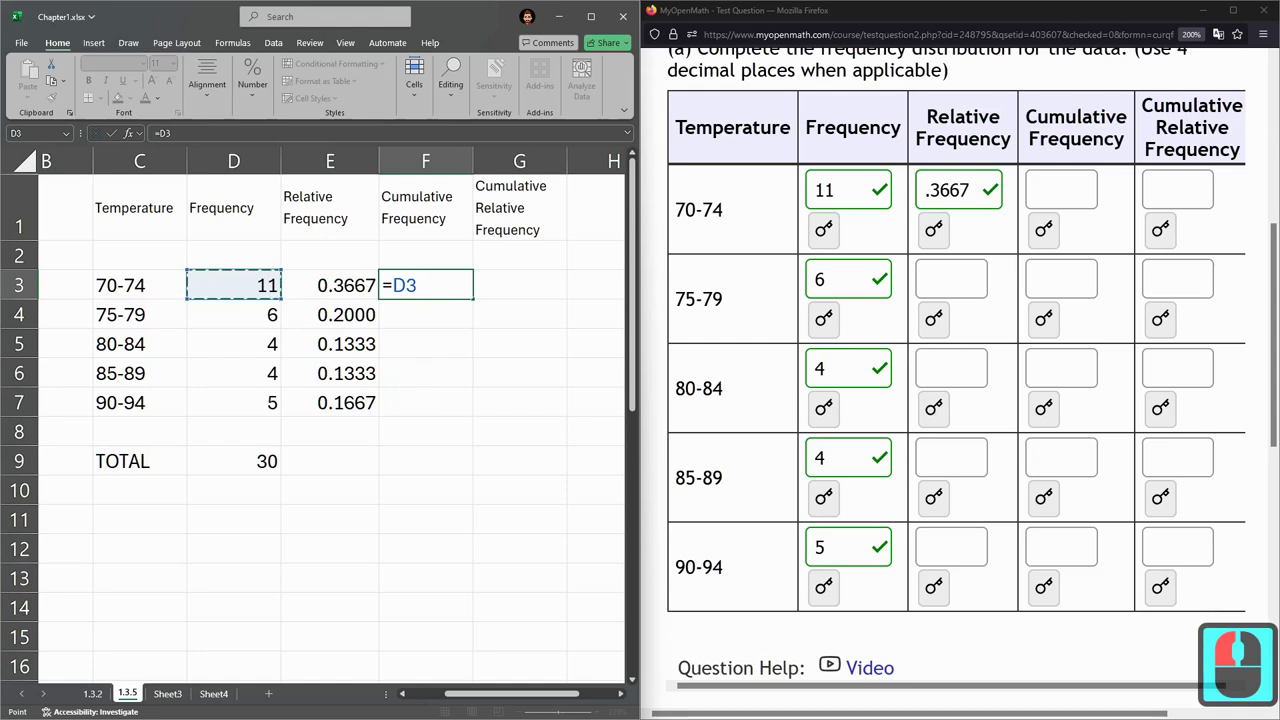
pyautogui.press('Return')
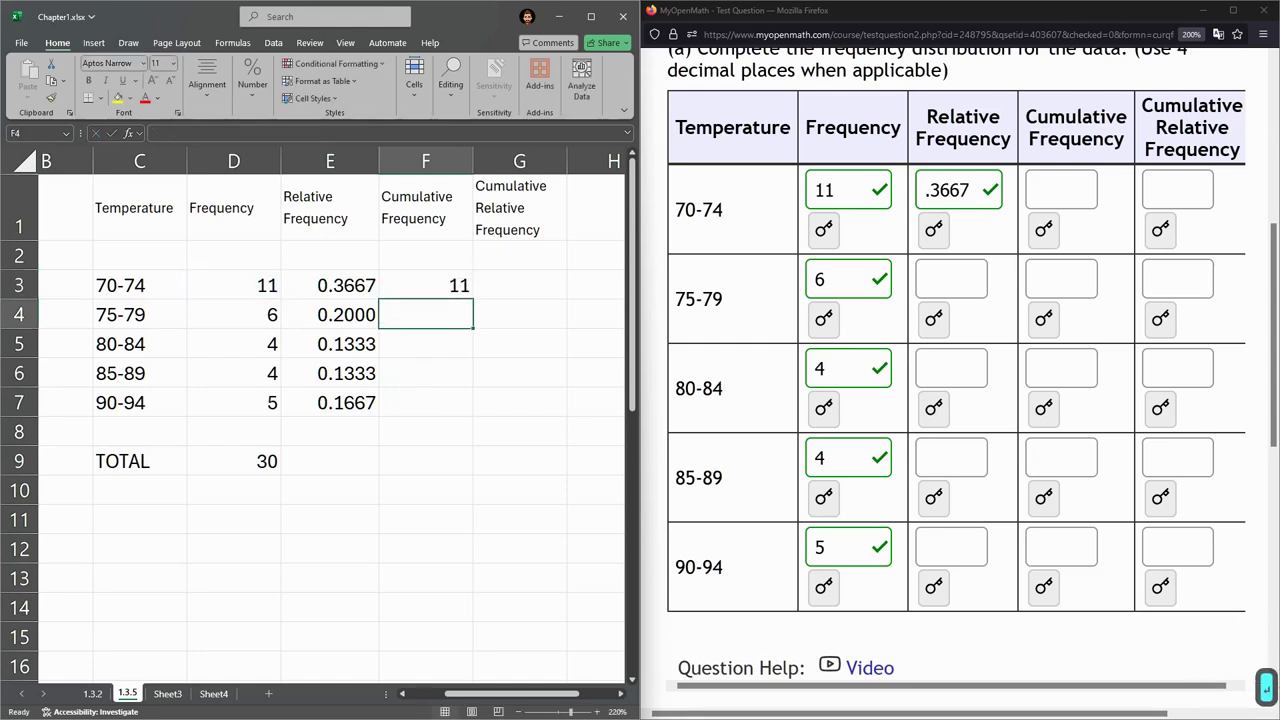
pyautogui.click(426, 286)
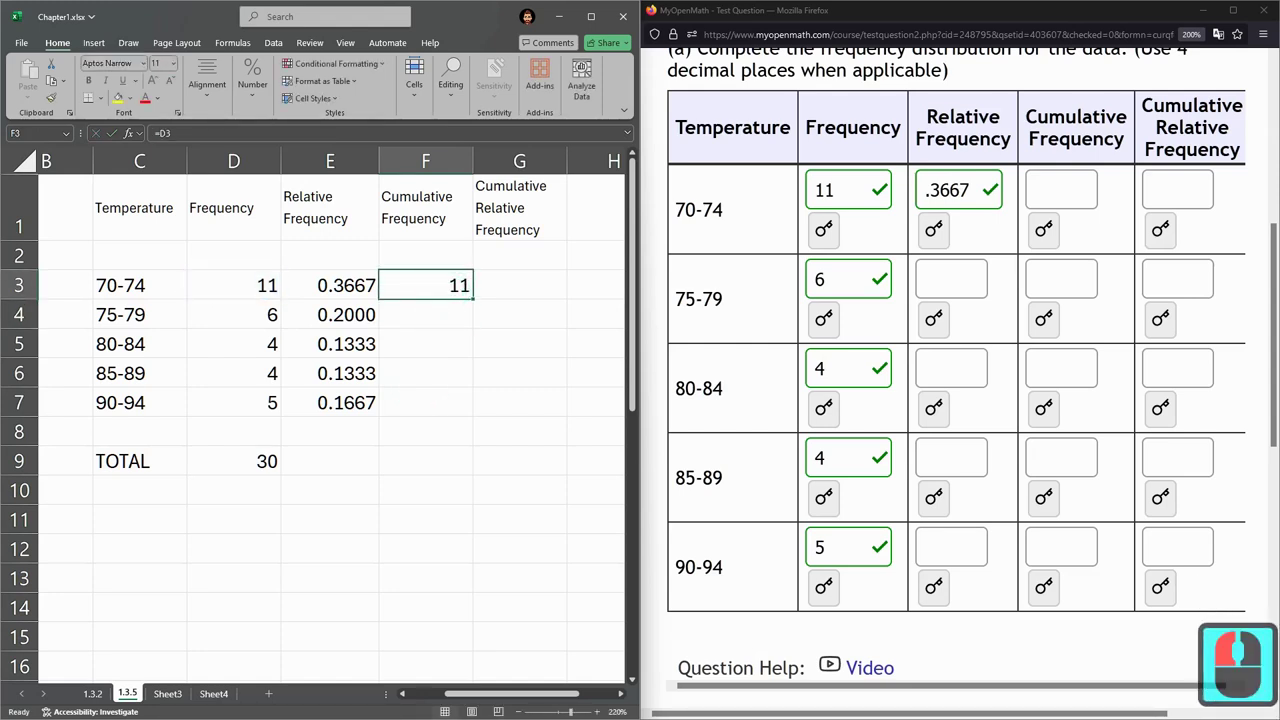
# Enter the cumulative frequency of the 75-79 class in F4 as =6+11.
pyautogui.click(423, 314)
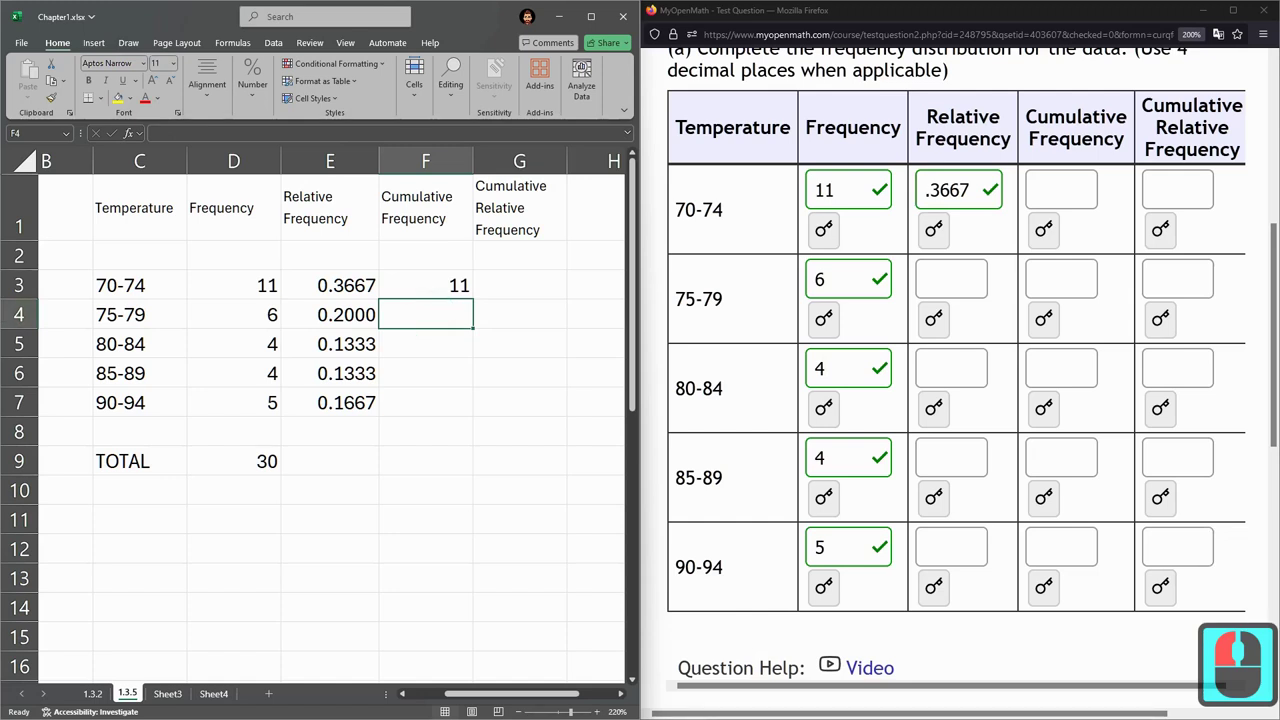
pyautogui.click(113, 318)
pyautogui.click(233, 314)
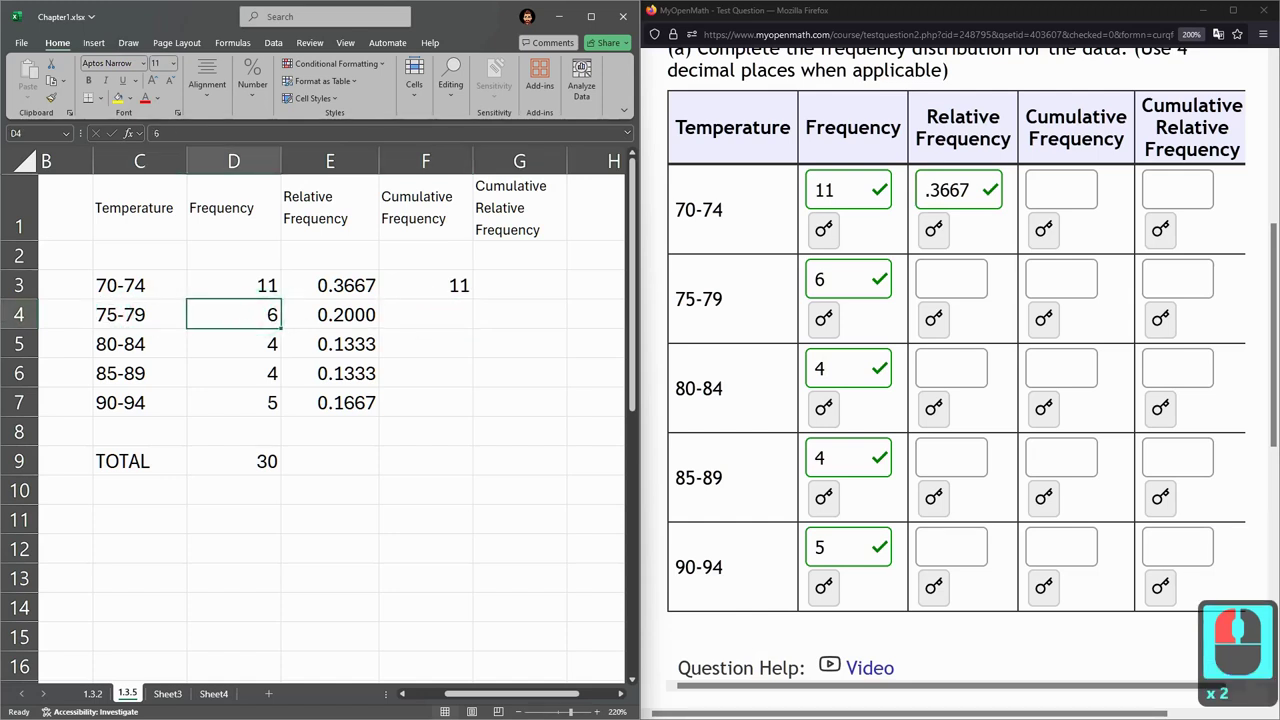
pyautogui.click(426, 314)
pyautogui.write('=6+11')
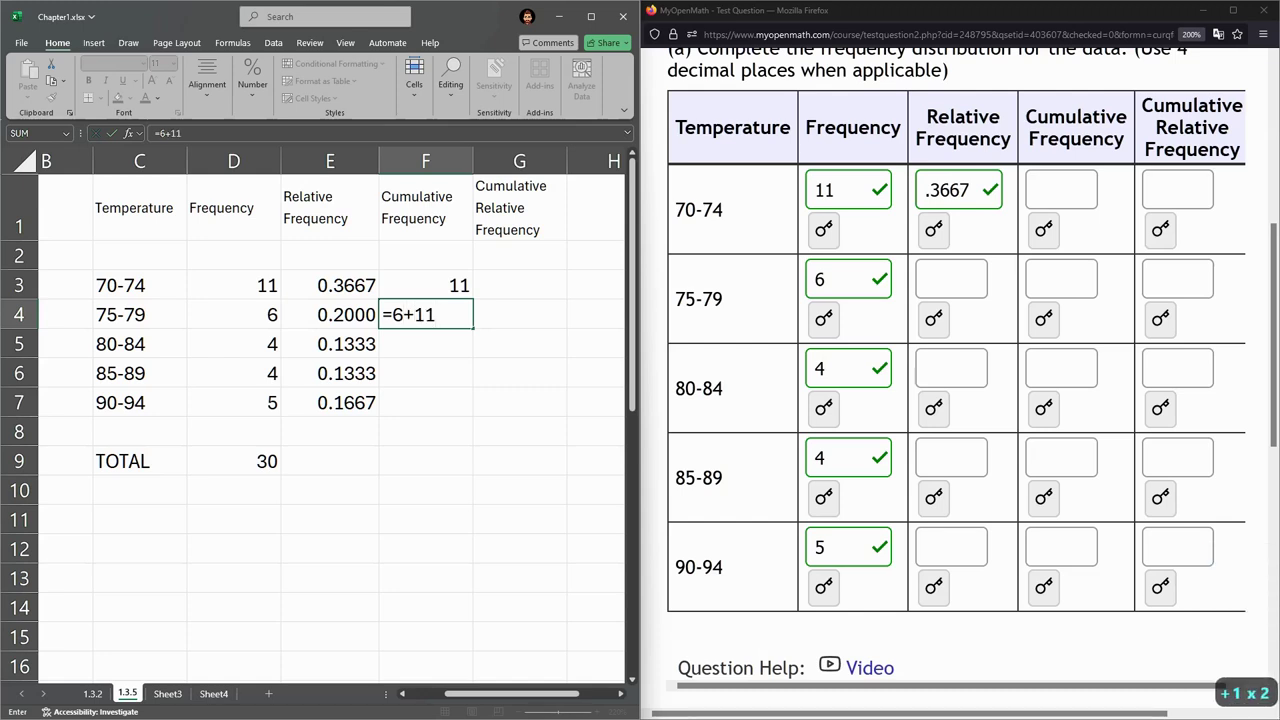
pyautogui.press('Return')
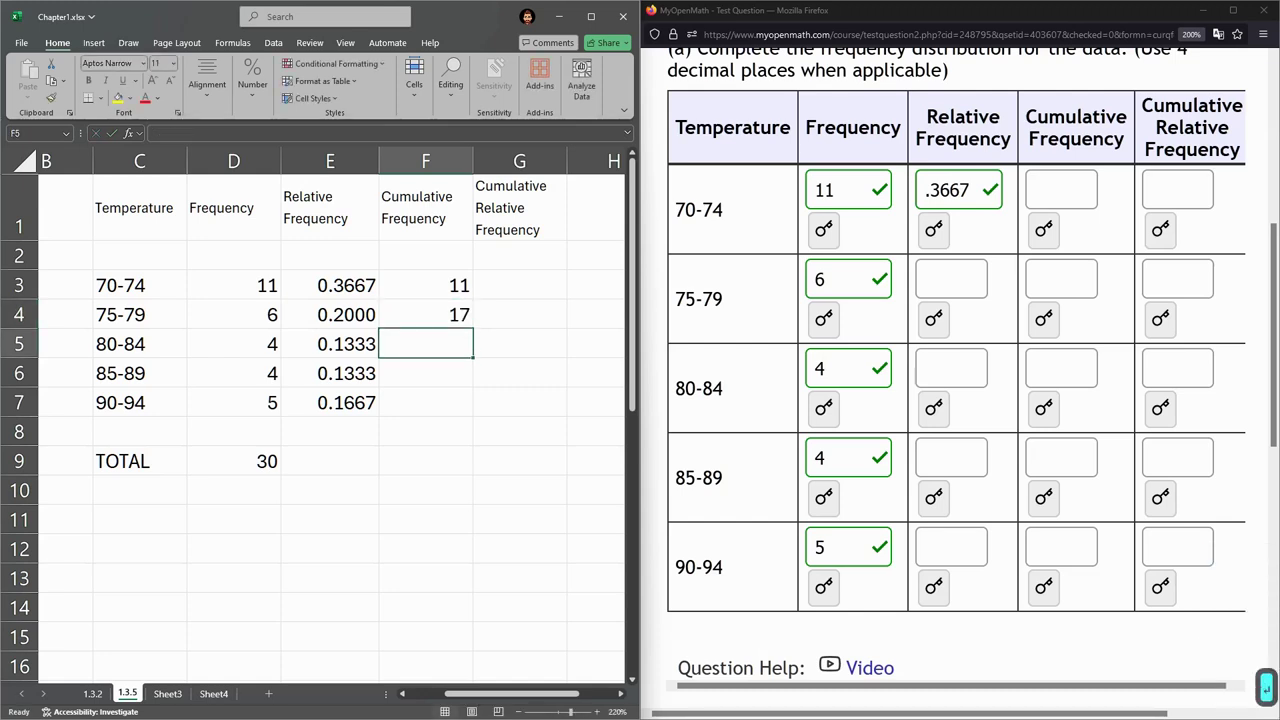
# Enter the cumulative frequency of the 80-84 class in F5 as =4+6+11.
pyautogui.write('=')
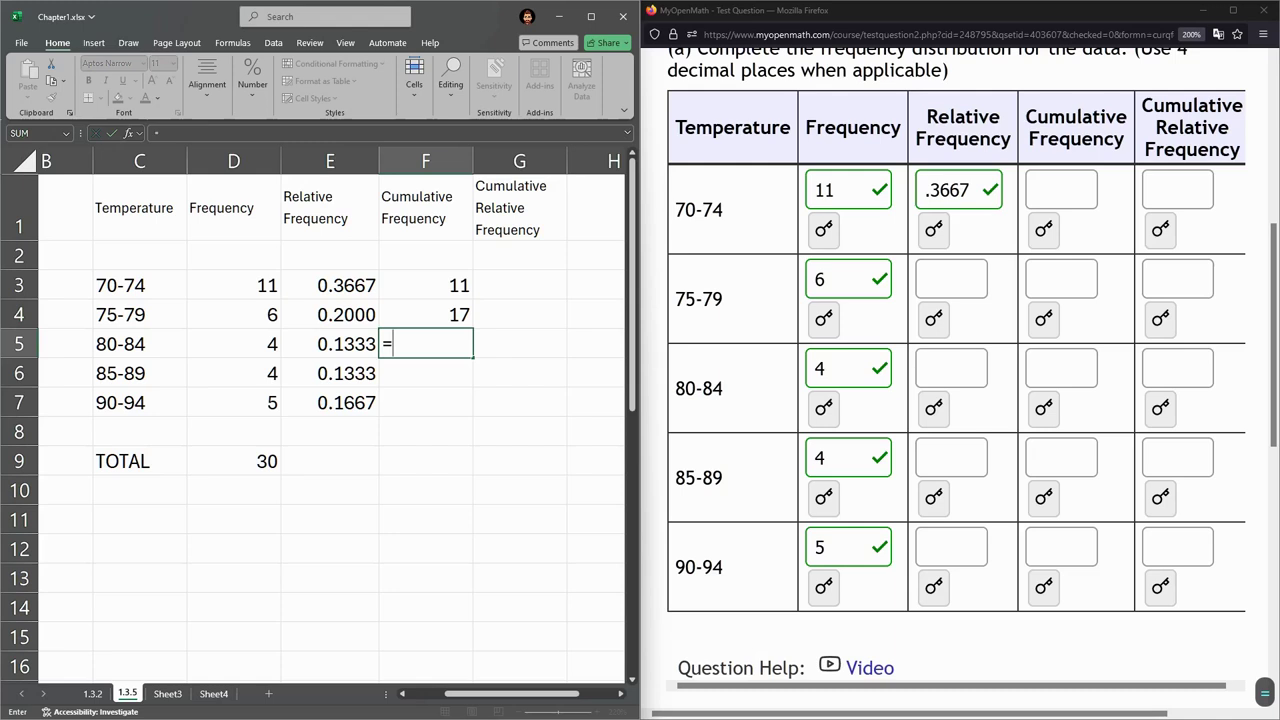
pyautogui.write('4+6+``')
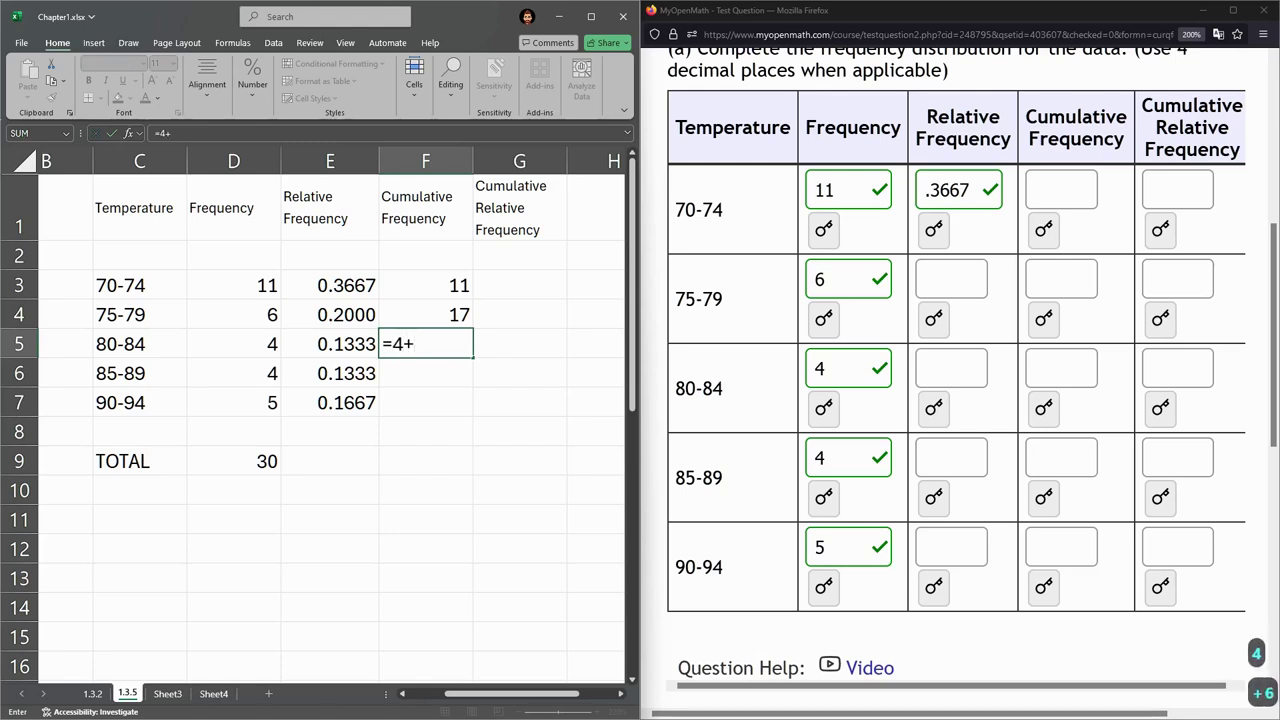
pyautogui.press('BackSpace')
pyautogui.press('BackSpace')
pyautogui.write('11')
pyautogui.press('Return')
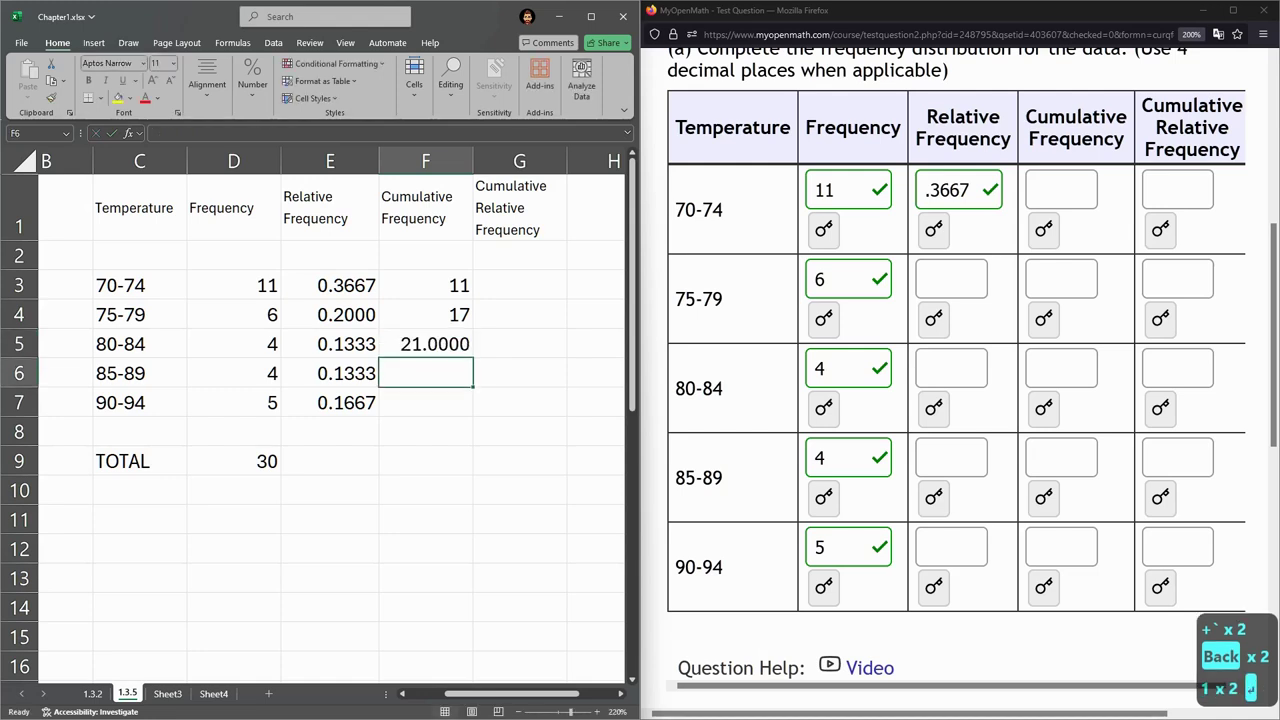
# Maximize the workbook window and set the number format of cell F5 to General.
pyautogui.click(440, 350)
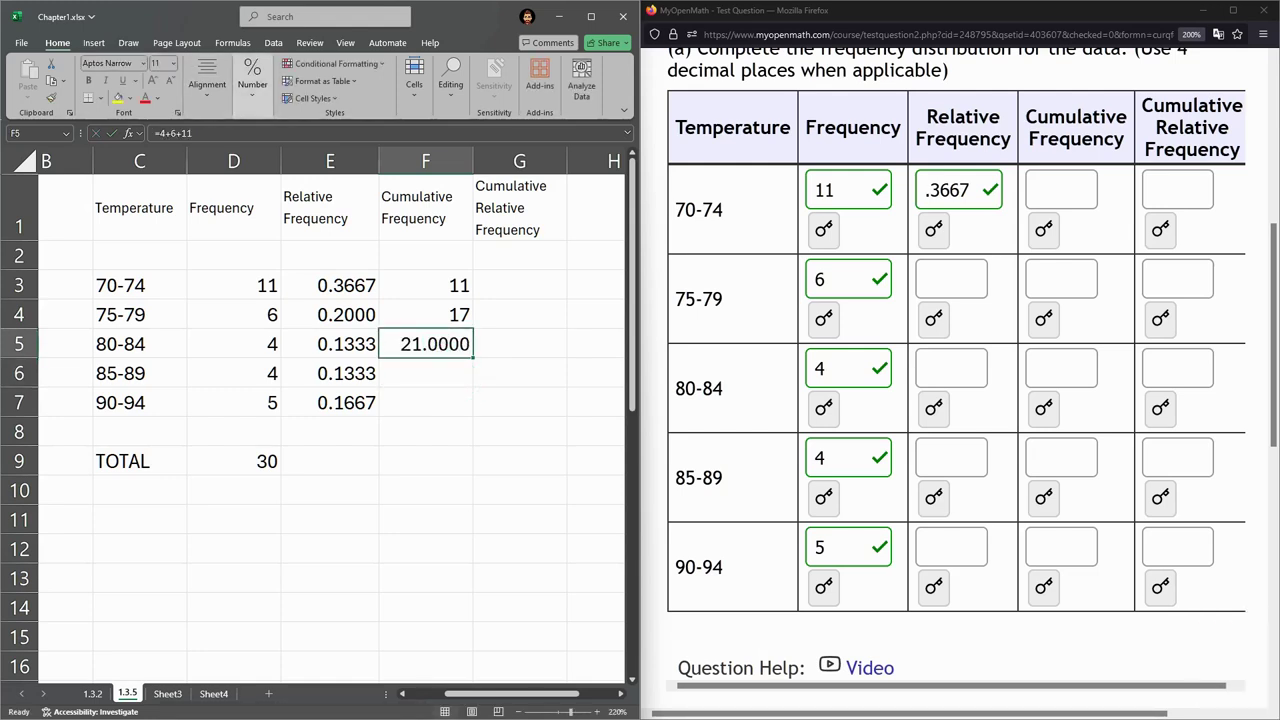
pyautogui.click(591, 17)
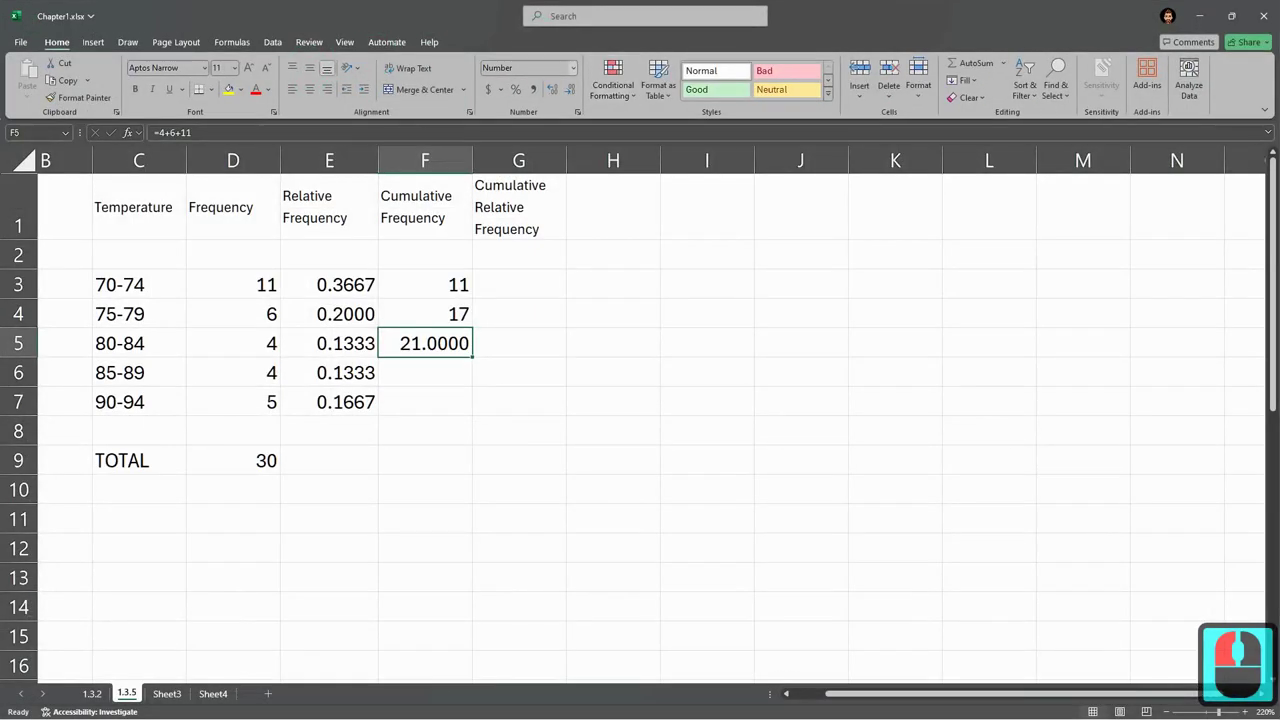
pyautogui.click(573, 67)
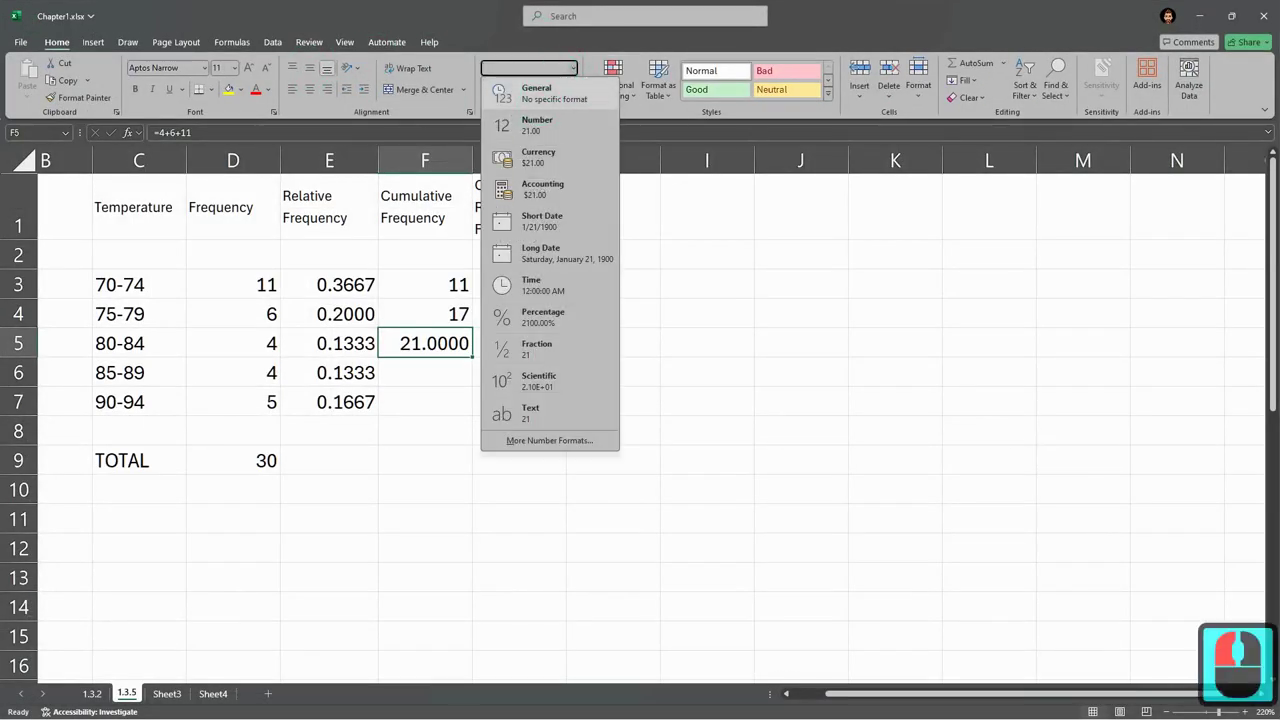
pyautogui.click(540, 93)
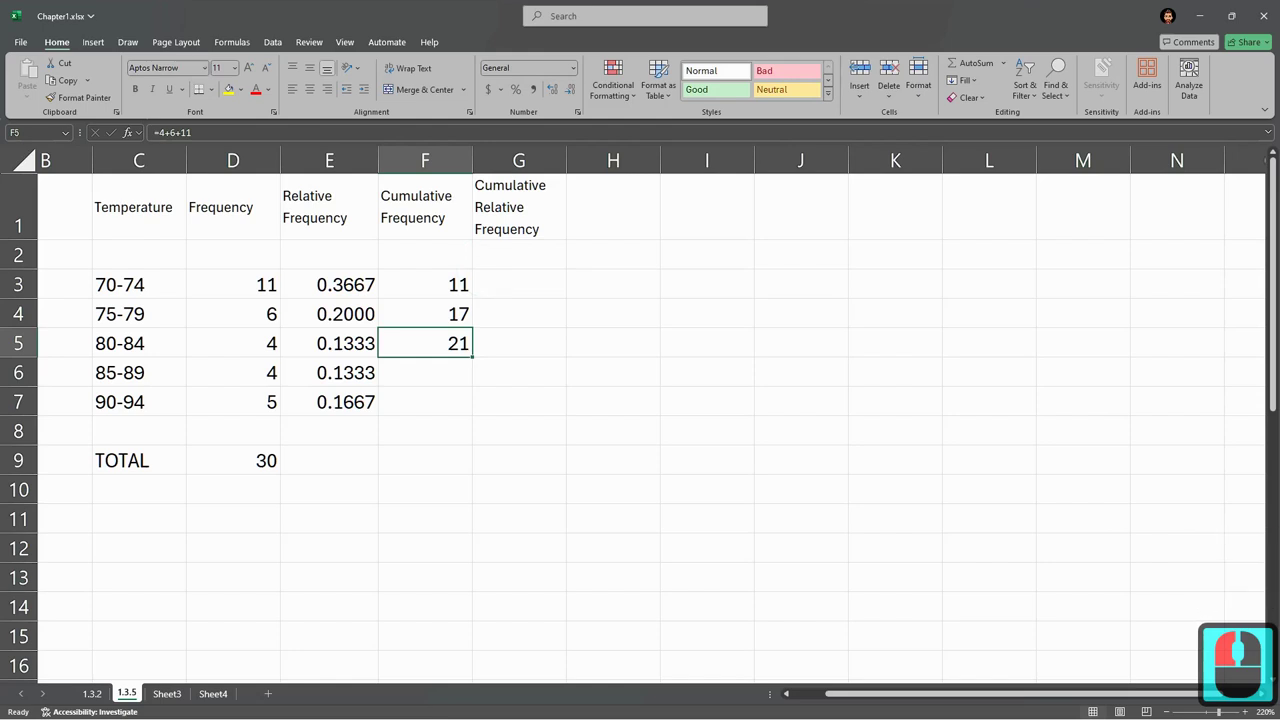
# Enter 4 in F6 for the 85-89 class and reduce its display to no decimal places.
pyautogui.click(351, 345)
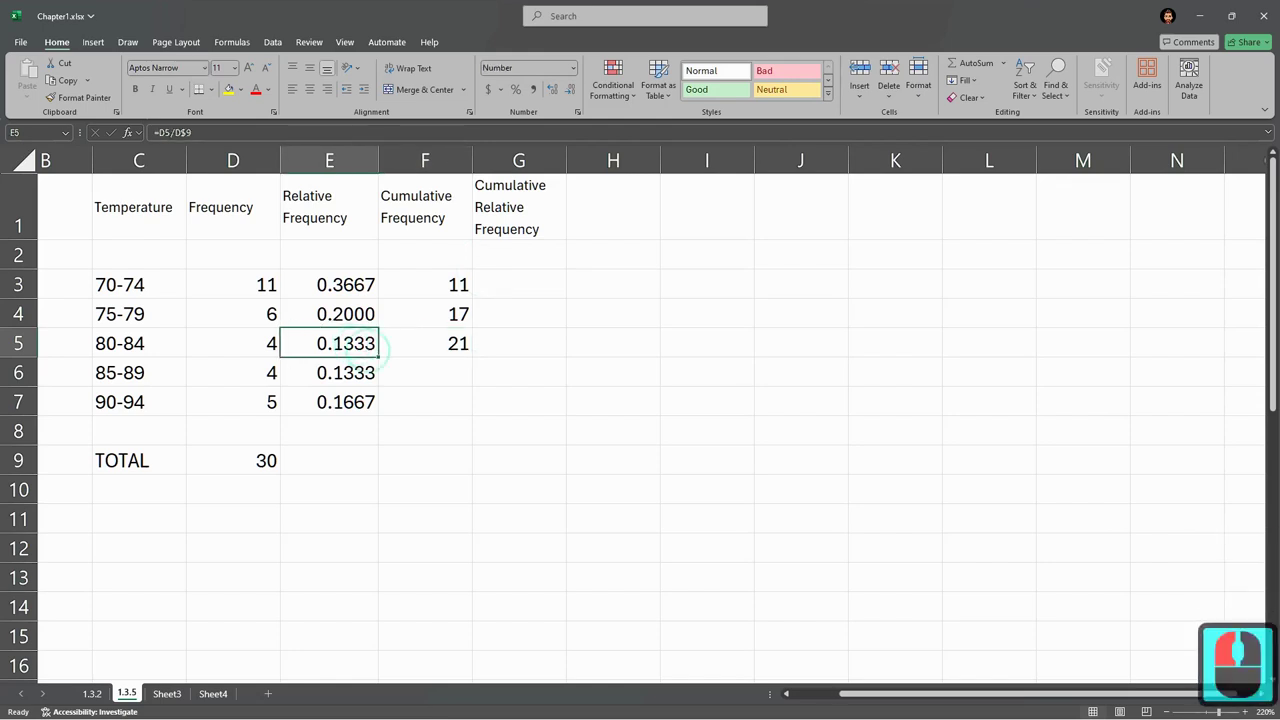
pyautogui.click(414, 374)
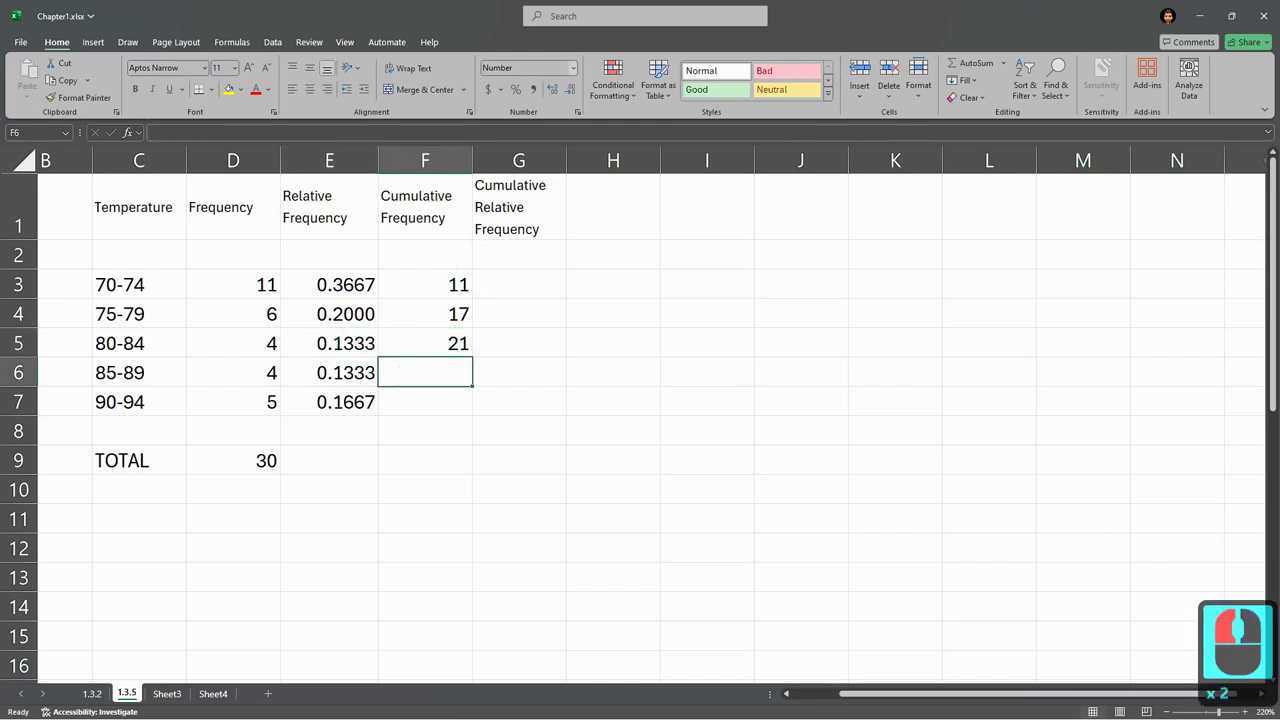
pyautogui.write('4')
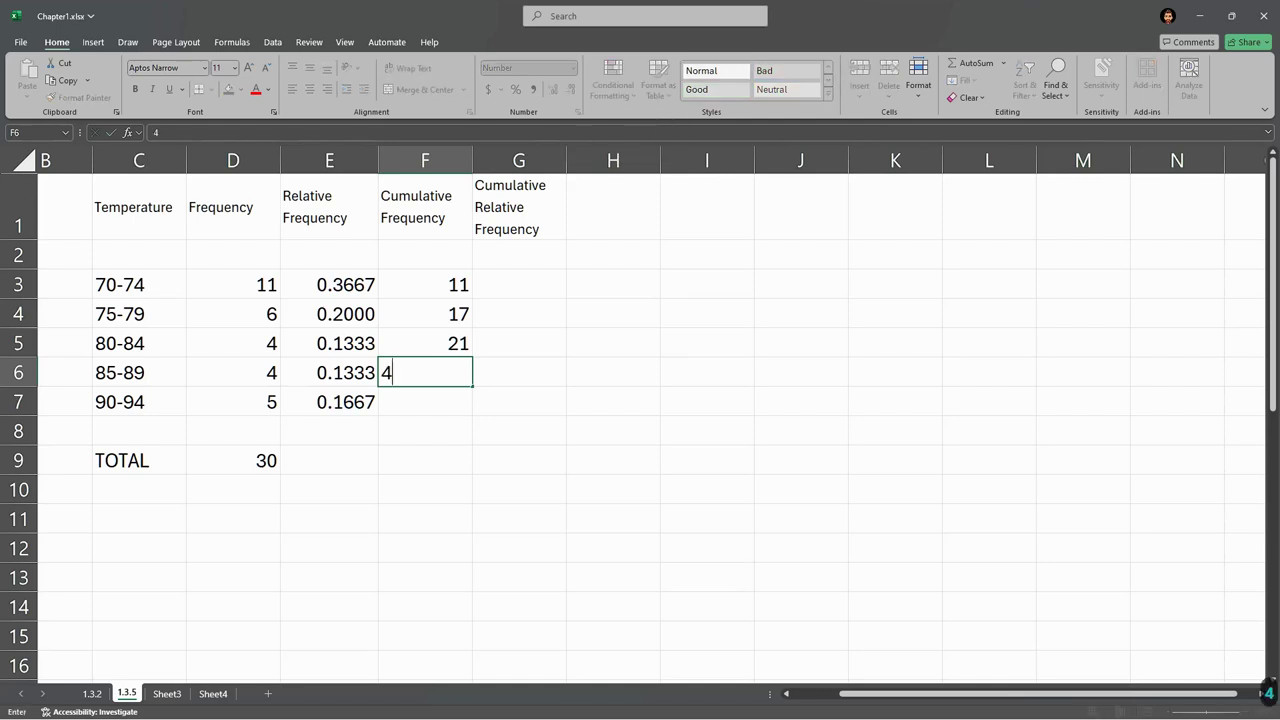
pyautogui.press('Return')
pyautogui.click(425, 372)
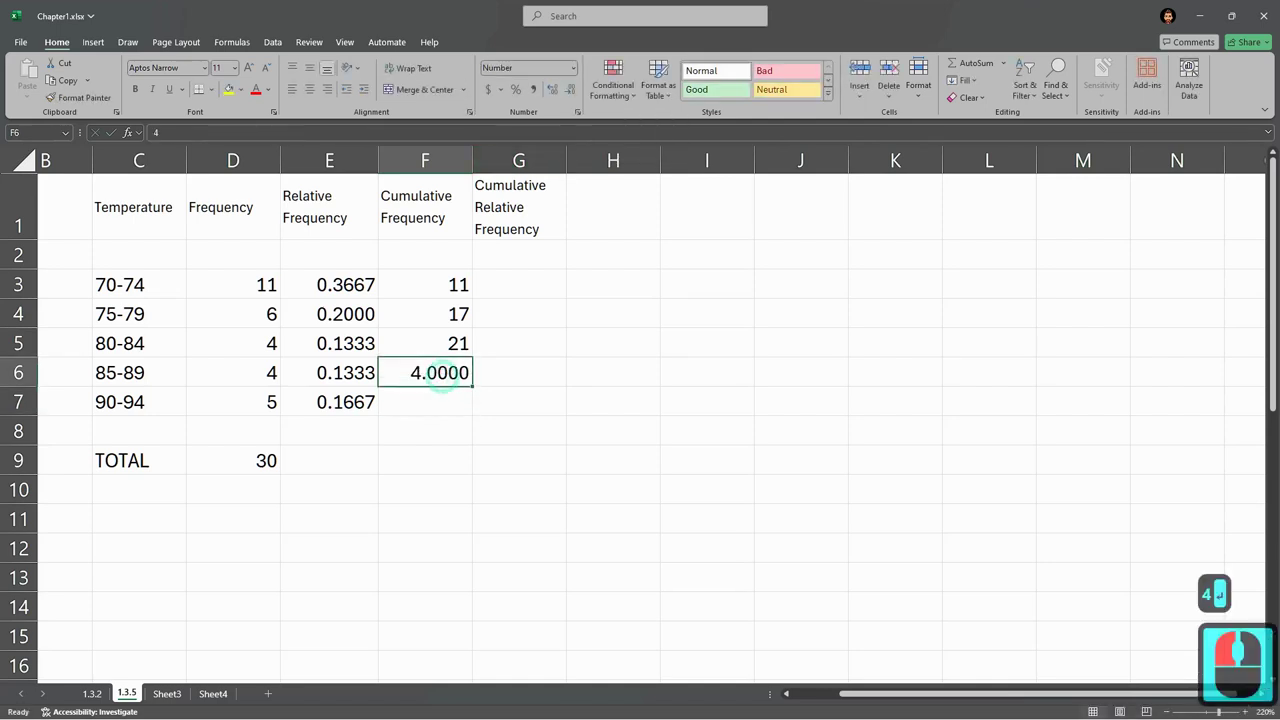
pyautogui.click(552, 89)
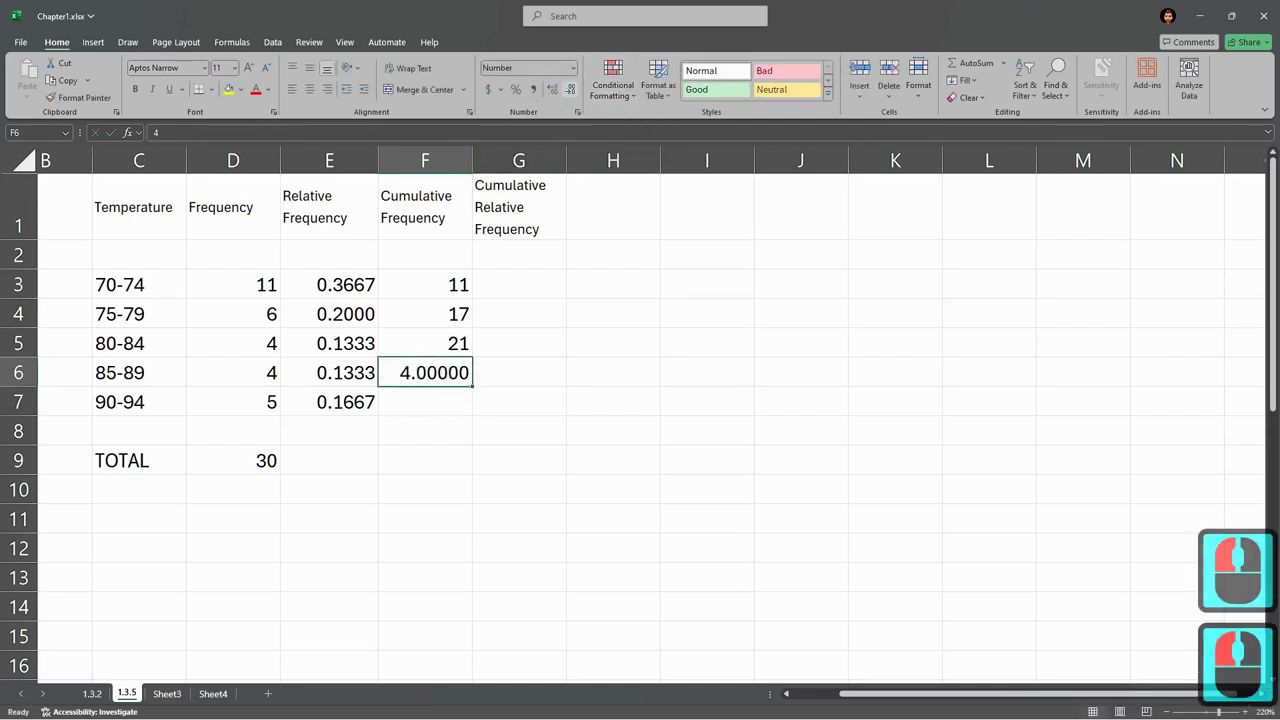
pyautogui.click(570, 89)
pyautogui.click(570, 89)
pyautogui.click(570, 89)
pyautogui.click(570, 89)
pyautogui.click(570, 89)
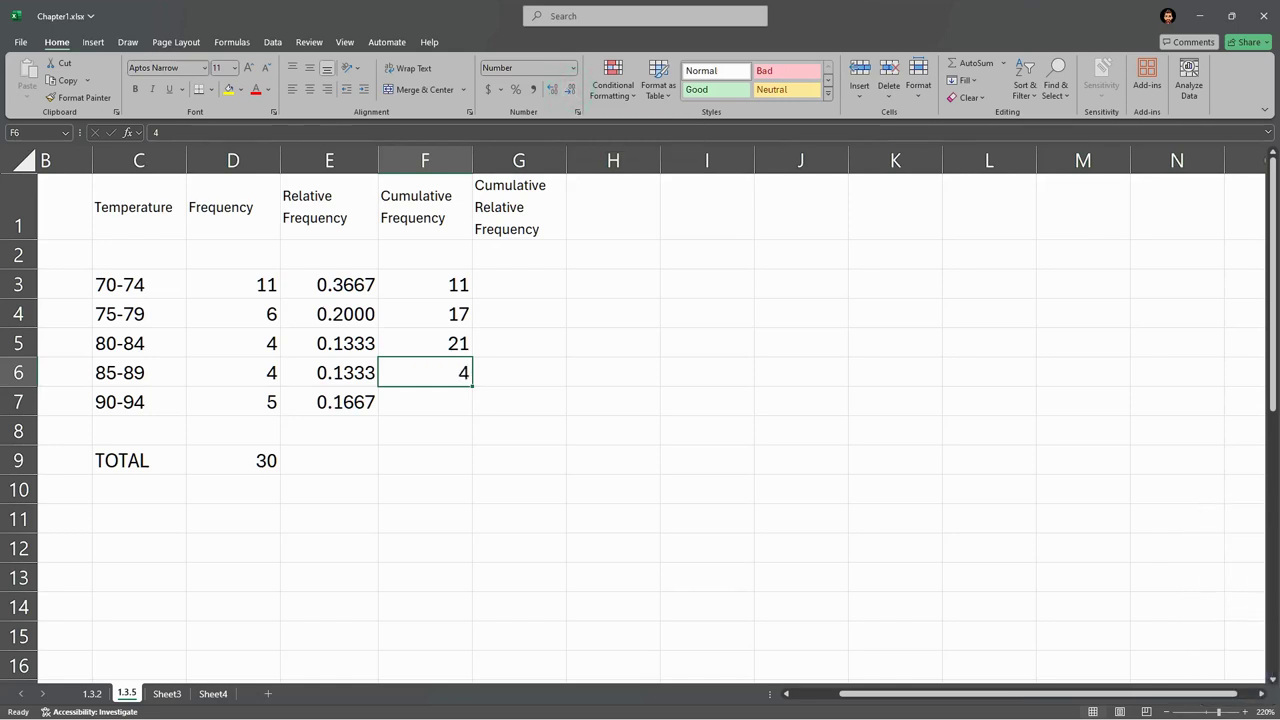
# Set the number format of cells F3:G7 to General.
pyautogui.moveTo(425, 285); pyautogui.dragTo(515, 395)
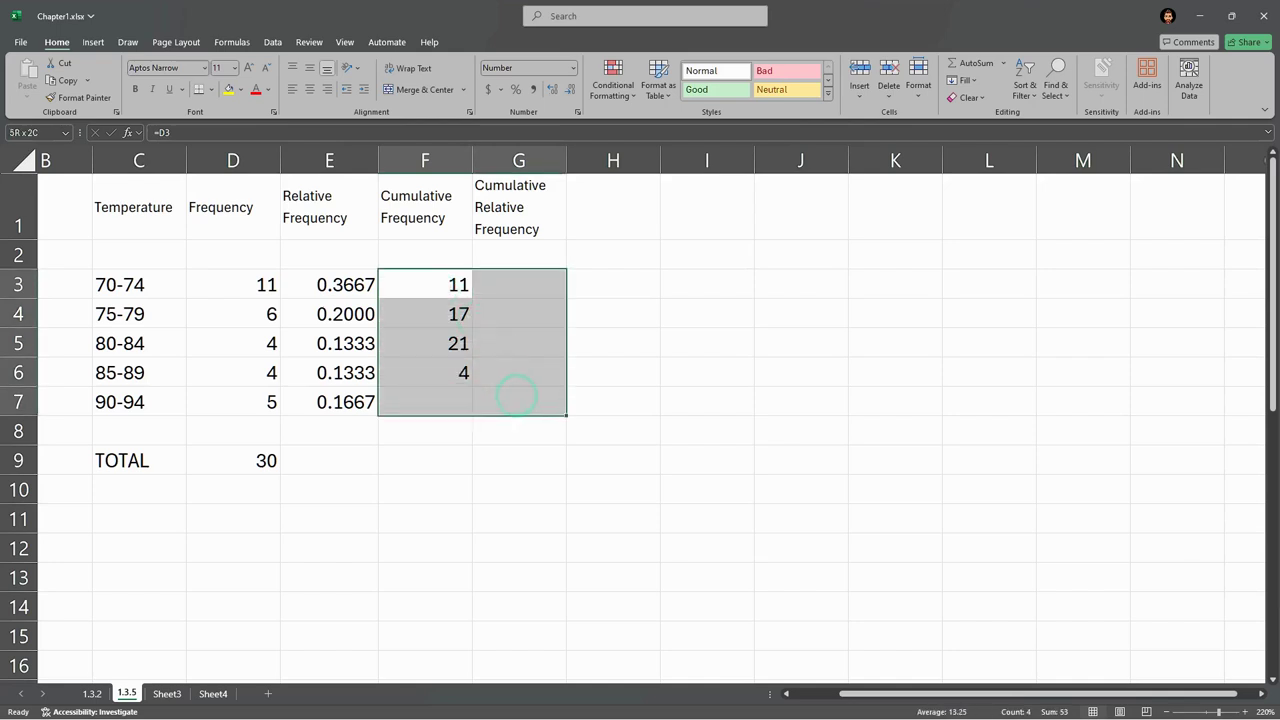
pyautogui.click(573, 67)
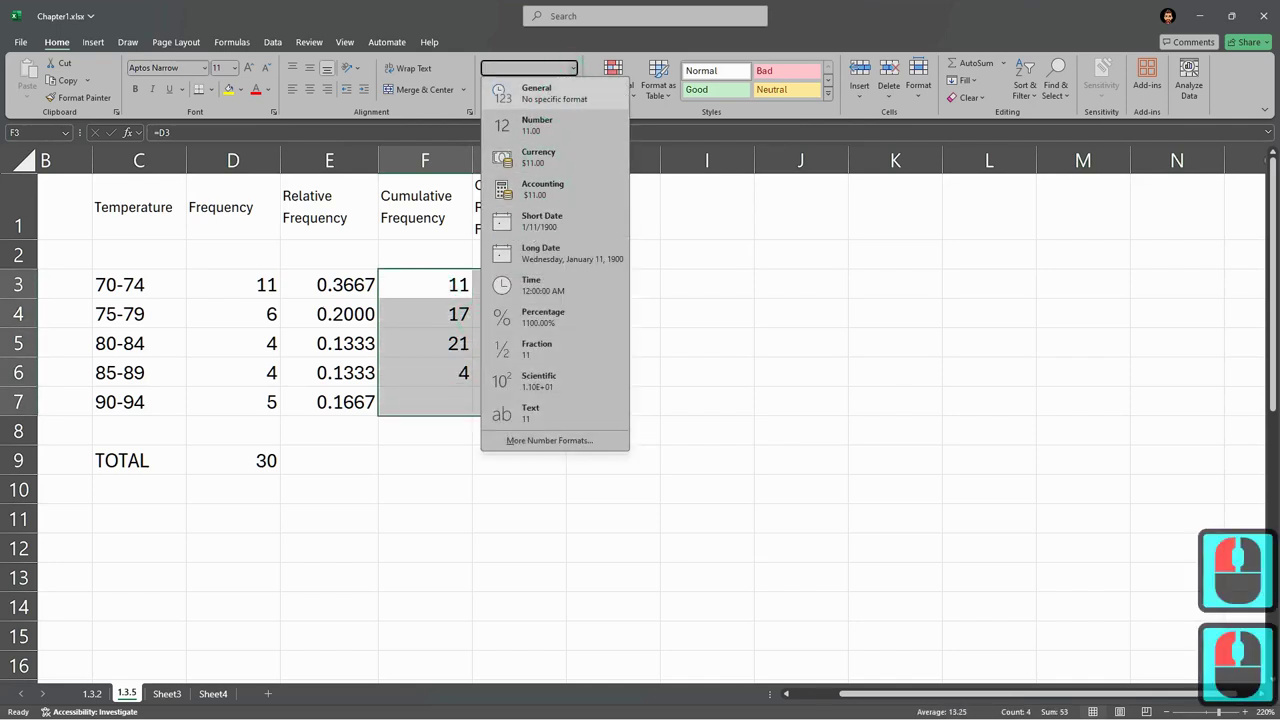
pyautogui.click(551, 89)
pyautogui.click(443, 371)
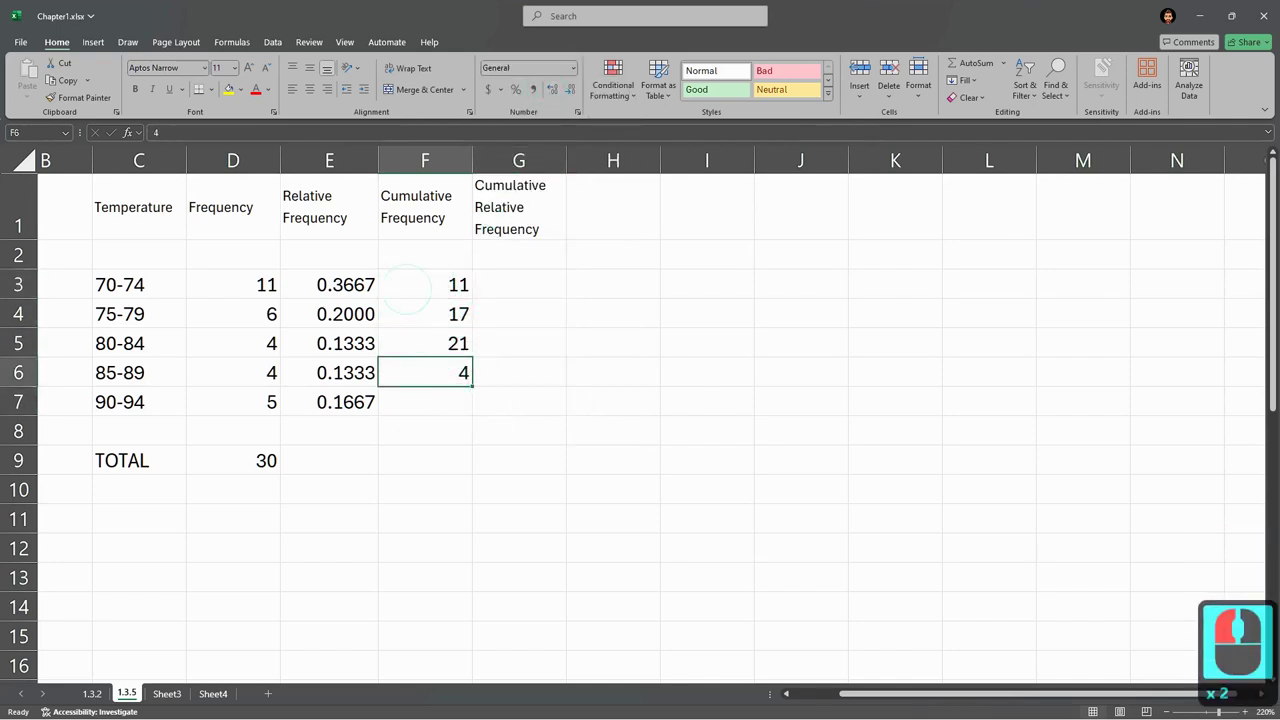
pyautogui.doubleClick(439, 343)
pyautogui.click(430, 373)
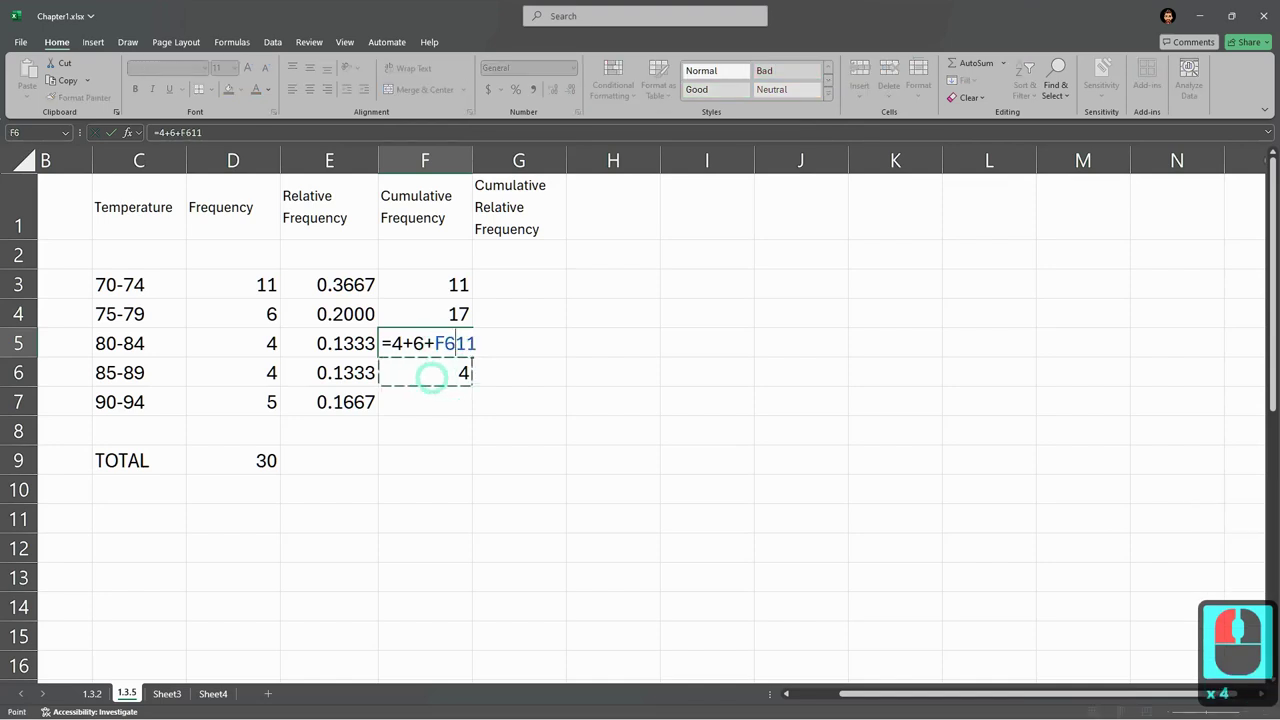
pyautogui.press('Escape')
pyautogui.doubleClick(449, 344)
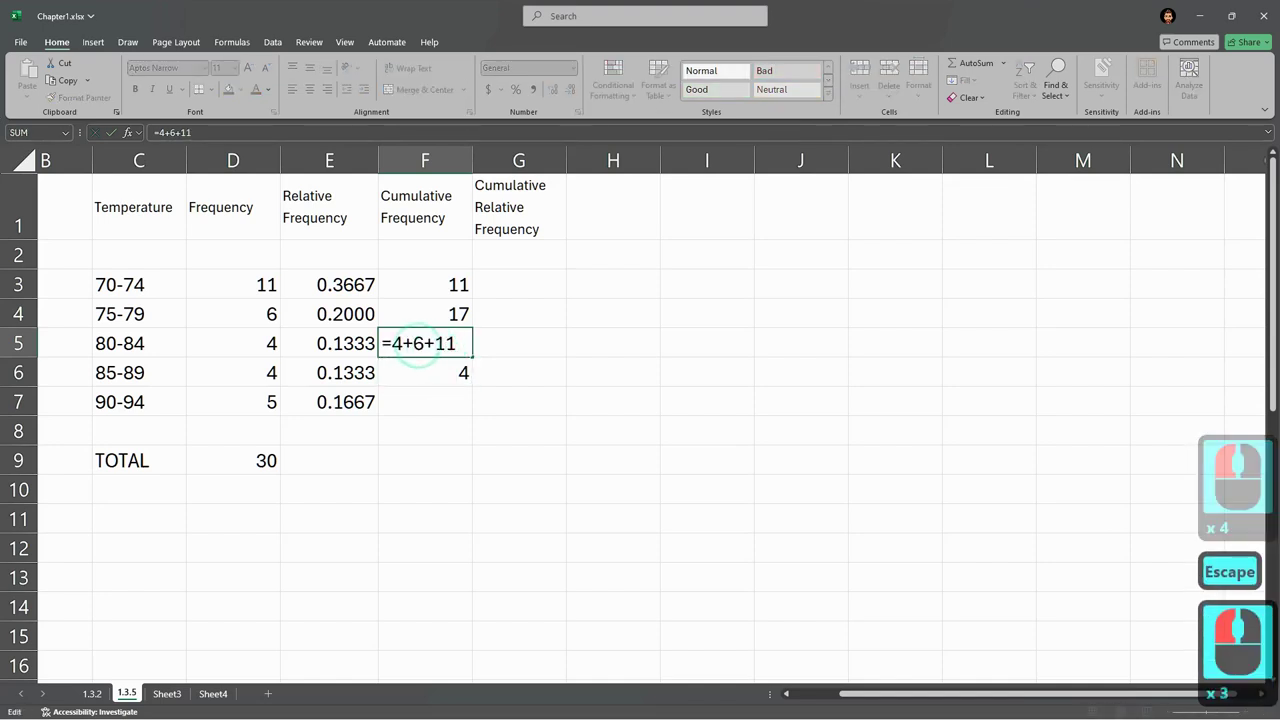
pyautogui.click(418, 343)
pyautogui.click(426, 345)
pyautogui.click(444, 378)
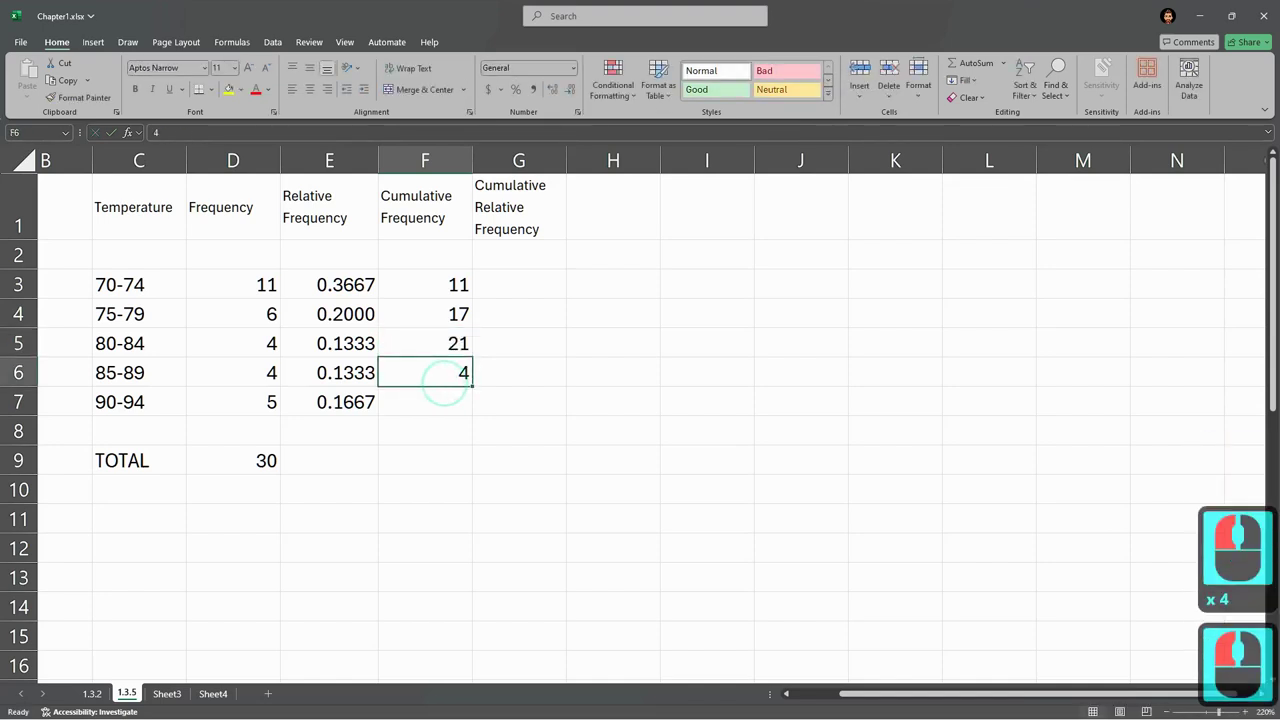
pyautogui.doubleClick(425, 350)
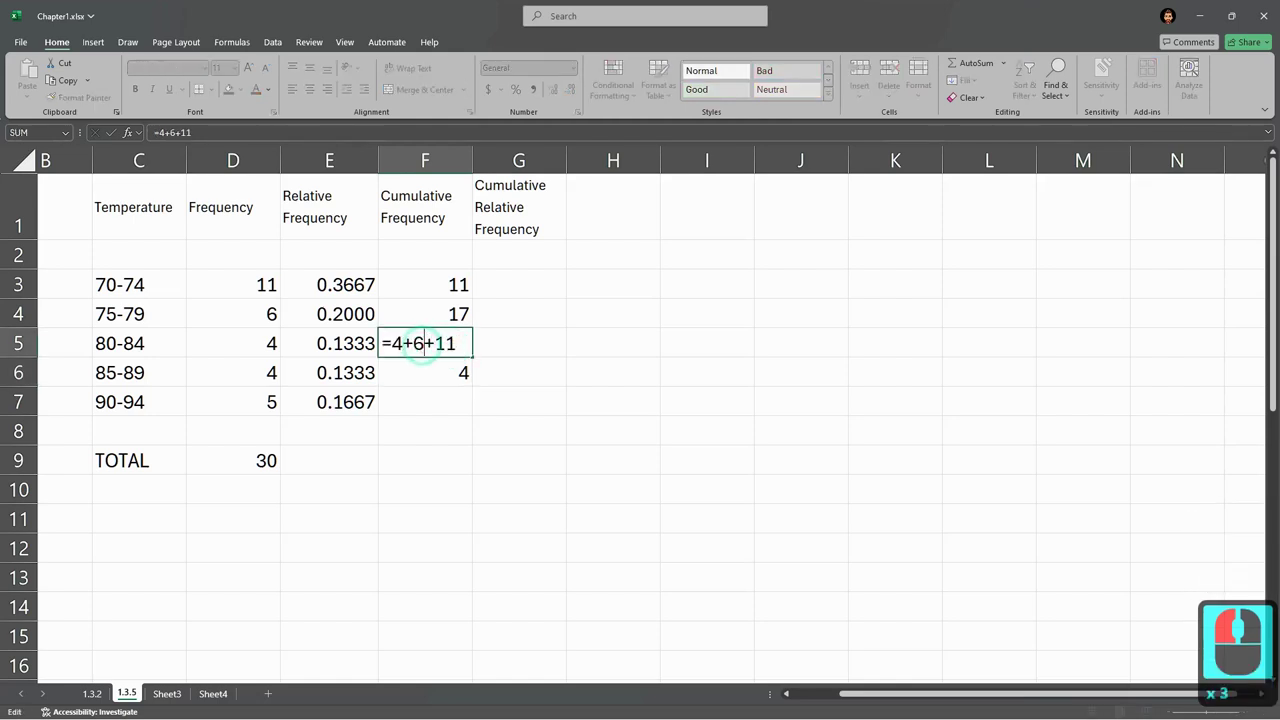
pyautogui.click(428, 372)
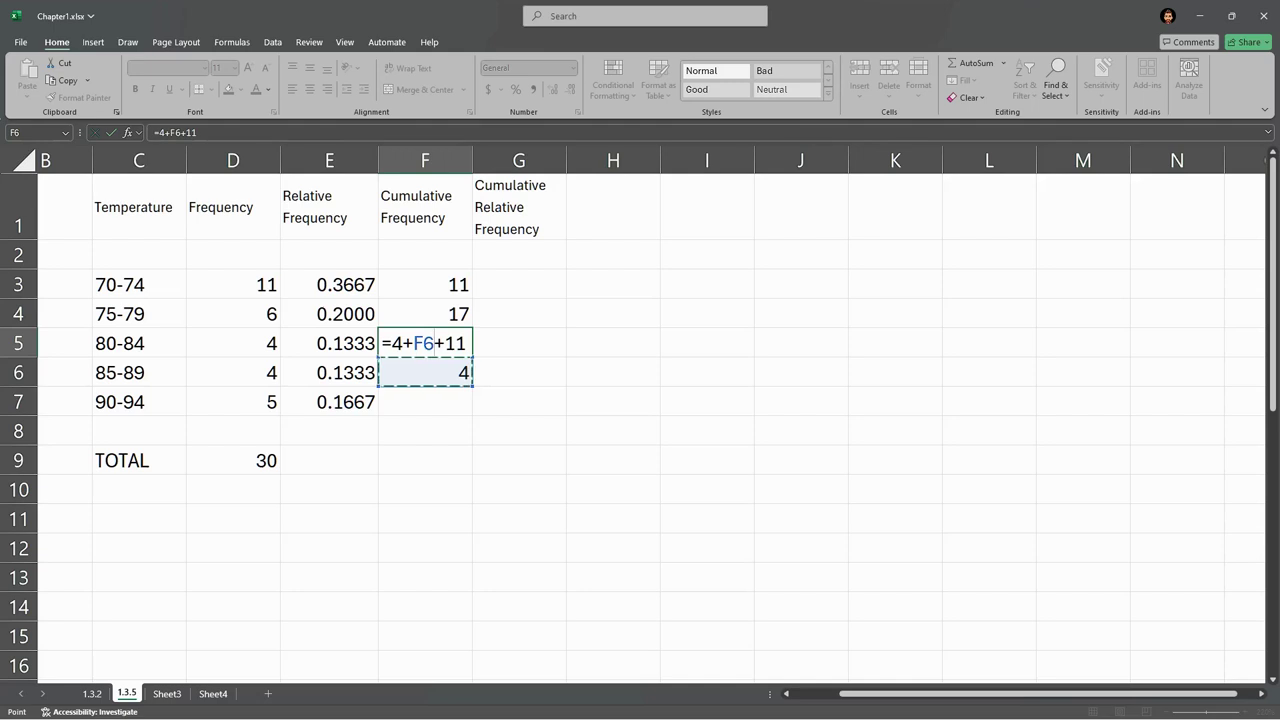
pyautogui.press('Escape')
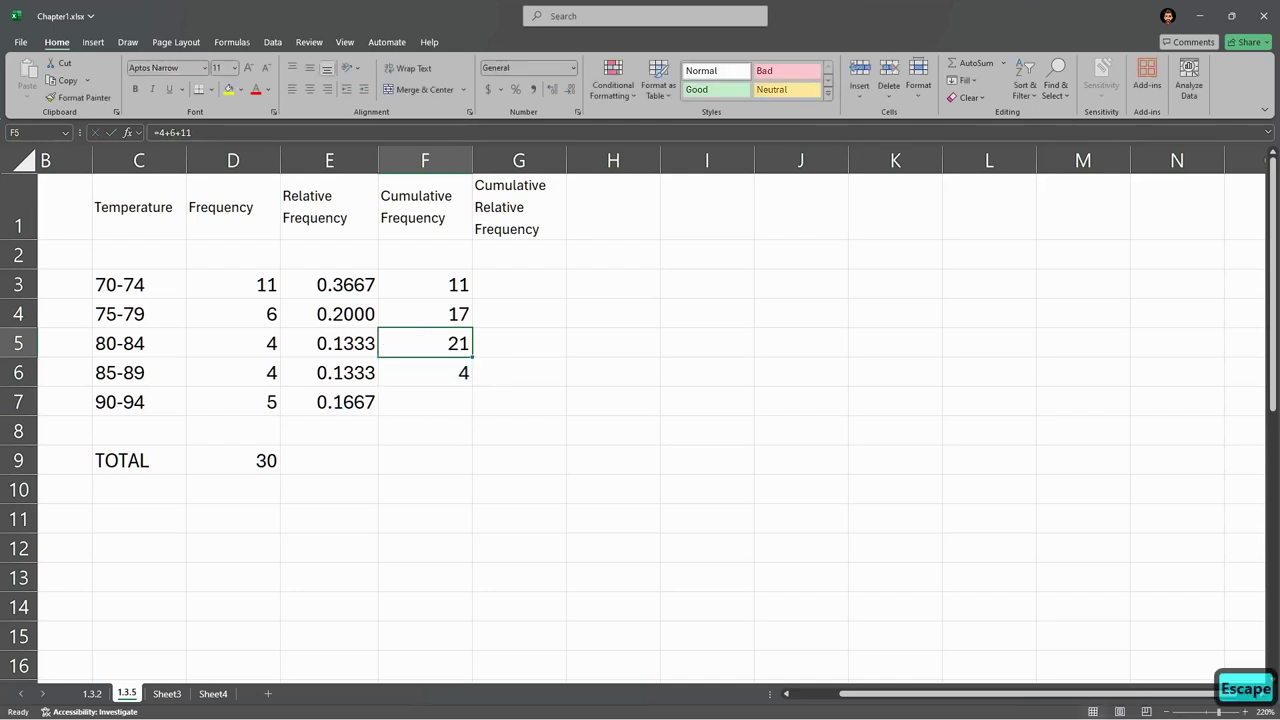
pyautogui.click(420, 366)
pyautogui.click(428, 366)
pyautogui.click(428, 342)
pyautogui.click(428, 342)
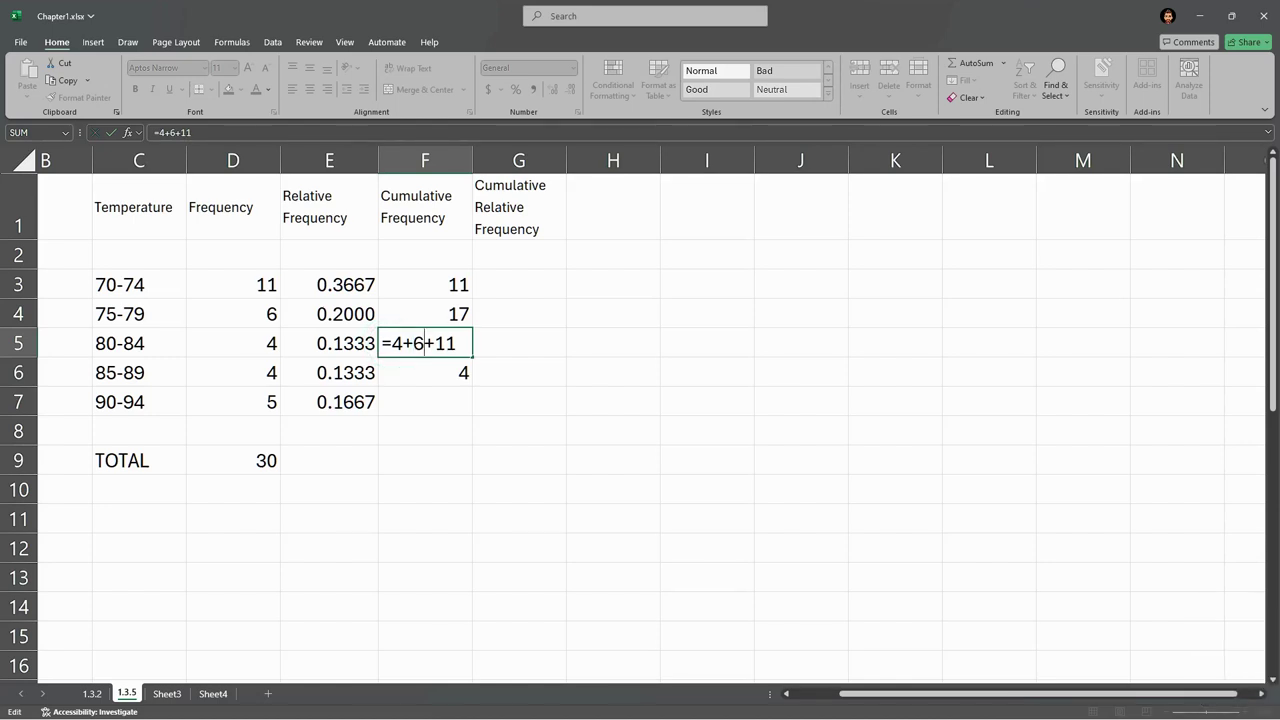
pyautogui.press('Escape')
# Clear the cumulative frequencies in F4:F6 and confirm the formula =D3 in F3.
pyautogui.moveTo(425, 313); pyautogui.dragTo(443, 380)
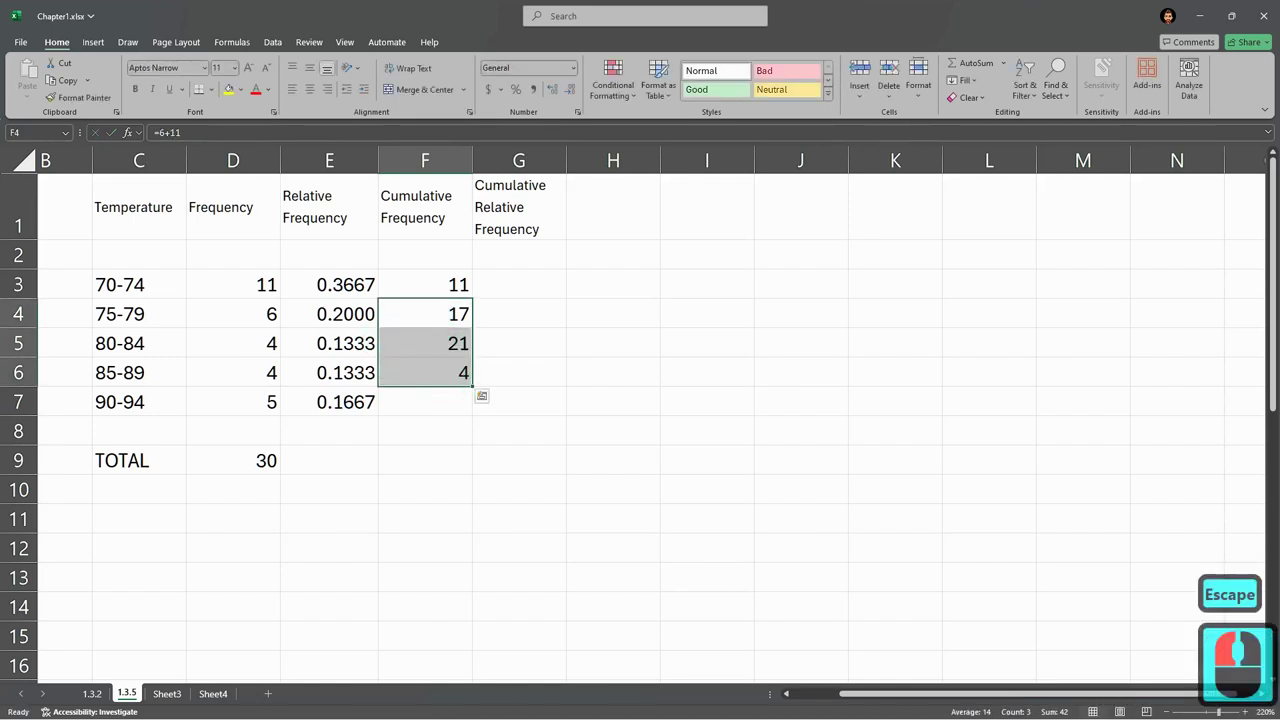
pyautogui.press('Delete')
pyautogui.click(443, 285)
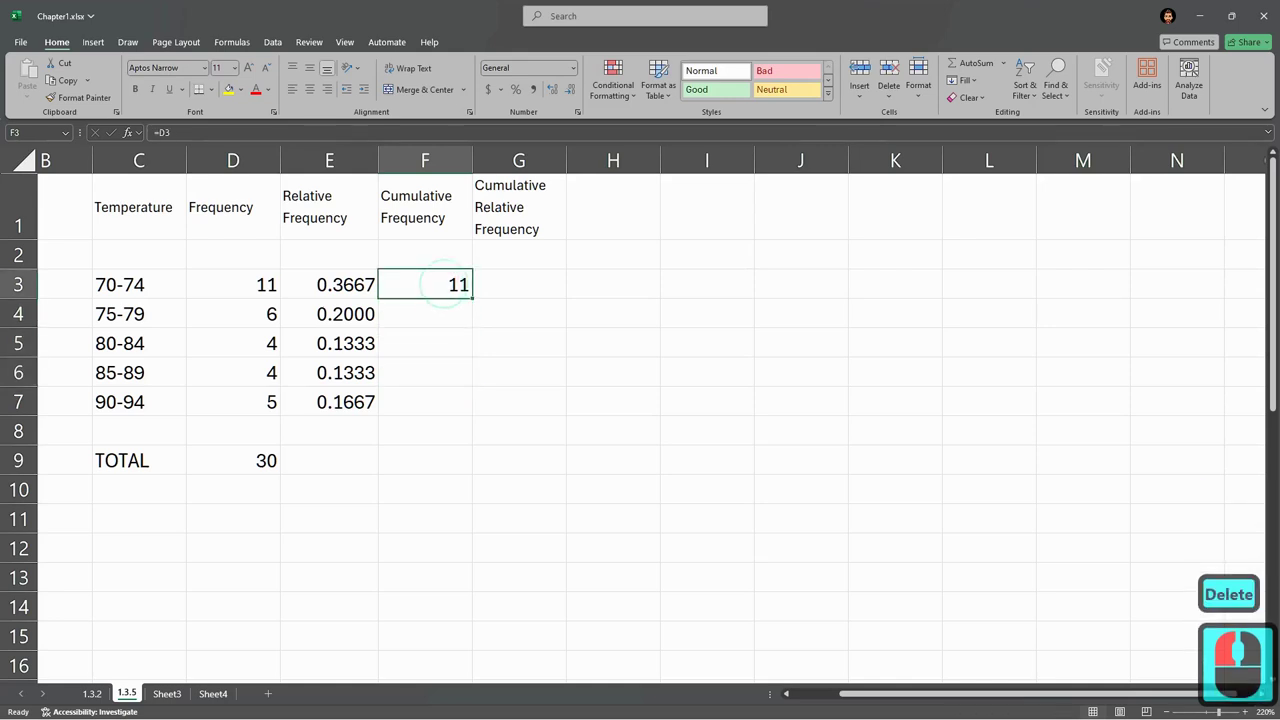
pyautogui.write('=D3')
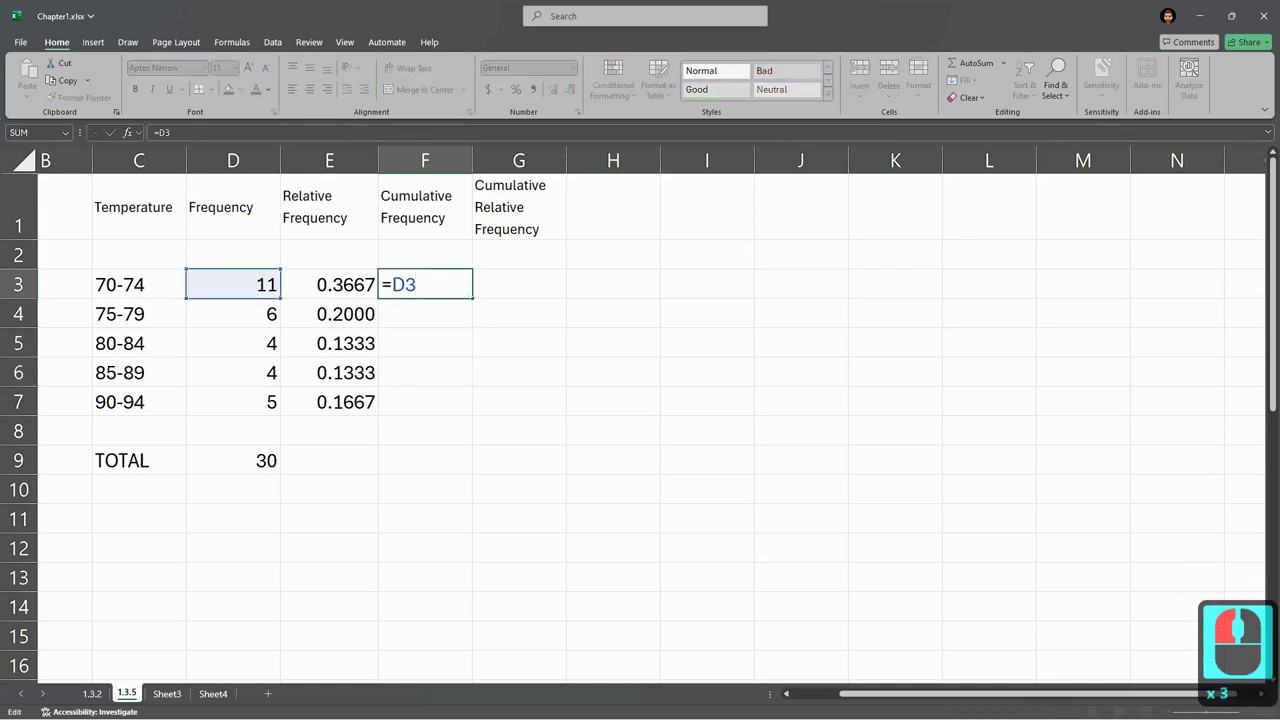
pyautogui.press('Return')
# Enter the cumulative frequency of the 75-79 class in F4 as =SUM(D3:D4).
pyautogui.click(458, 316)
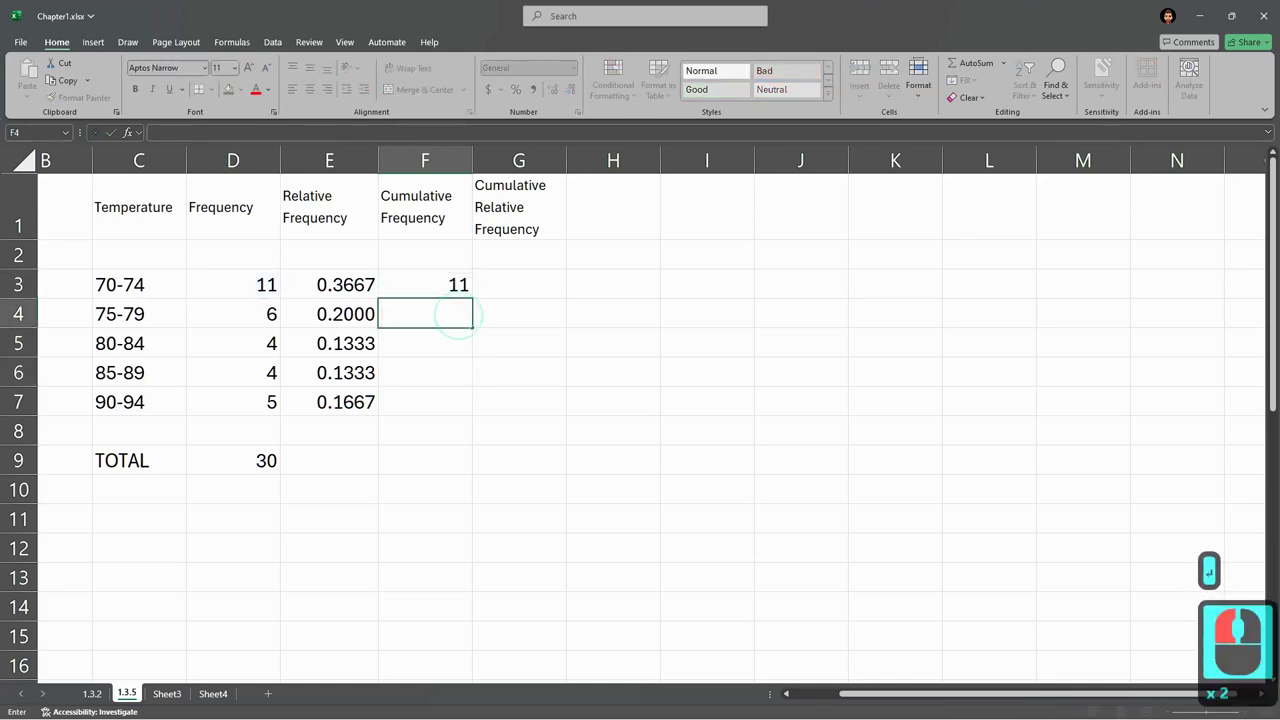
pyautogui.write('=sum')
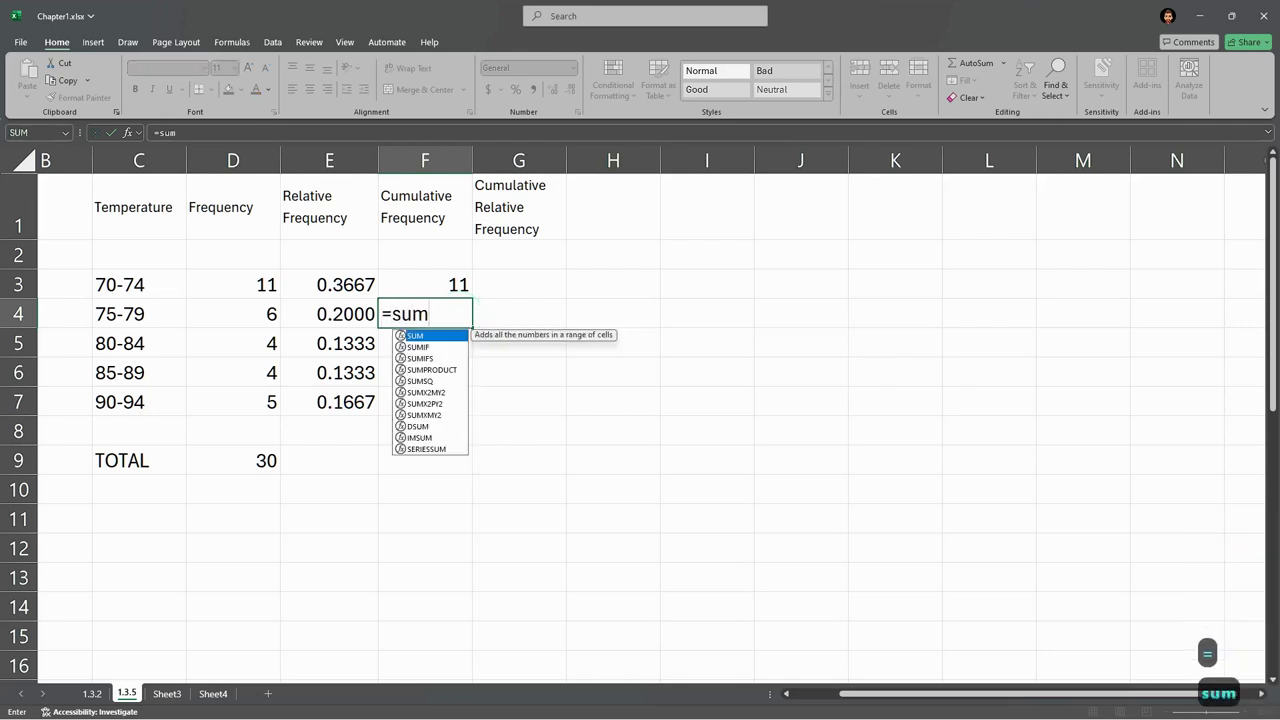
pyautogui.write('(')
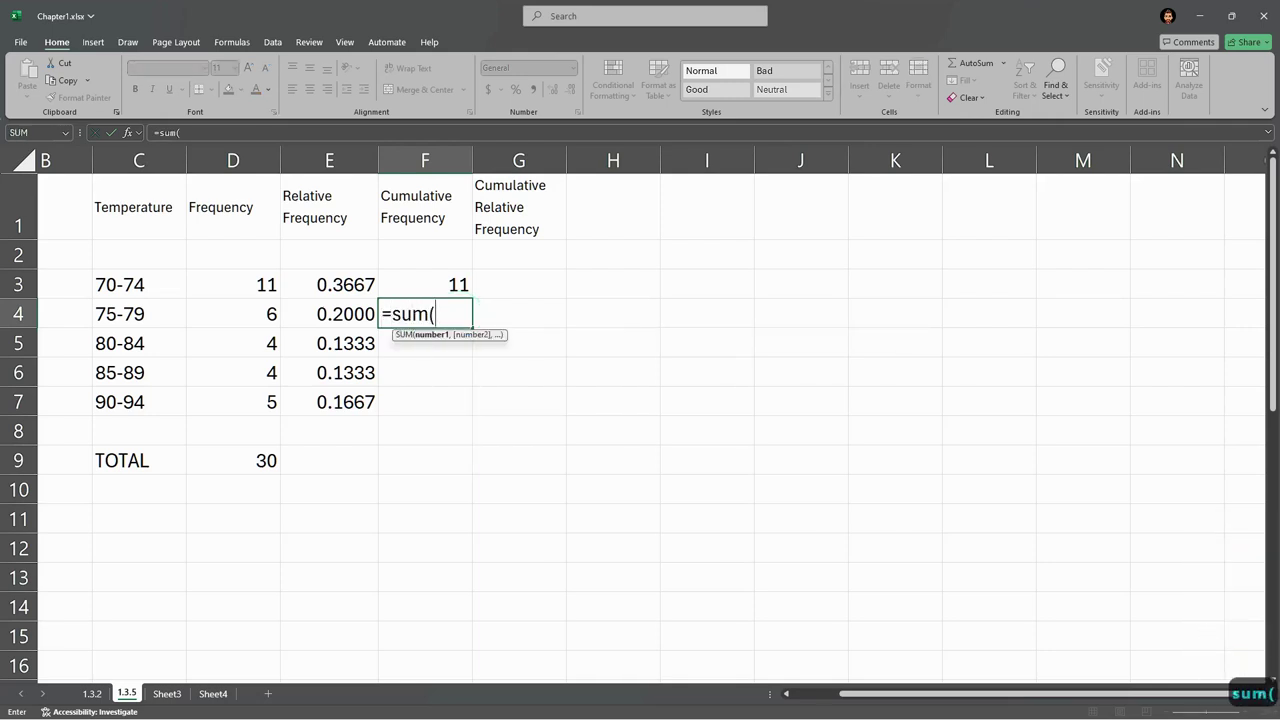
pyautogui.click(249, 287)
pyautogui.moveTo(240, 284); pyautogui.dragTo(270, 318)
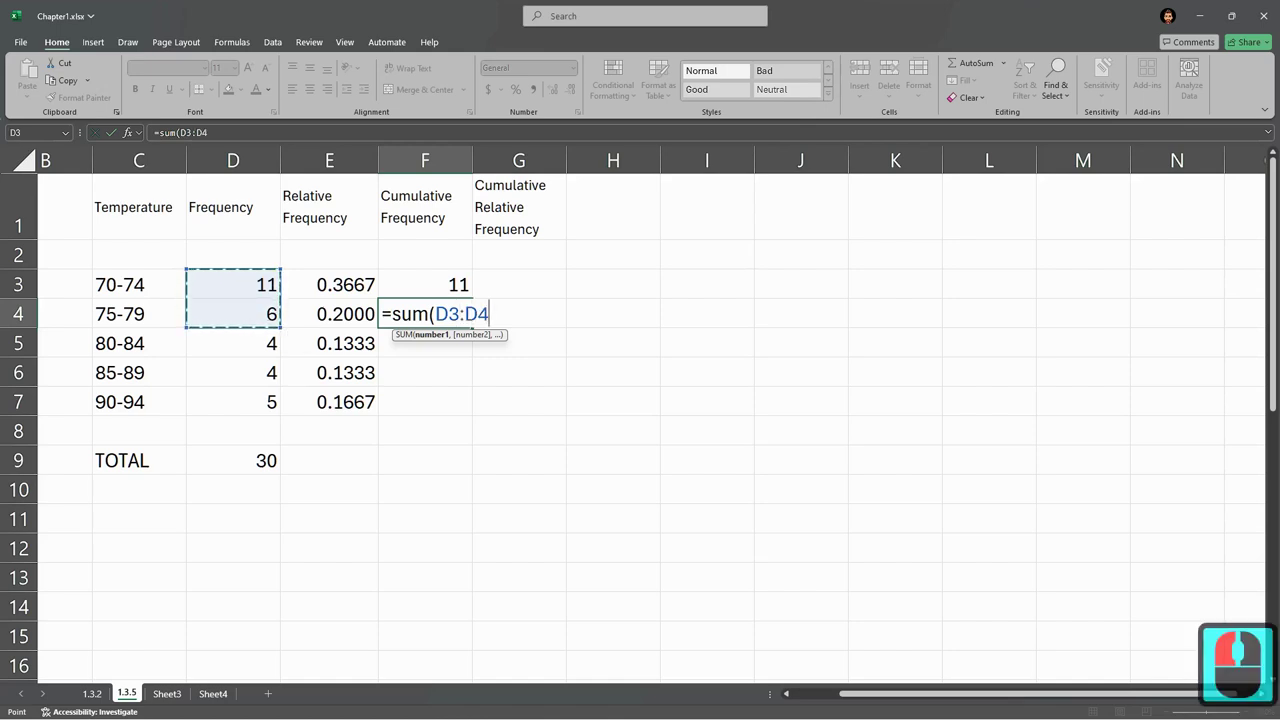
pyautogui.write(')')
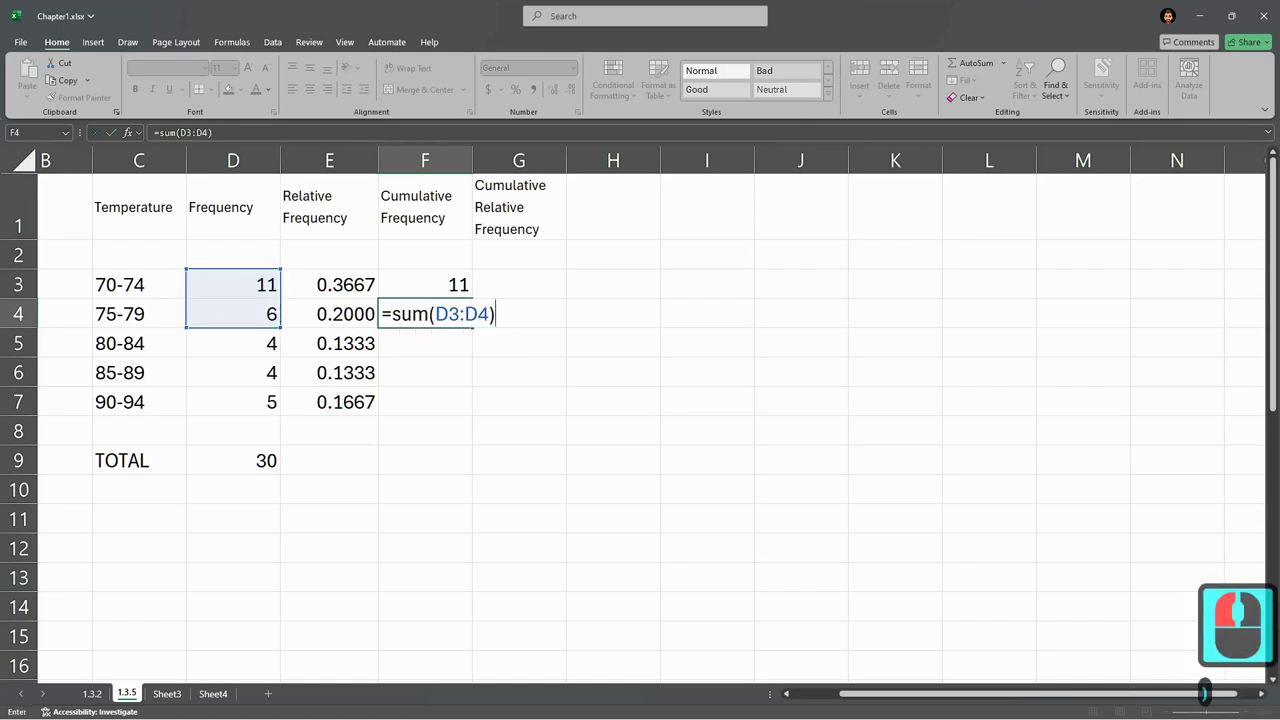
pyautogui.press('Return')
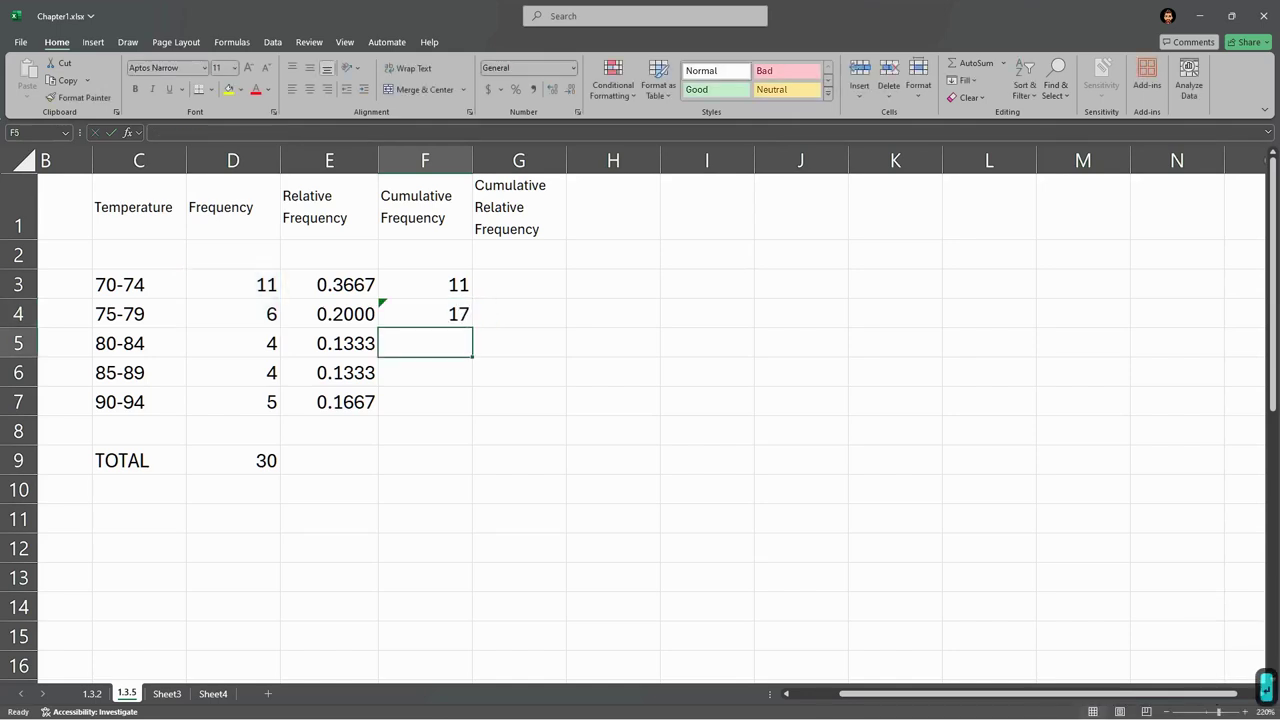
# Fill the F4 sum formula down through F7 and change the summed range in F5 to D3:D5.
pyautogui.click(462, 320)
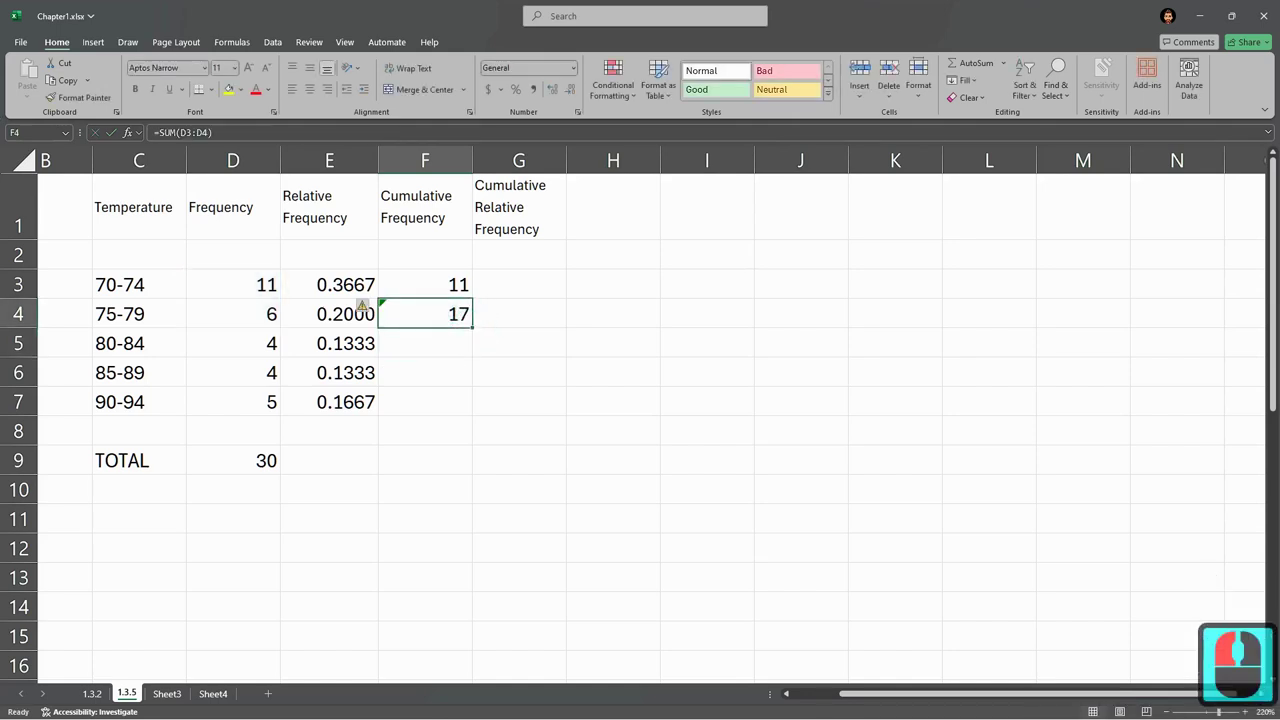
pyautogui.moveTo(472, 328); pyautogui.dragTo(470, 412)
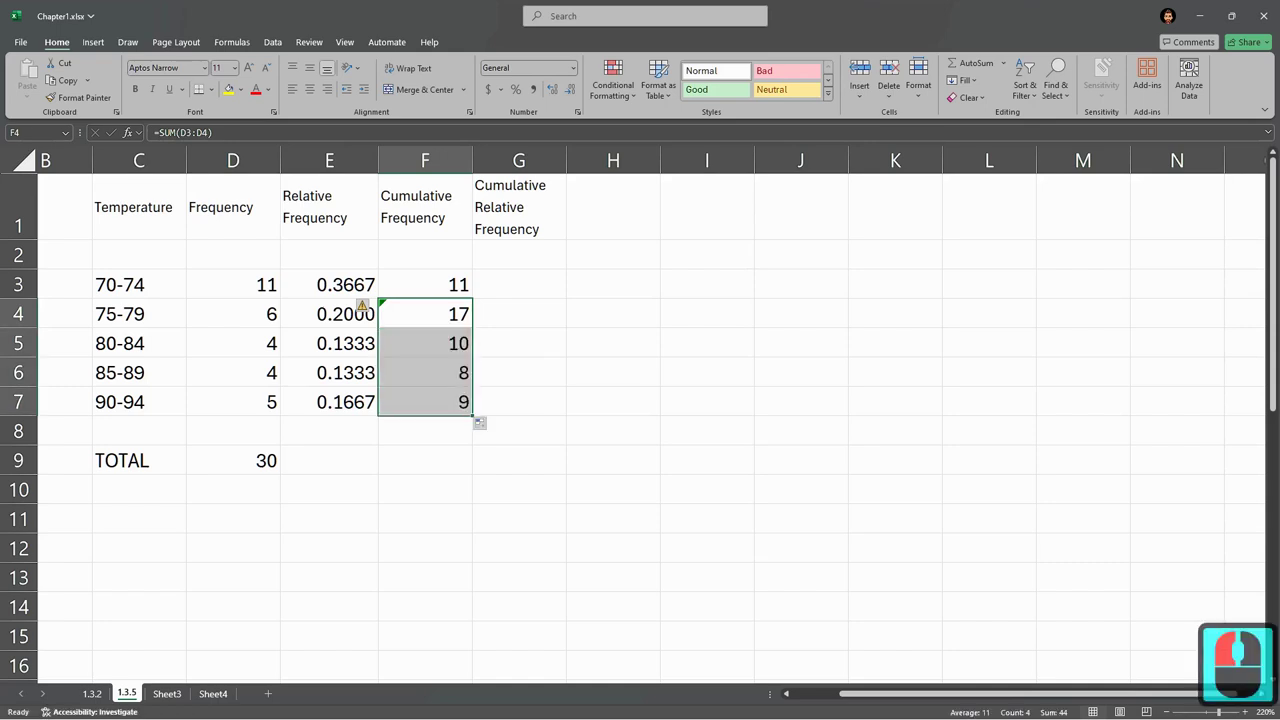
pyautogui.doubleClick(445, 343)
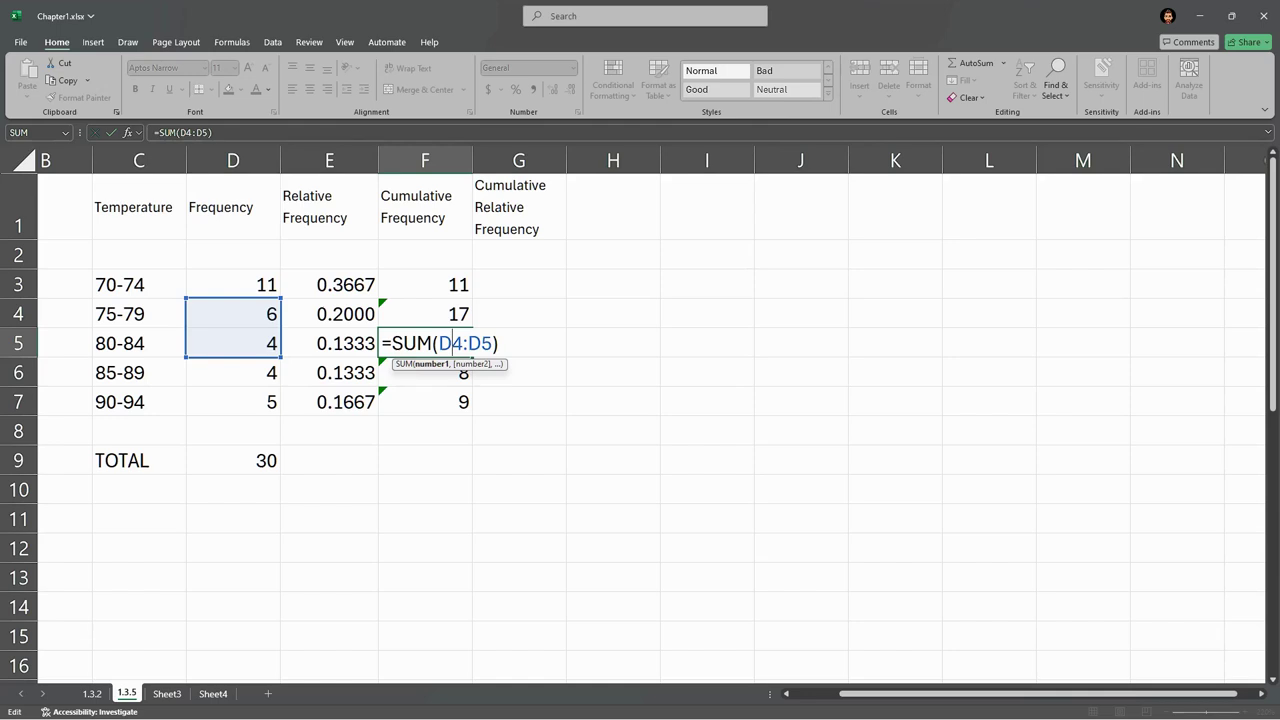
pyautogui.moveTo(252, 298); pyautogui.dragTo(252, 285)
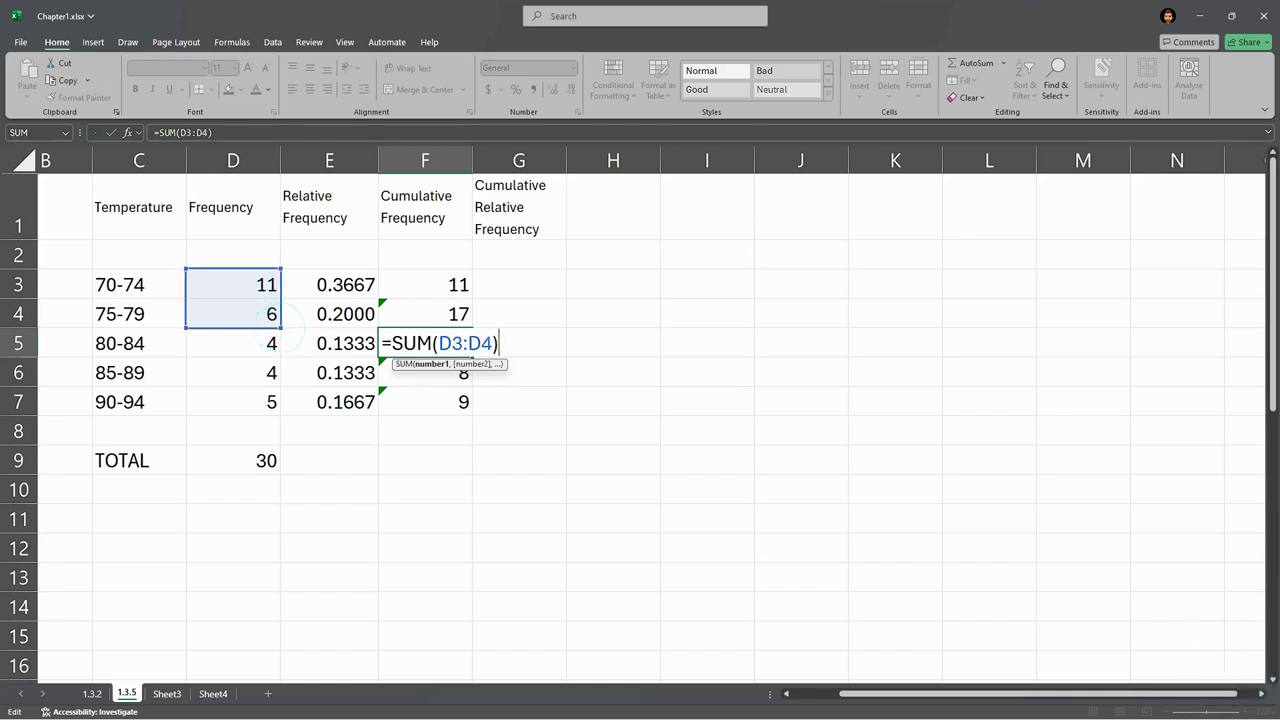
pyautogui.moveTo(280, 328); pyautogui.dragTo(250, 343)
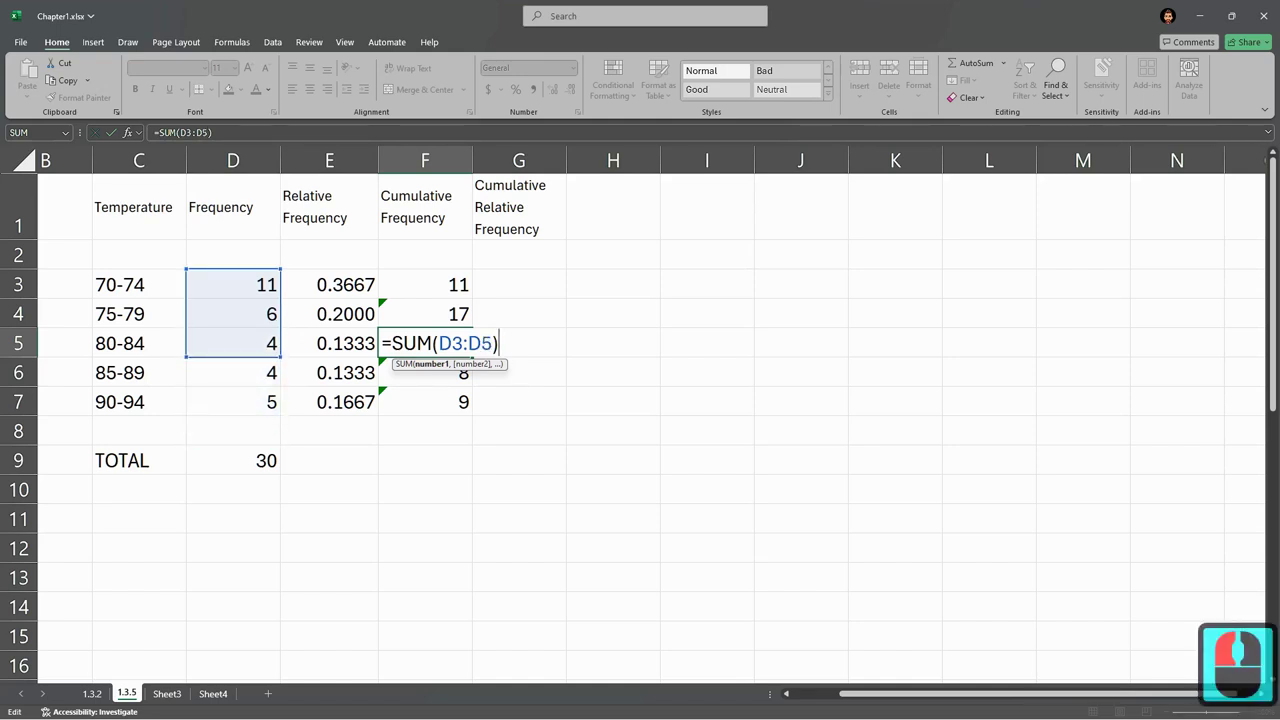
pyautogui.press('Return')
# Change the summed range of the 85-89 class's cumulative frequency in F6 to D3:D6.
pyautogui.doubleClick(435, 376)
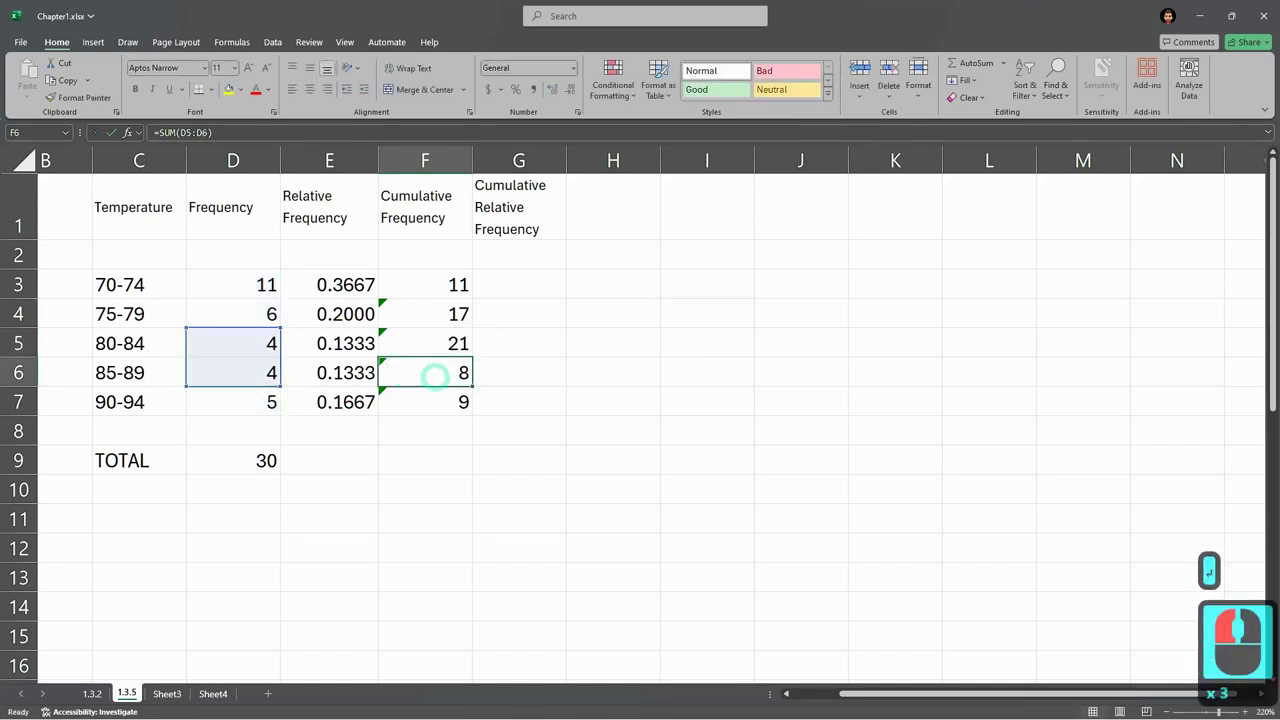
pyautogui.click(435, 376)
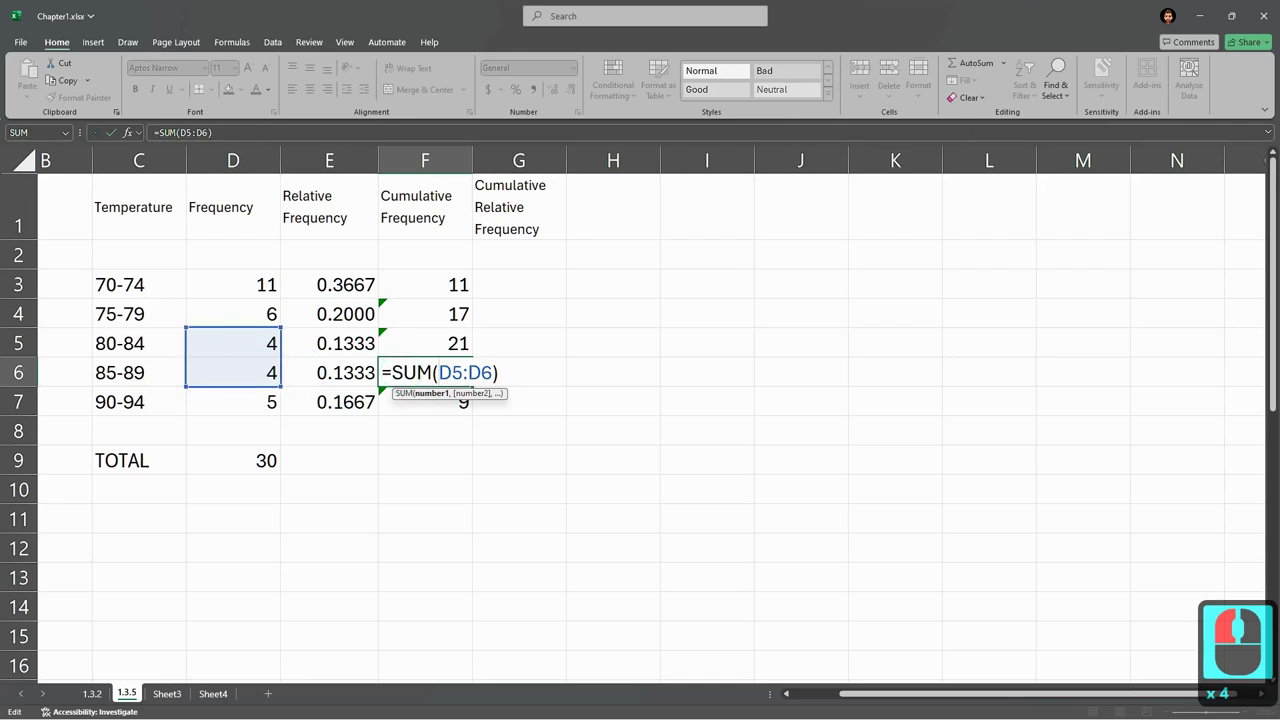
pyautogui.moveTo(260, 372); pyautogui.dragTo(262, 285)
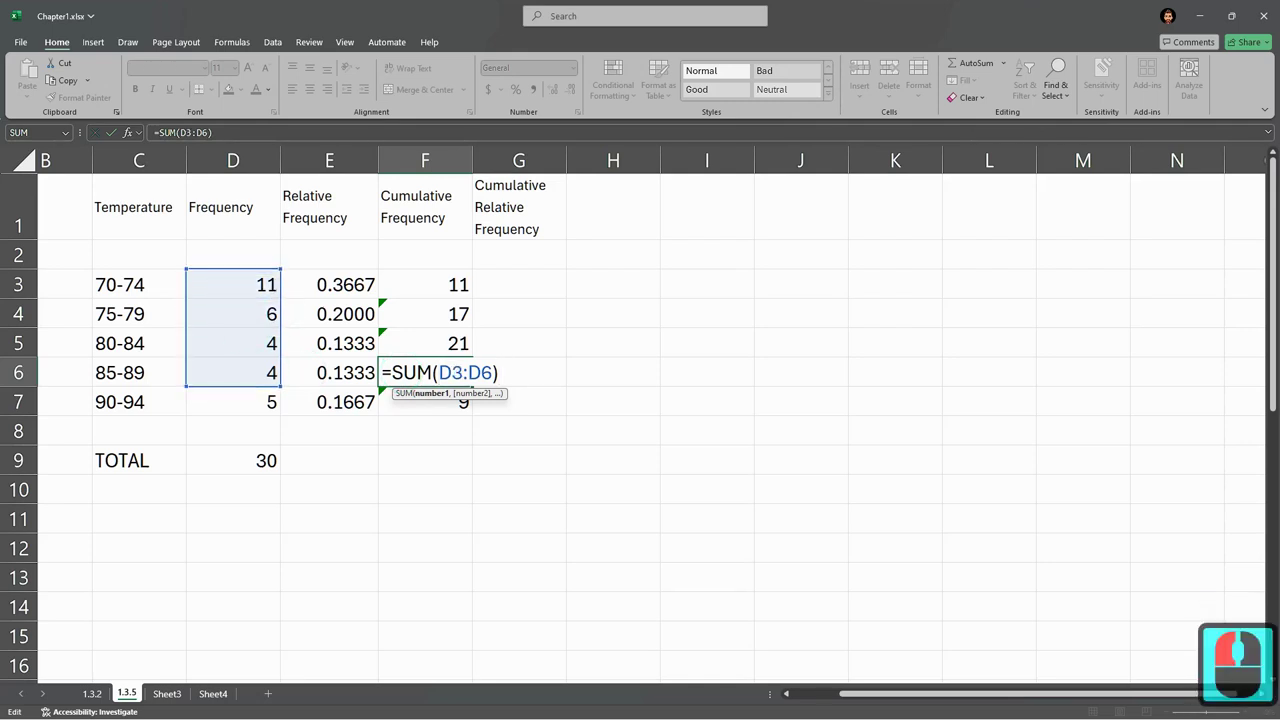
pyautogui.press('Return')
# Change the summed range of the 90-94 class's cumulative frequency in F7 to D3:D7.
pyautogui.doubleClick(437, 401)
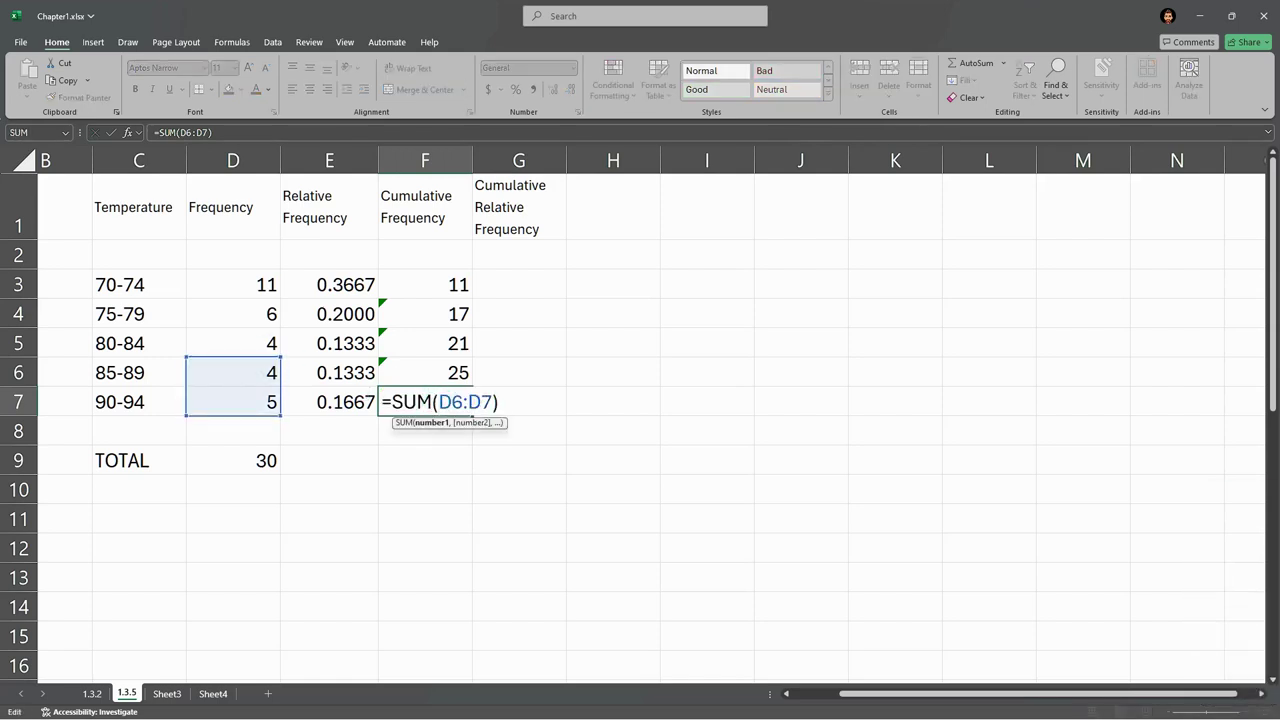
pyautogui.moveTo(280, 357); pyautogui.dragTo(278, 284)
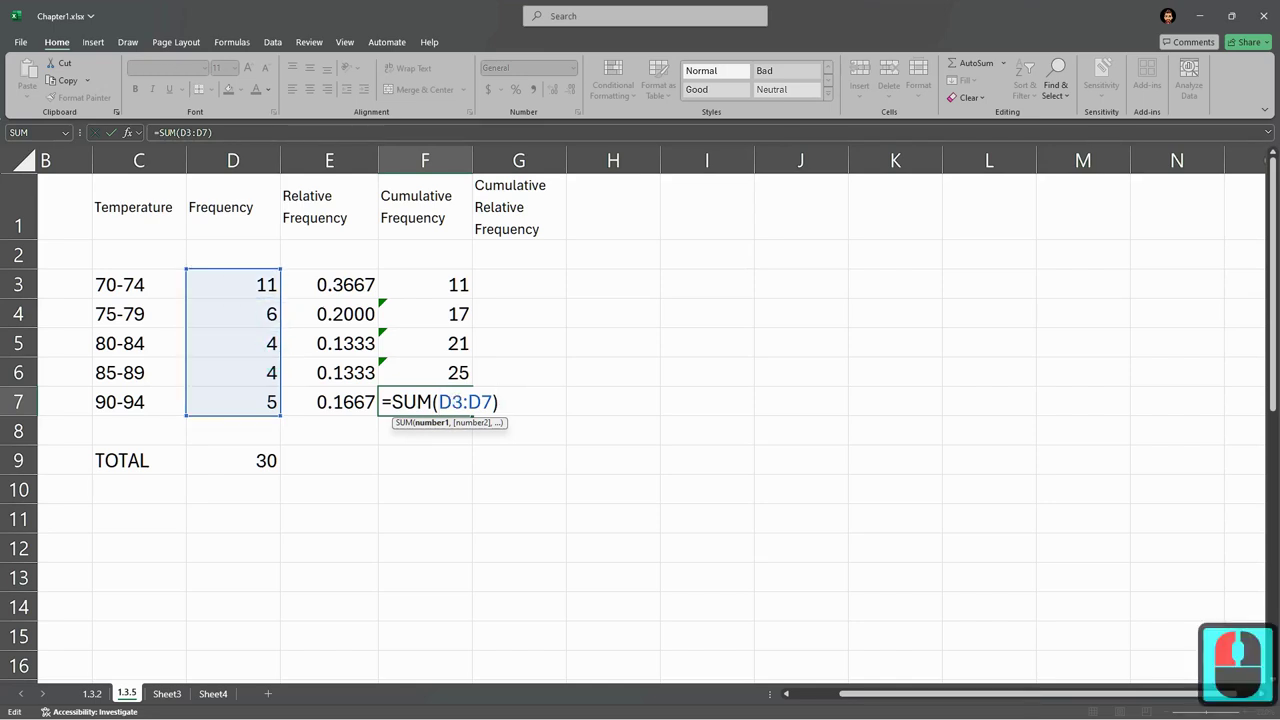
pyautogui.press('Return')
pyautogui.click(443, 390)
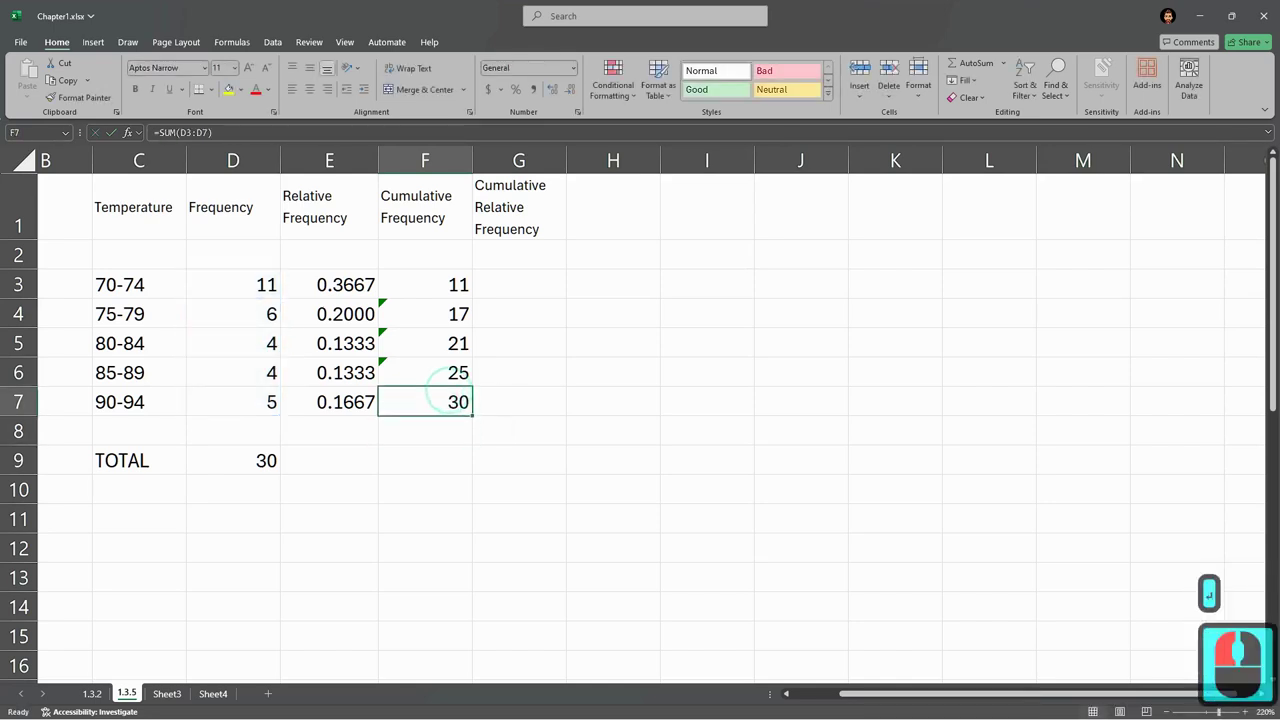
# Copy the sum formula from F4 into F3 as the cumulative frequency of the 70-74 class.
pyautogui.doubleClick(439, 314)
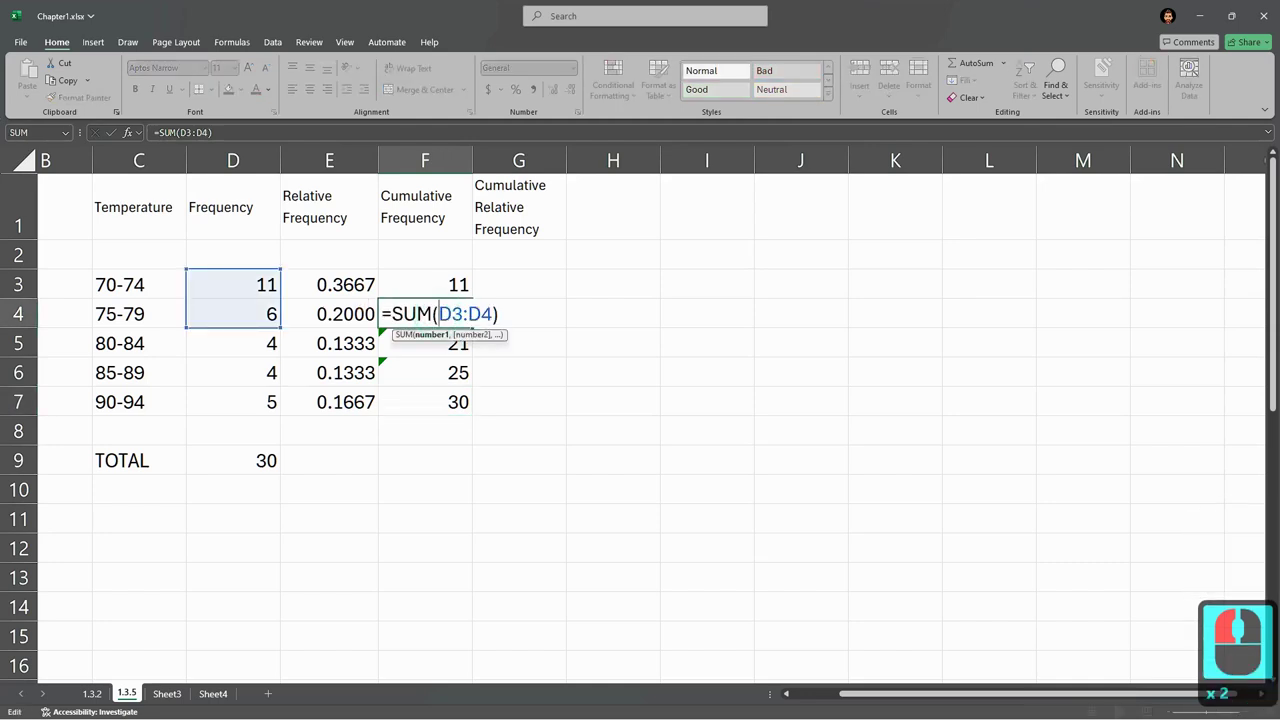
pyautogui.press('Escape')
pyautogui.doubleClick(450, 285)
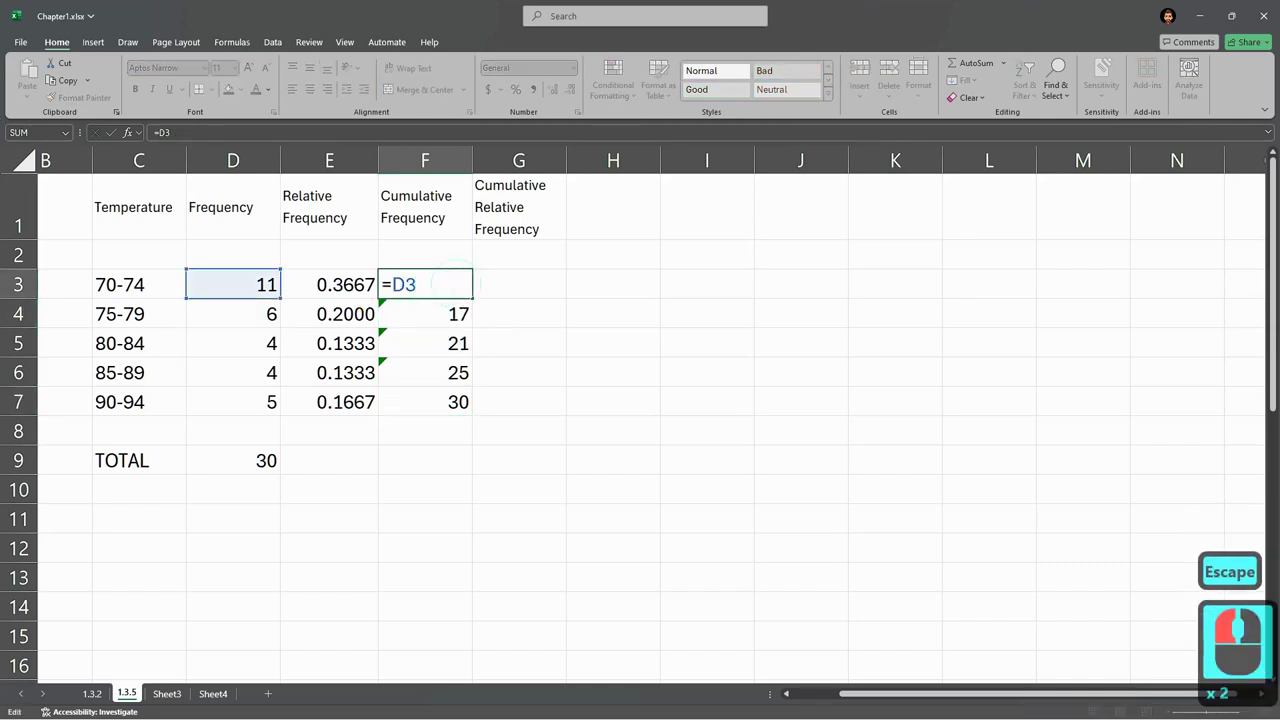
pyautogui.click(453, 314)
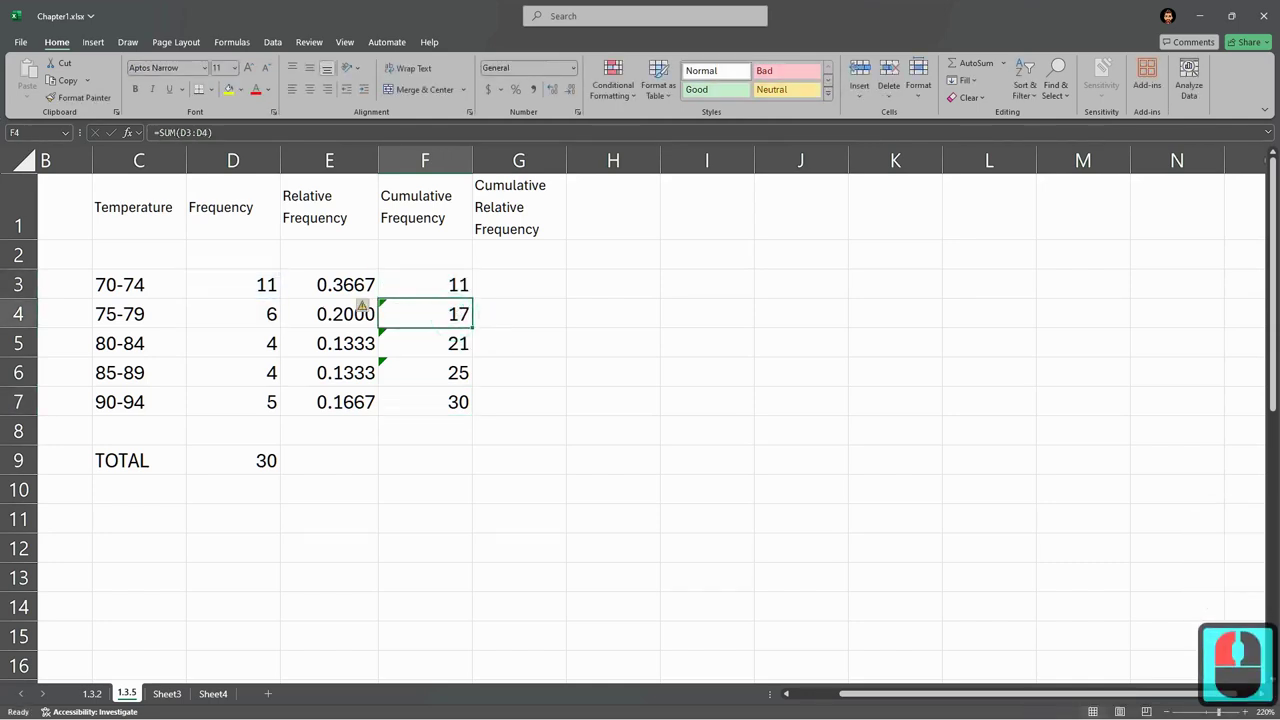
pyautogui.hotkey('ctrl', 'c')
pyautogui.click(465, 286)
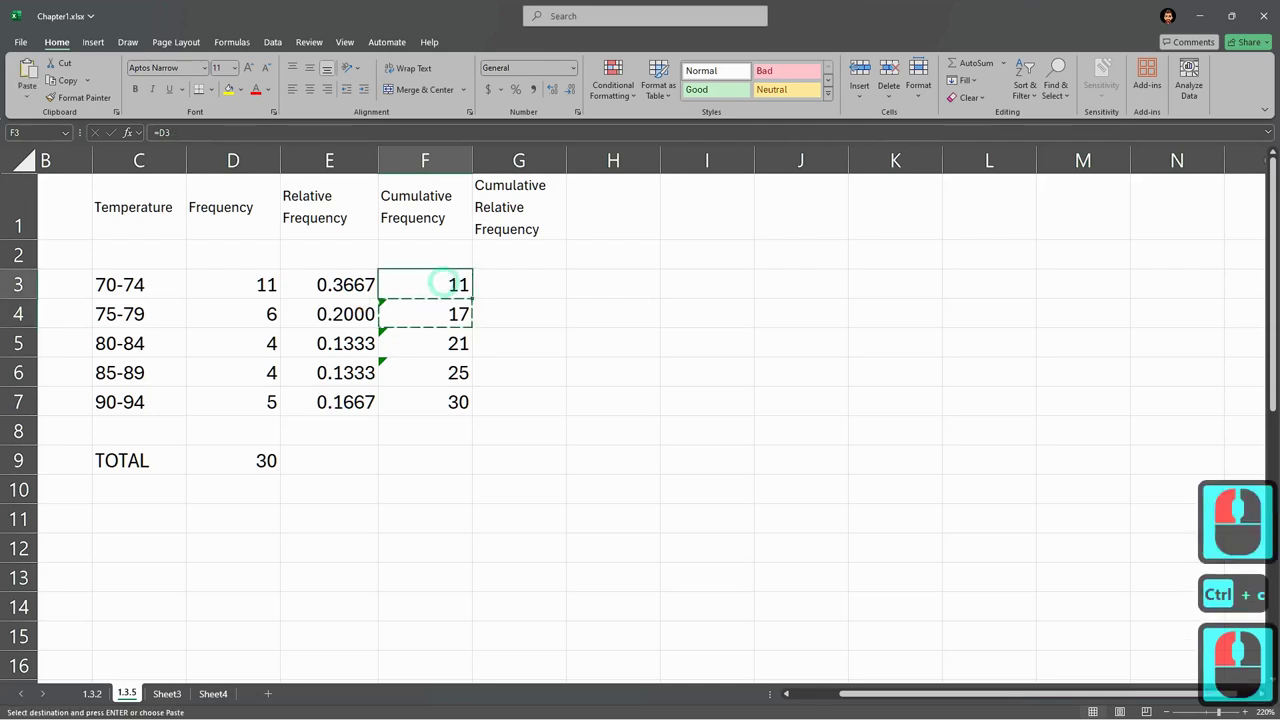
pyautogui.hotkey('ctrl', 'v')
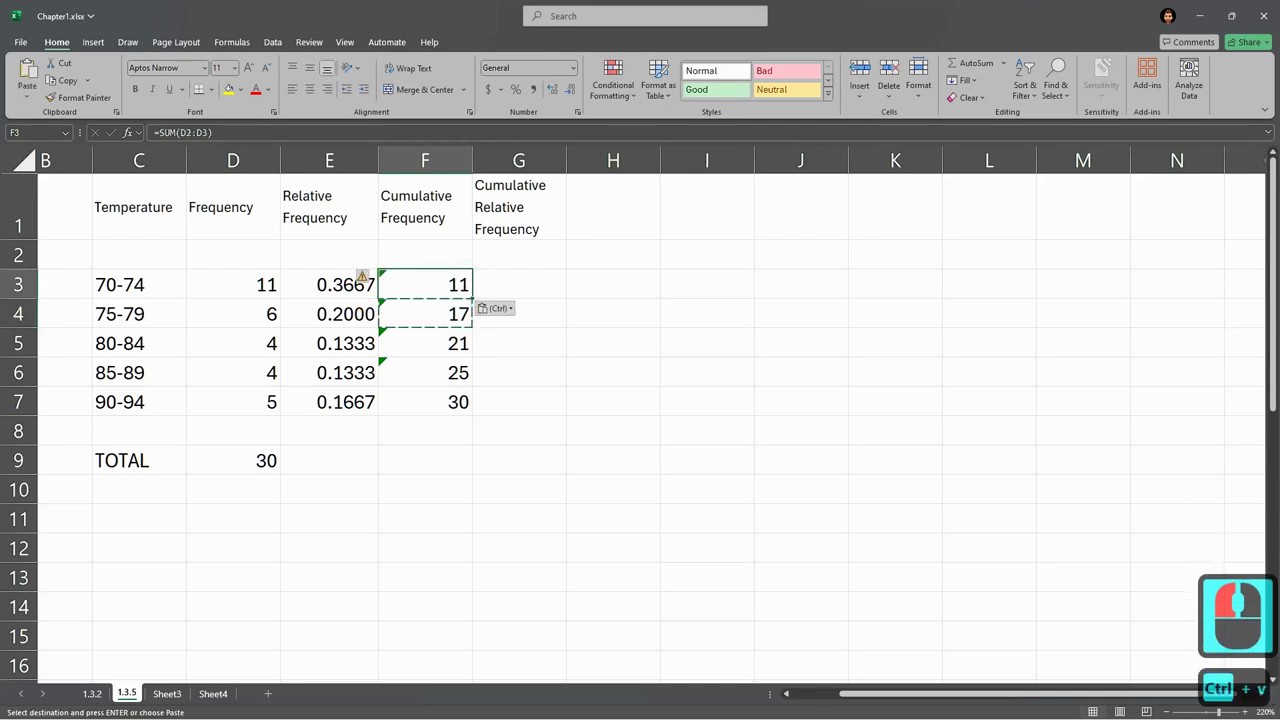
# Change the summed range of the pasted formula in F3 to D3:D3.
pyautogui.doubleClick(451, 285)
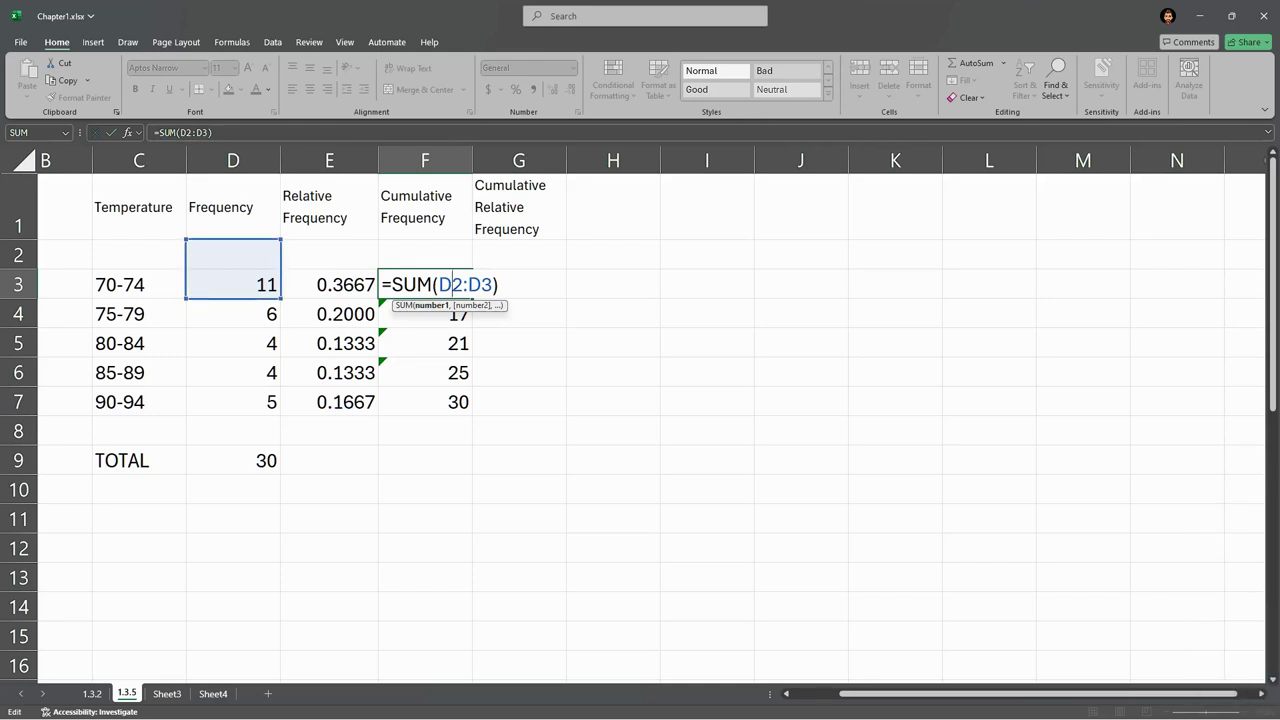
pyautogui.moveTo(280, 239); pyautogui.dragTo(278, 258)
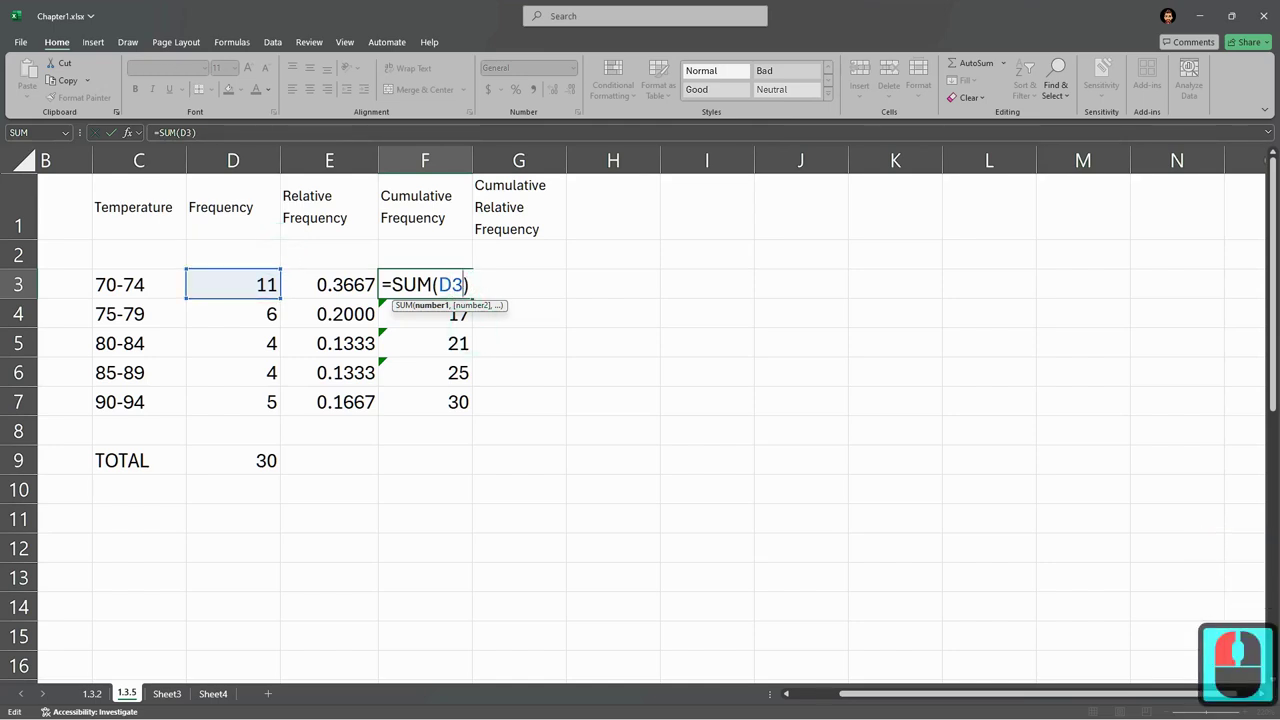
pyautogui.write(':')
pyautogui.write('d3')
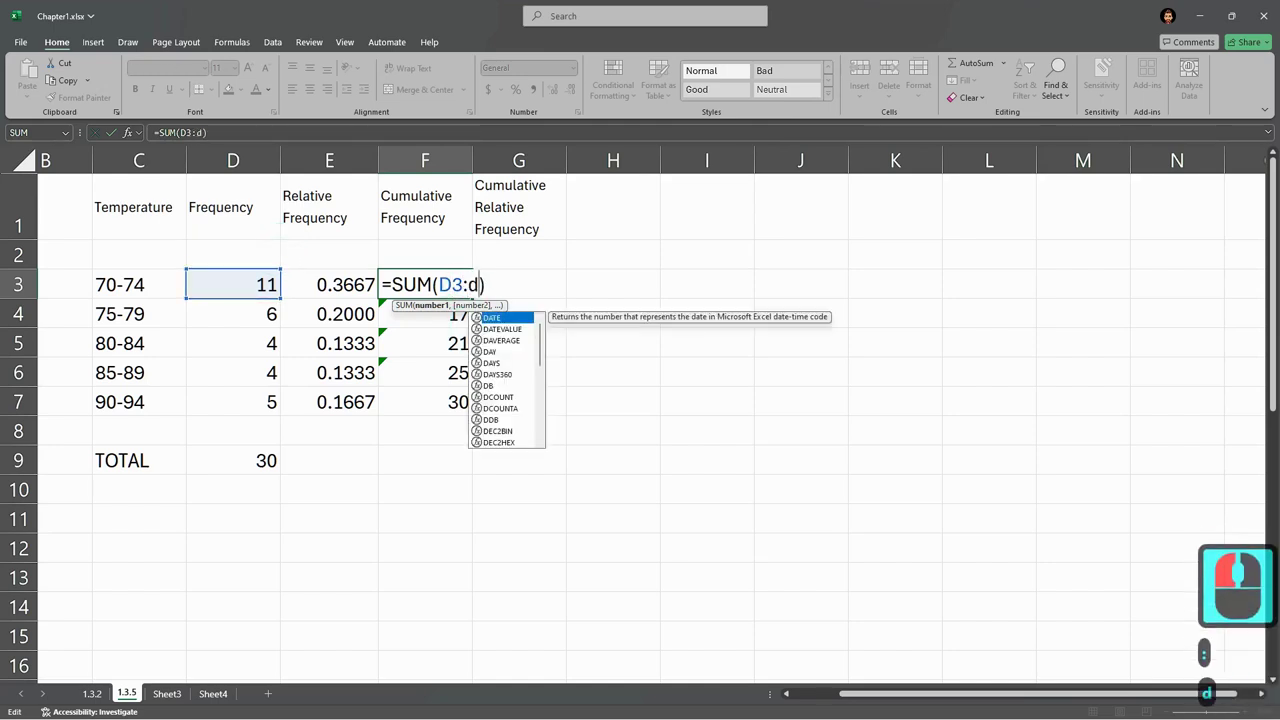
pyautogui.press('BackSpace')
pyautogui.press('BackSpace')
pyautogui.write('D3')
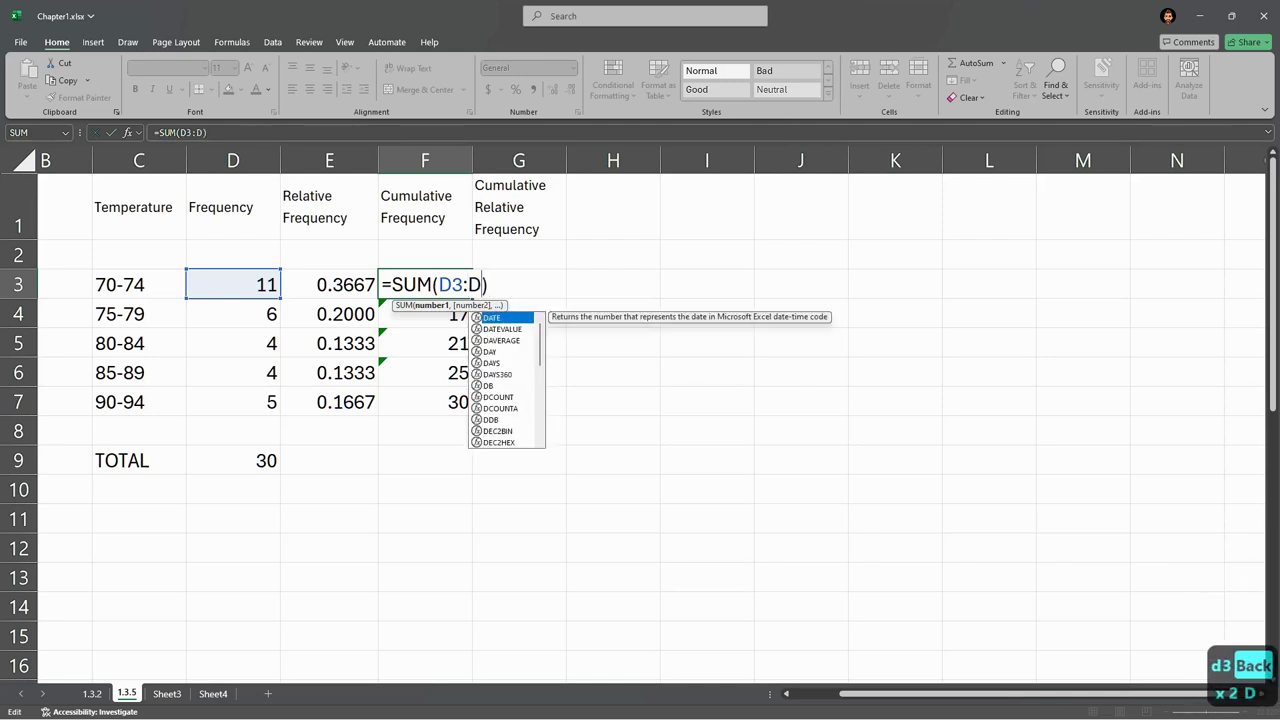
pyautogui.press('Return')
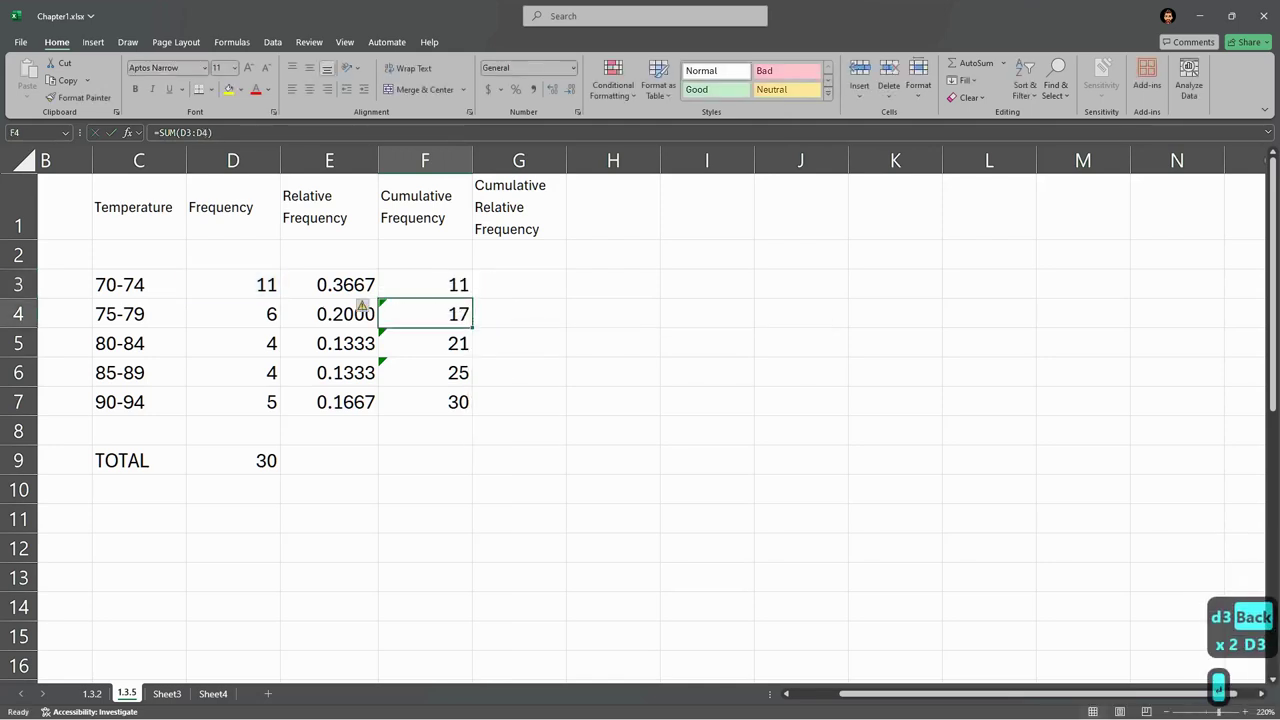
# Review the sum range in F3 and compare the cumulative frequencies in F3:F7 with the frequencies in column D and the total in D9.
pyautogui.doubleClick(420, 285)
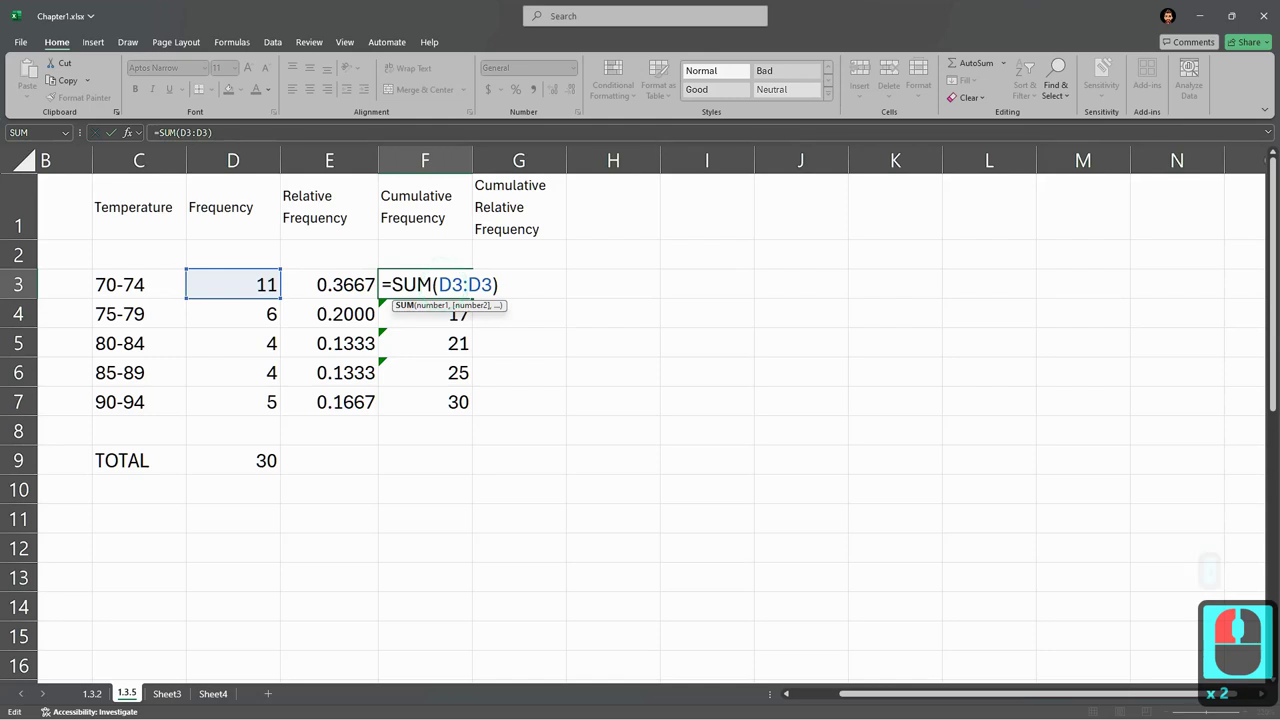
pyautogui.moveTo(438, 285); pyautogui.dragTo(494, 285)
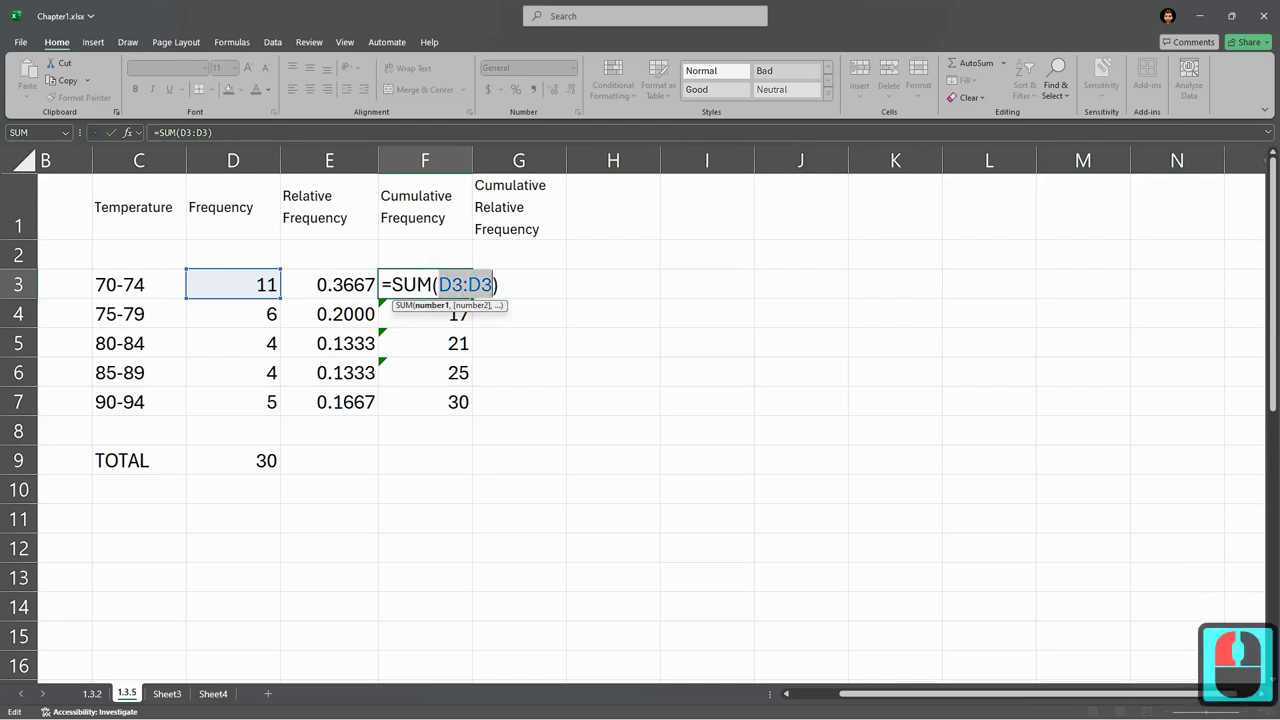
pyautogui.press('Return')
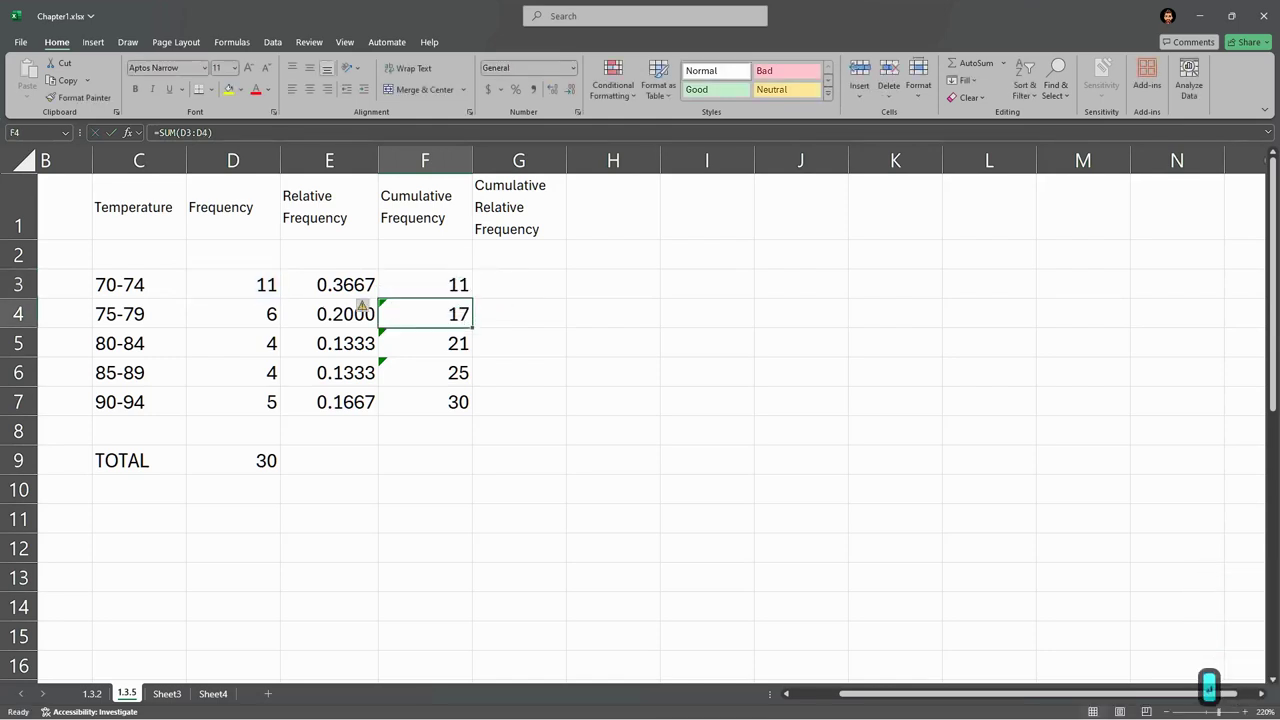
pyautogui.click(430, 290)
pyautogui.moveTo(435, 400); pyautogui.dragTo(430, 286)
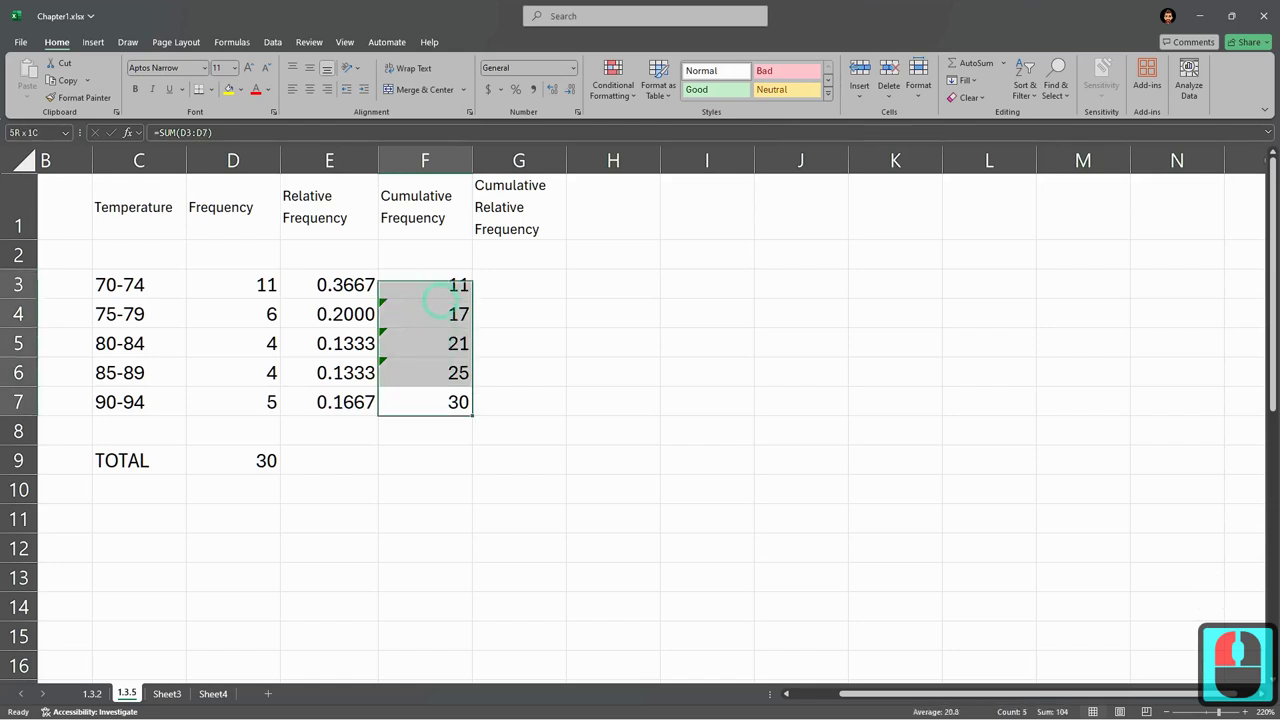
pyautogui.click(437, 400)
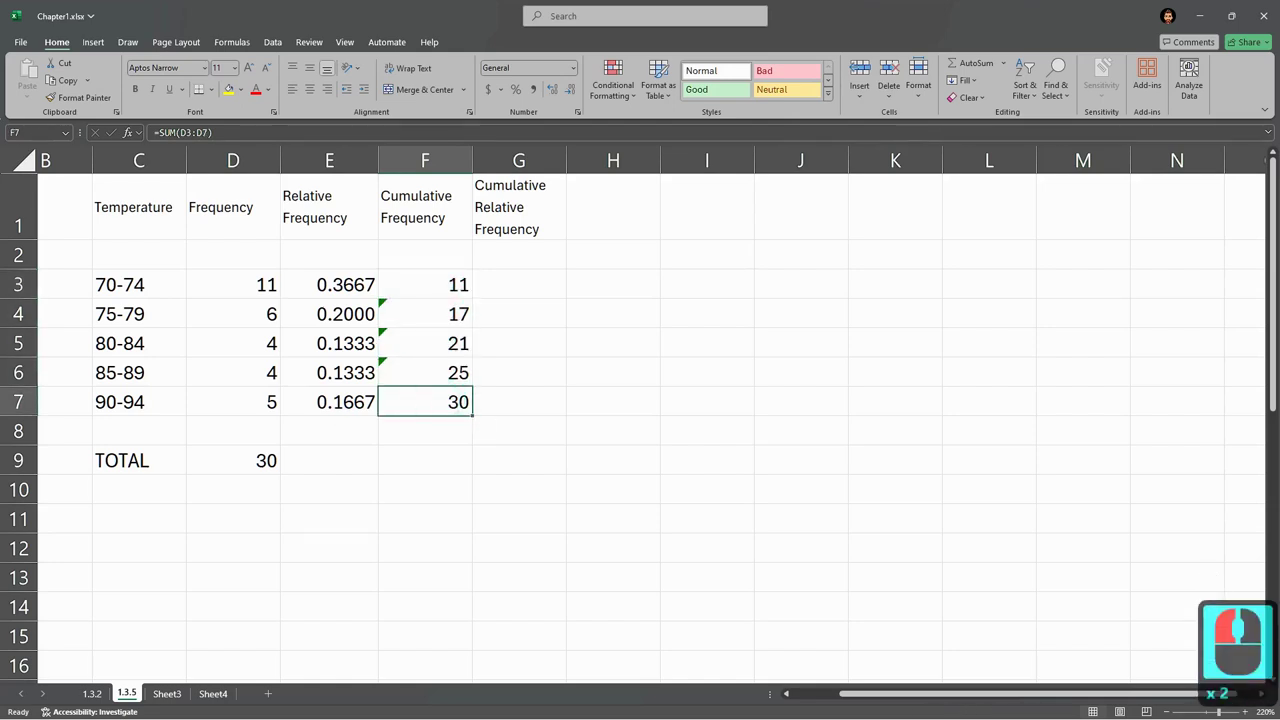
pyautogui.click(248, 460)
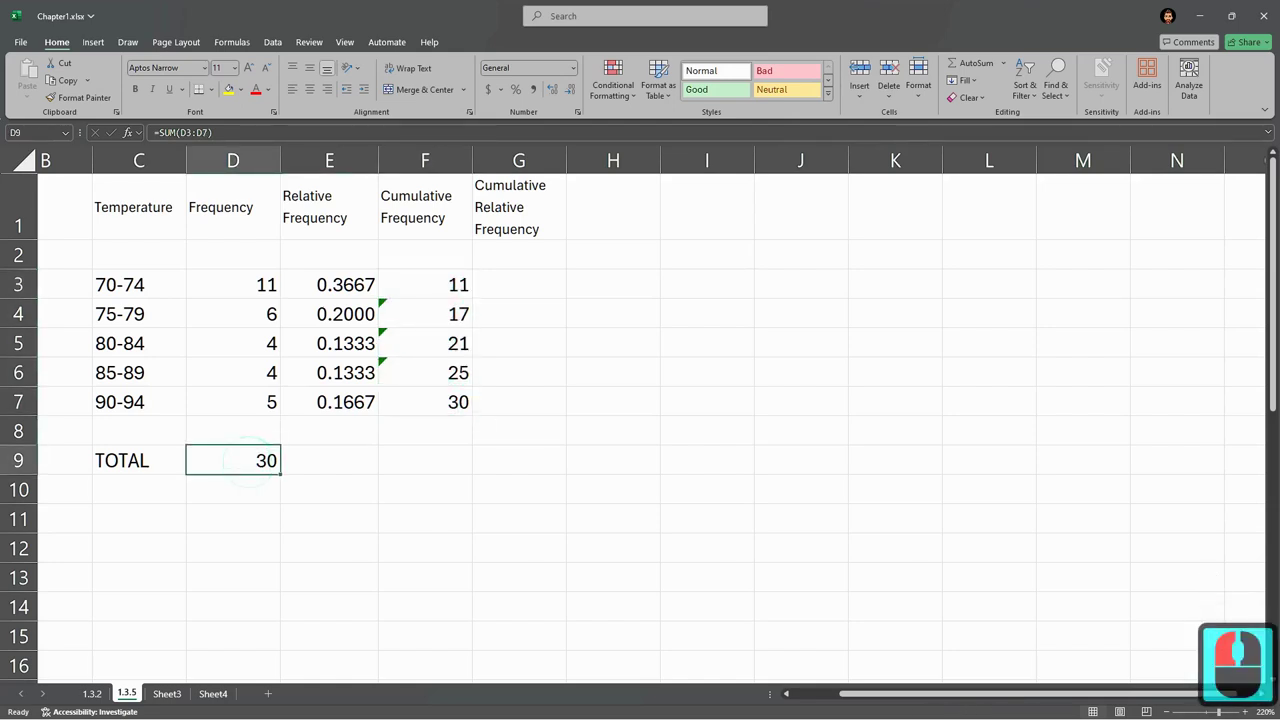
pyautogui.click(440, 284)
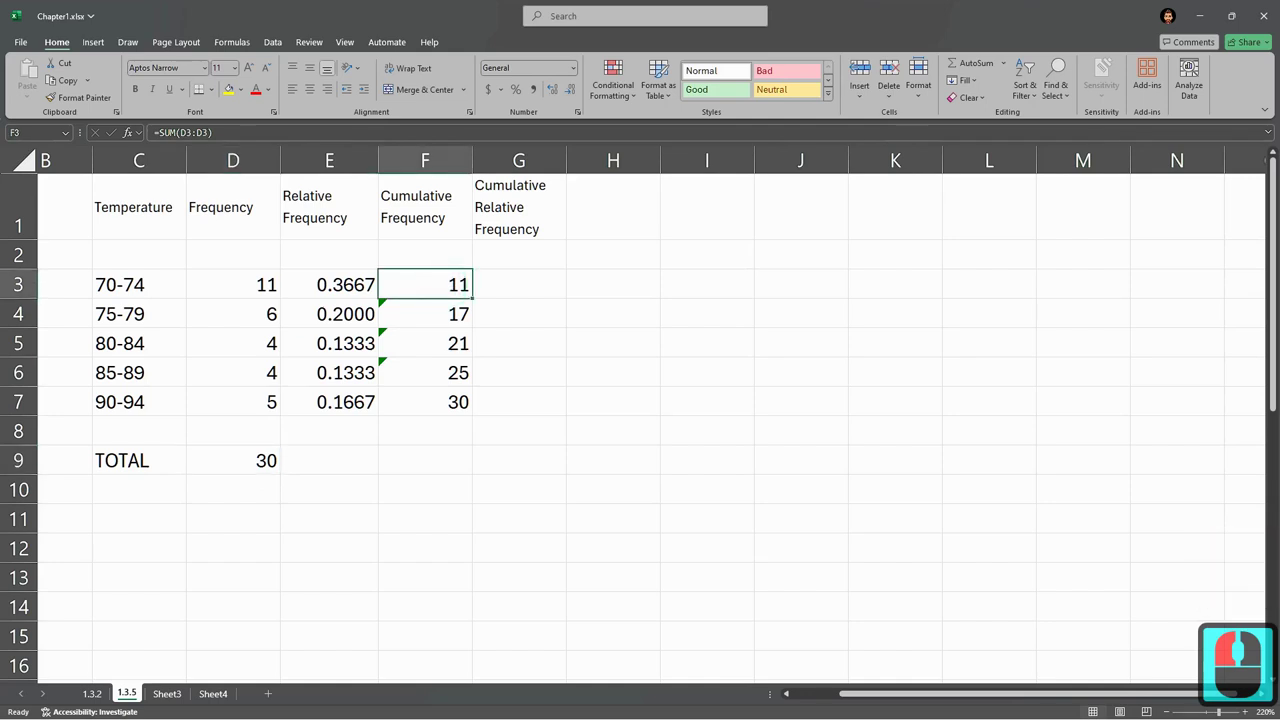
pyautogui.click(233, 290)
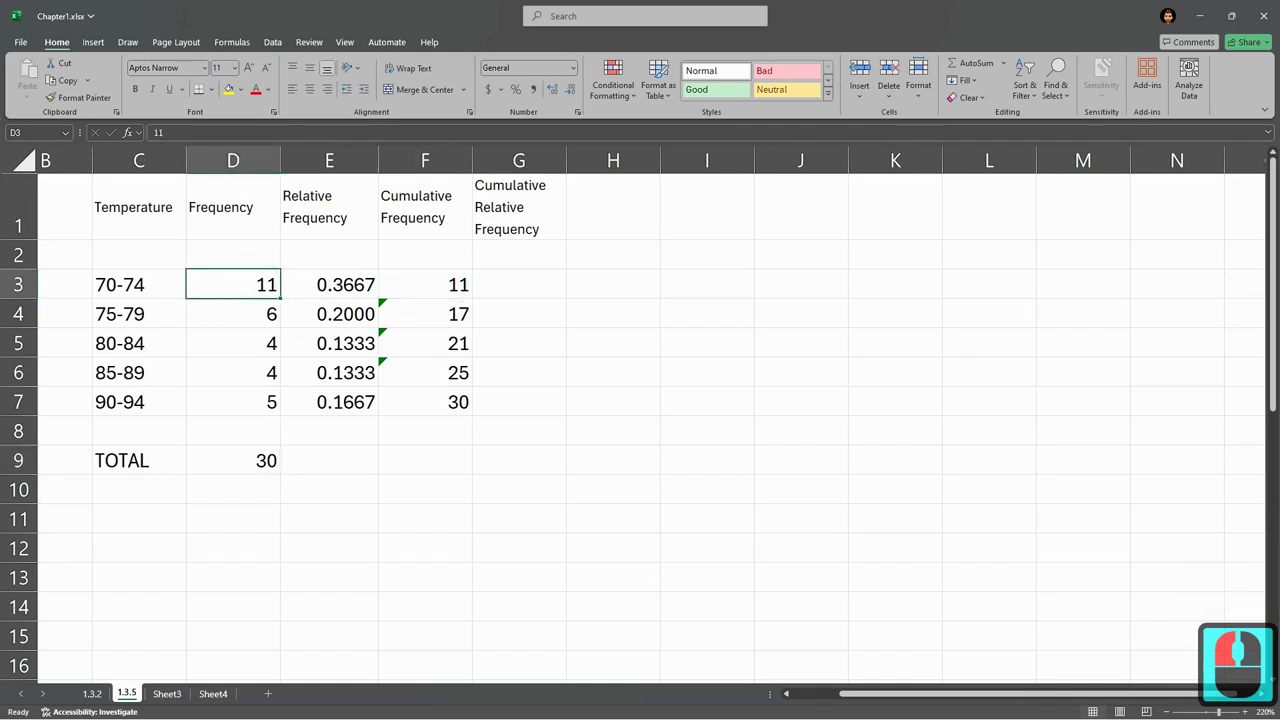
pyautogui.click(440, 314)
pyautogui.moveTo(257, 285); pyautogui.dragTo(248, 322)
pyautogui.click(425, 314)
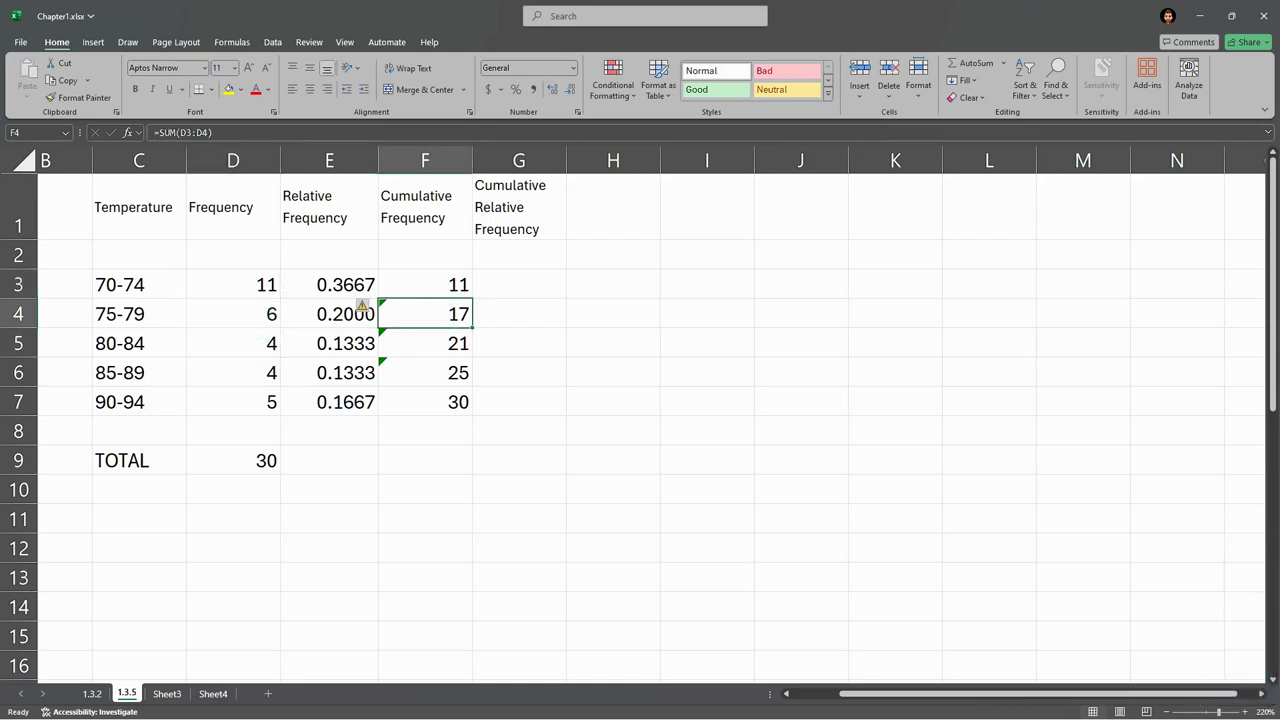
# Lock the starting row of the summed range in F3 so the formula reads =SUM(D$3:D3).
pyautogui.tripleClick(443, 285)
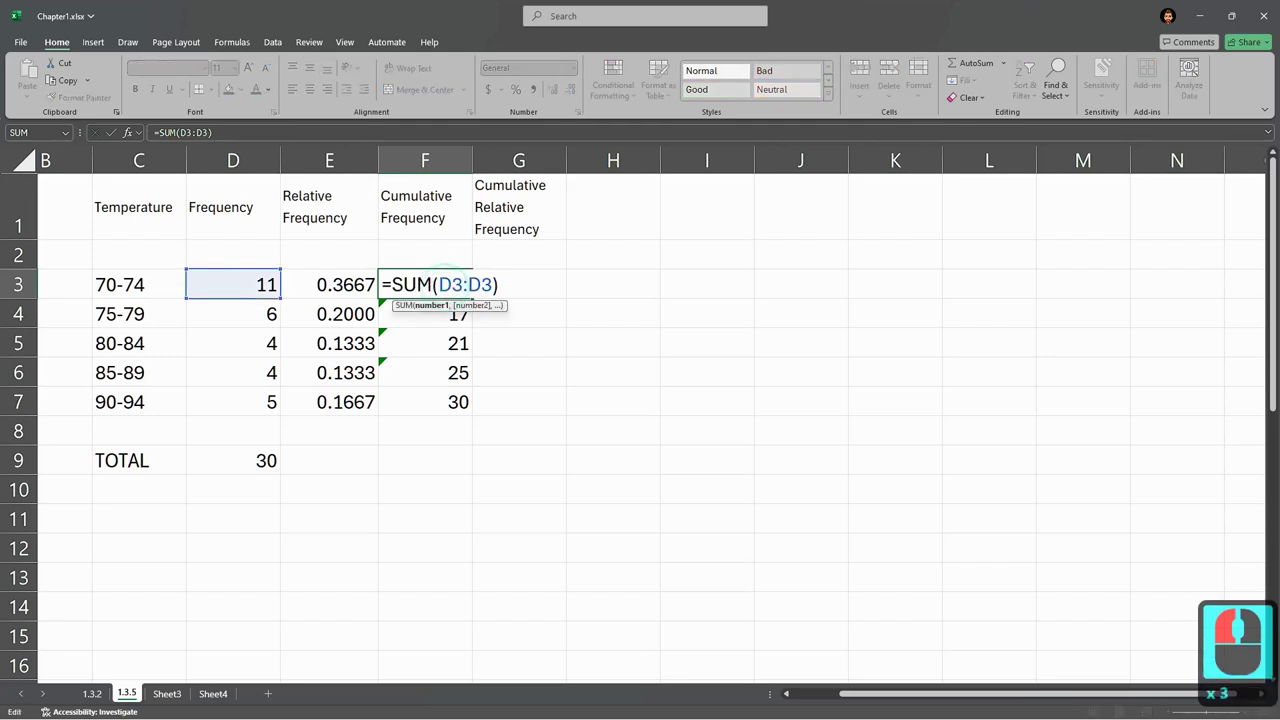
pyautogui.click(481, 285)
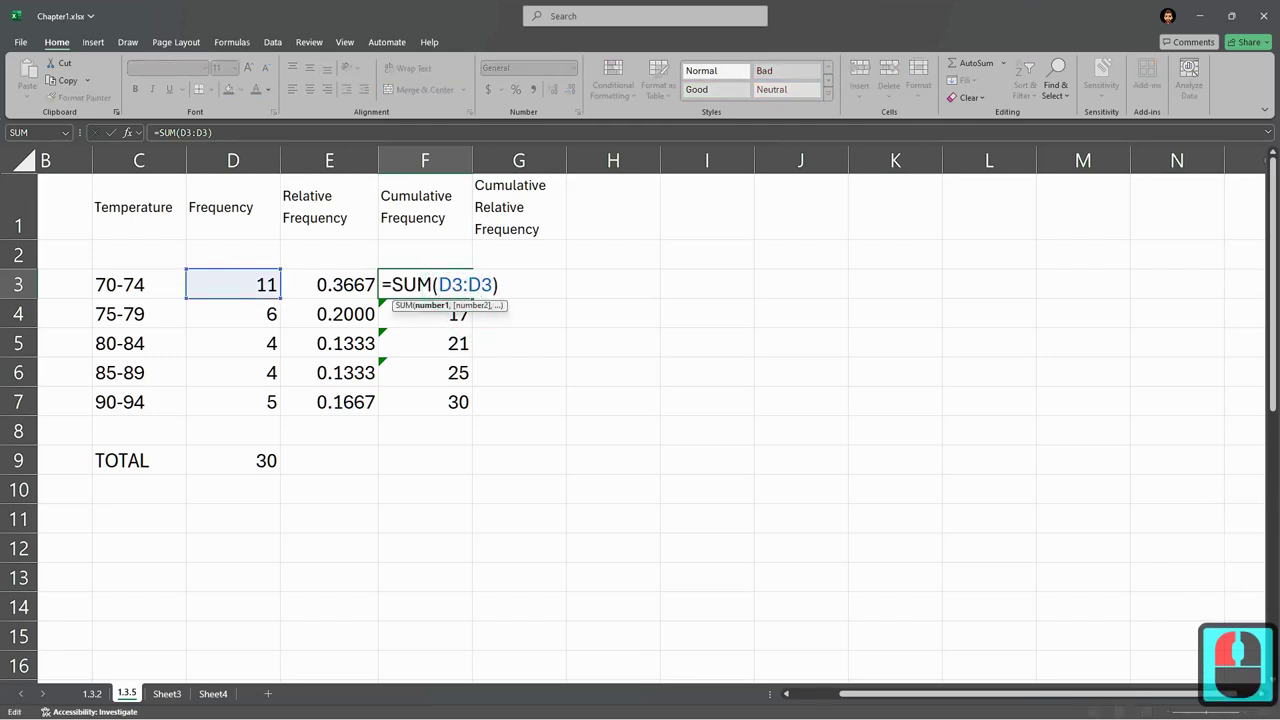
pyautogui.doubleClick(451, 285)
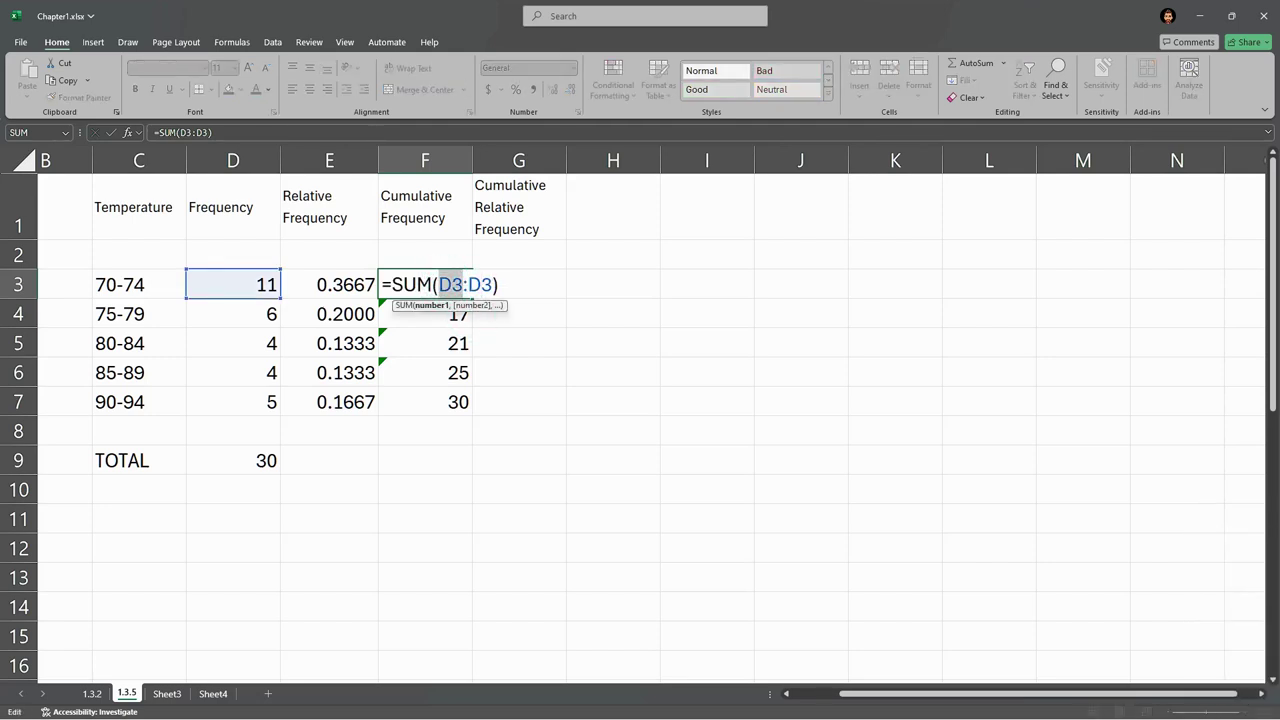
pyautogui.click(452, 286)
pyautogui.click(452, 286)
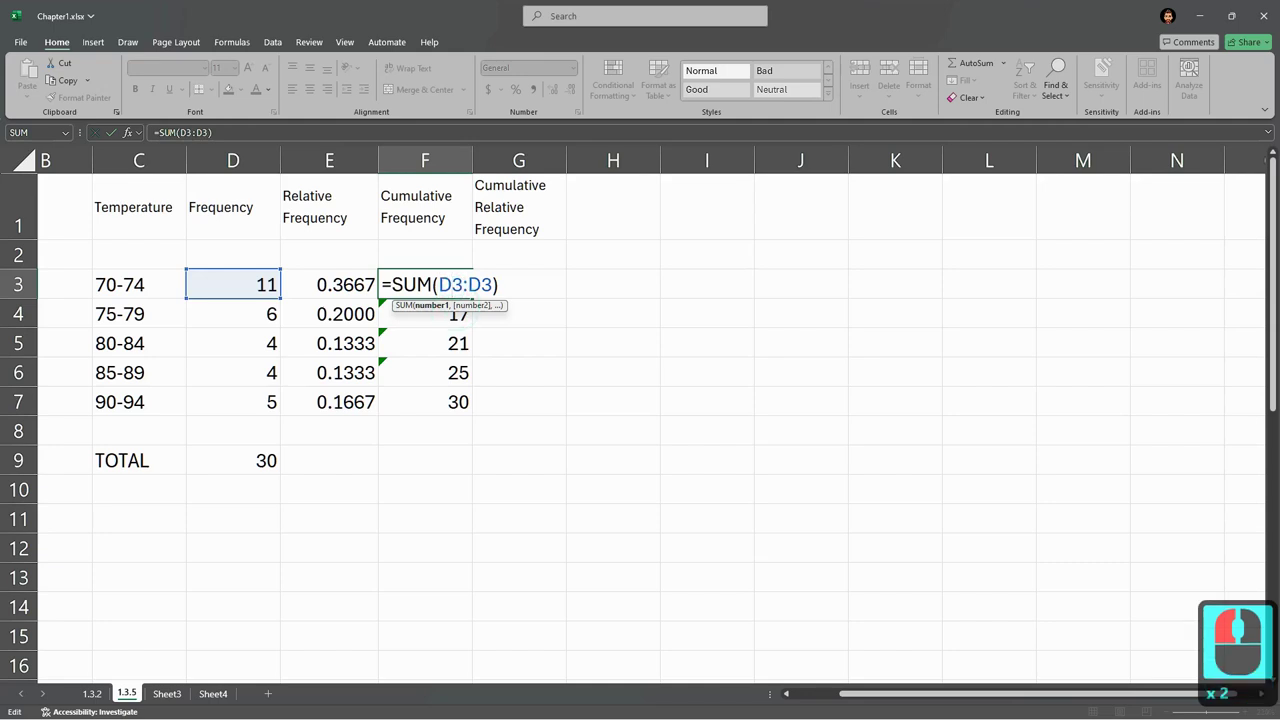
pyautogui.write('$')
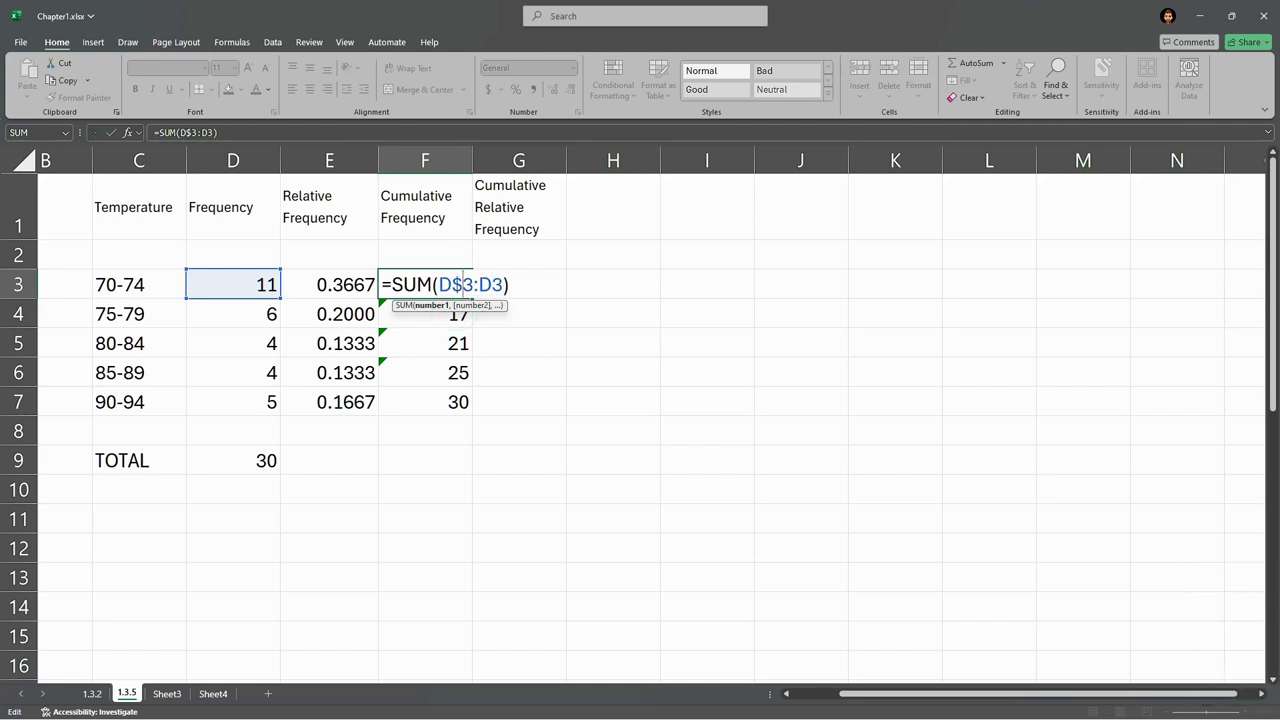
pyautogui.moveTo(439, 283); pyautogui.dragTo(503, 285)
pyautogui.press('Return')
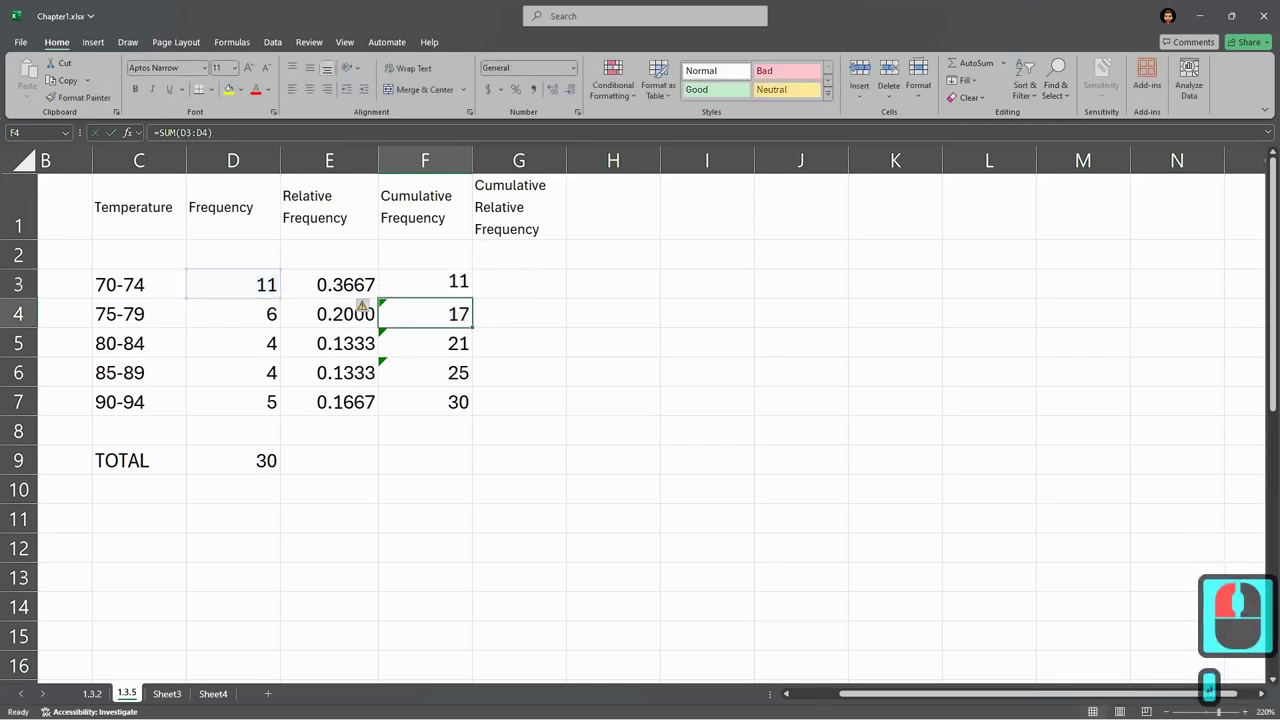
# Clear the cumulative frequencies in F4:F7 and fill the F3 formula down through F7.
pyautogui.moveTo(435, 313); pyautogui.dragTo(440, 400)
pyautogui.press('Delete')
pyautogui.click(462, 285)
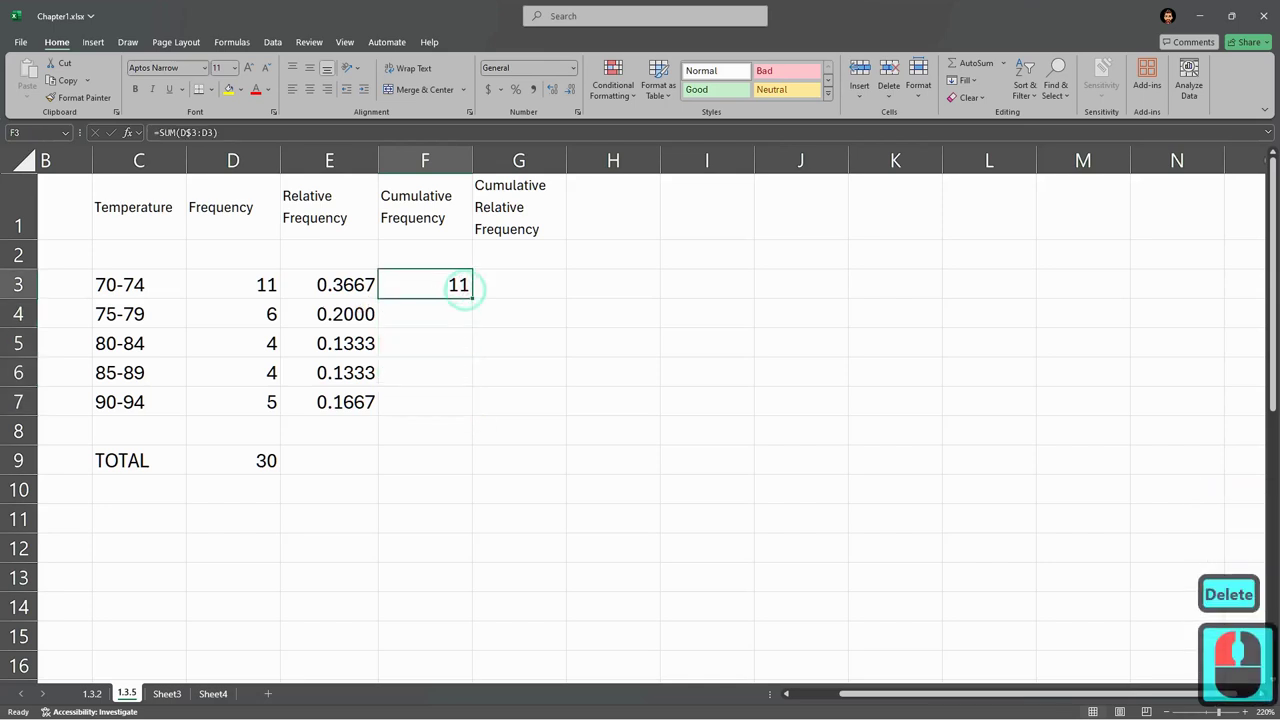
pyautogui.moveTo(472, 298); pyautogui.dragTo(472, 412)
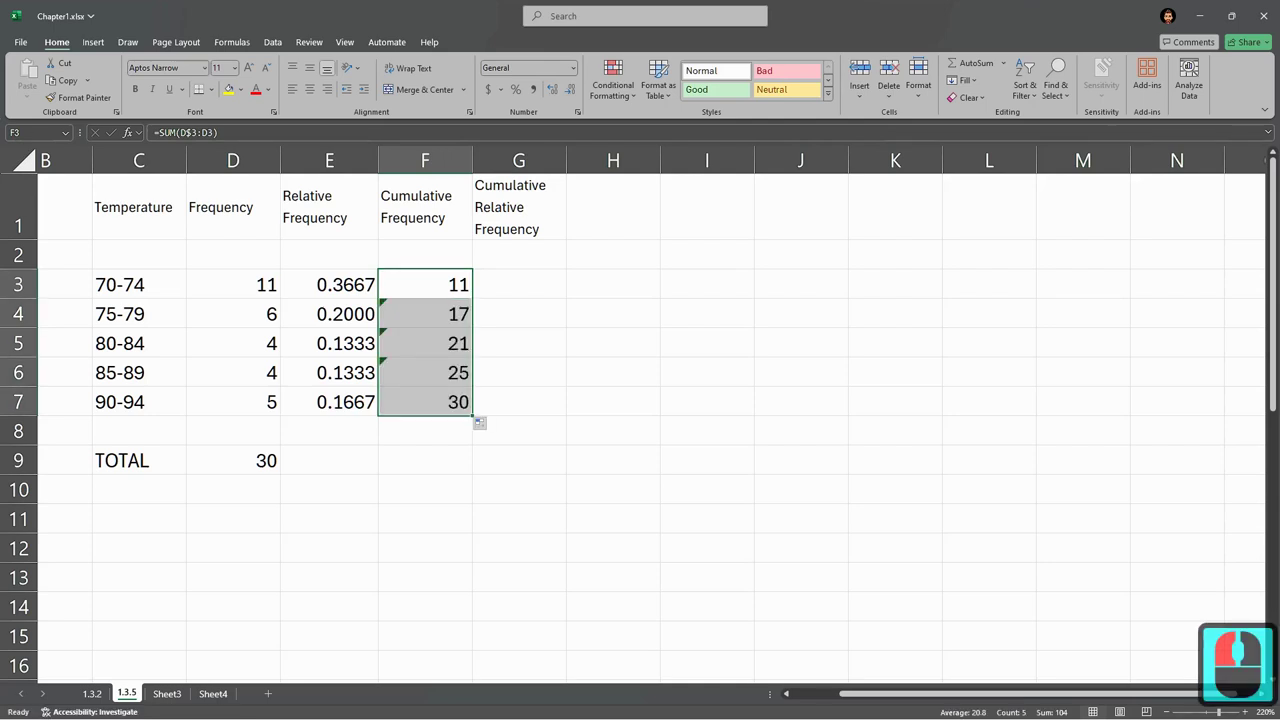
# Examine the summed range in each cumulative frequency formula in F3:F7.
pyautogui.doubleClick(430, 285)
pyautogui.press('Escape')
pyautogui.click(422, 314)
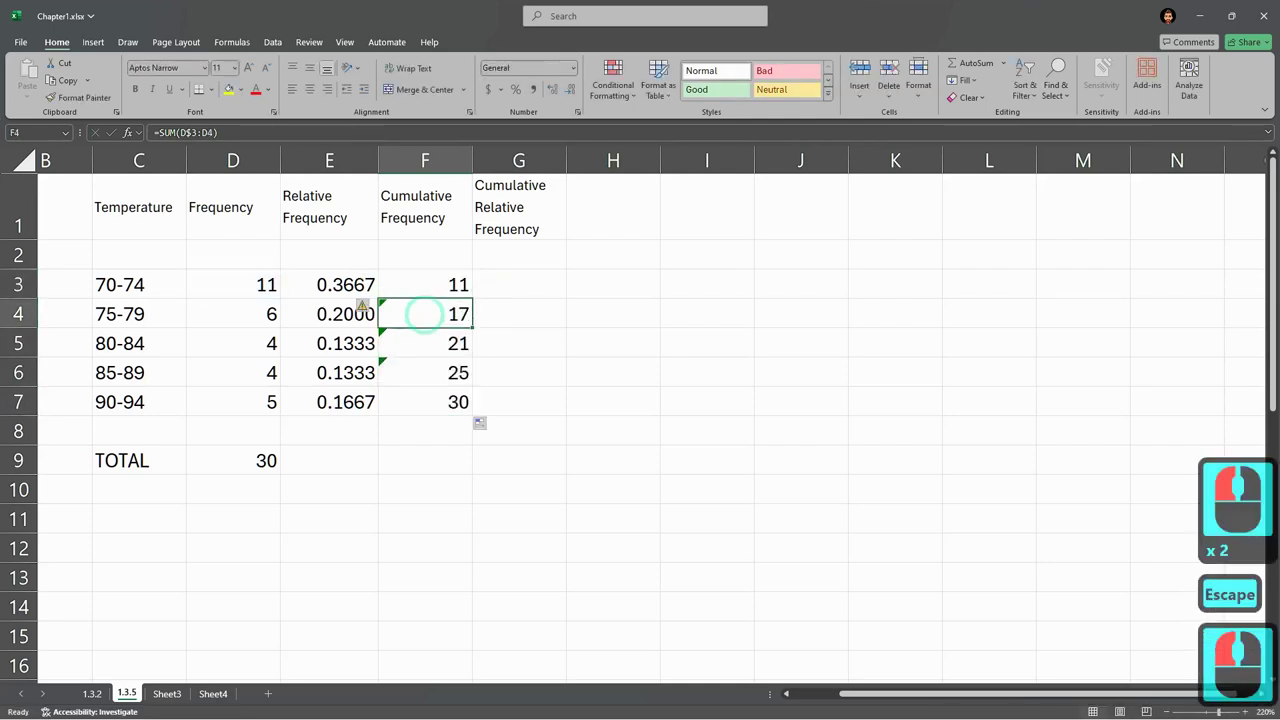
pyautogui.doubleClick(422, 314)
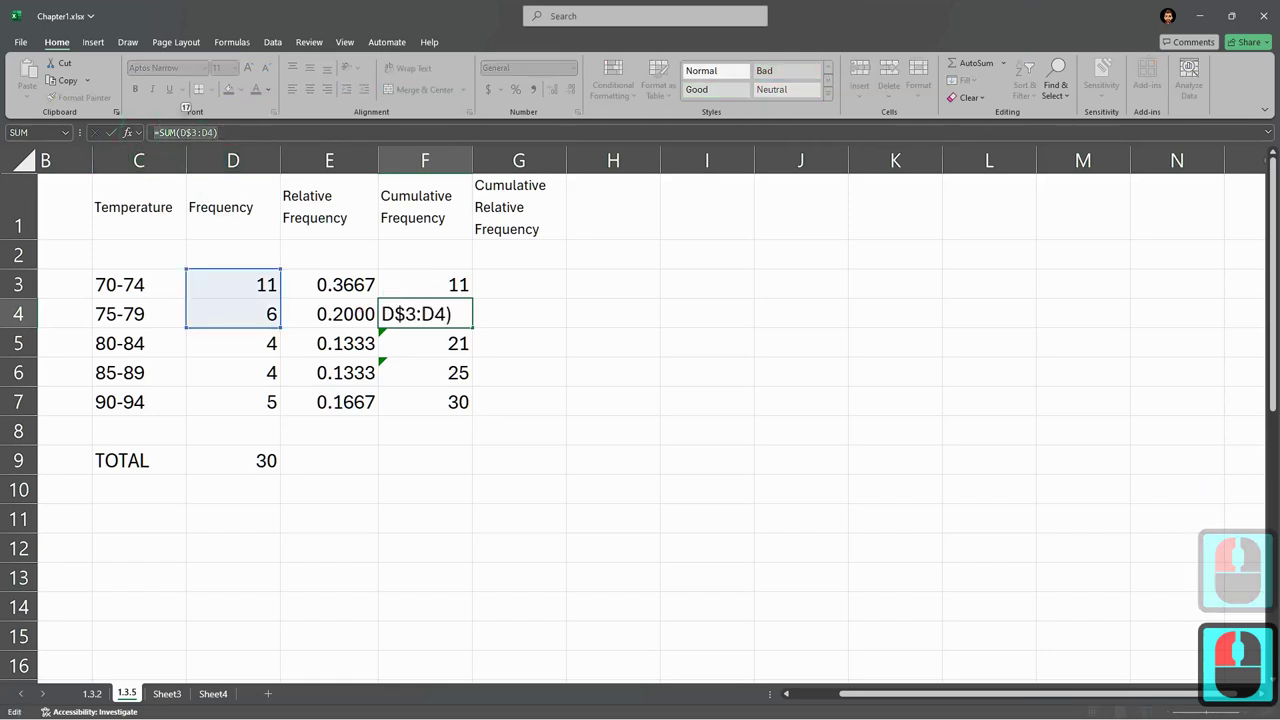
pyautogui.click(440, 345)
pyautogui.press('Escape')
pyautogui.press('Escape')
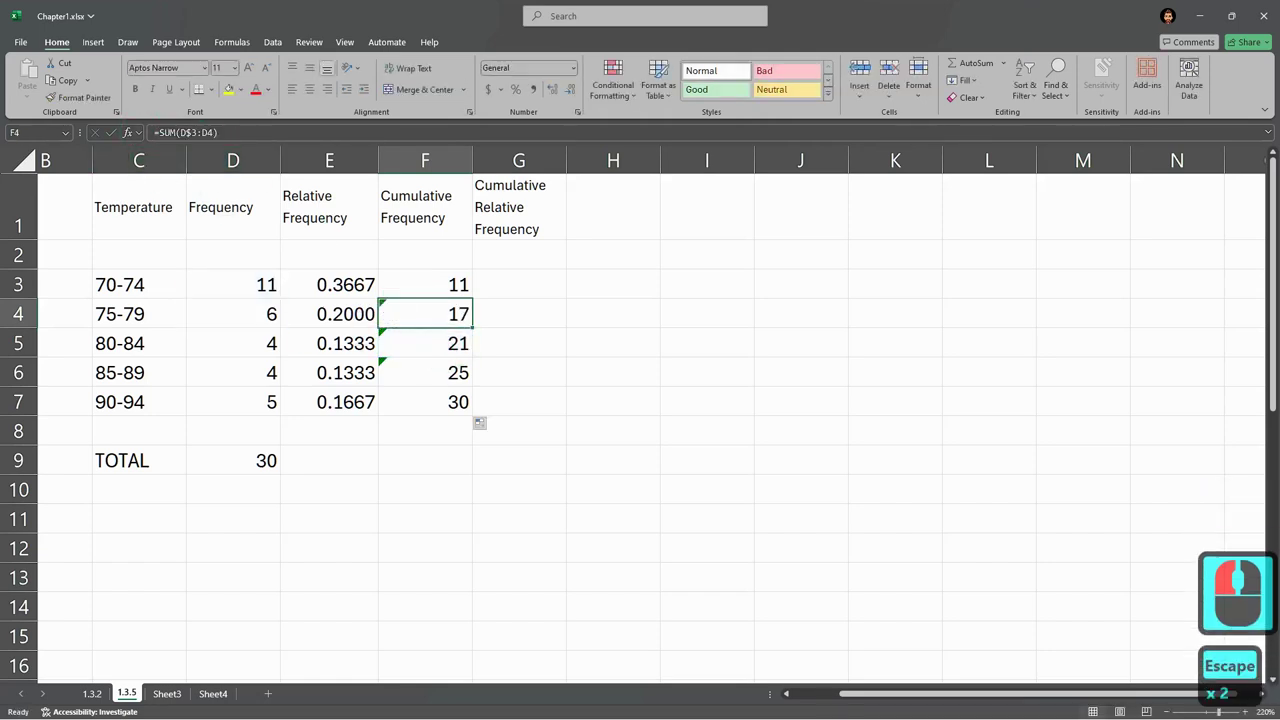
pyautogui.click(440, 345)
pyautogui.doubleClick(440, 345)
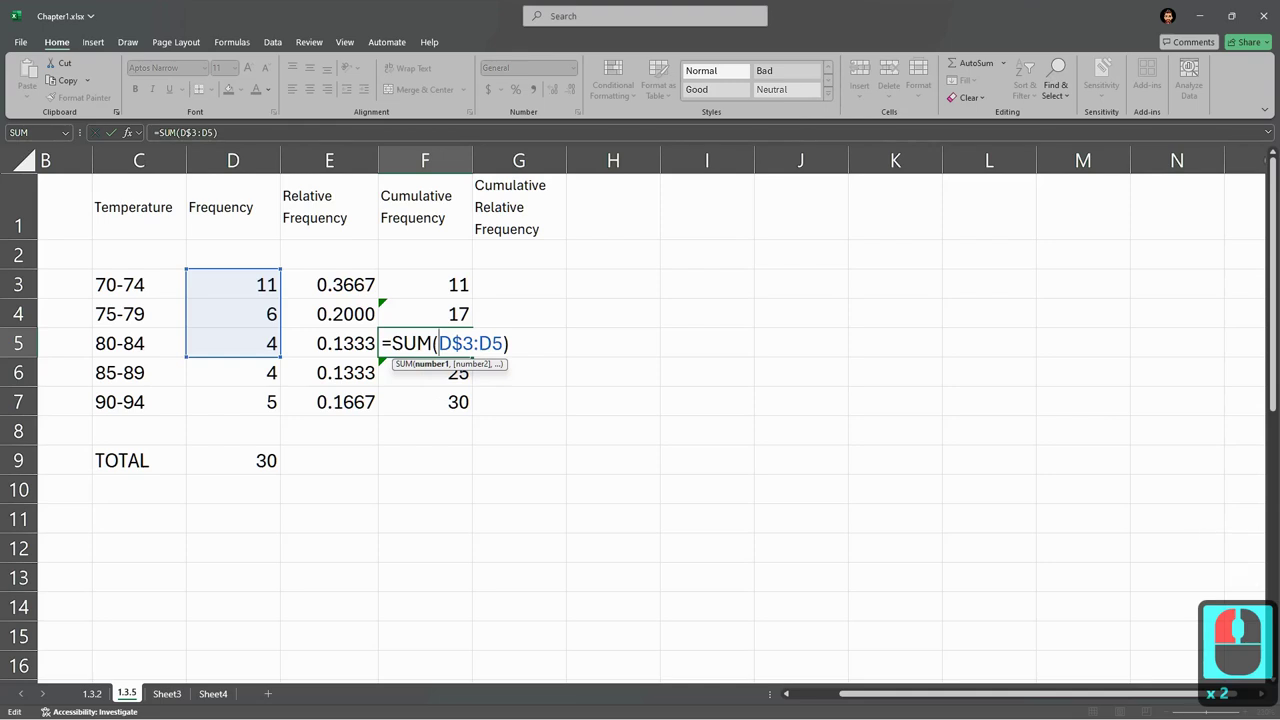
pyautogui.press('Escape')
pyautogui.press('Escape')
pyautogui.doubleClick(440, 373)
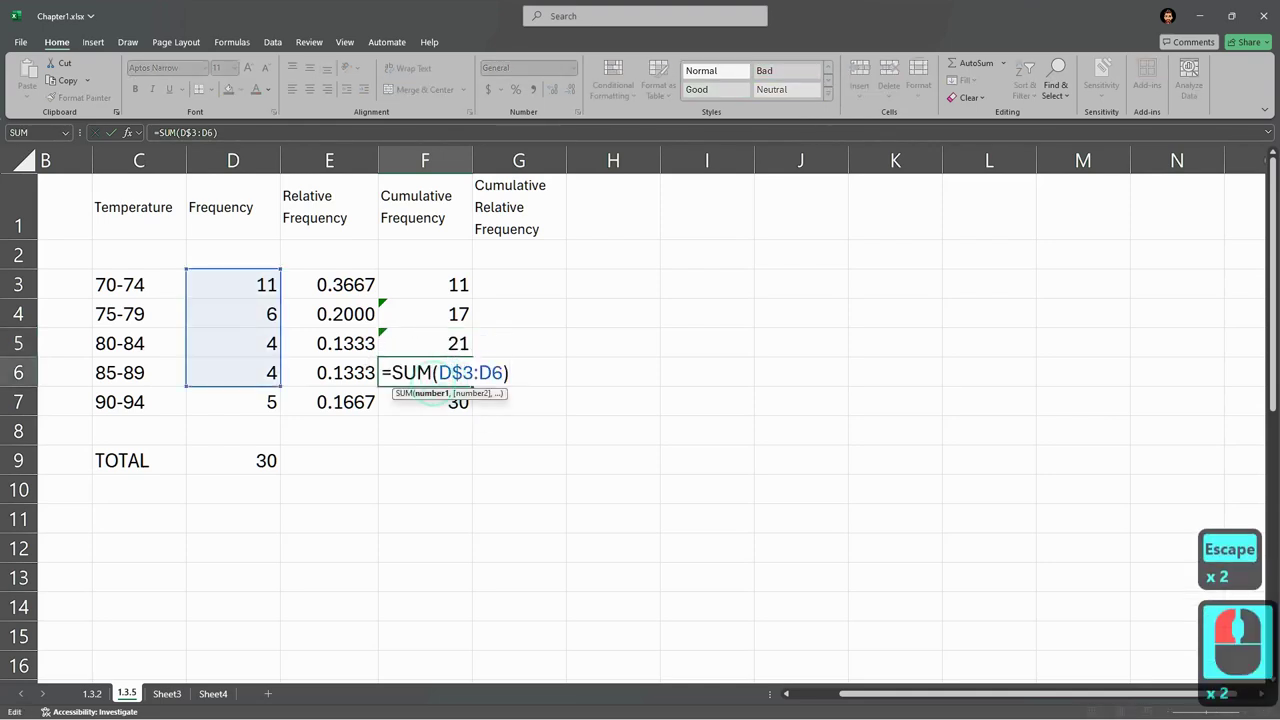
pyautogui.press('Escape')
pyautogui.doubleClick(433, 401)
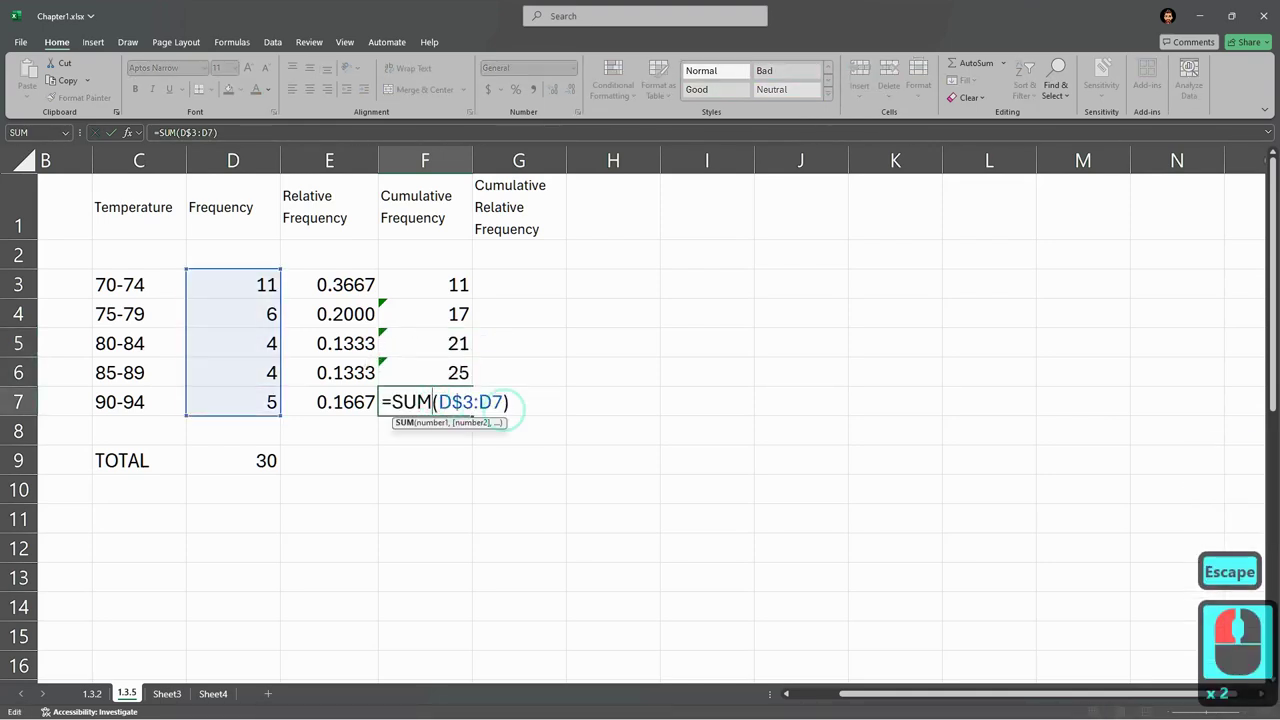
pyautogui.press('Escape')
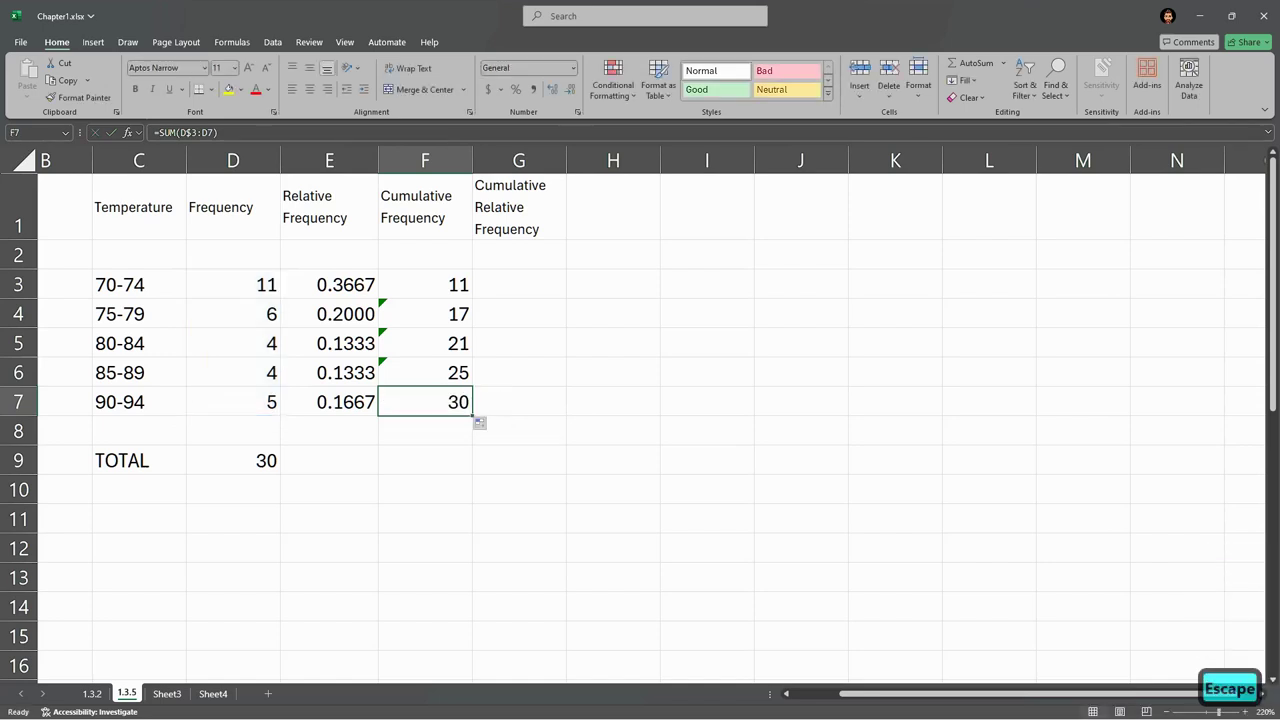
pyautogui.moveTo(440, 285); pyautogui.dragTo(430, 401)
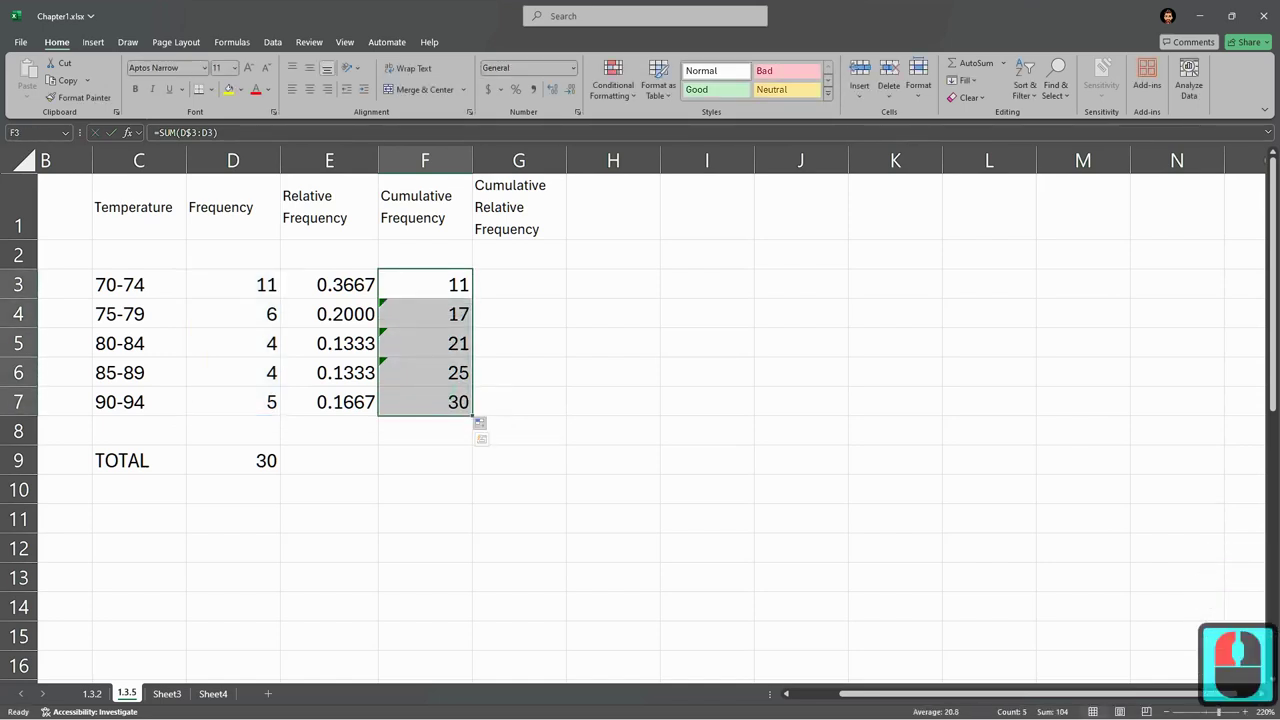
pyautogui.click(518, 286)
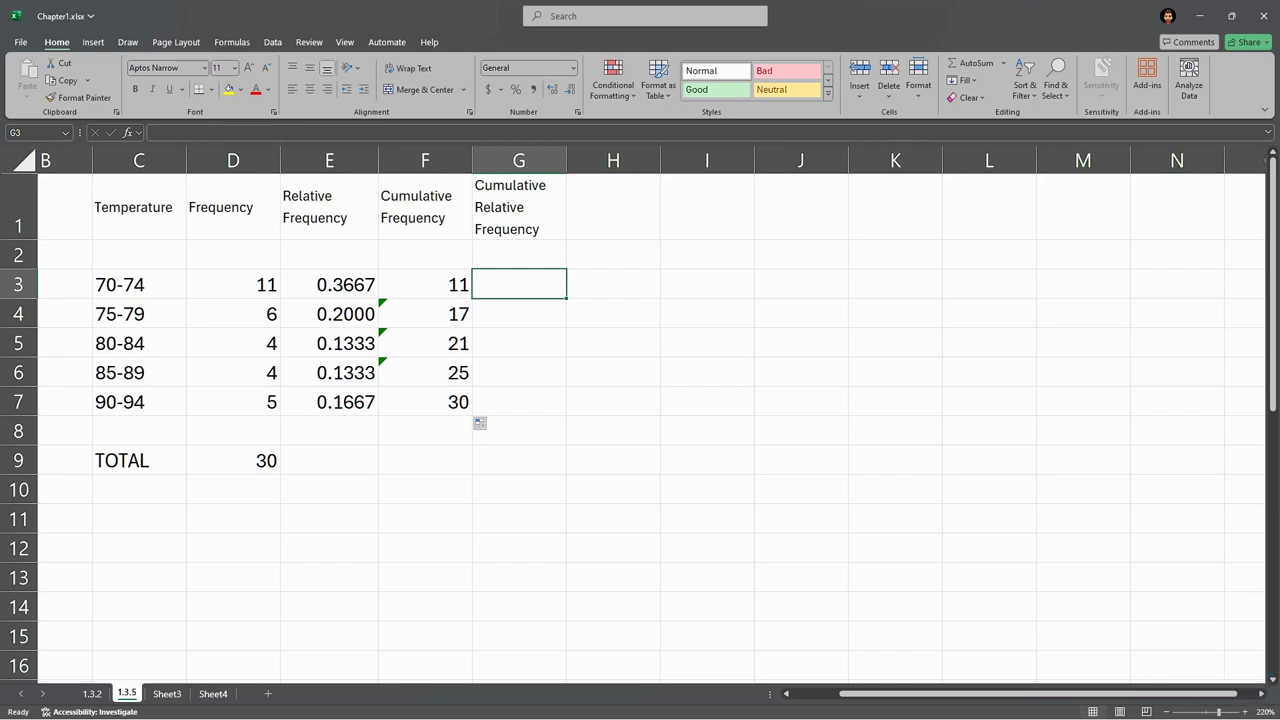
pyautogui.click(330, 291)
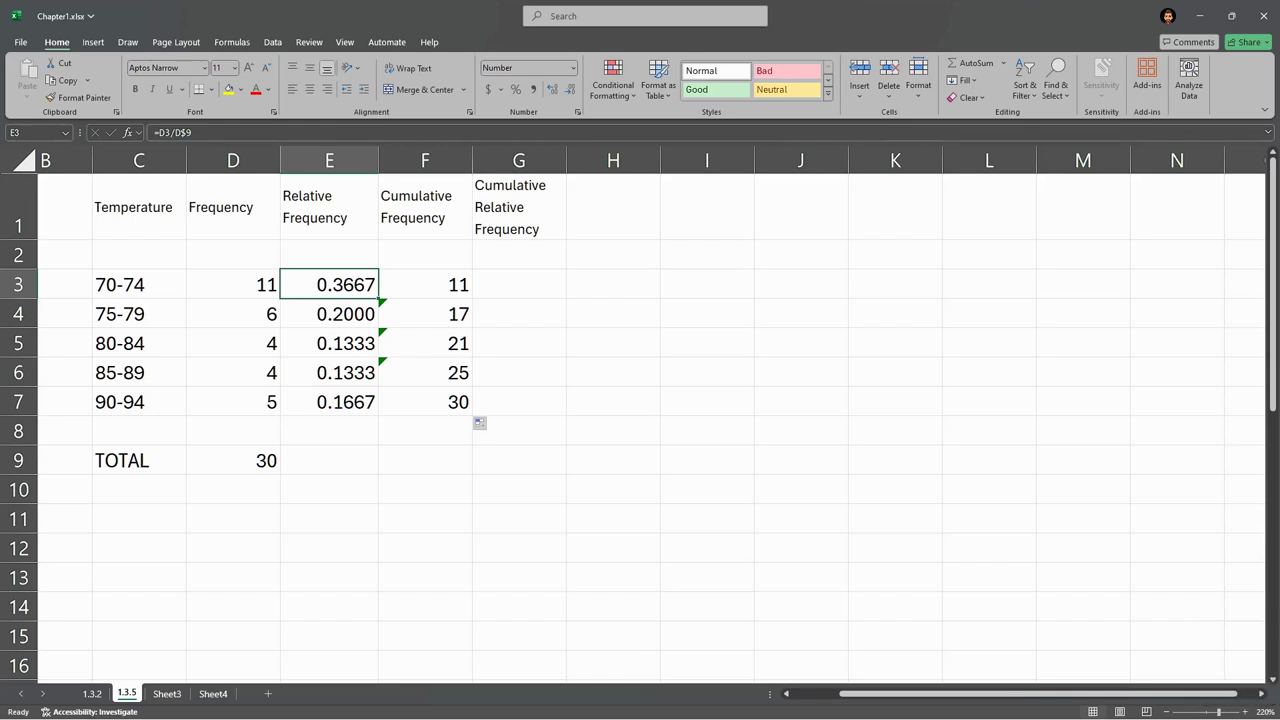
pyautogui.click(526, 289)
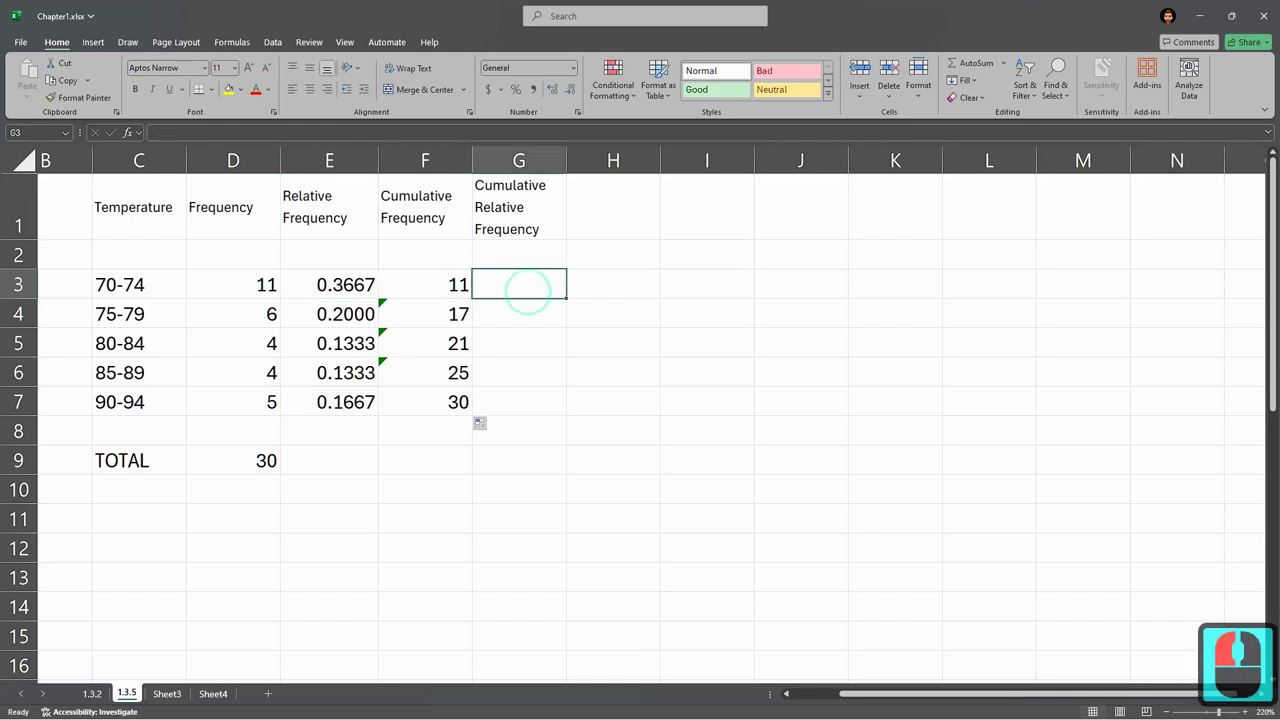
pyautogui.write('=')
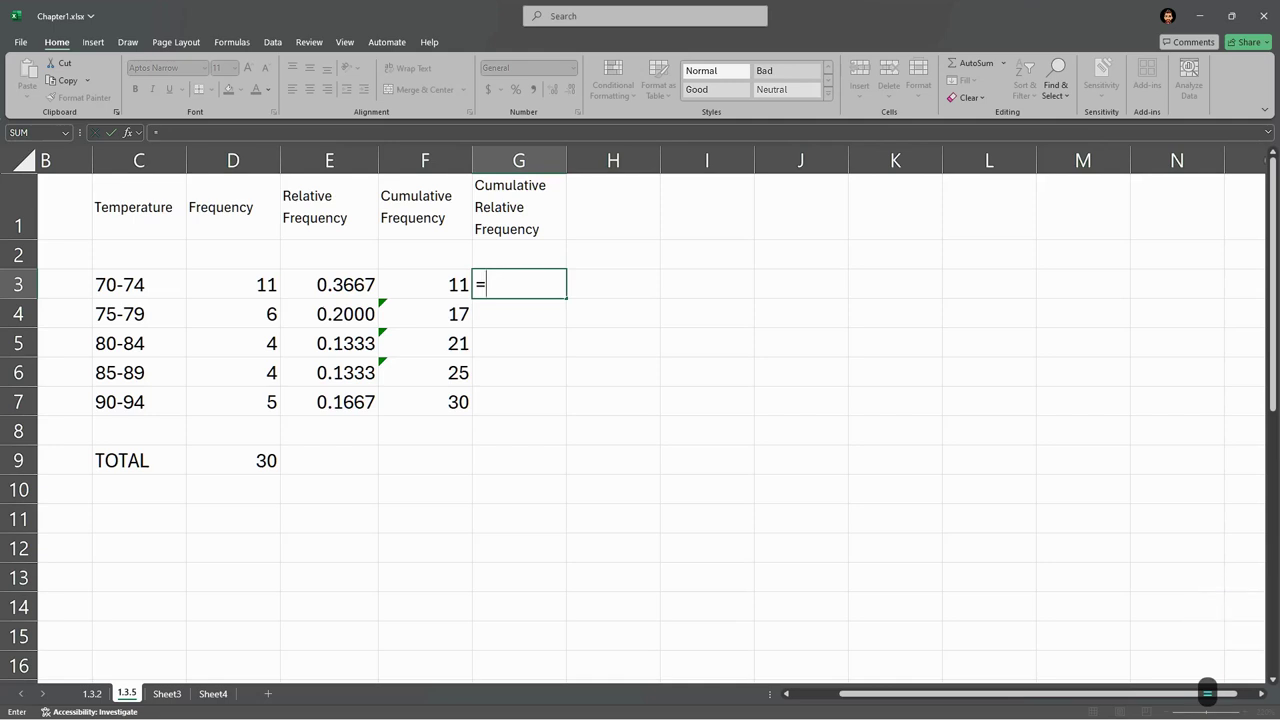
pyautogui.press('Escape')
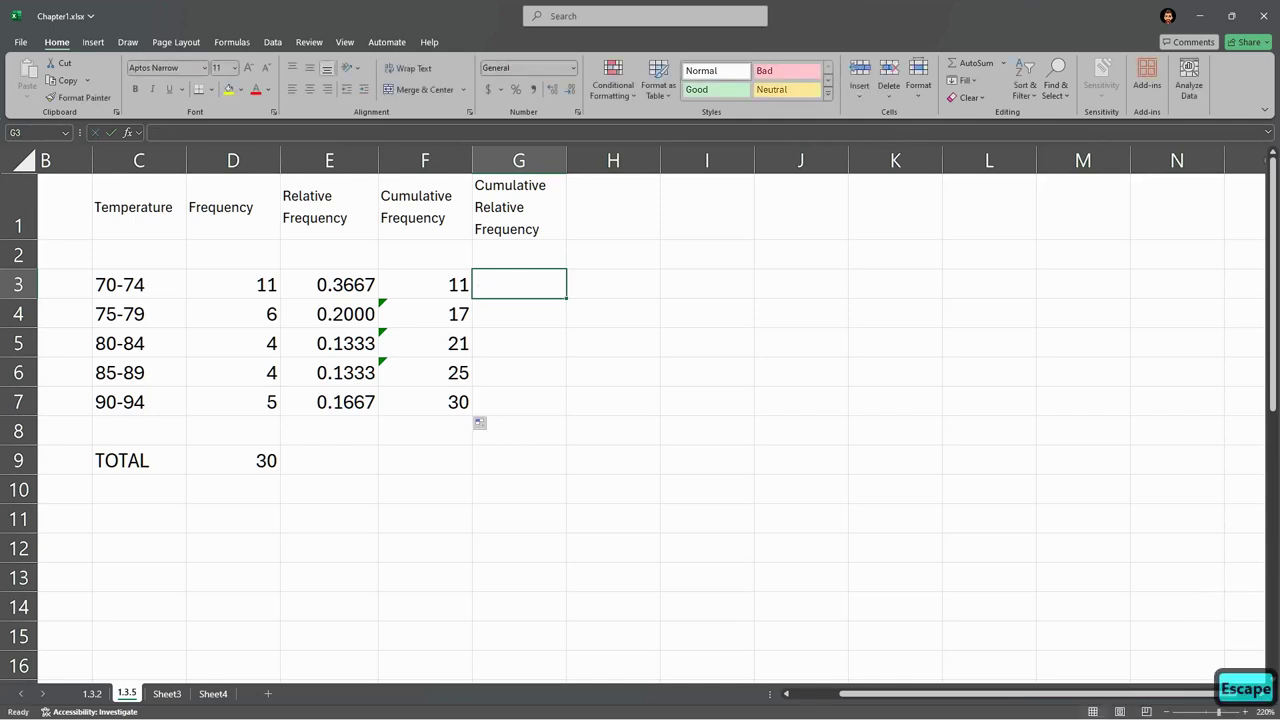
# Enter =E3 in G3 and =SUM(E3:E4) in G4 as the first two cumulative relative frequencies.
pyautogui.click(522, 286)
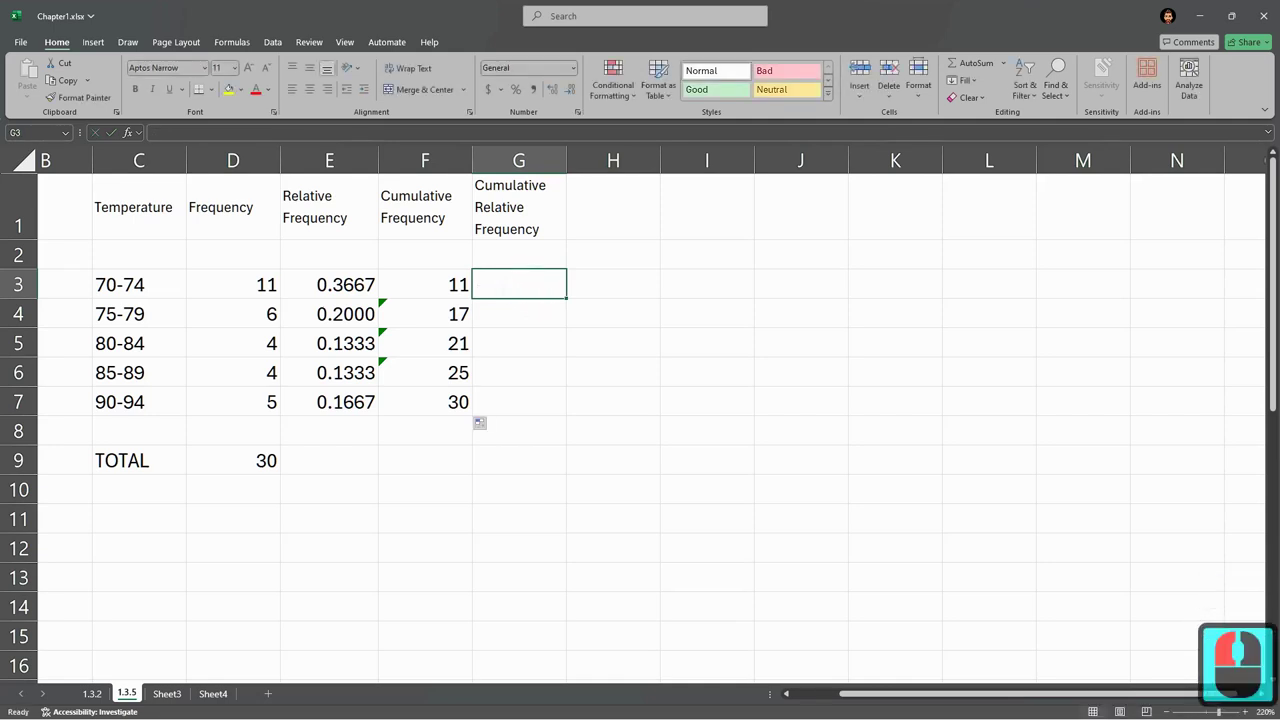
pyautogui.write('=')
pyautogui.click(342, 287)
pyautogui.press('Return')
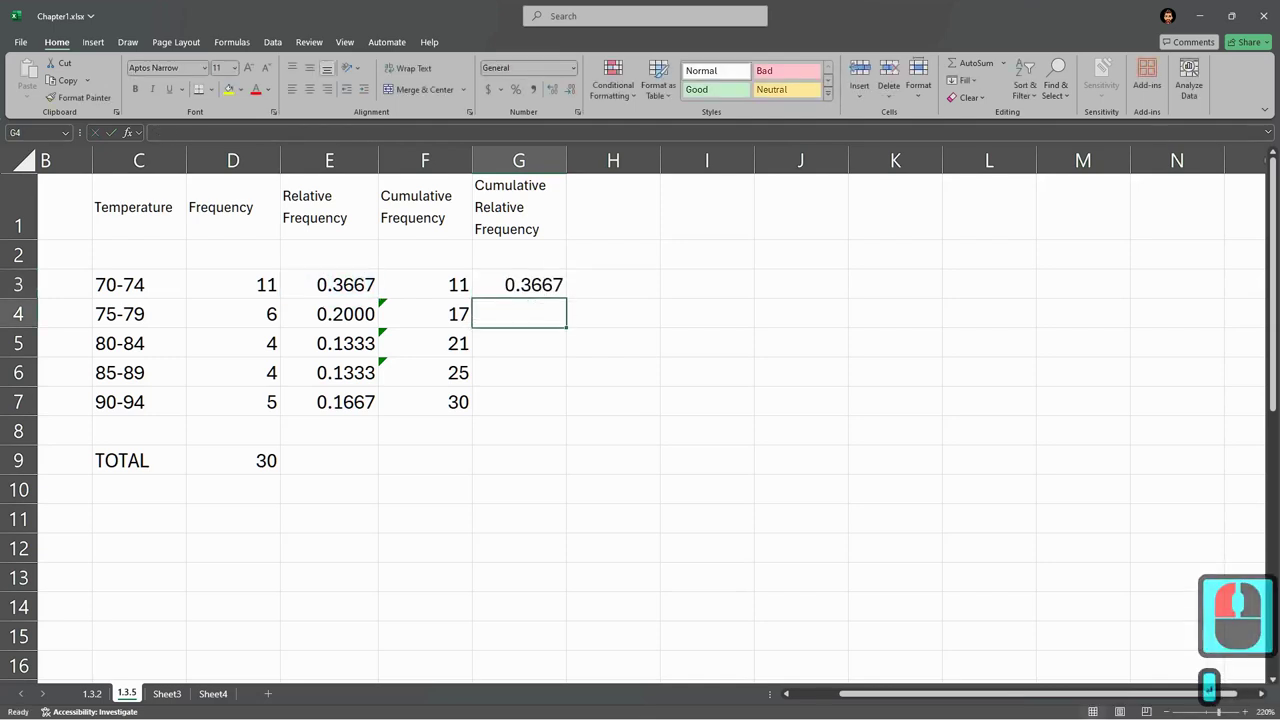
pyautogui.click(525, 316)
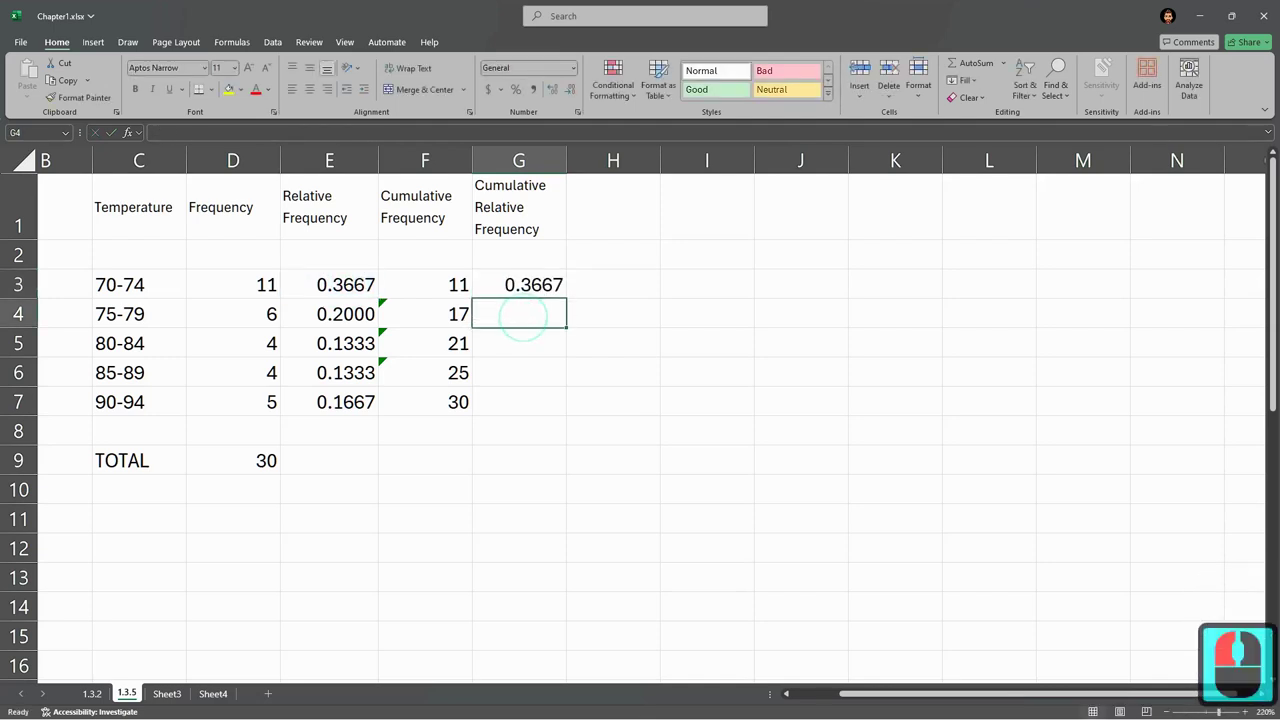
pyautogui.write('=SUM(')
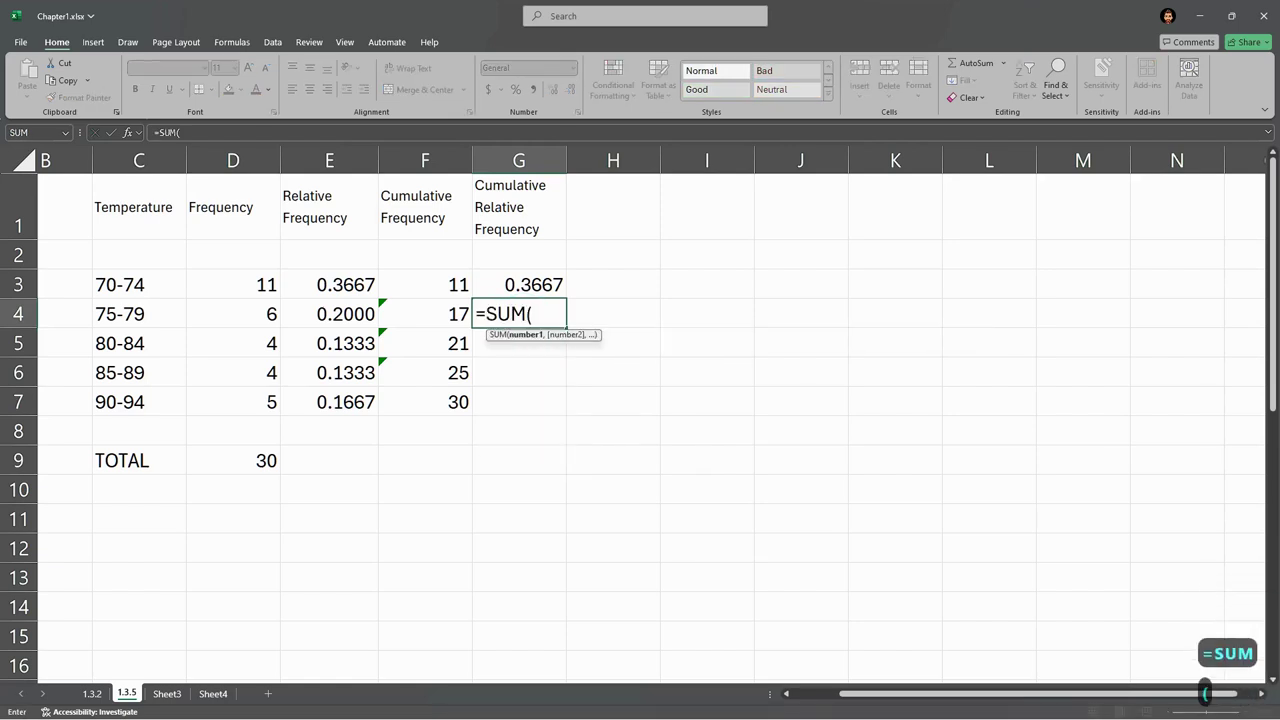
pyautogui.moveTo(372, 285); pyautogui.dragTo(372, 314)
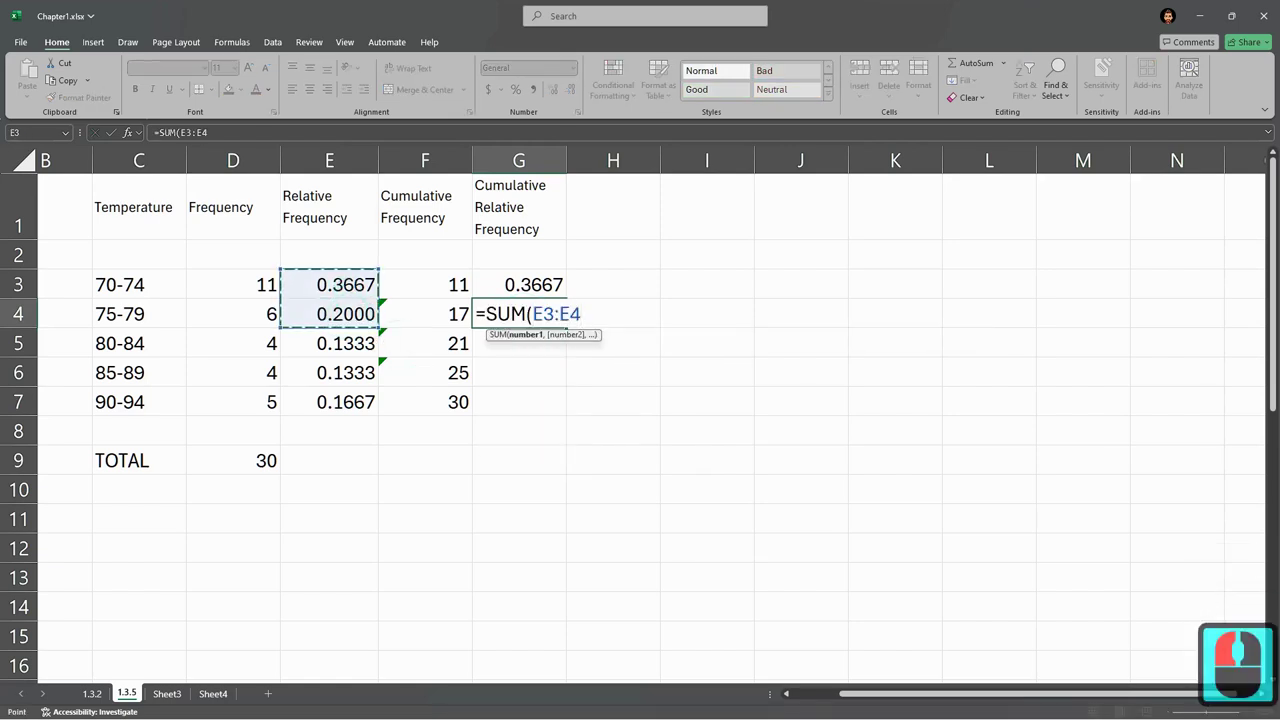
pyautogui.press('Return')
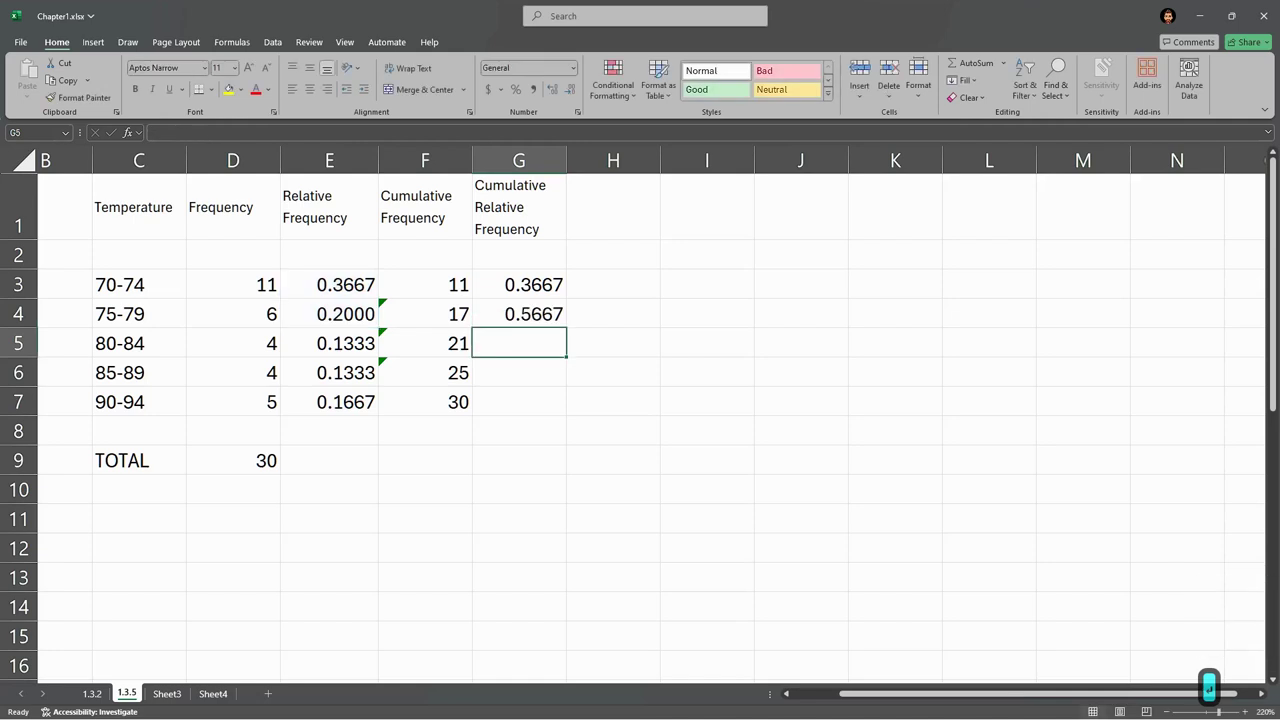
# Enter a formula in G5 that sums the relative frequencies E3:E5.
pyautogui.write('=SUM(')
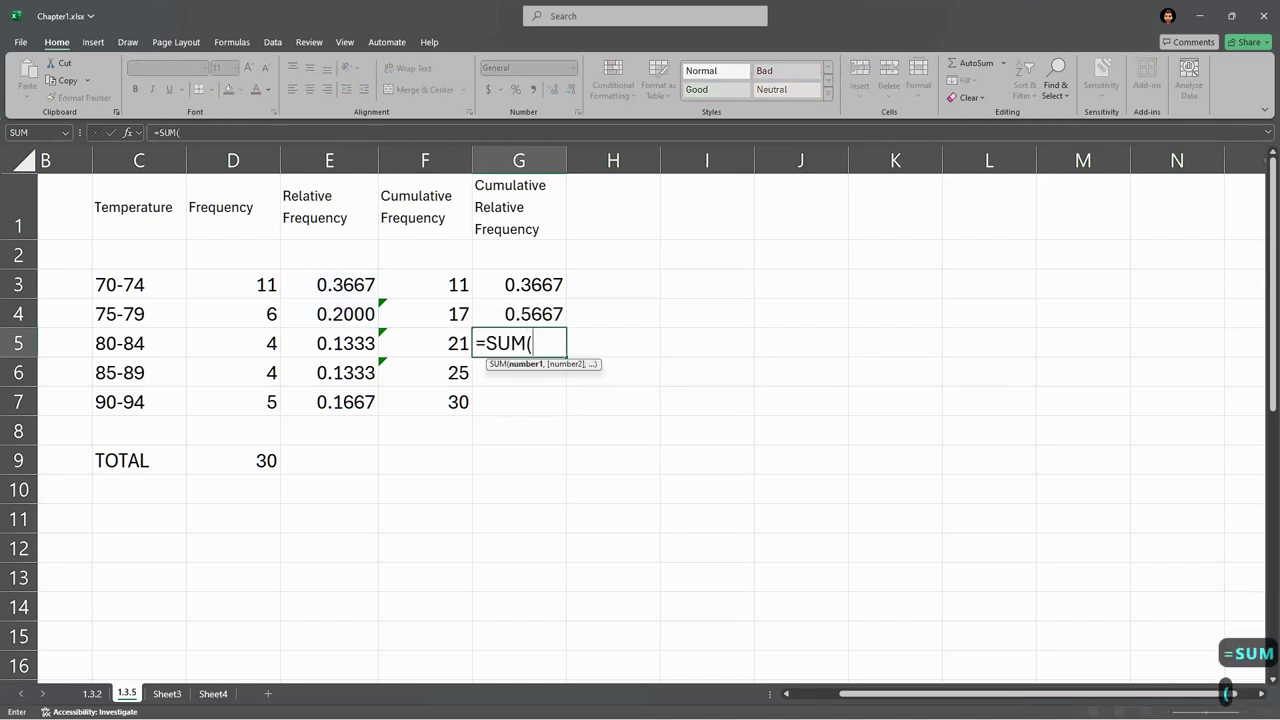
pyautogui.moveTo(340, 285); pyautogui.dragTo(340, 343)
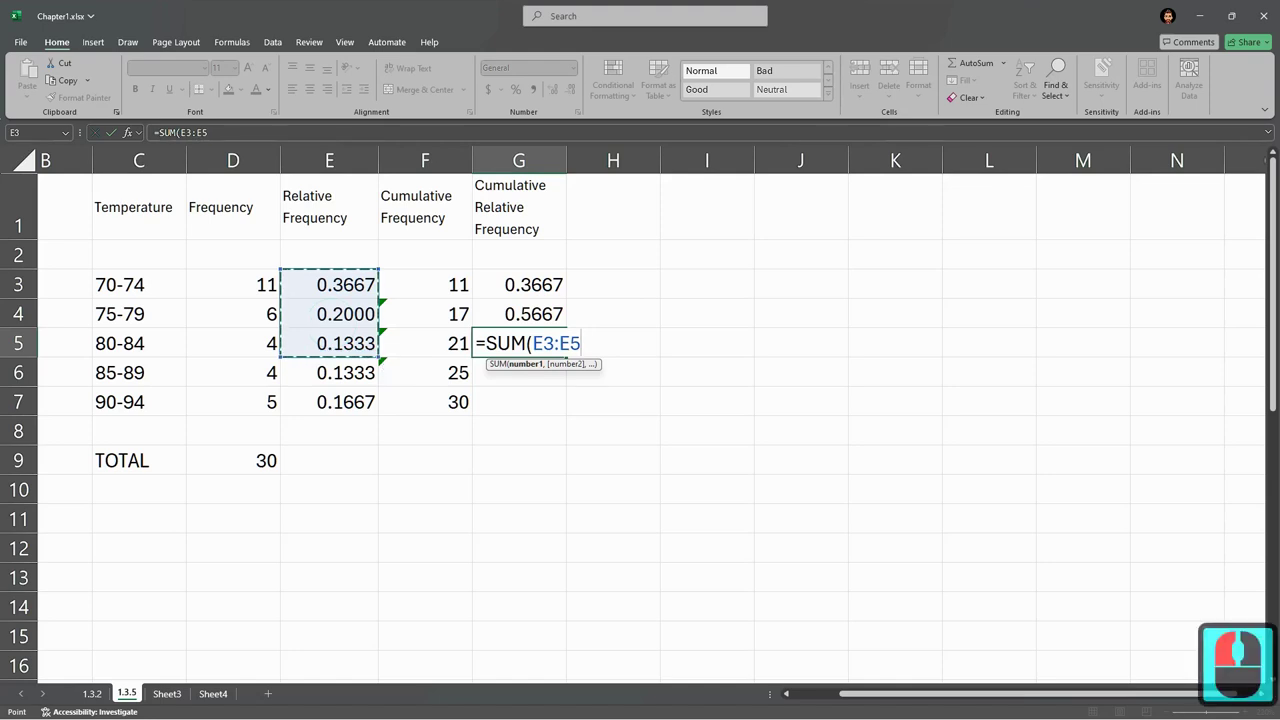
pyautogui.press('Return')
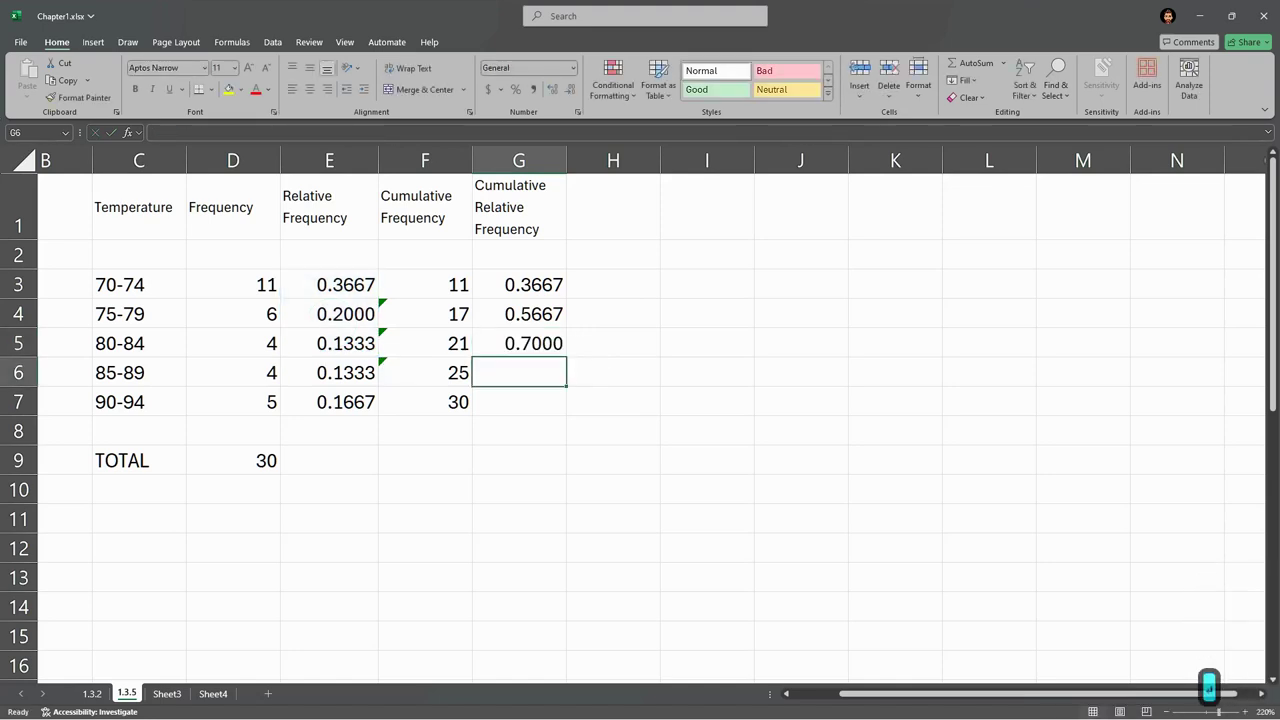
# Lock the starting row in G5 so it reads =SUM(E$3:E5), and fill the formula down through G7.
pyautogui.click(519, 314)
pyautogui.click(519, 343)
pyautogui.doubleClick(519, 343)
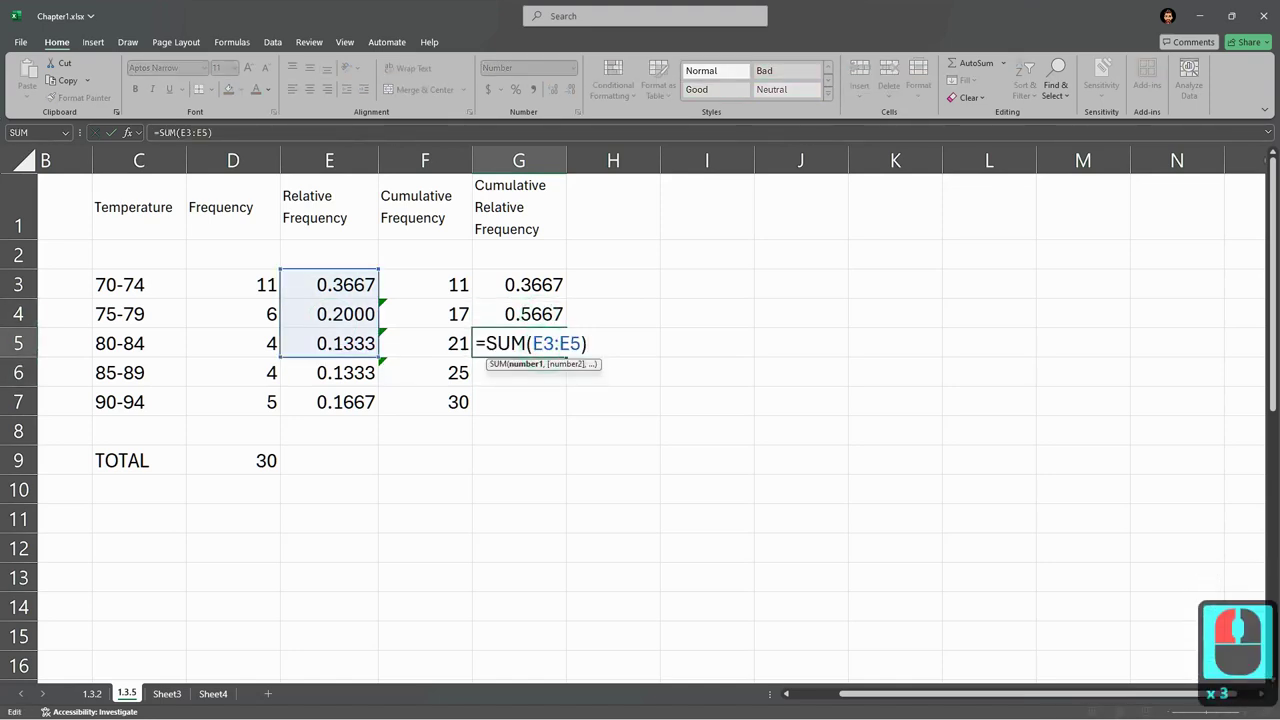
pyautogui.click(557, 395)
pyautogui.write('$')
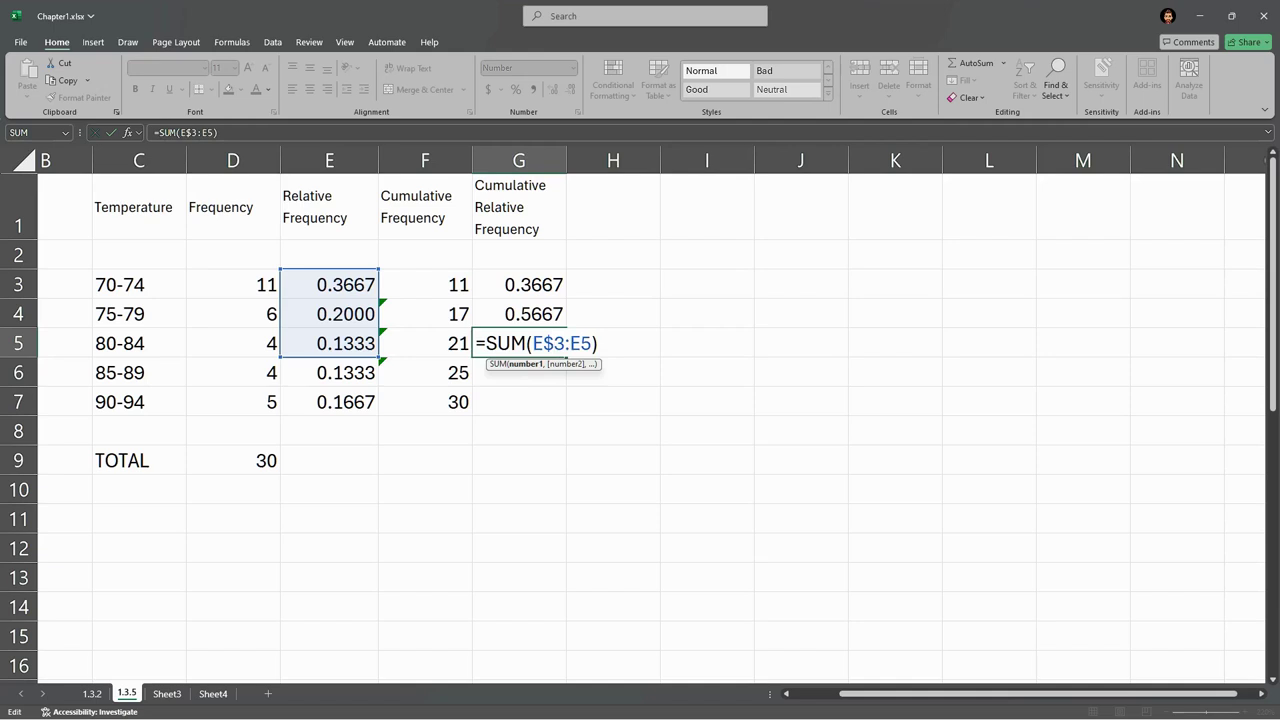
pyautogui.press('Return')
pyautogui.click(530, 350)
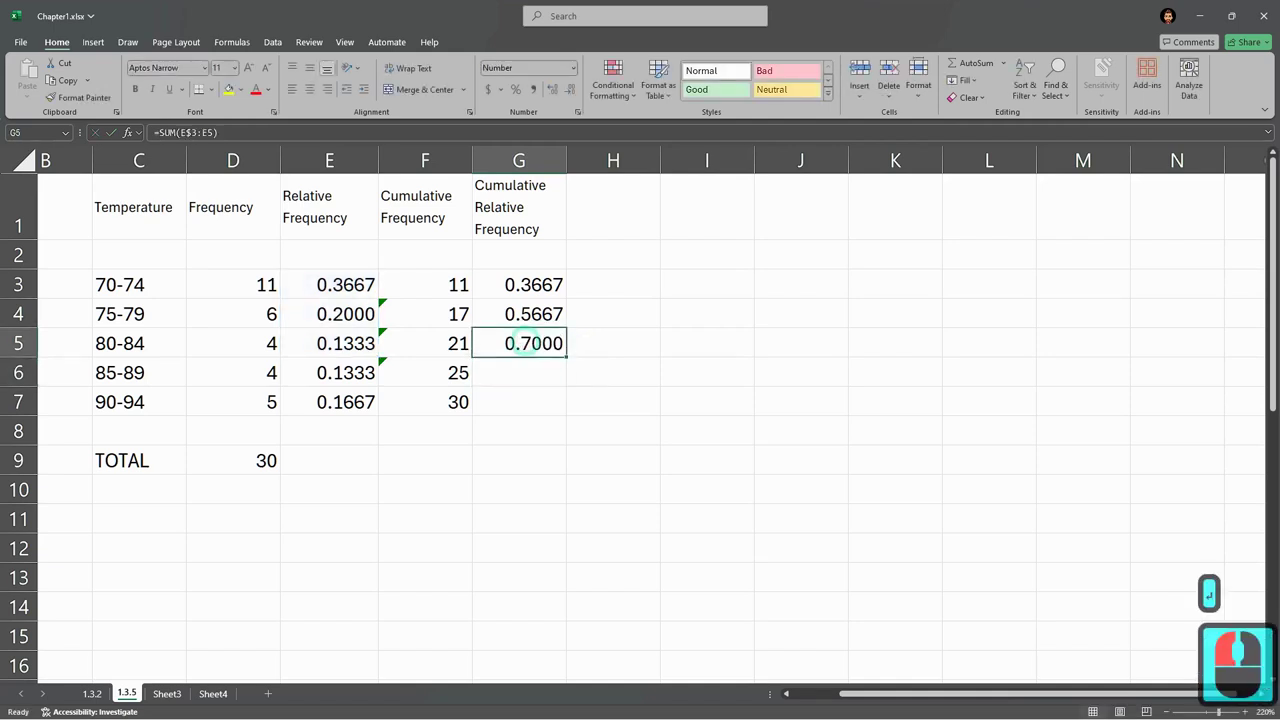
pyautogui.moveTo(566, 357); pyautogui.dragTo(566, 412)
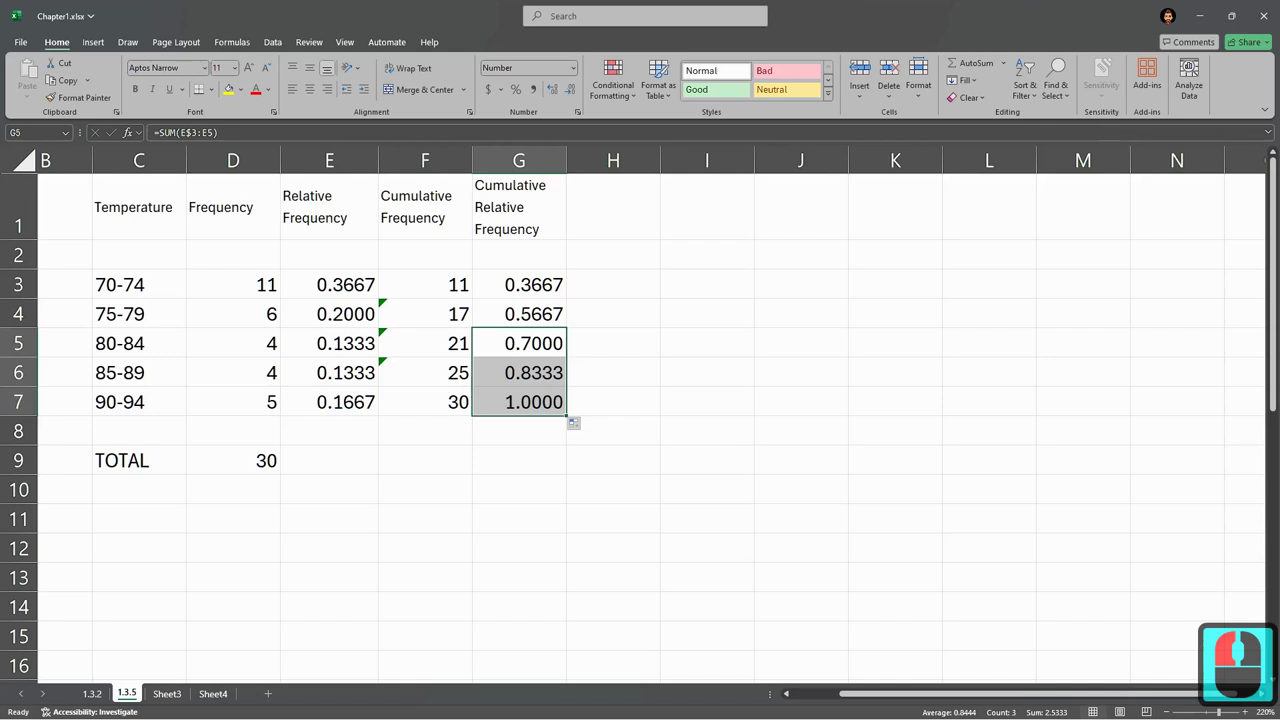
# Clear the cumulative relative frequencies in G3:G4 and fill the G5 formula up through G3.
pyautogui.click(535, 292)
pyautogui.moveTo(532, 320); pyautogui.dragTo(536, 296)
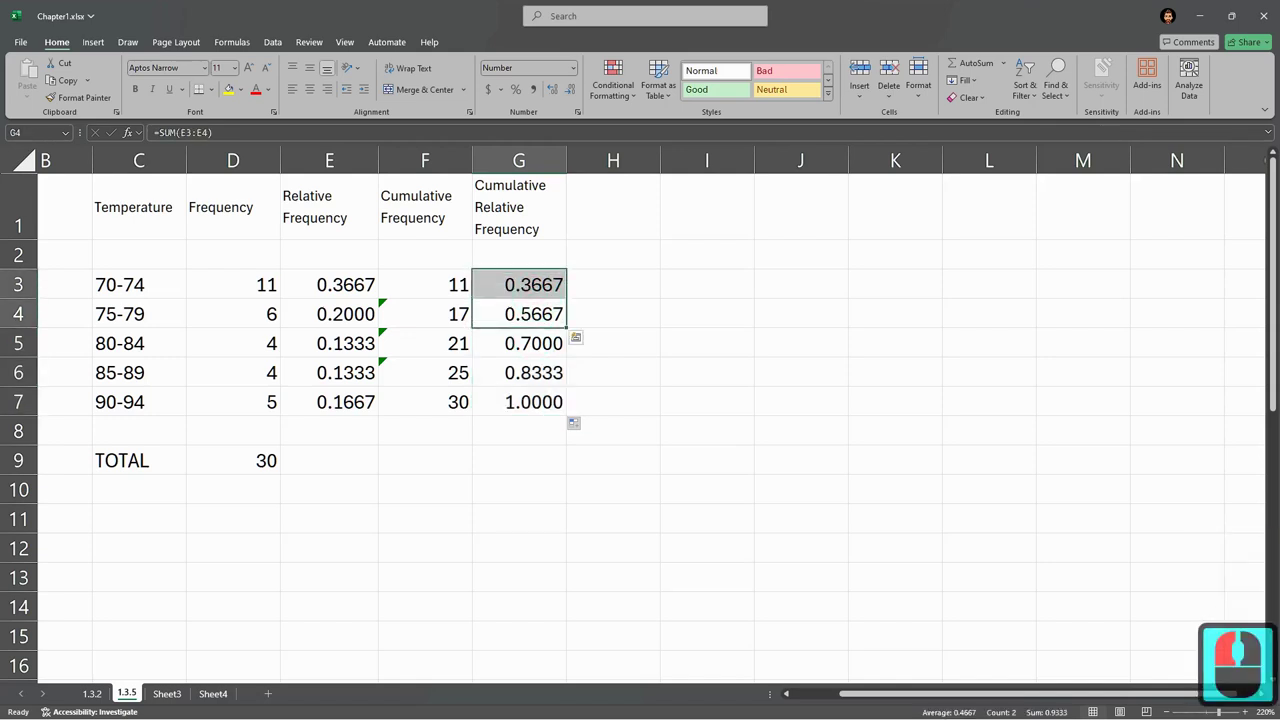
pyautogui.press('Delete')
pyautogui.click(562, 352)
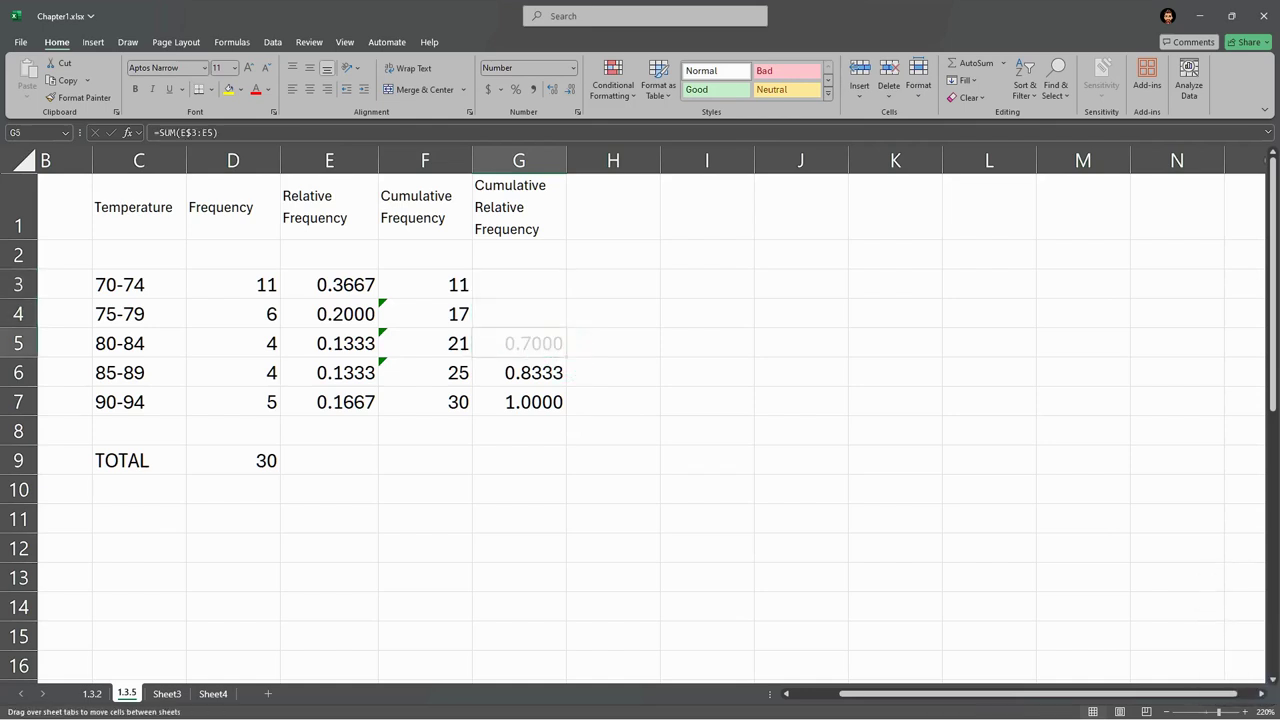
pyautogui.moveTo(567, 357); pyautogui.dragTo(545, 401)
pyautogui.click(545, 284)
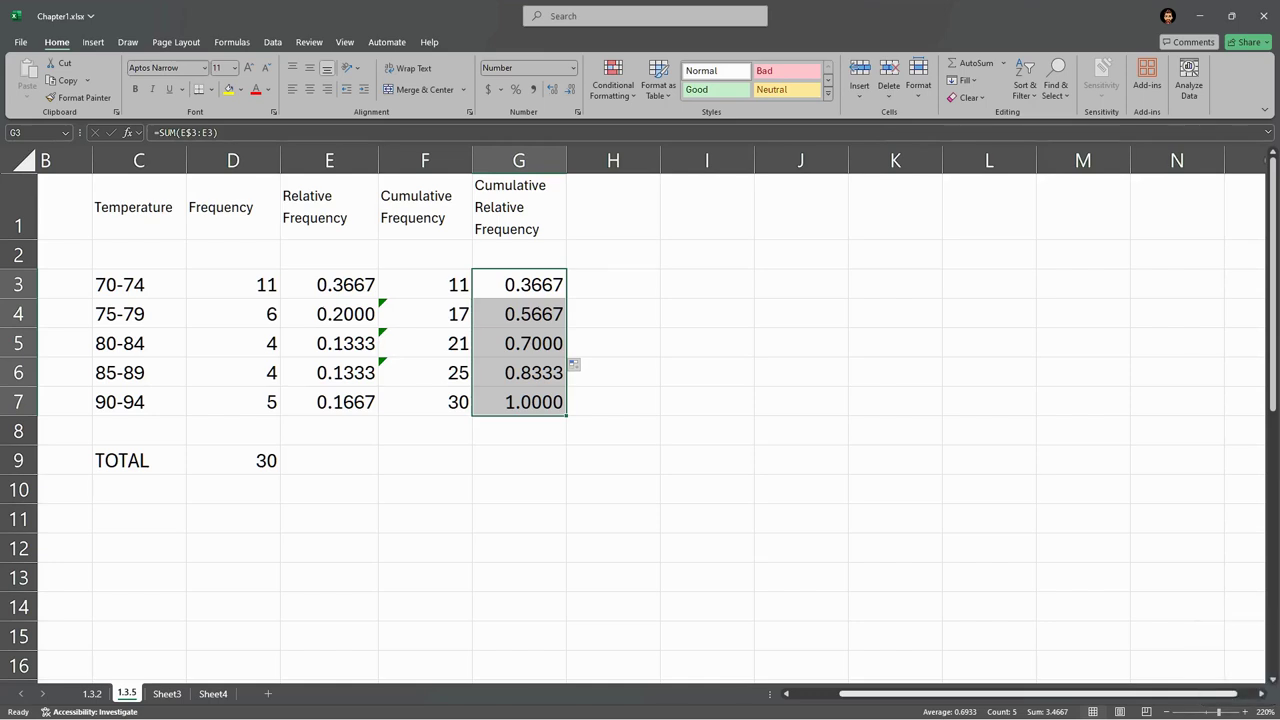
# Copy the TOTAL row's sum formula from D9 across into E9 to total the relative frequencies.
pyautogui.moveTo(900, 694); pyautogui.dragTo(848, 694)
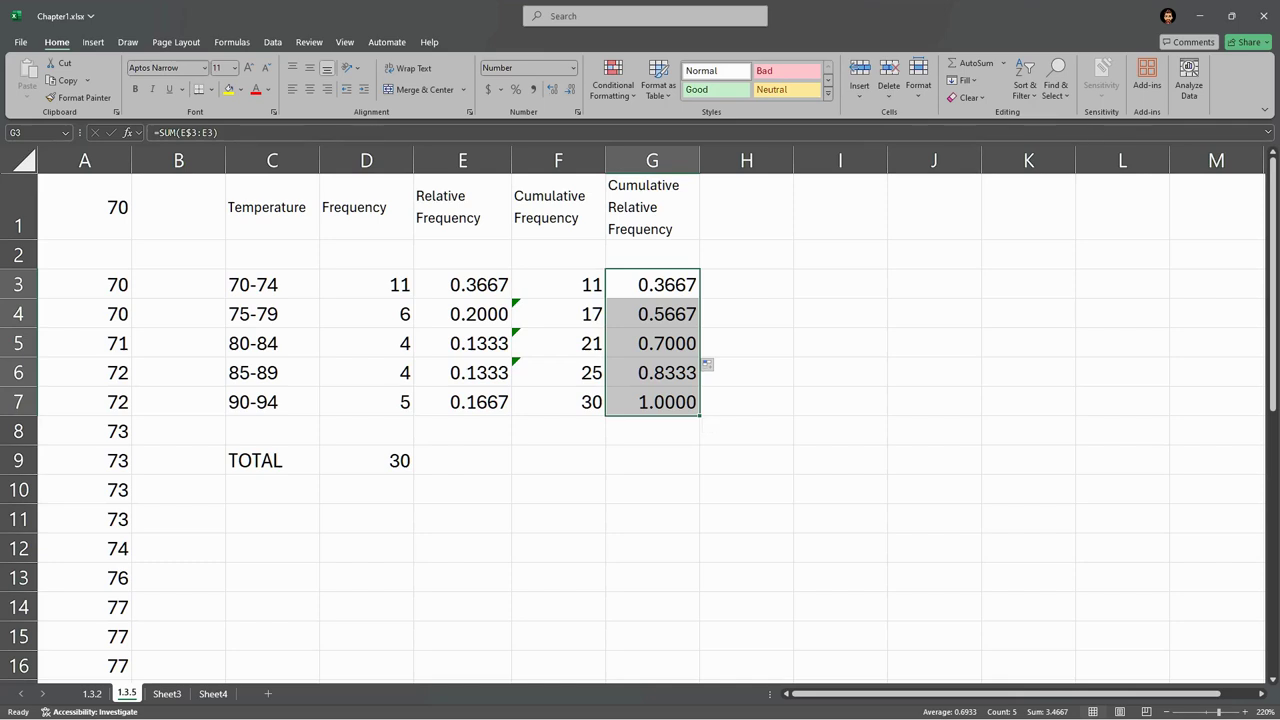
pyautogui.moveTo(462, 285); pyautogui.dragTo(462, 402)
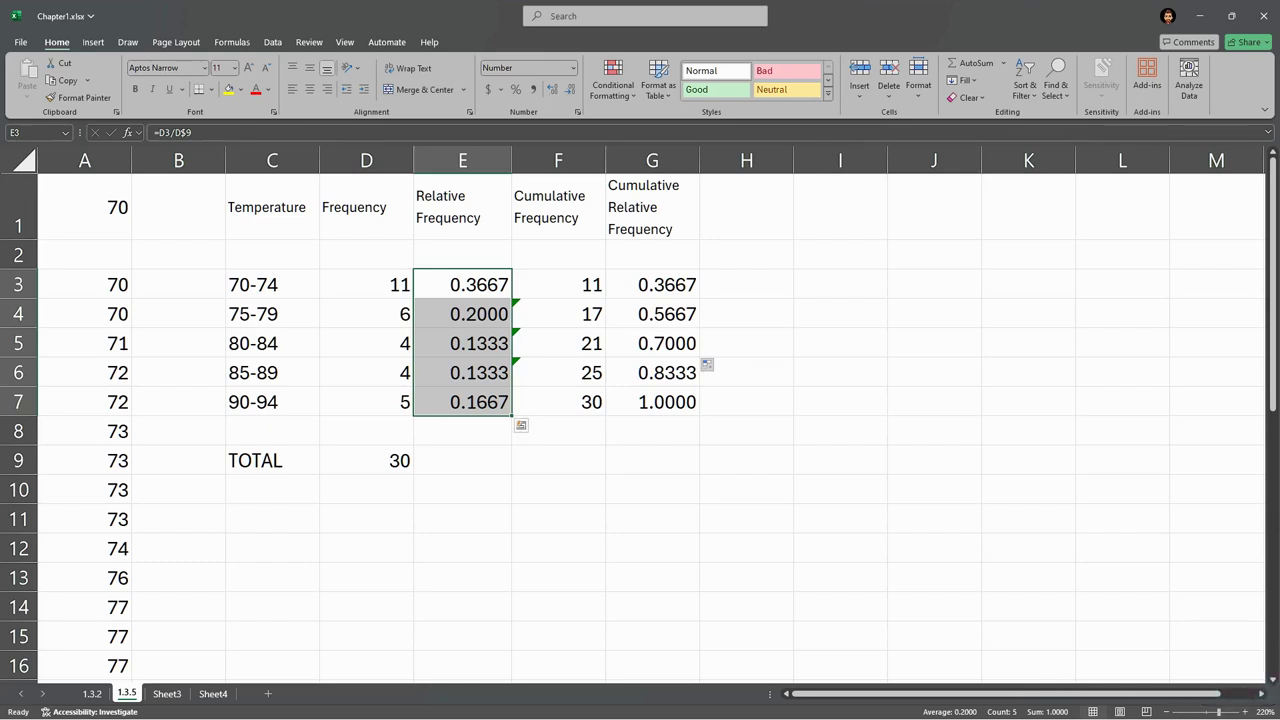
pyautogui.click(386, 465)
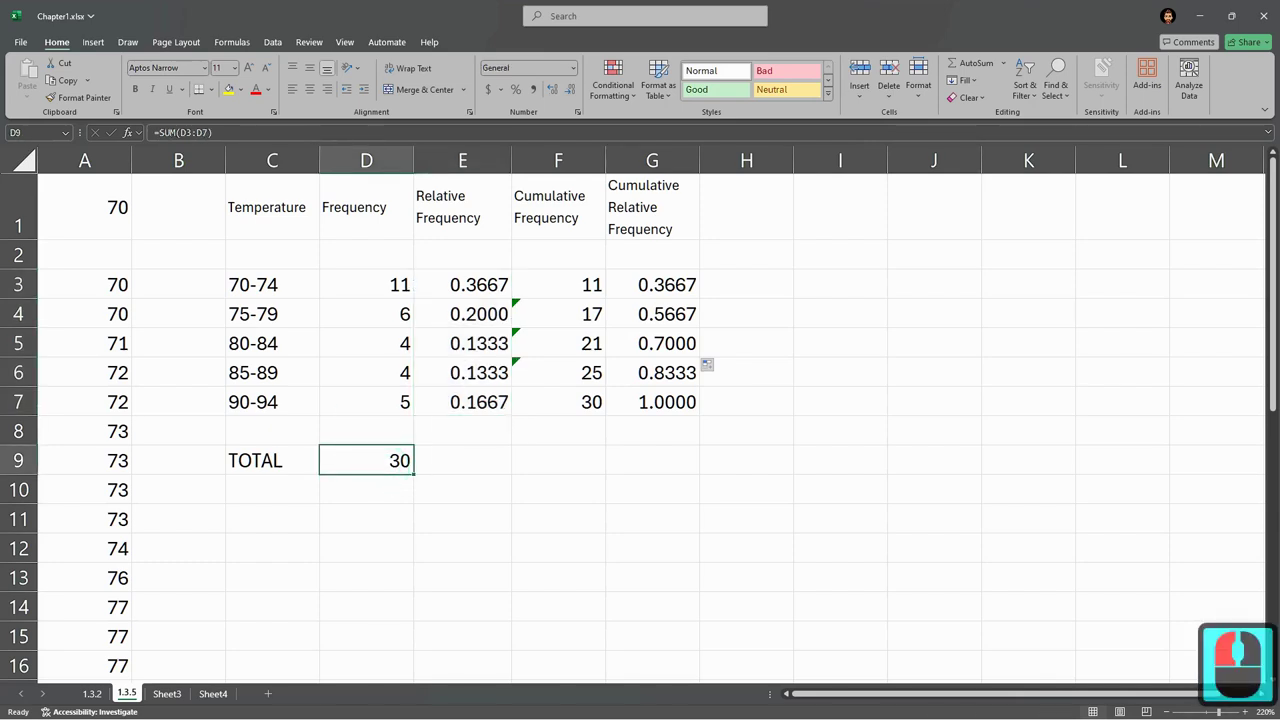
pyautogui.doubleClick(379, 460)
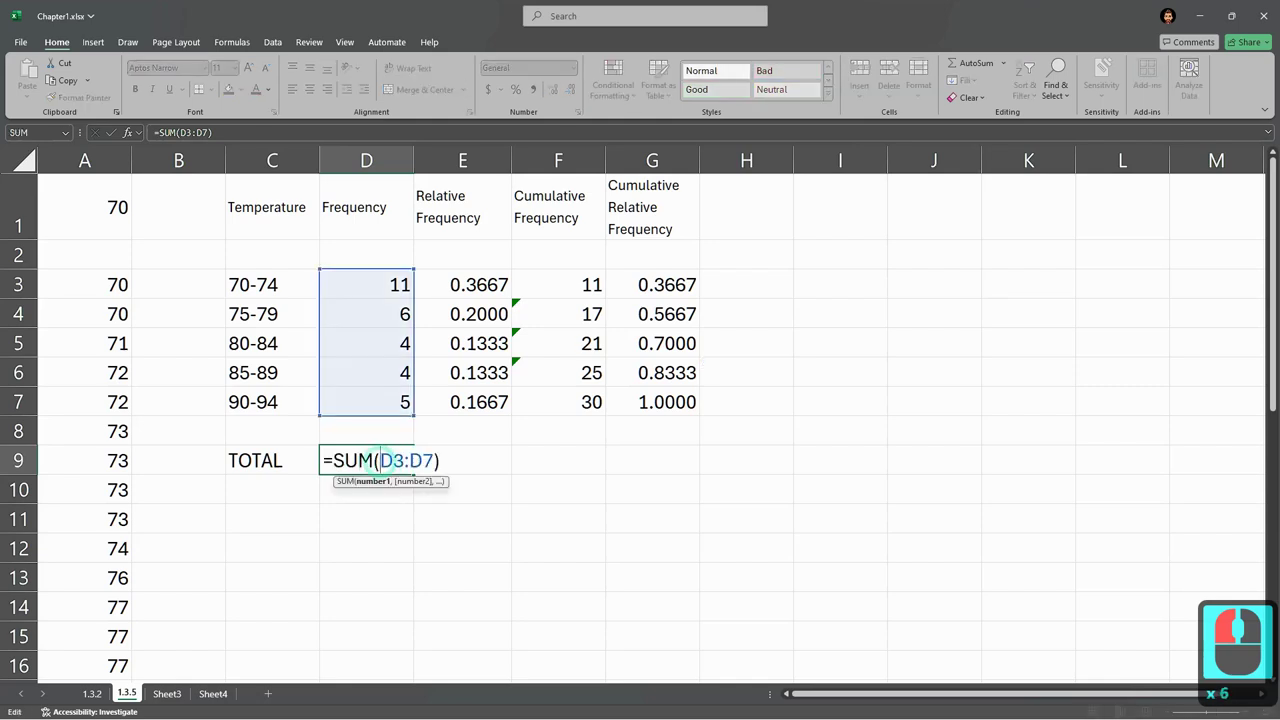
pyautogui.press('Escape')
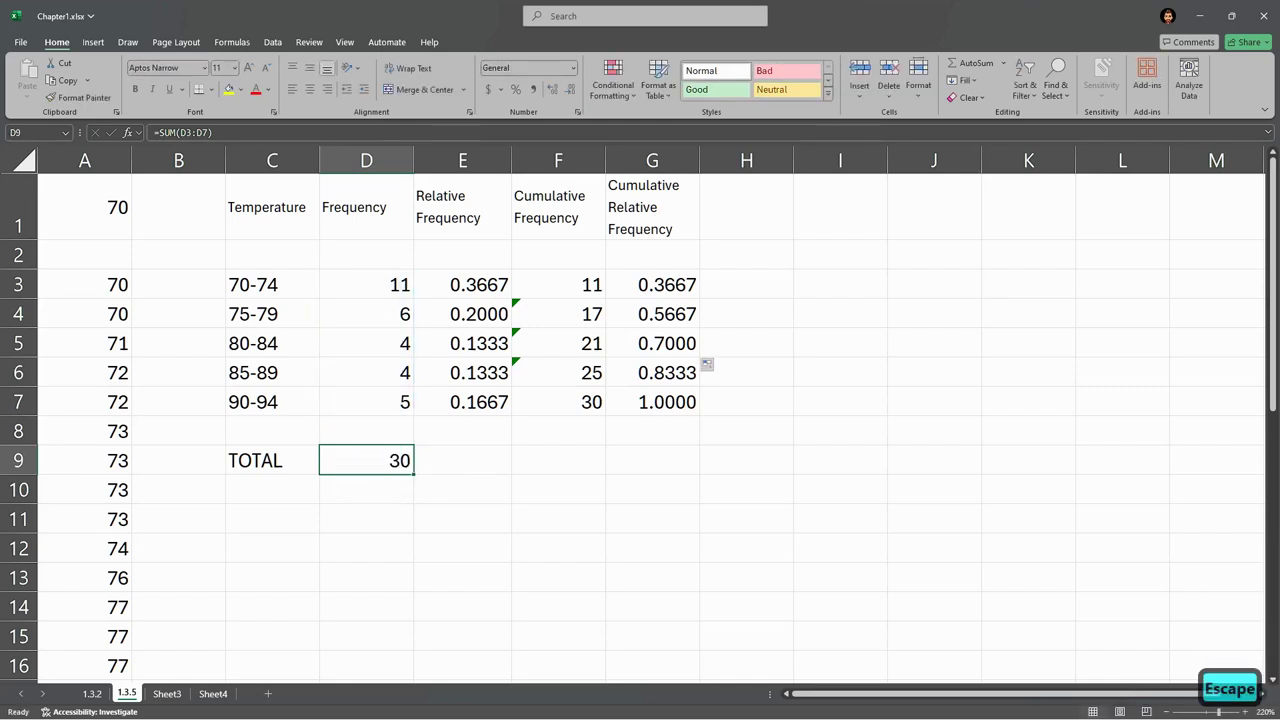
pyautogui.moveTo(412, 473); pyautogui.dragTo(505, 462)
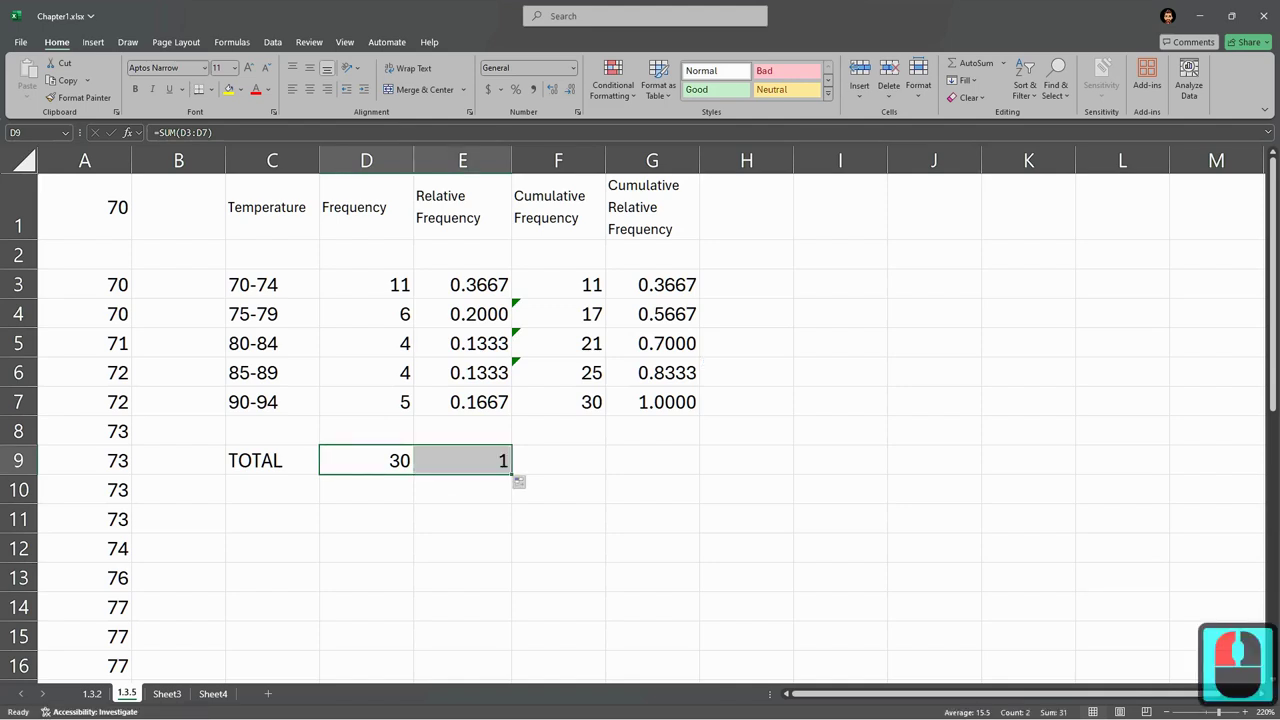
# Review the summed range in E9 and re-enter =SUM(E3:E7) to show the total with four decimals.
pyautogui.doubleClick(479, 460)
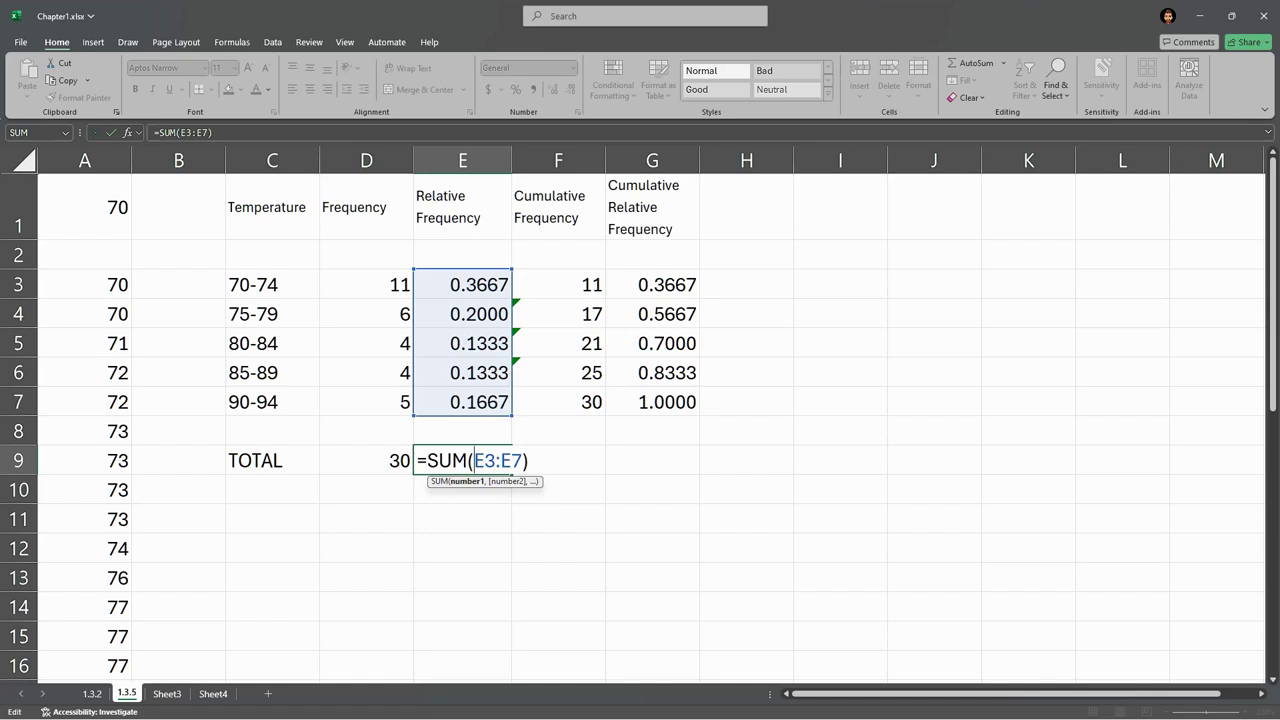
pyautogui.moveTo(474, 460); pyautogui.dragTo(511, 460)
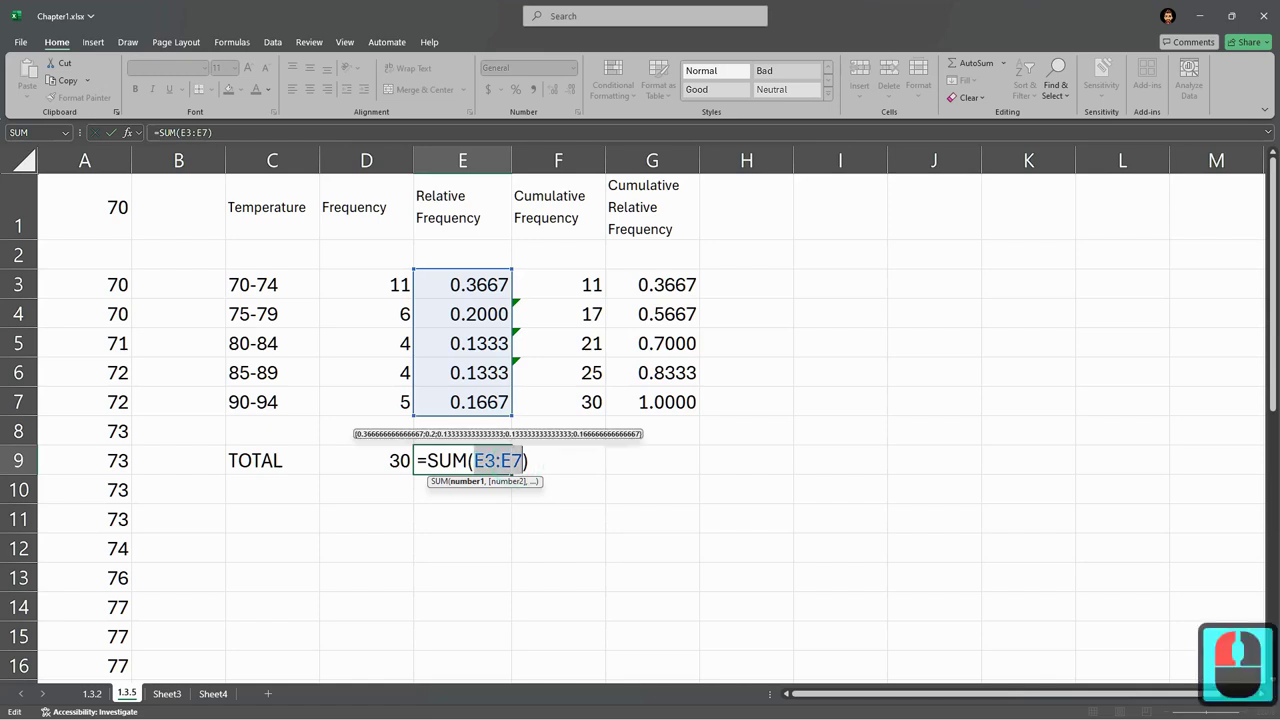
pyautogui.press('Return')
pyautogui.write('\\')
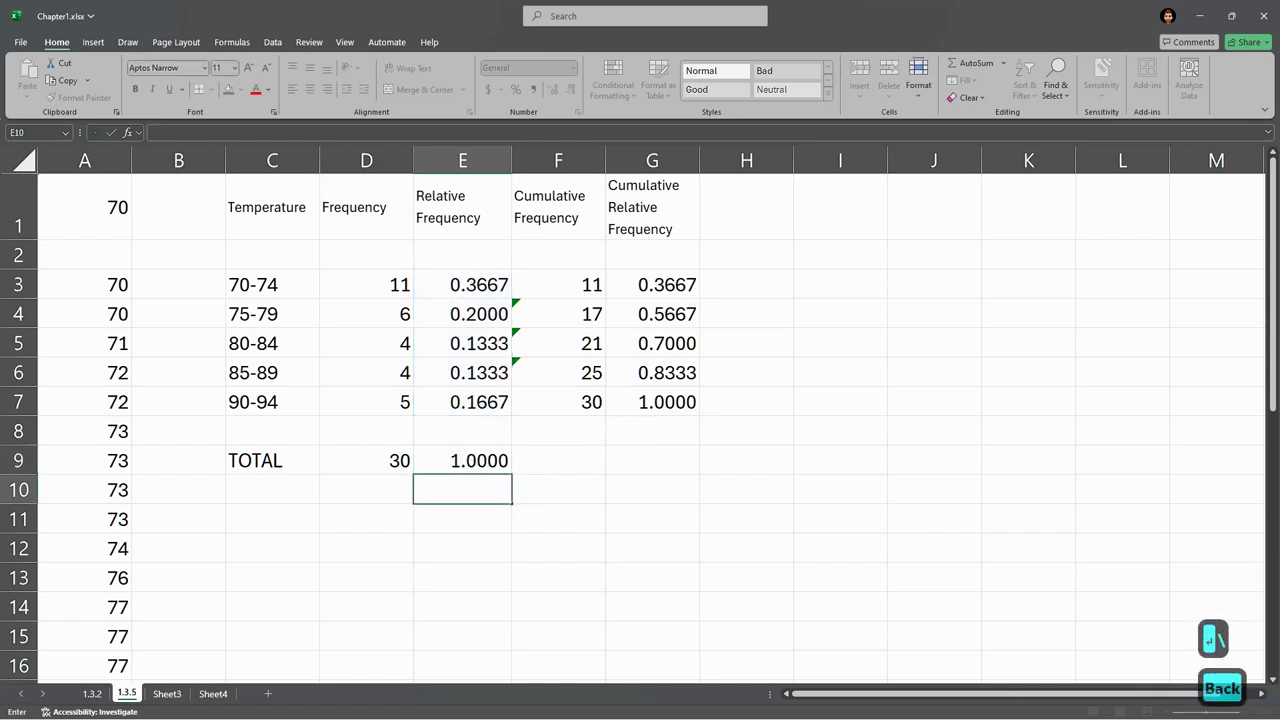
pyautogui.press('BackSpace')
pyautogui.click(489, 459)
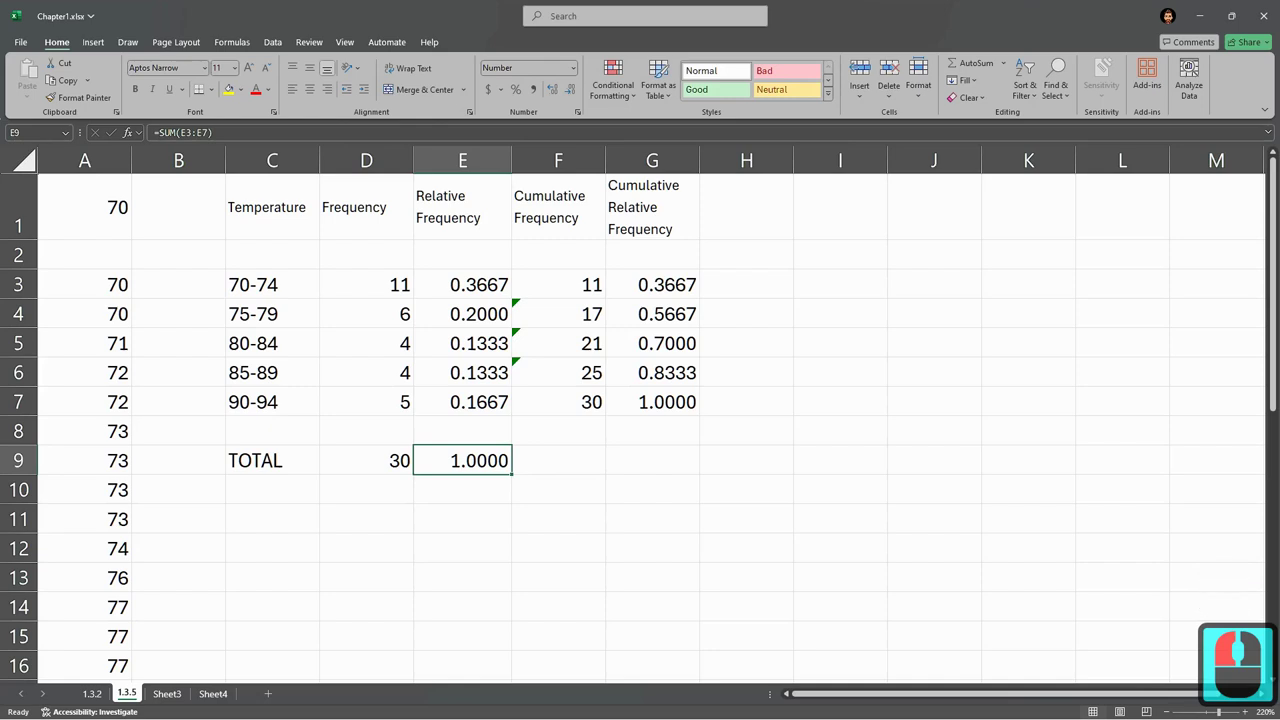
# Check the relative frequencies in E3:E7 against their total in E9 and the last cumulative relative frequency in G7.
pyautogui.moveTo(462, 285); pyautogui.dragTo(462, 402)
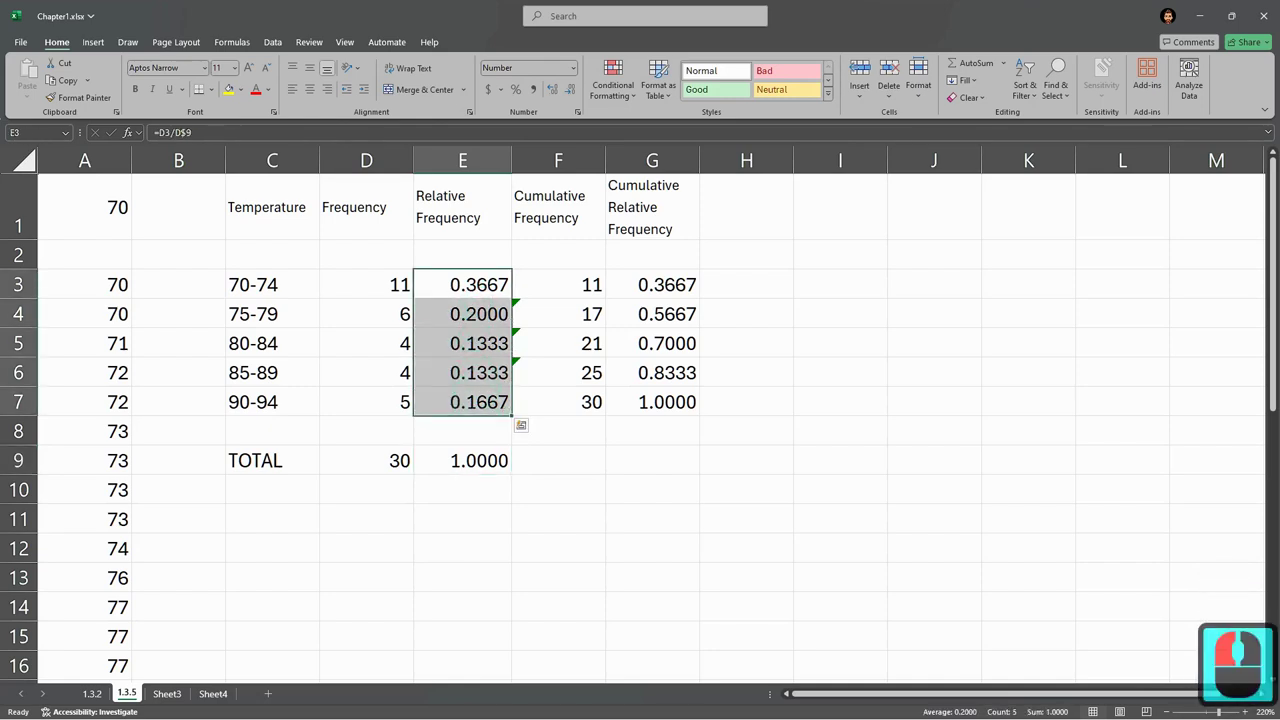
pyautogui.click(478, 465)
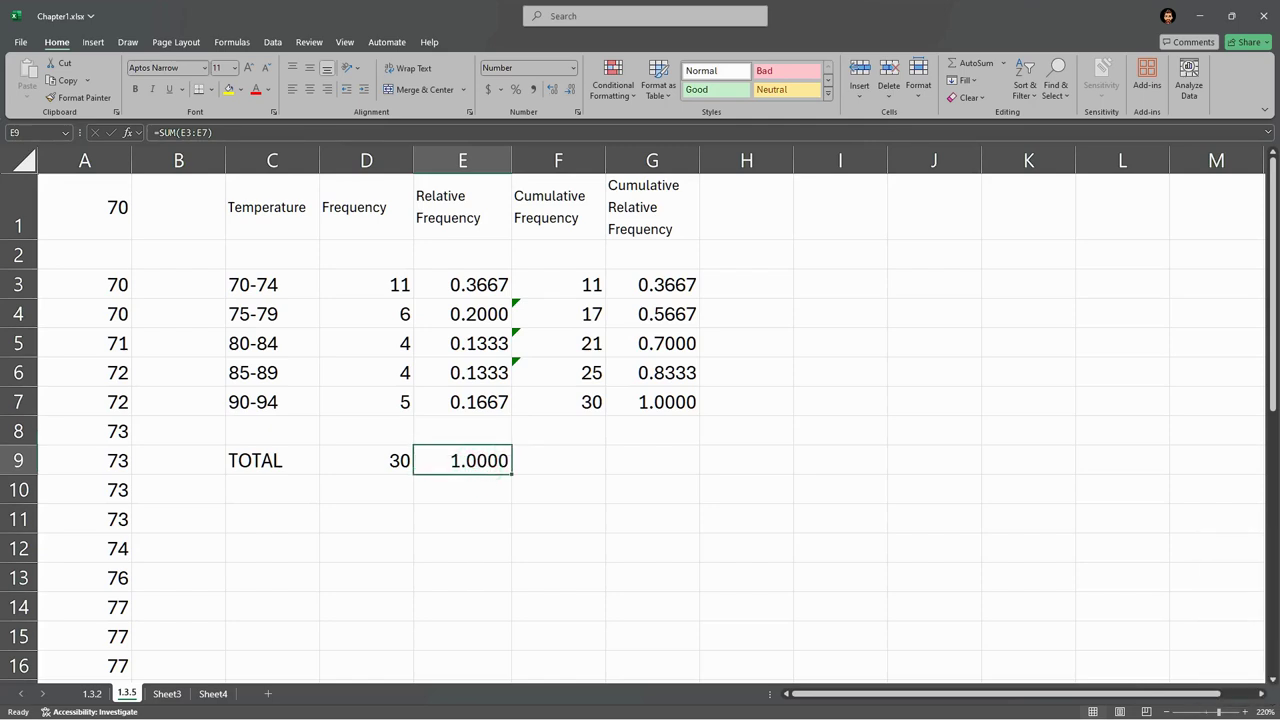
pyautogui.click(480, 287)
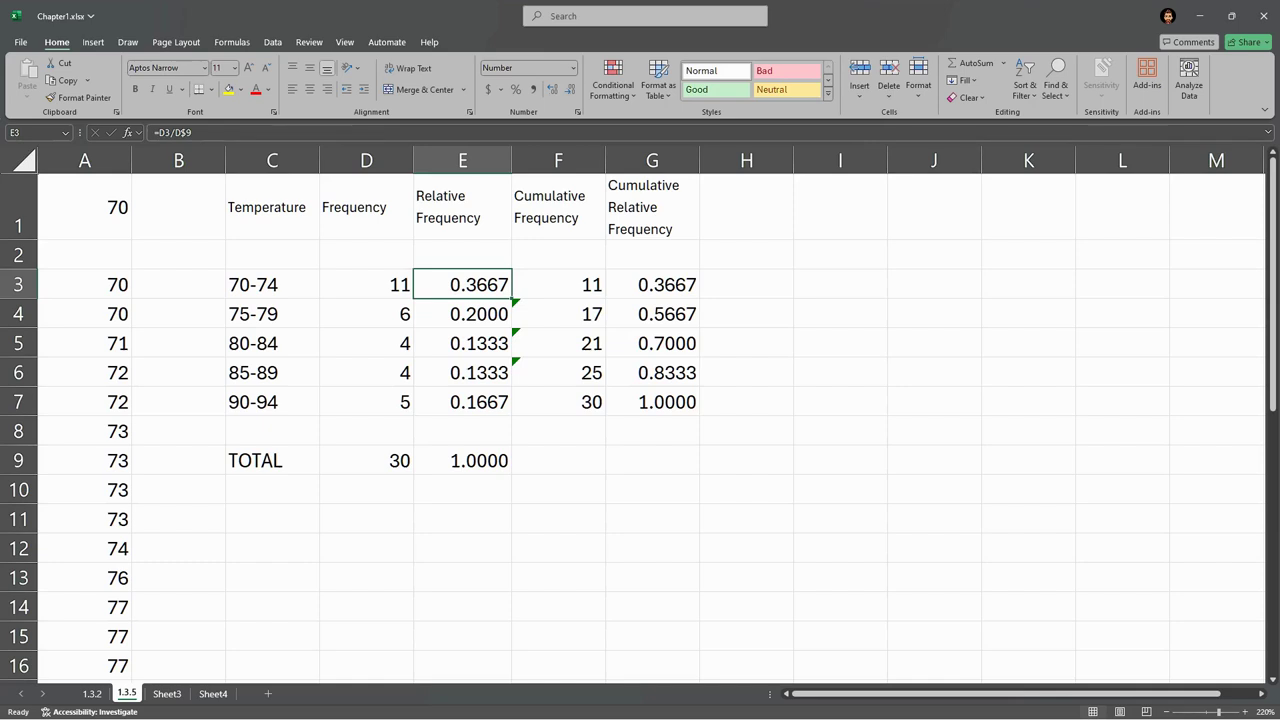
pyautogui.click(676, 402)
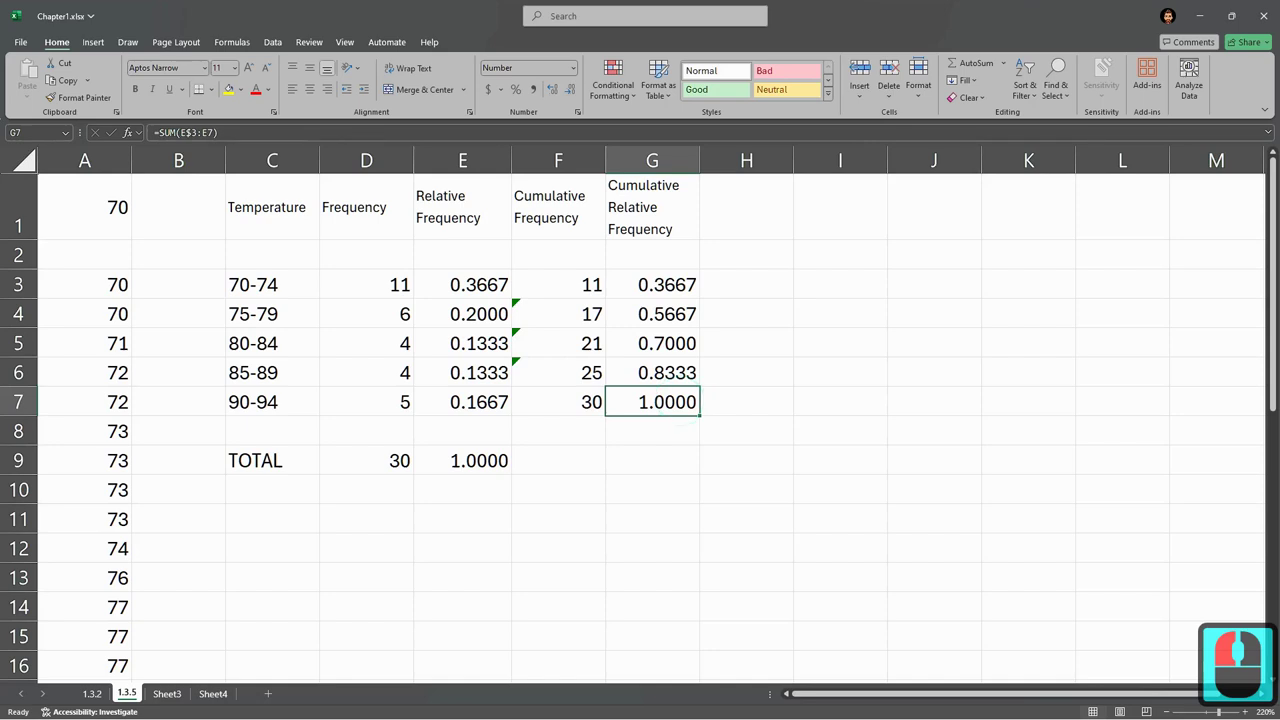